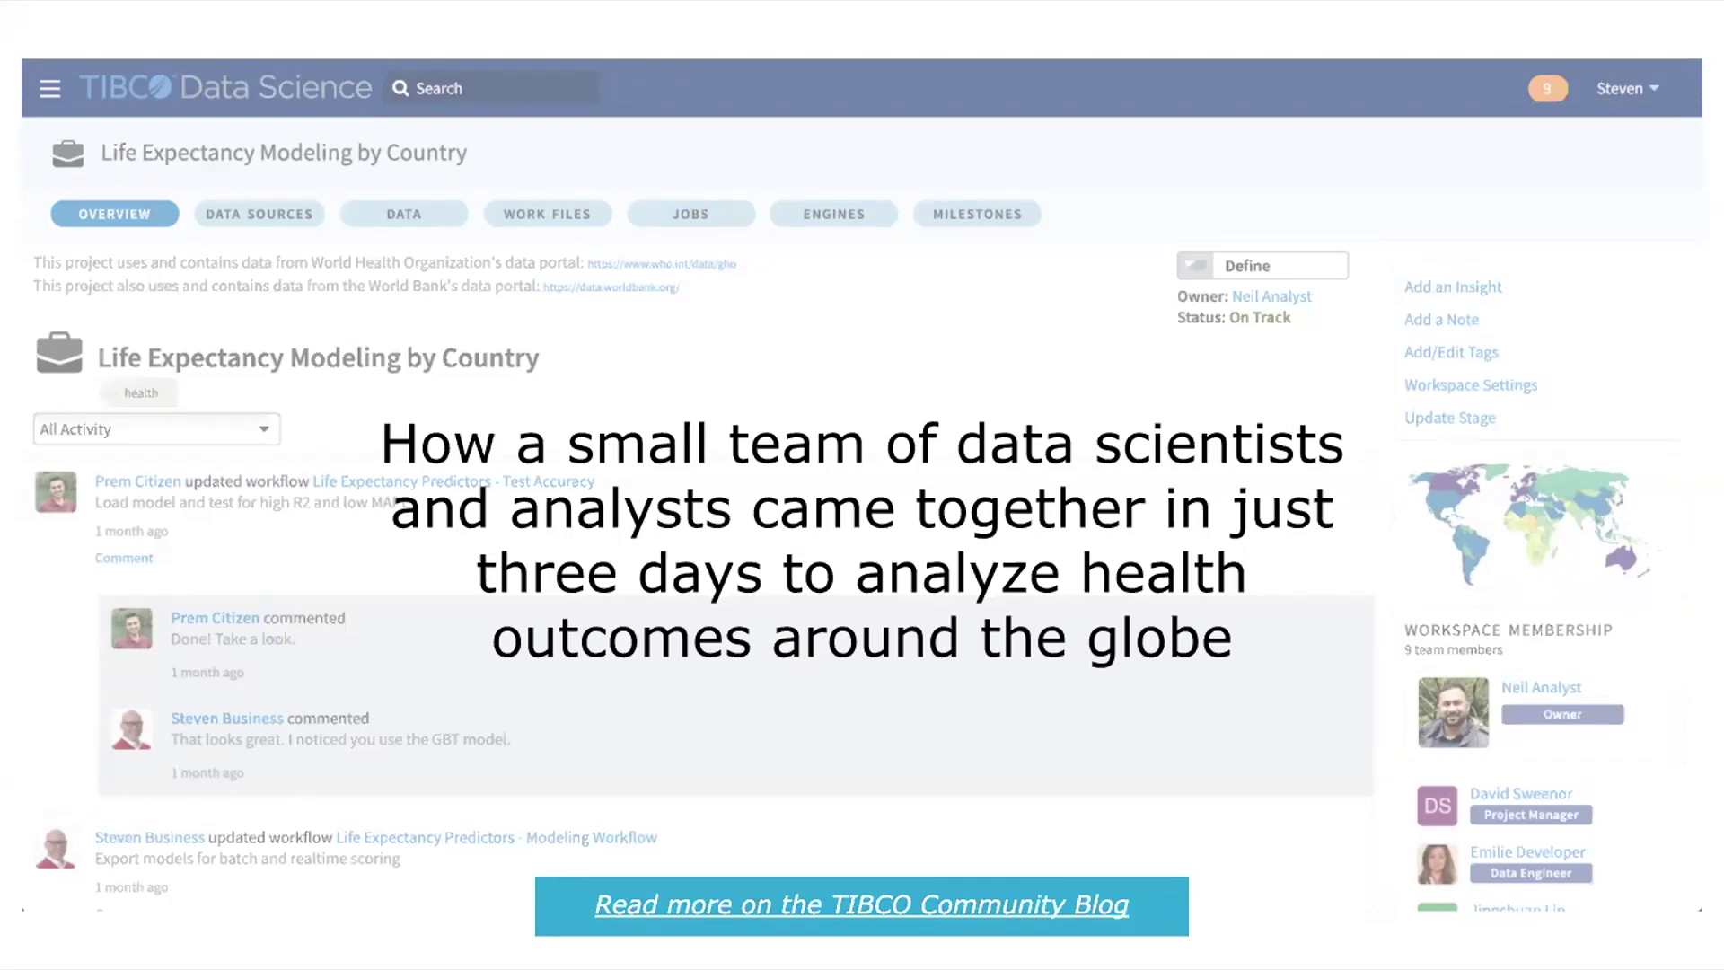
- Exit the slideshow to show the Home page snapshot of 491 workspaces and 257 people
{"action": "key", "text": "Escape"}
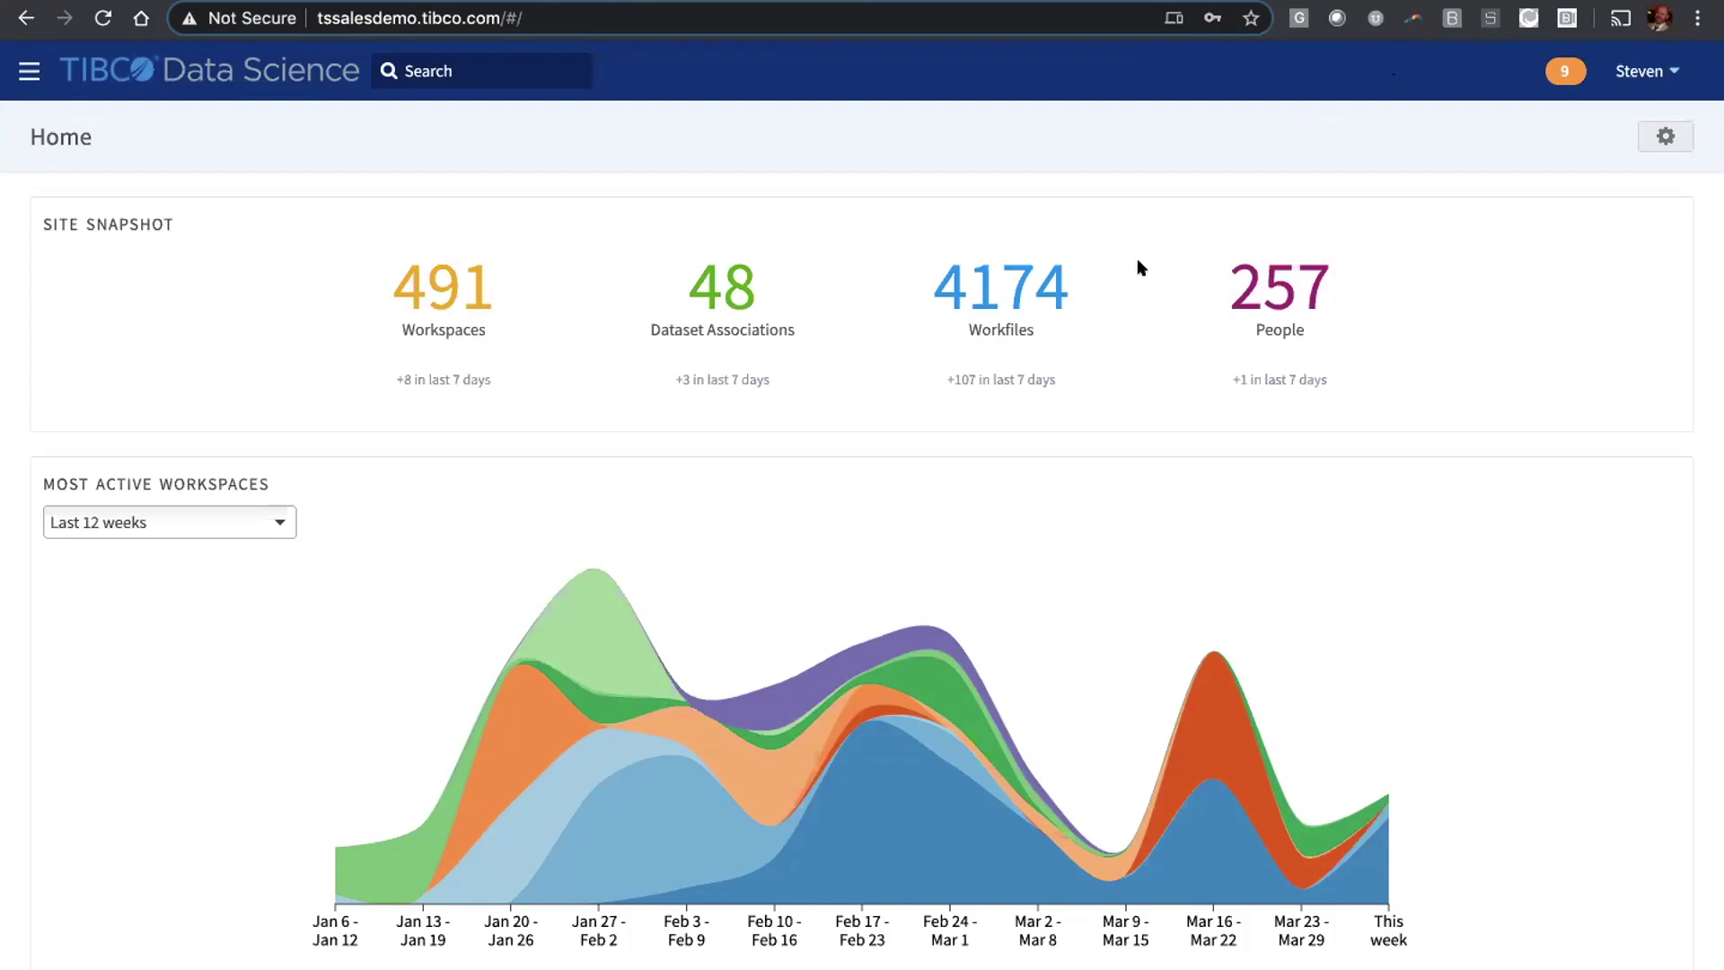
- Open the Life Expectancy Modeling by Country workspace from the Most Active Workspaces chart
{"action": "mouse_move", "coordinate": [692, 799]}
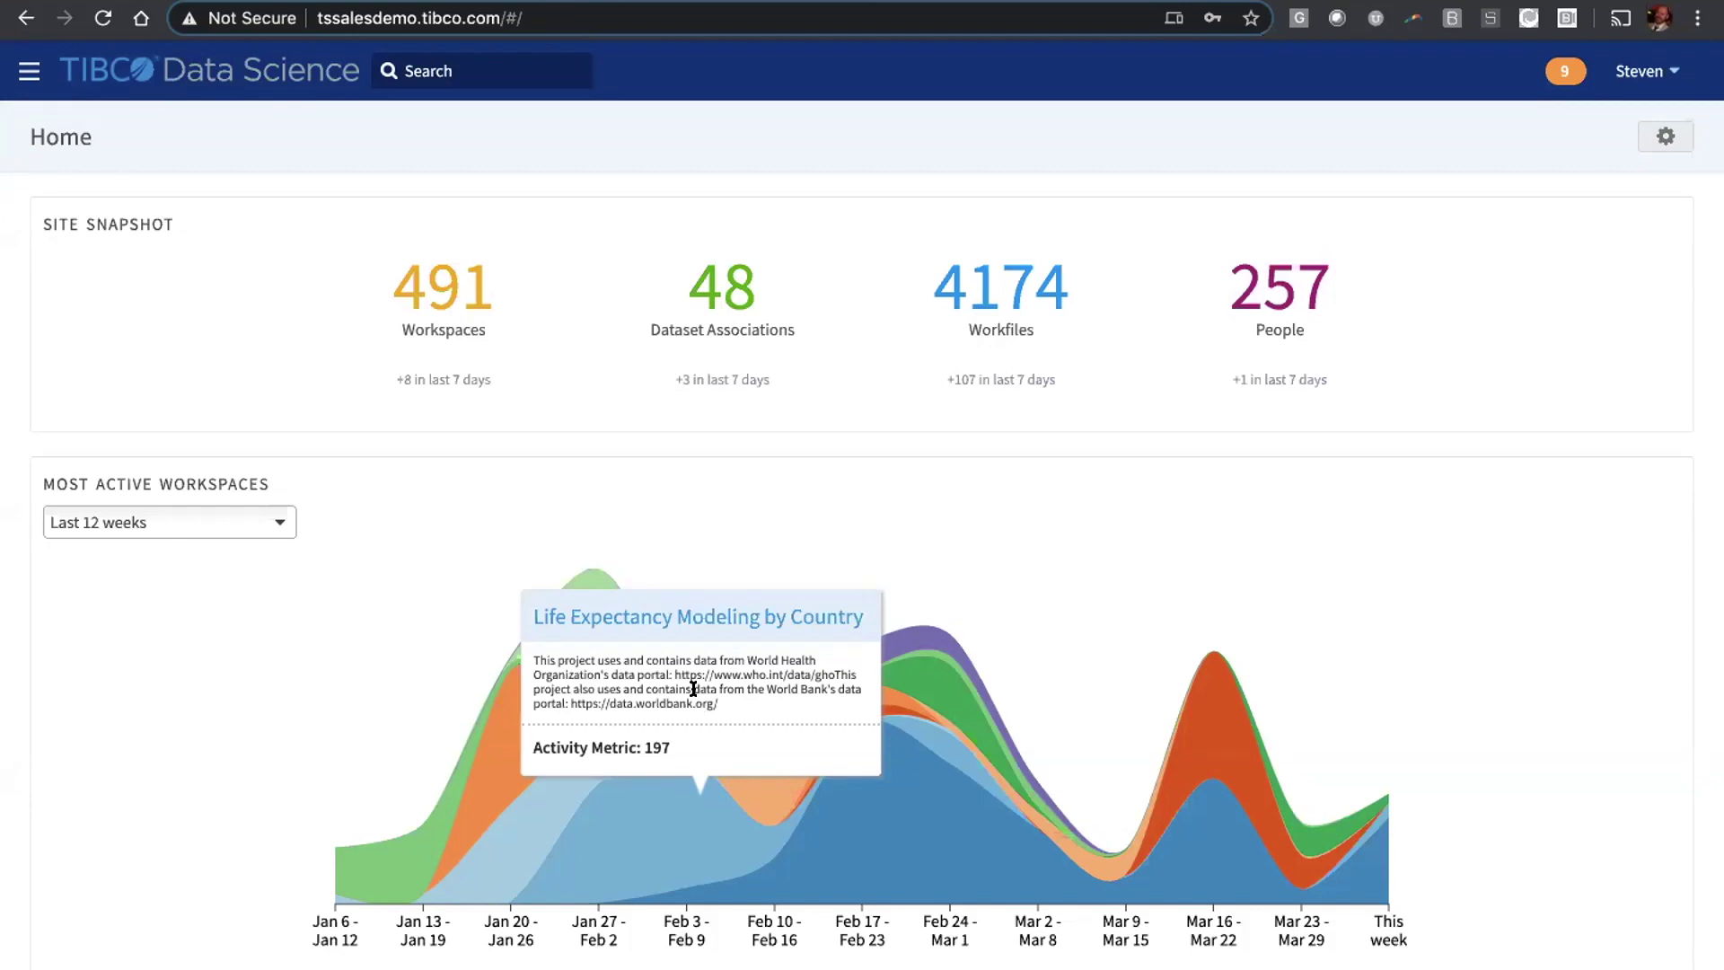
{"action": "left_click", "coordinate": [723, 618]}
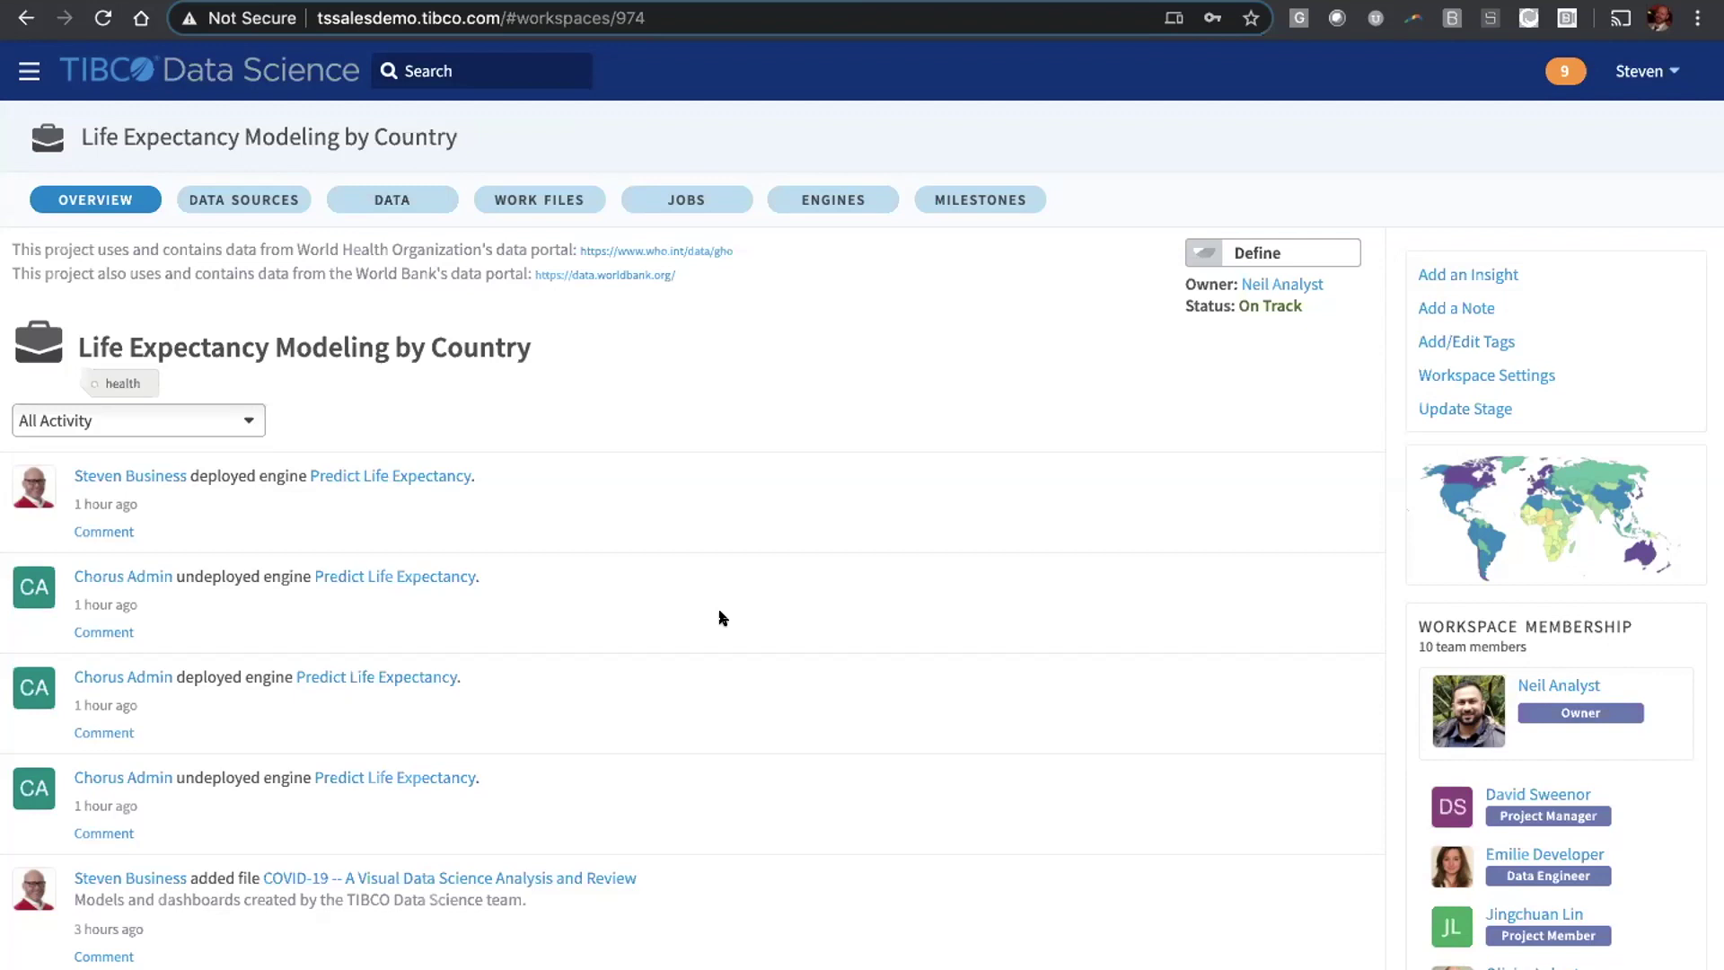
{"action": "scroll", "coordinate": [723, 618], "scroll_direction": "down", "scroll_amount": 5}
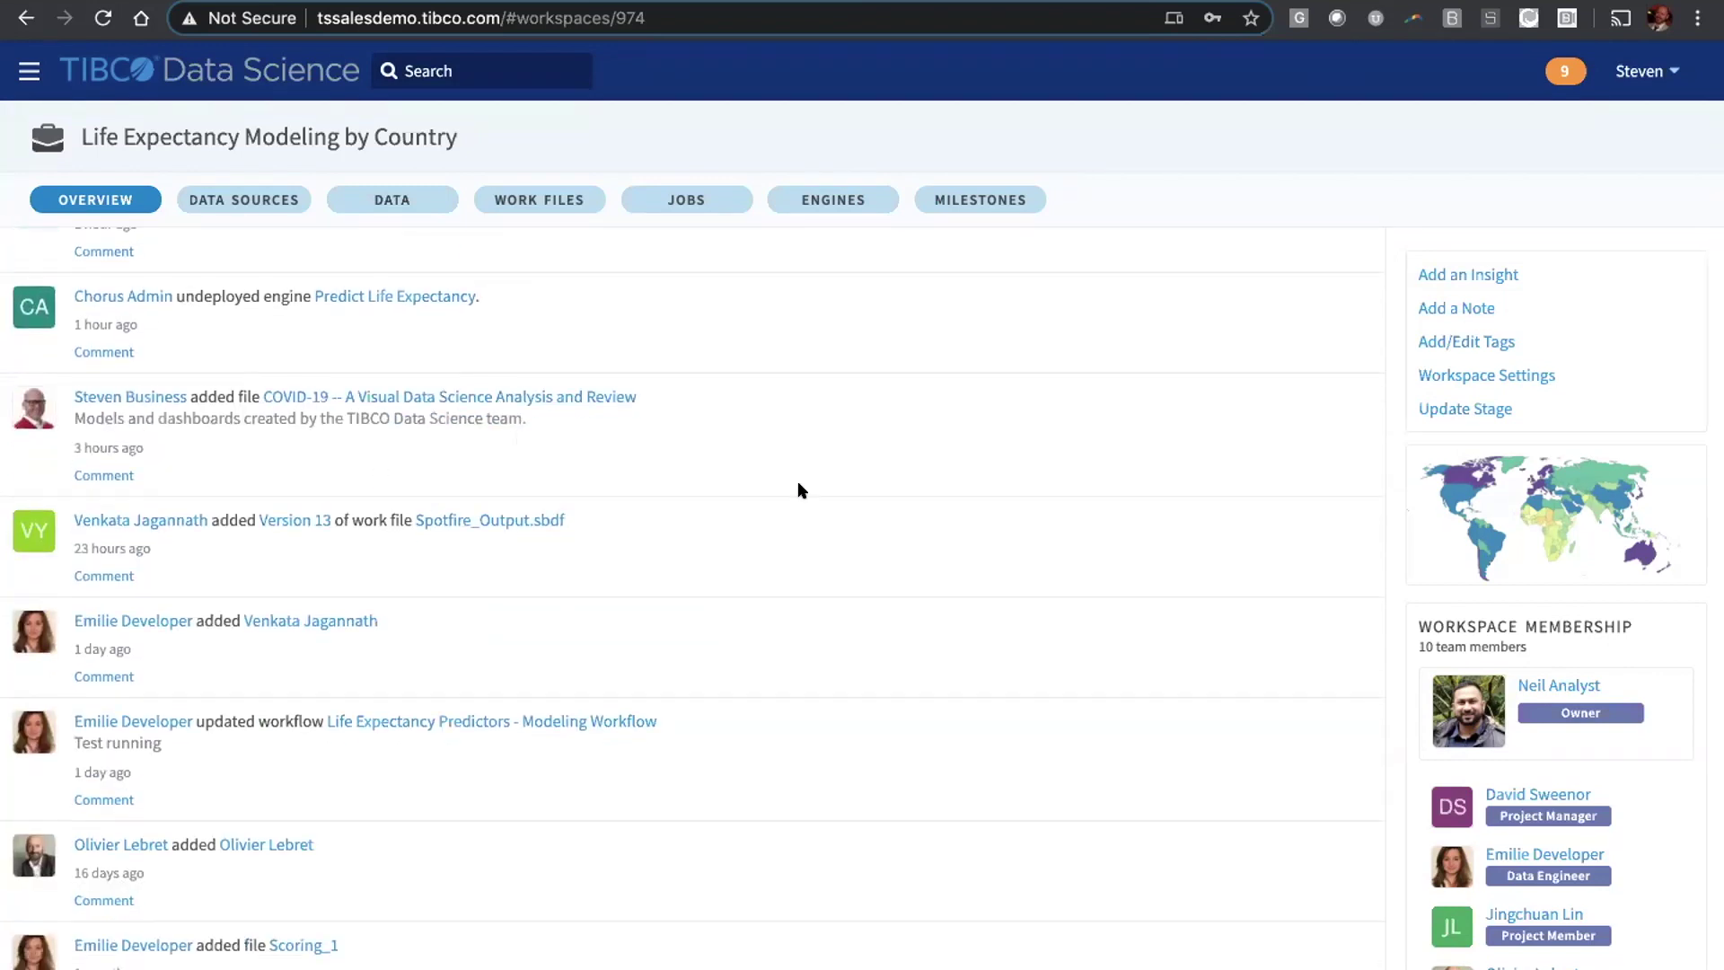
{"action": "scroll", "coordinate": [816, 500], "scroll_direction": "up", "scroll_amount": 5}
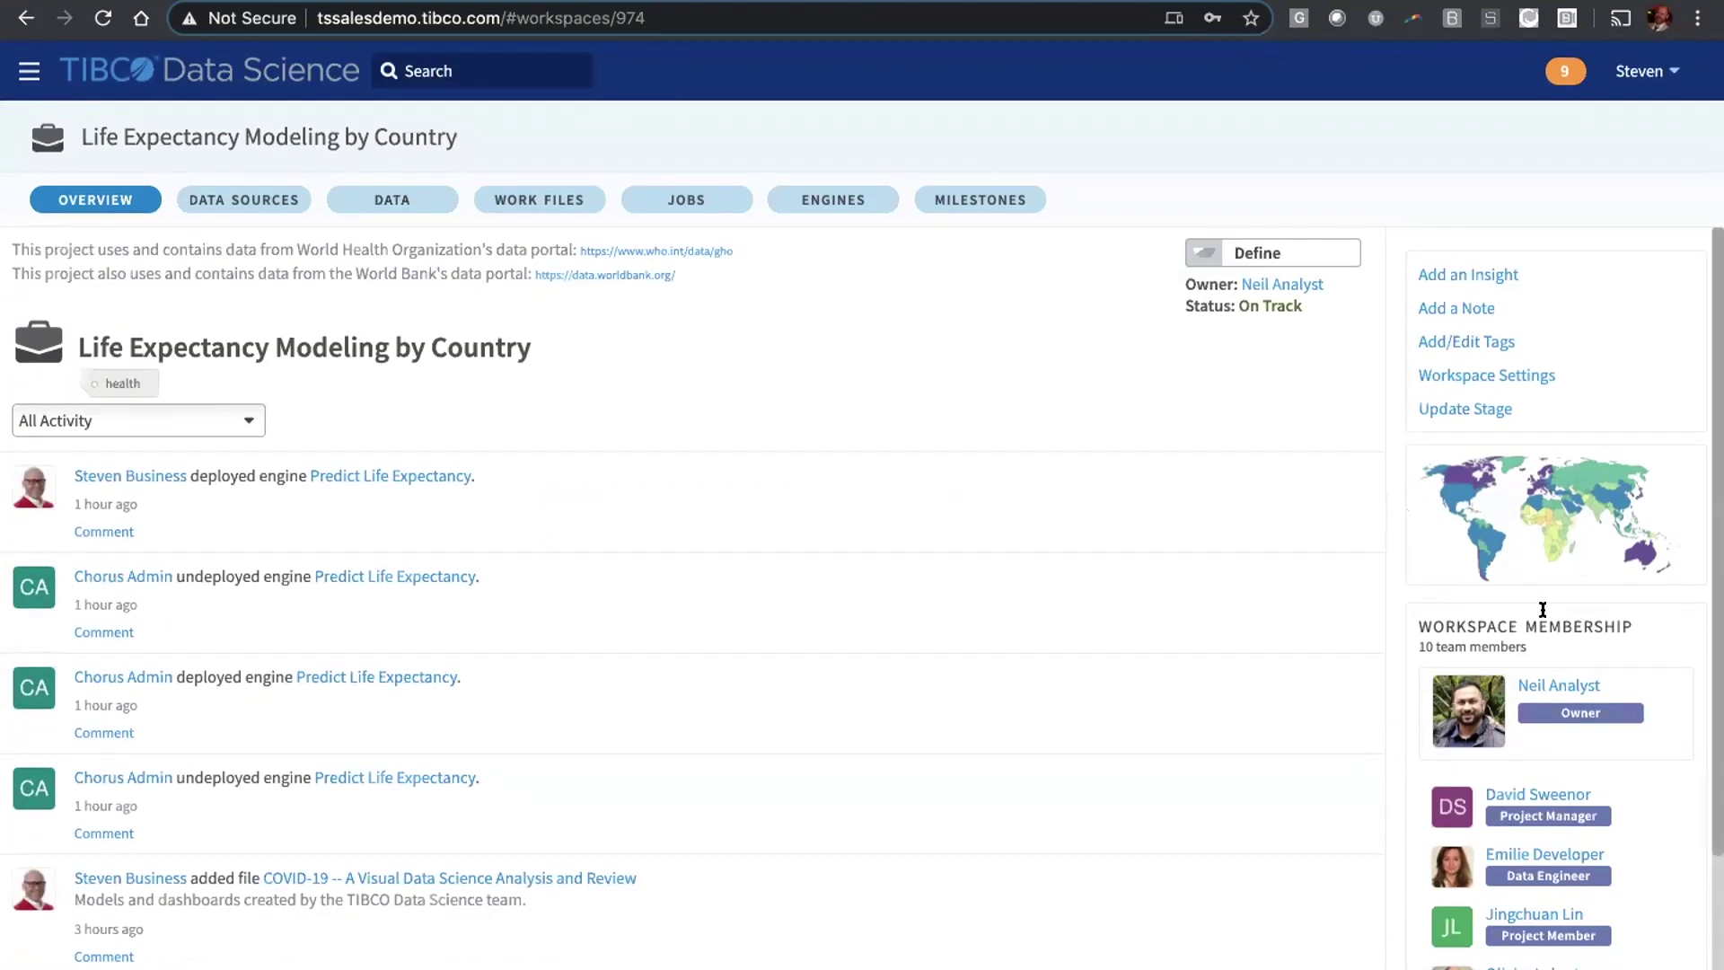
{"action": "scroll", "coordinate": [1541, 610], "scroll_direction": "down", "scroll_amount": 1}
{"action": "scroll", "coordinate": [1546, 614], "scroll_direction": "down", "scroll_amount": 2}
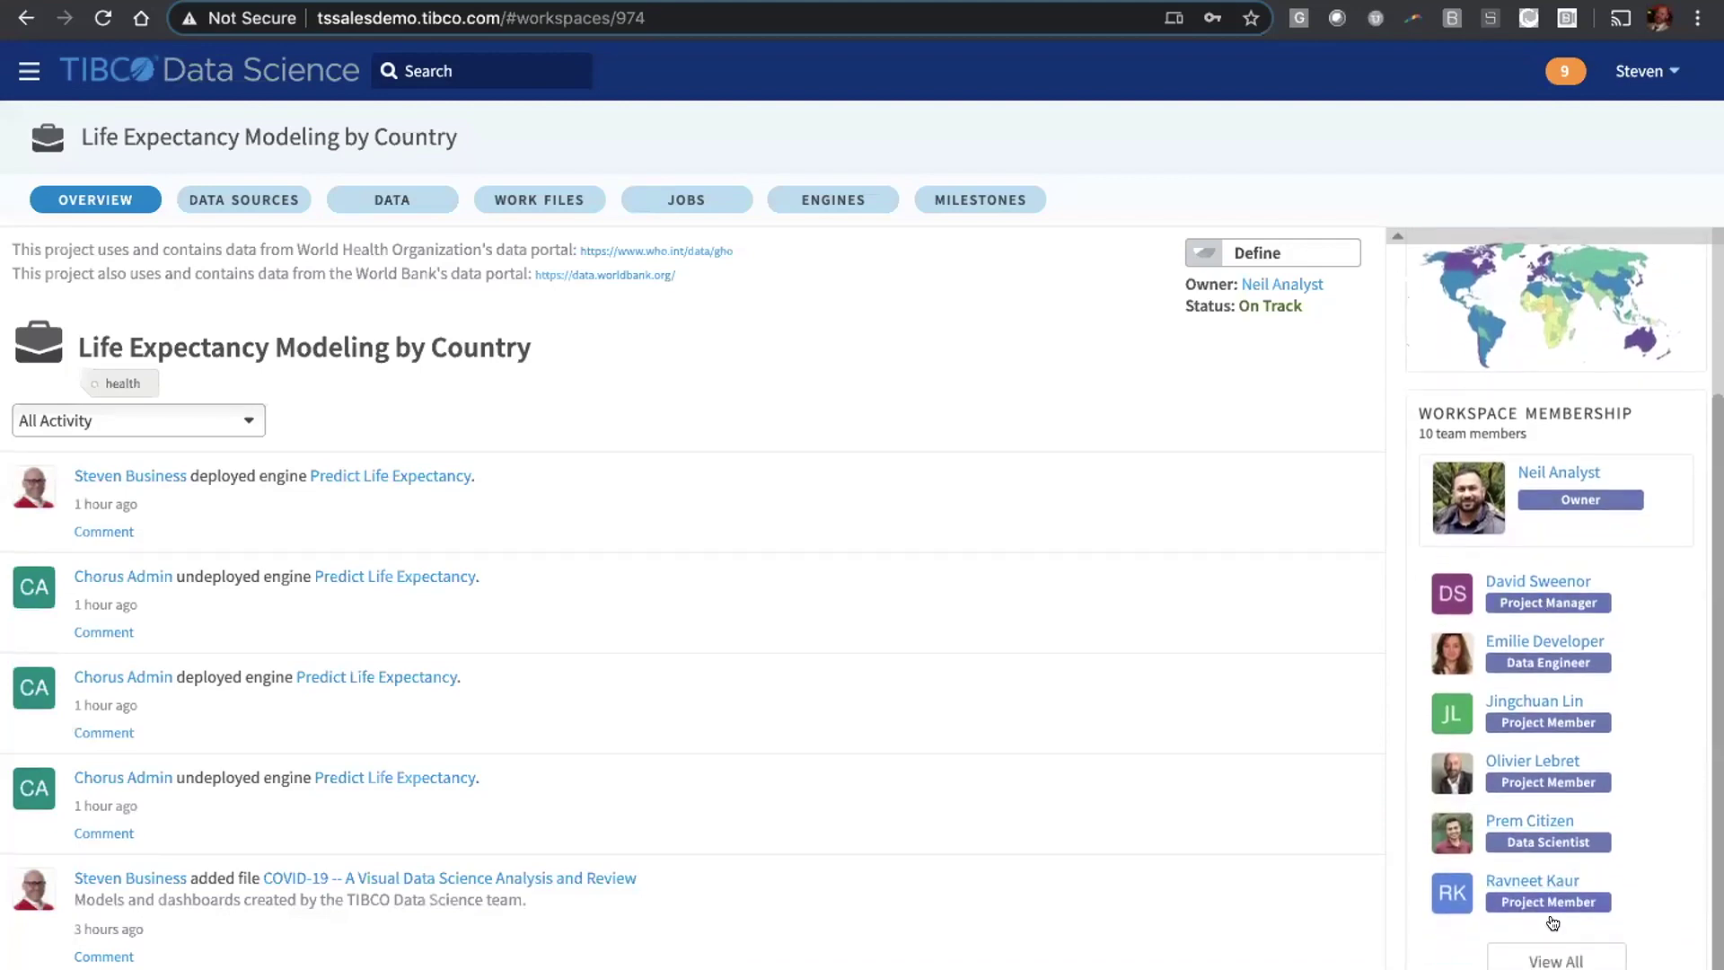
{"action": "left_click", "coordinate": [1554, 962]}
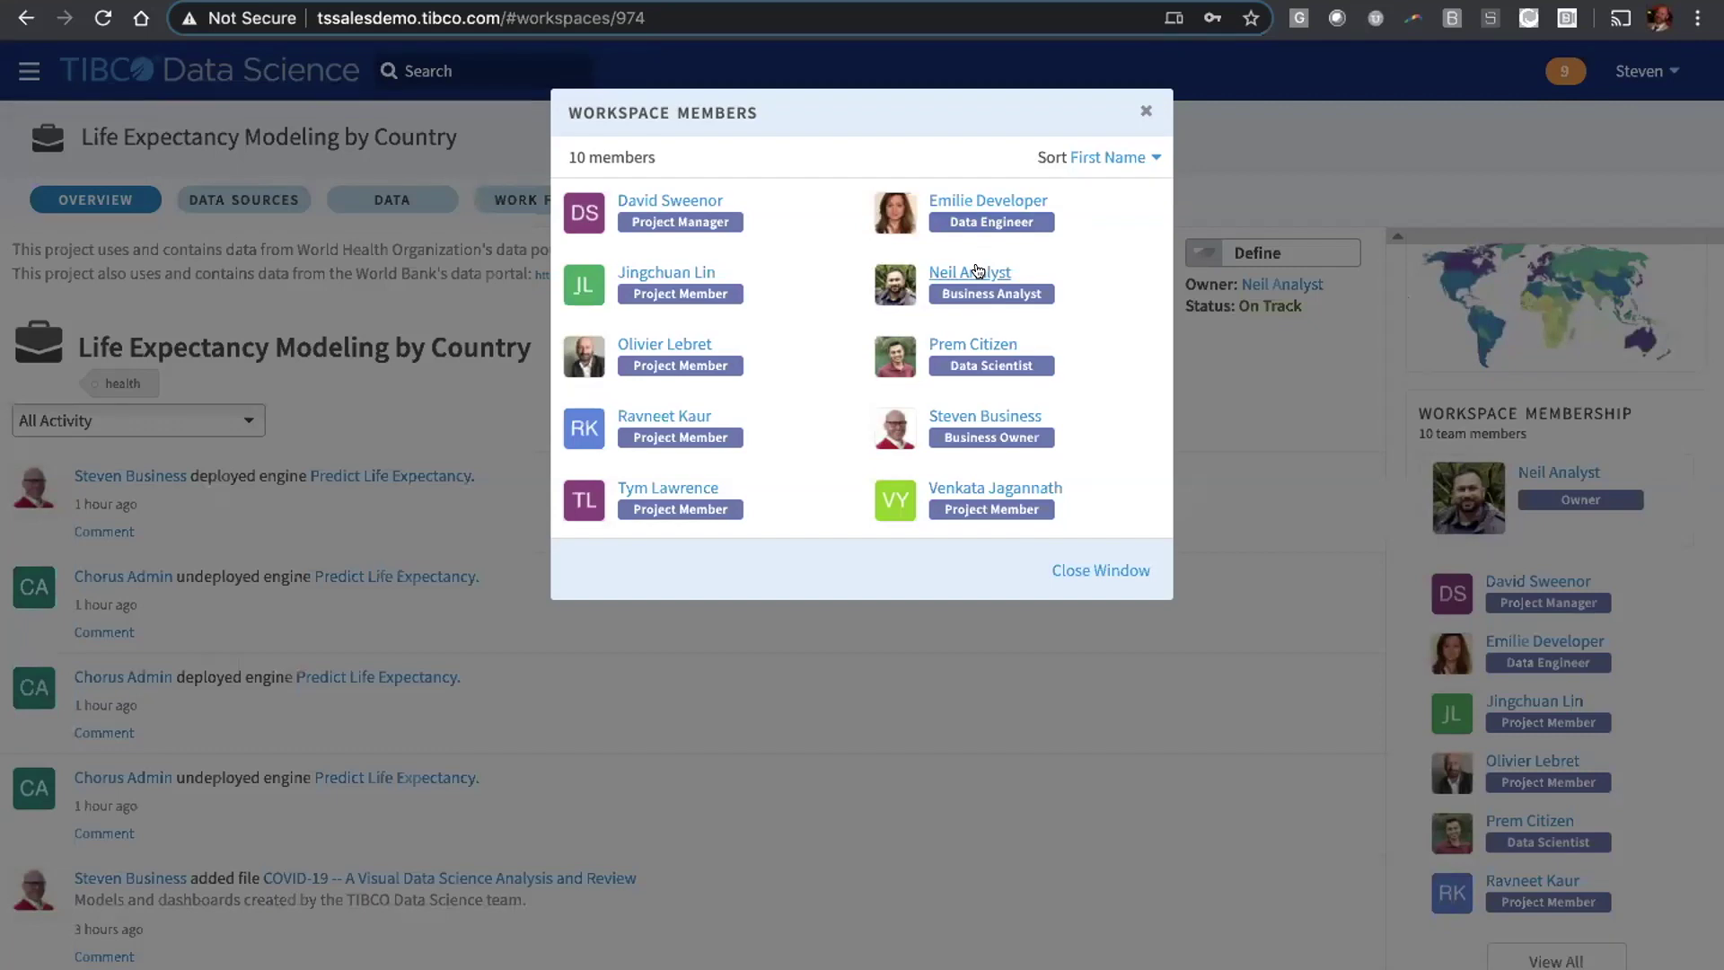
{"action": "left_click", "coordinate": [1074, 567]}
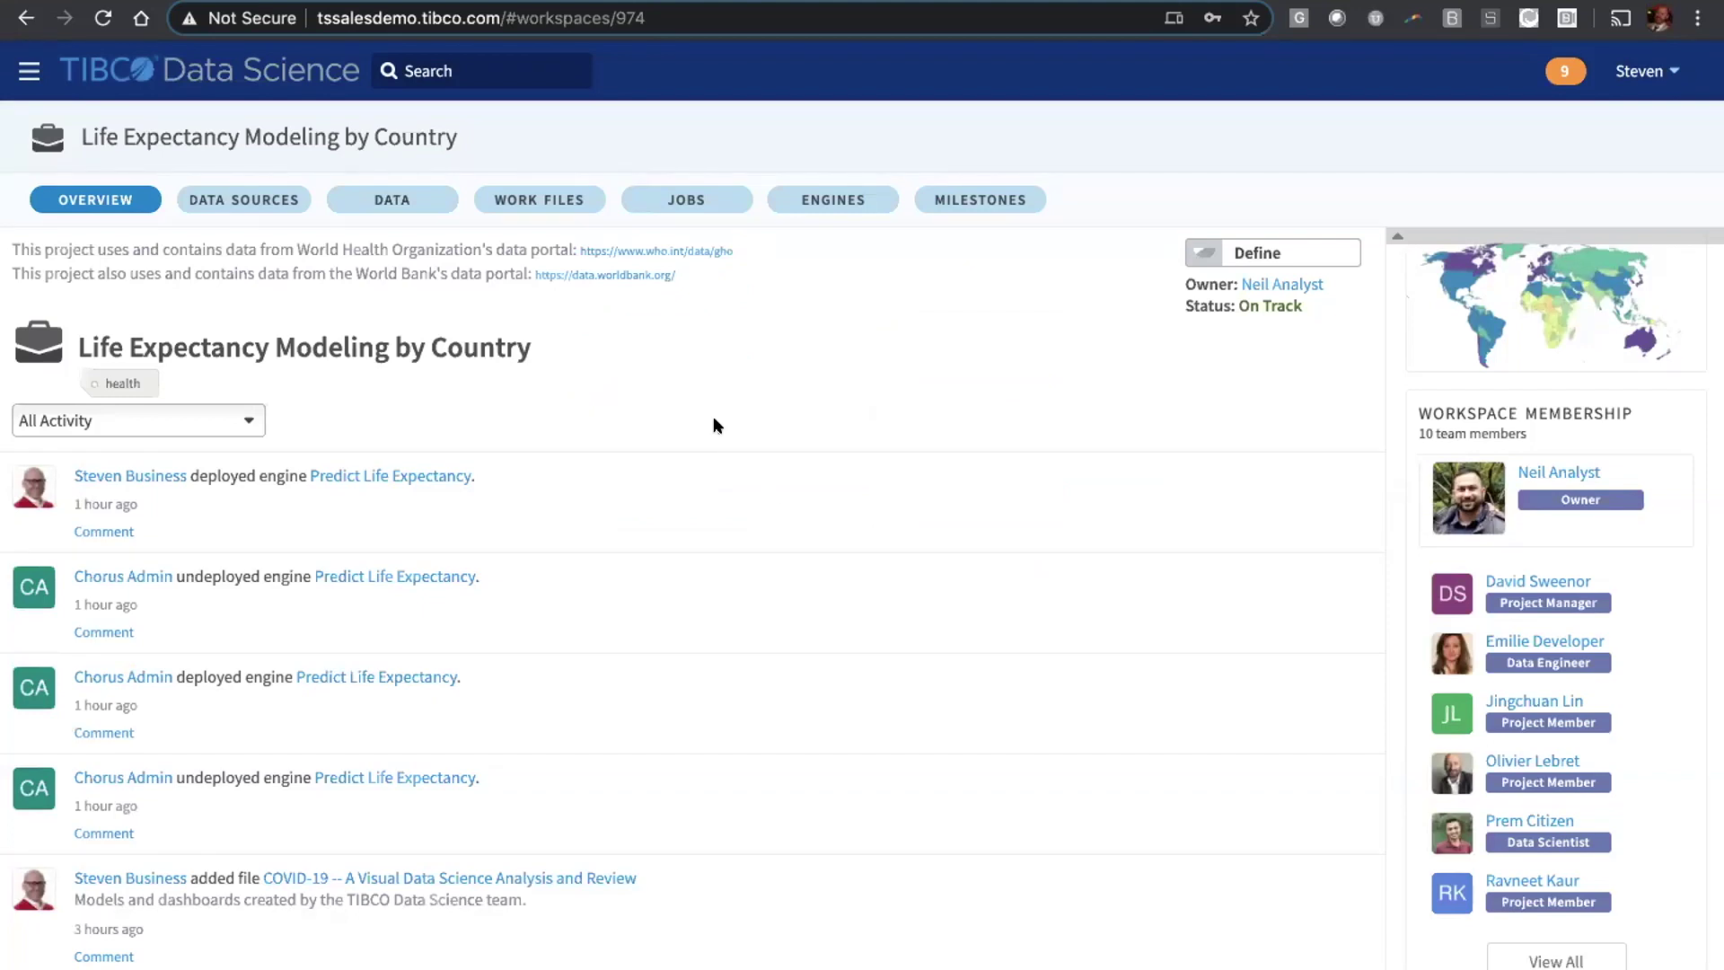
{"action": "left_click", "coordinate": [552, 201]}
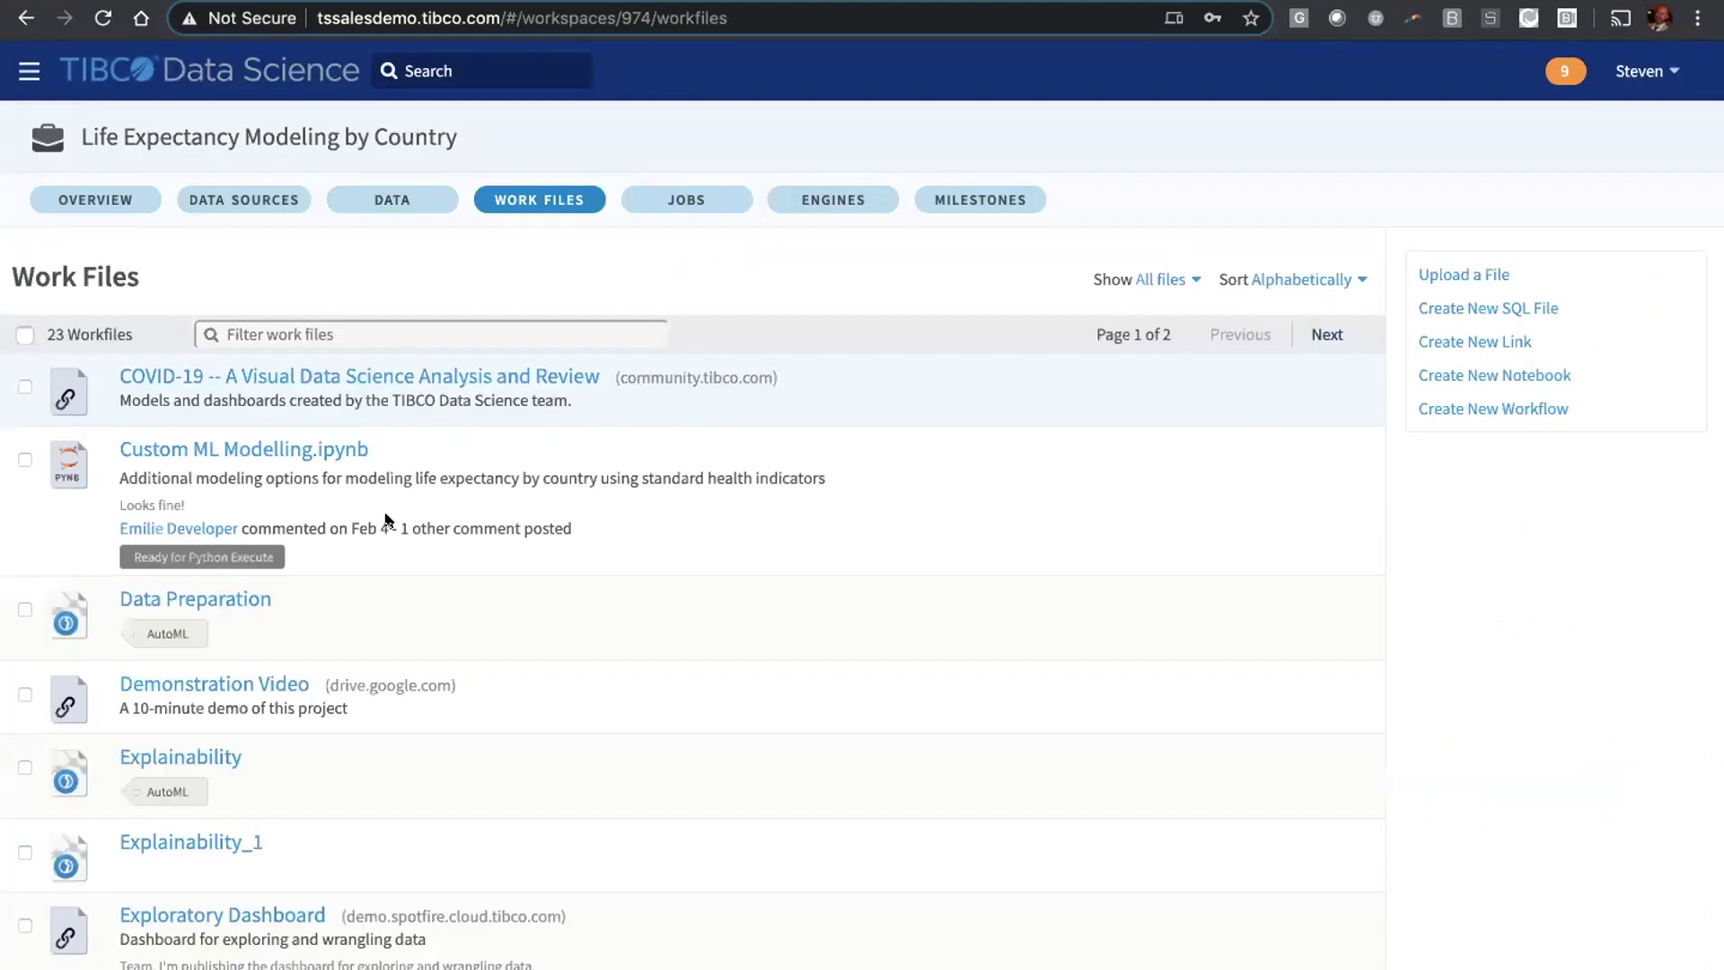
- Browse the workspace's 23 work files, briefly returning to the overview and back
{"action": "scroll", "coordinate": [375, 476], "scroll_direction": "down", "scroll_amount": 5}
{"action": "scroll", "coordinate": [377, 475], "scroll_direction": "down", "scroll_amount": 6}
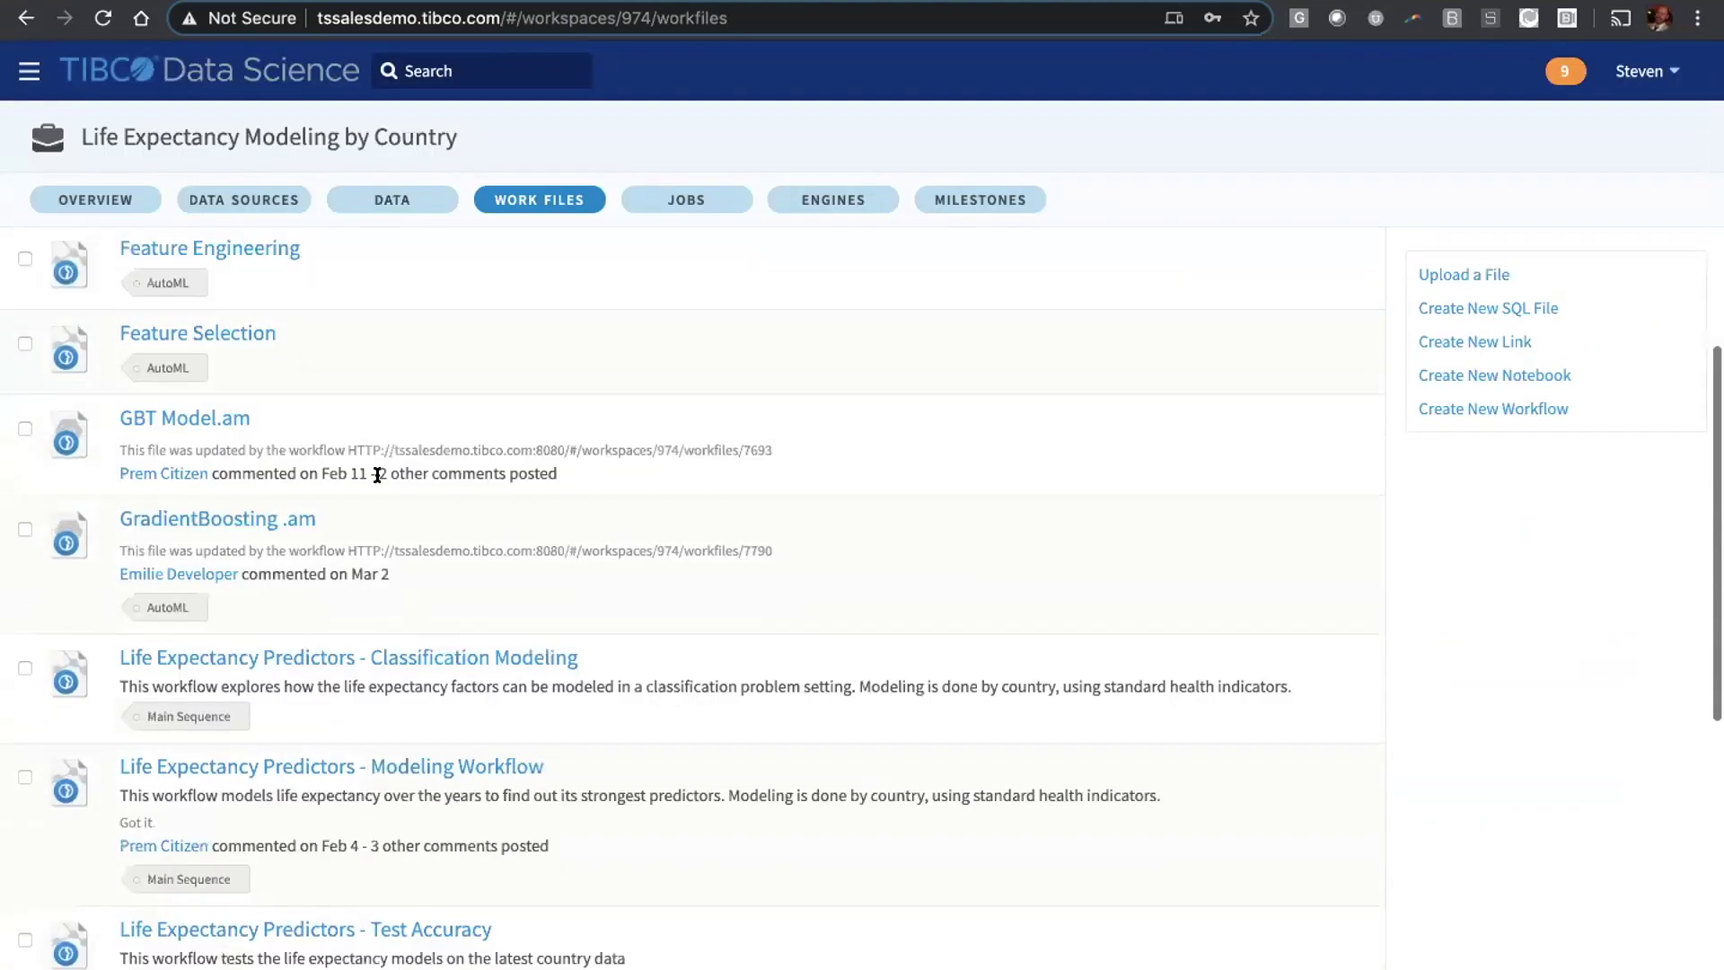
{"action": "scroll", "coordinate": [386, 463], "scroll_direction": "up", "scroll_amount": 12}
{"action": "scroll", "coordinate": [386, 464], "scroll_direction": "down", "scroll_amount": 3}
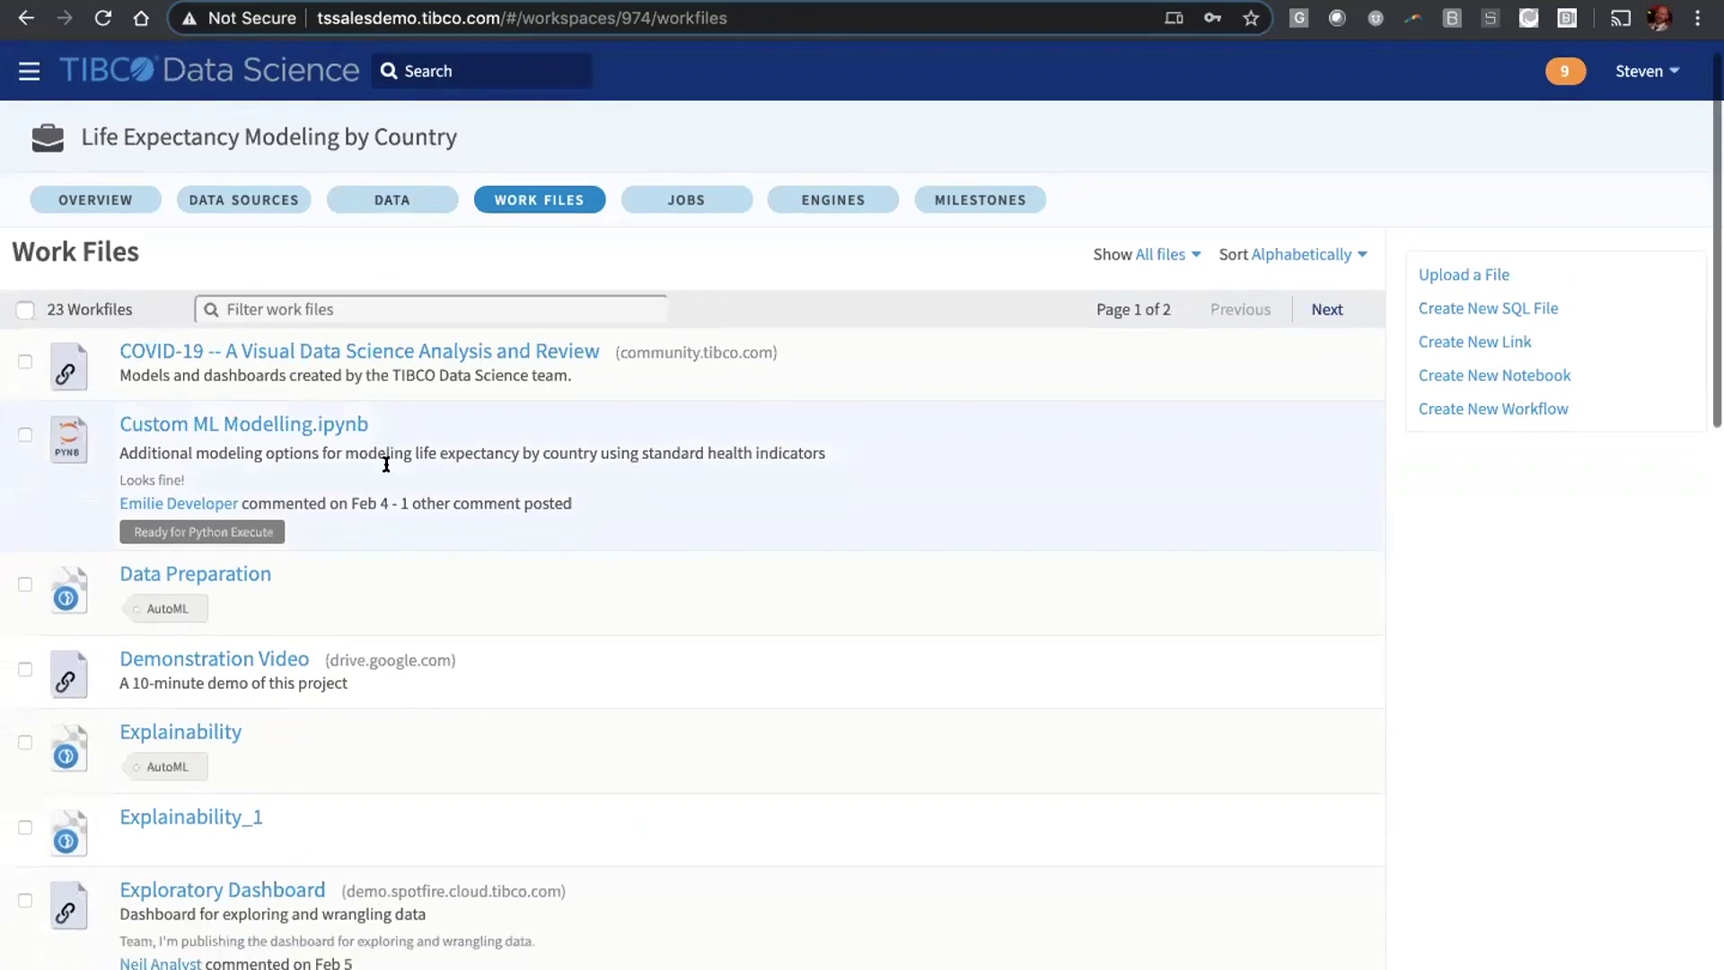
{"action": "scroll", "coordinate": [386, 464], "scroll_direction": "down", "scroll_amount": 5}
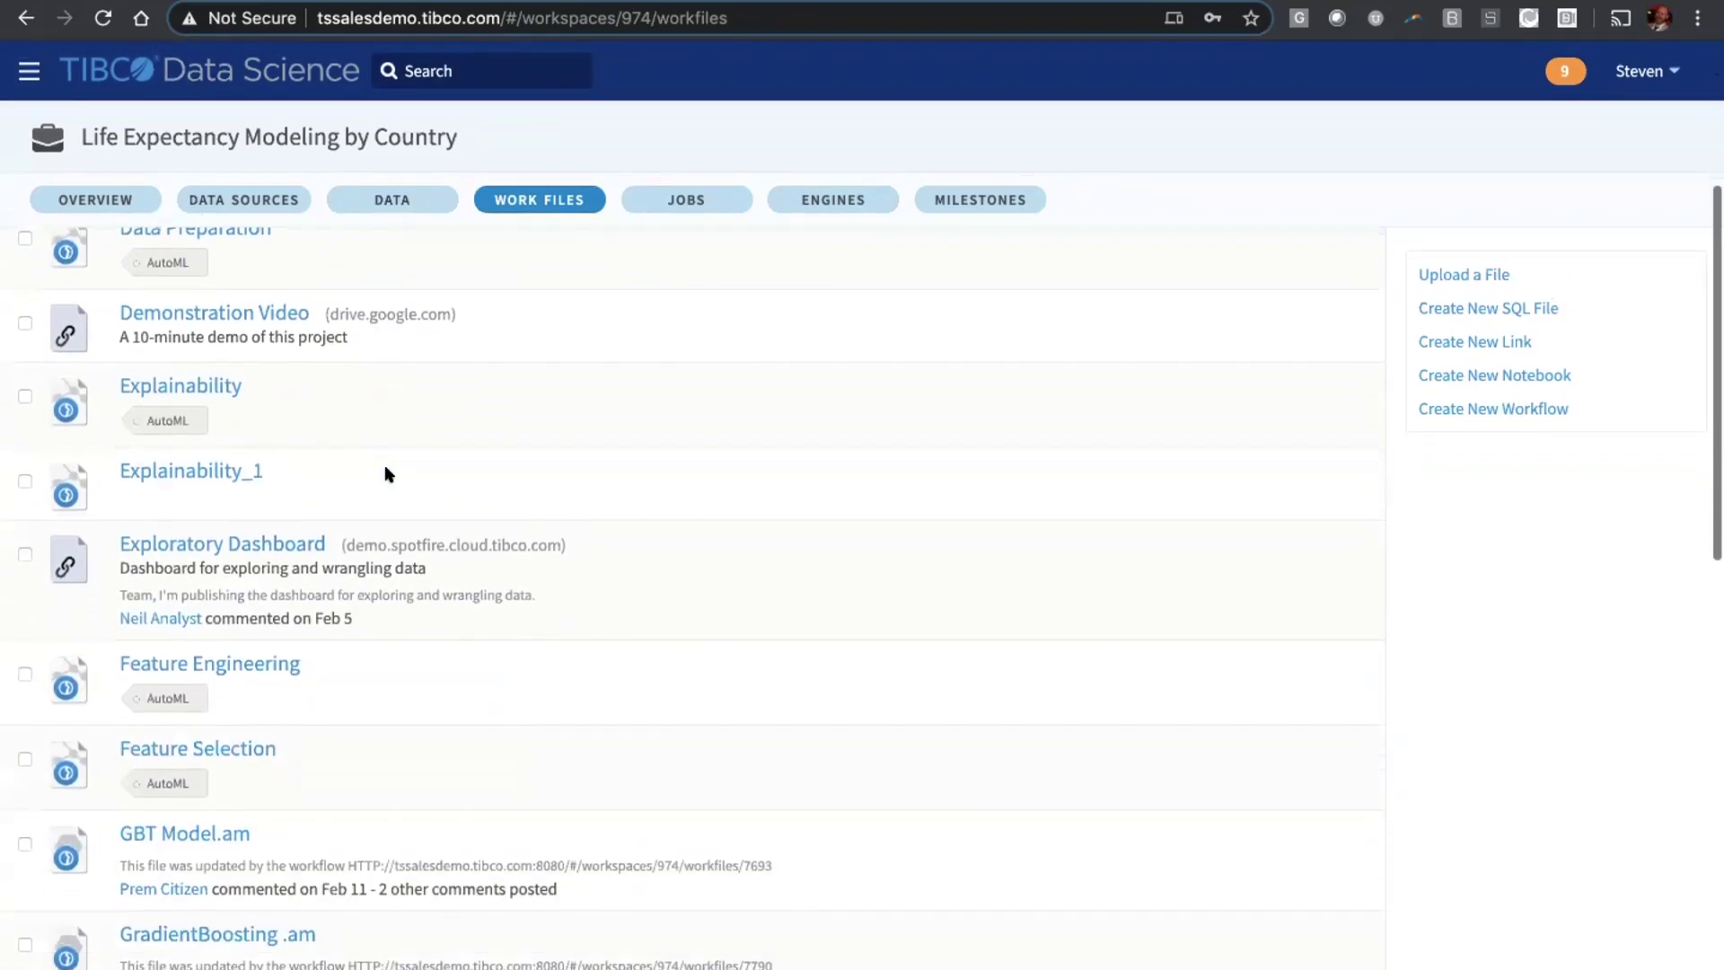
{"action": "scroll", "coordinate": [388, 473], "scroll_direction": "down", "scroll_amount": 5}
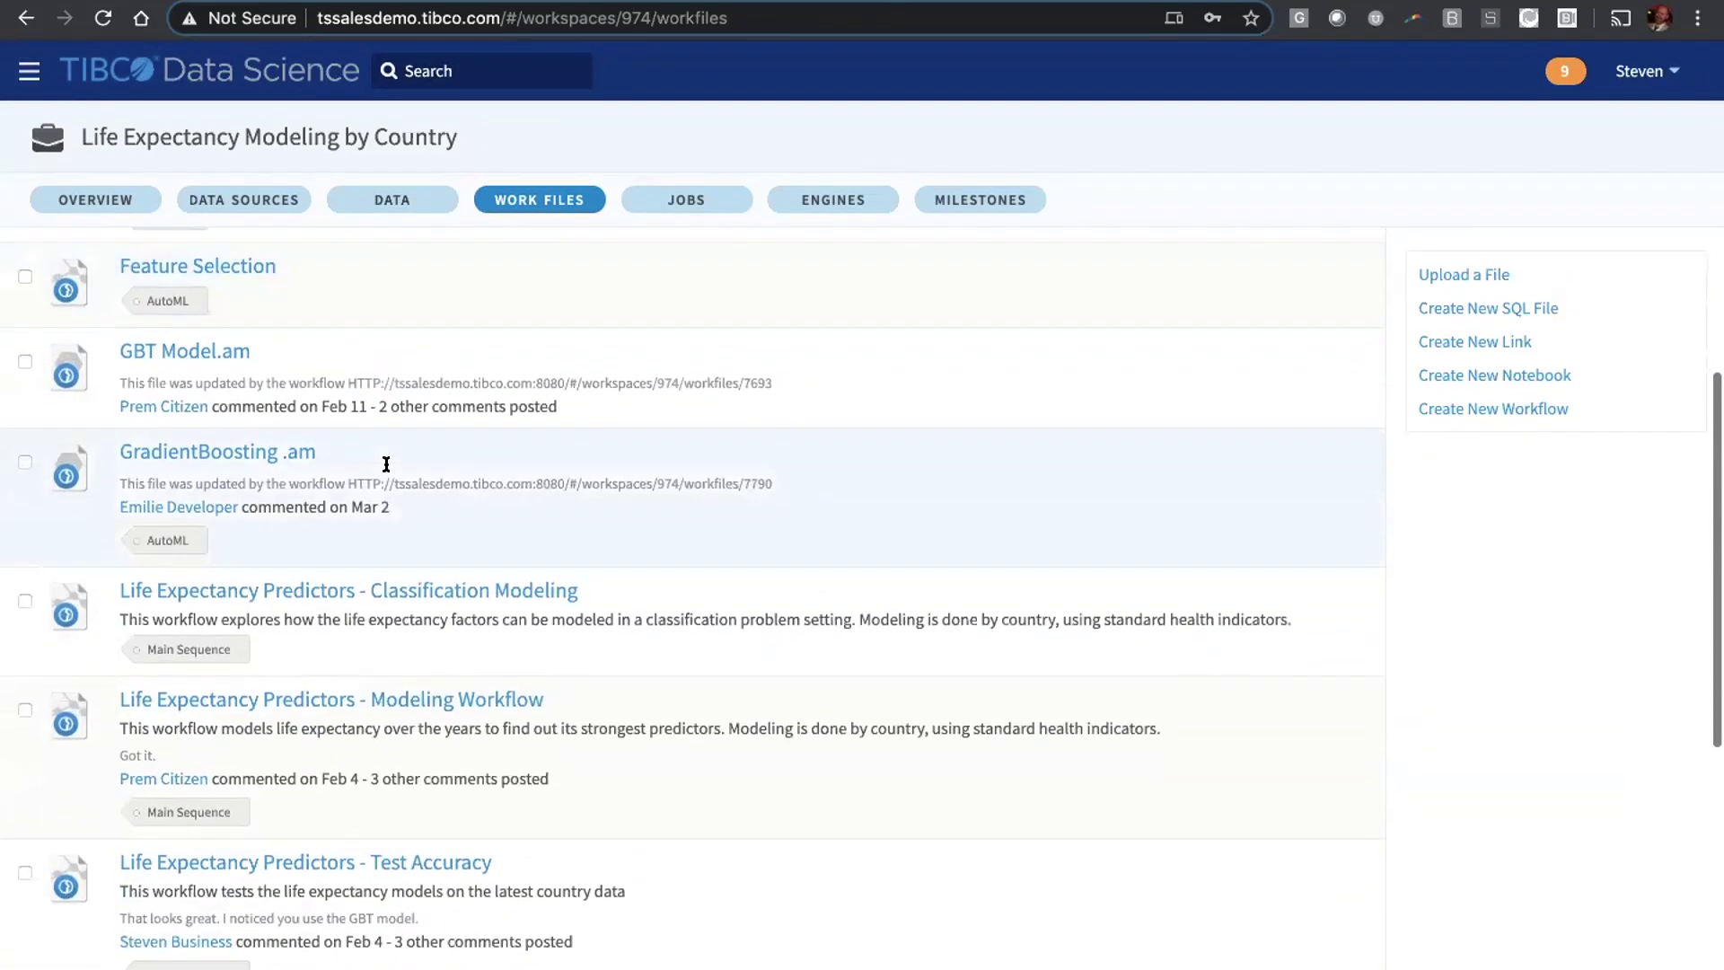
{"action": "scroll", "coordinate": [386, 473], "scroll_direction": "up", "scroll_amount": 13}
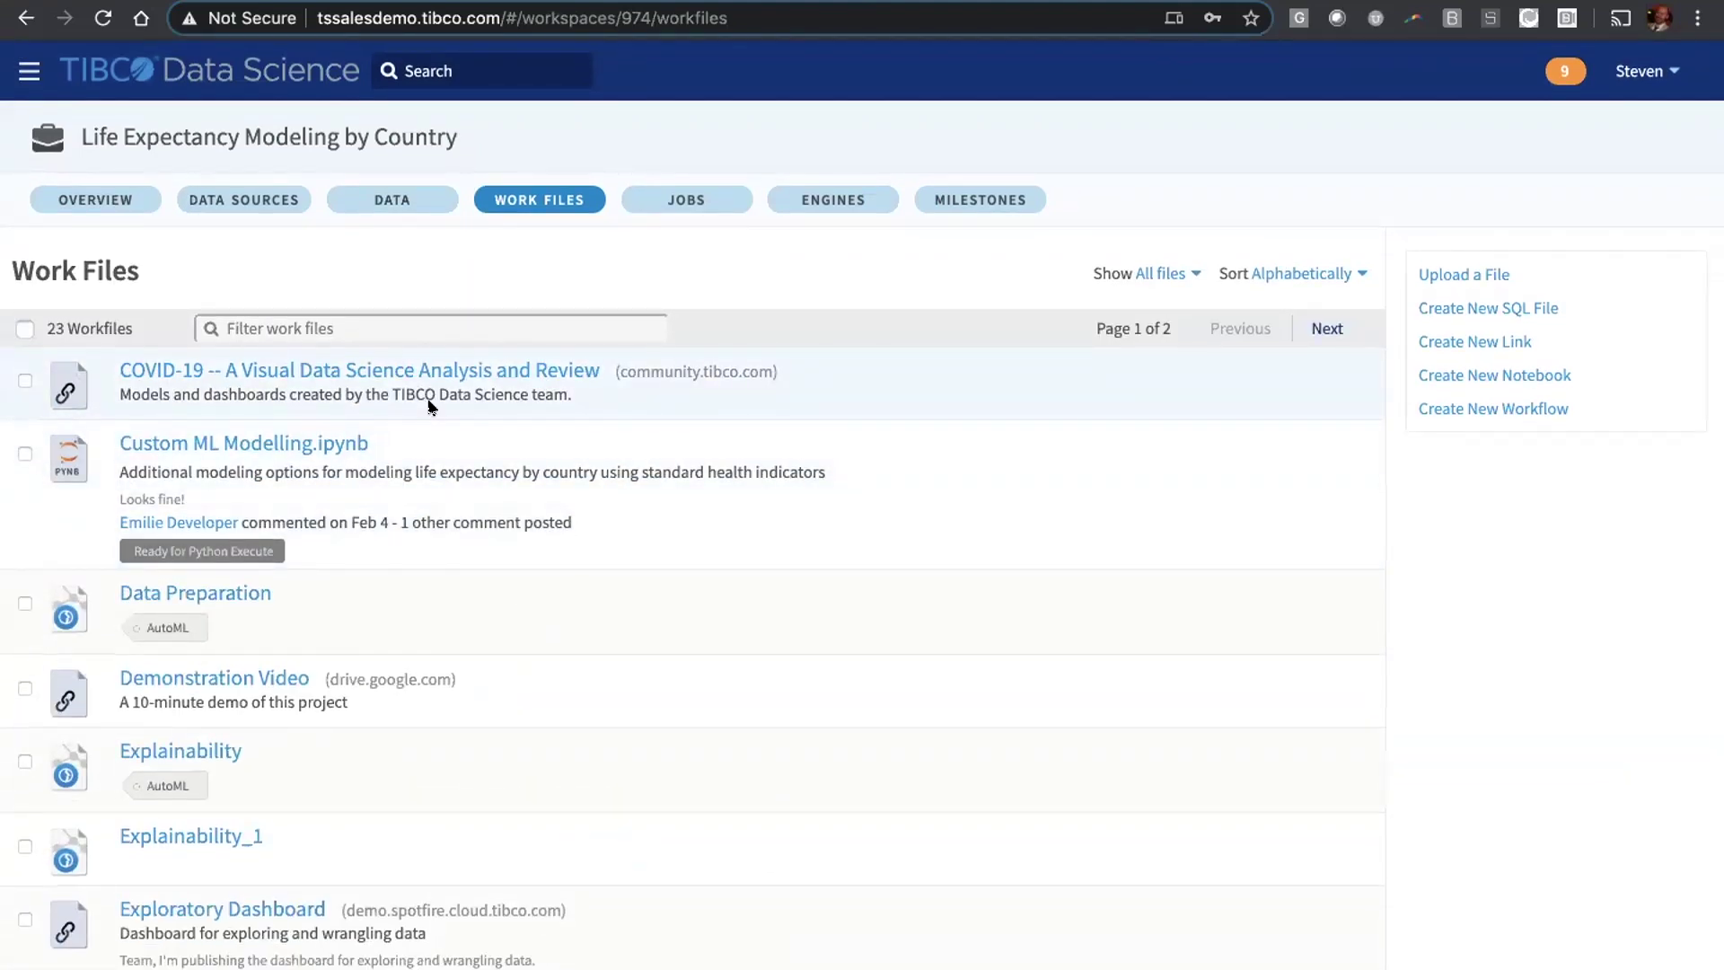
{"action": "left_click", "coordinate": [96, 198]}
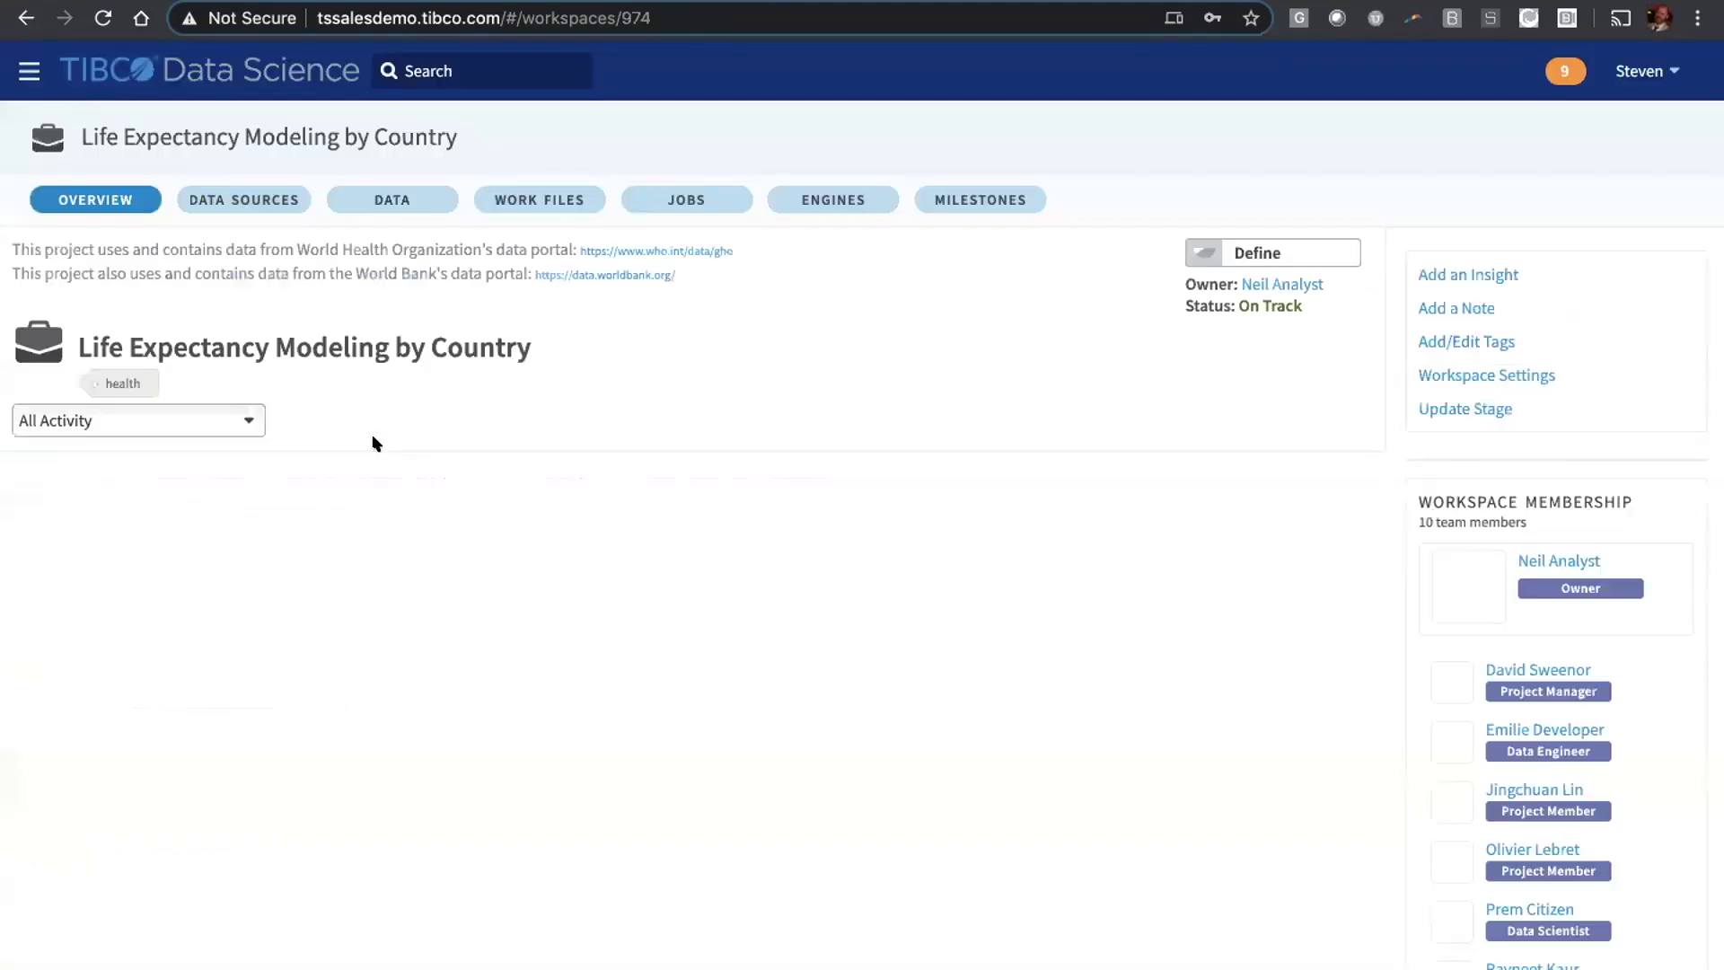
{"action": "left_click", "coordinate": [536, 199]}
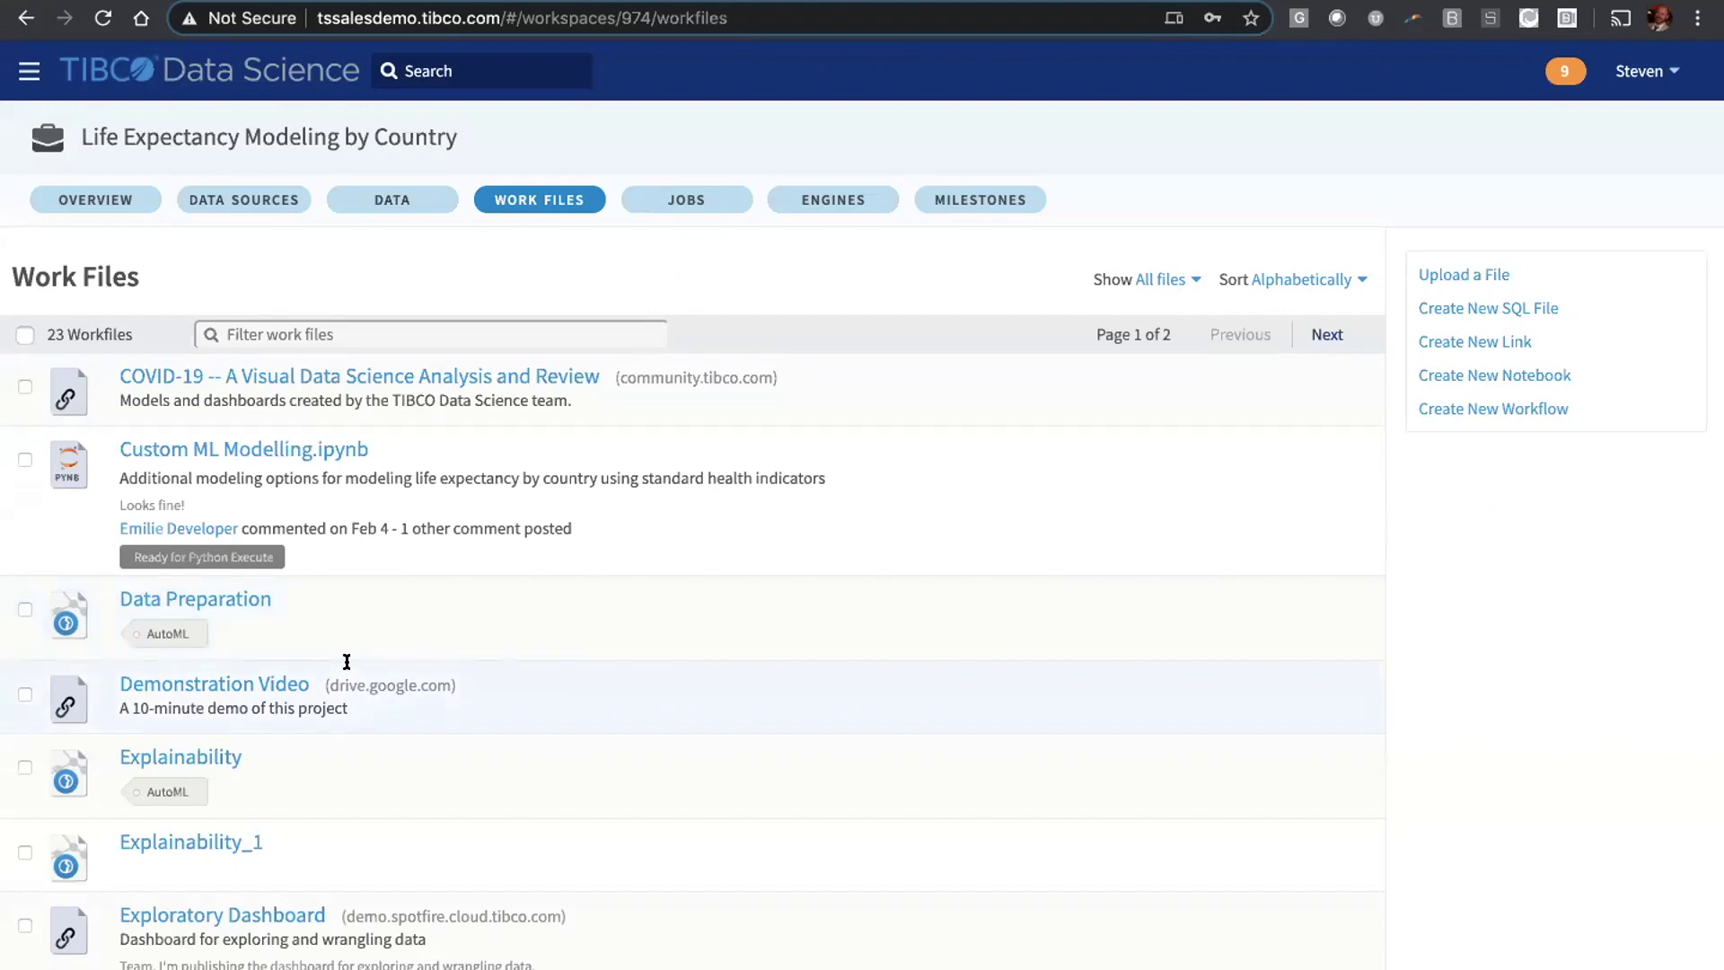
{"action": "scroll", "coordinate": [324, 683], "scroll_direction": "down", "scroll_amount": 1}
{"action": "scroll", "coordinate": [314, 691], "scroll_direction": "down", "scroll_amount": 5}
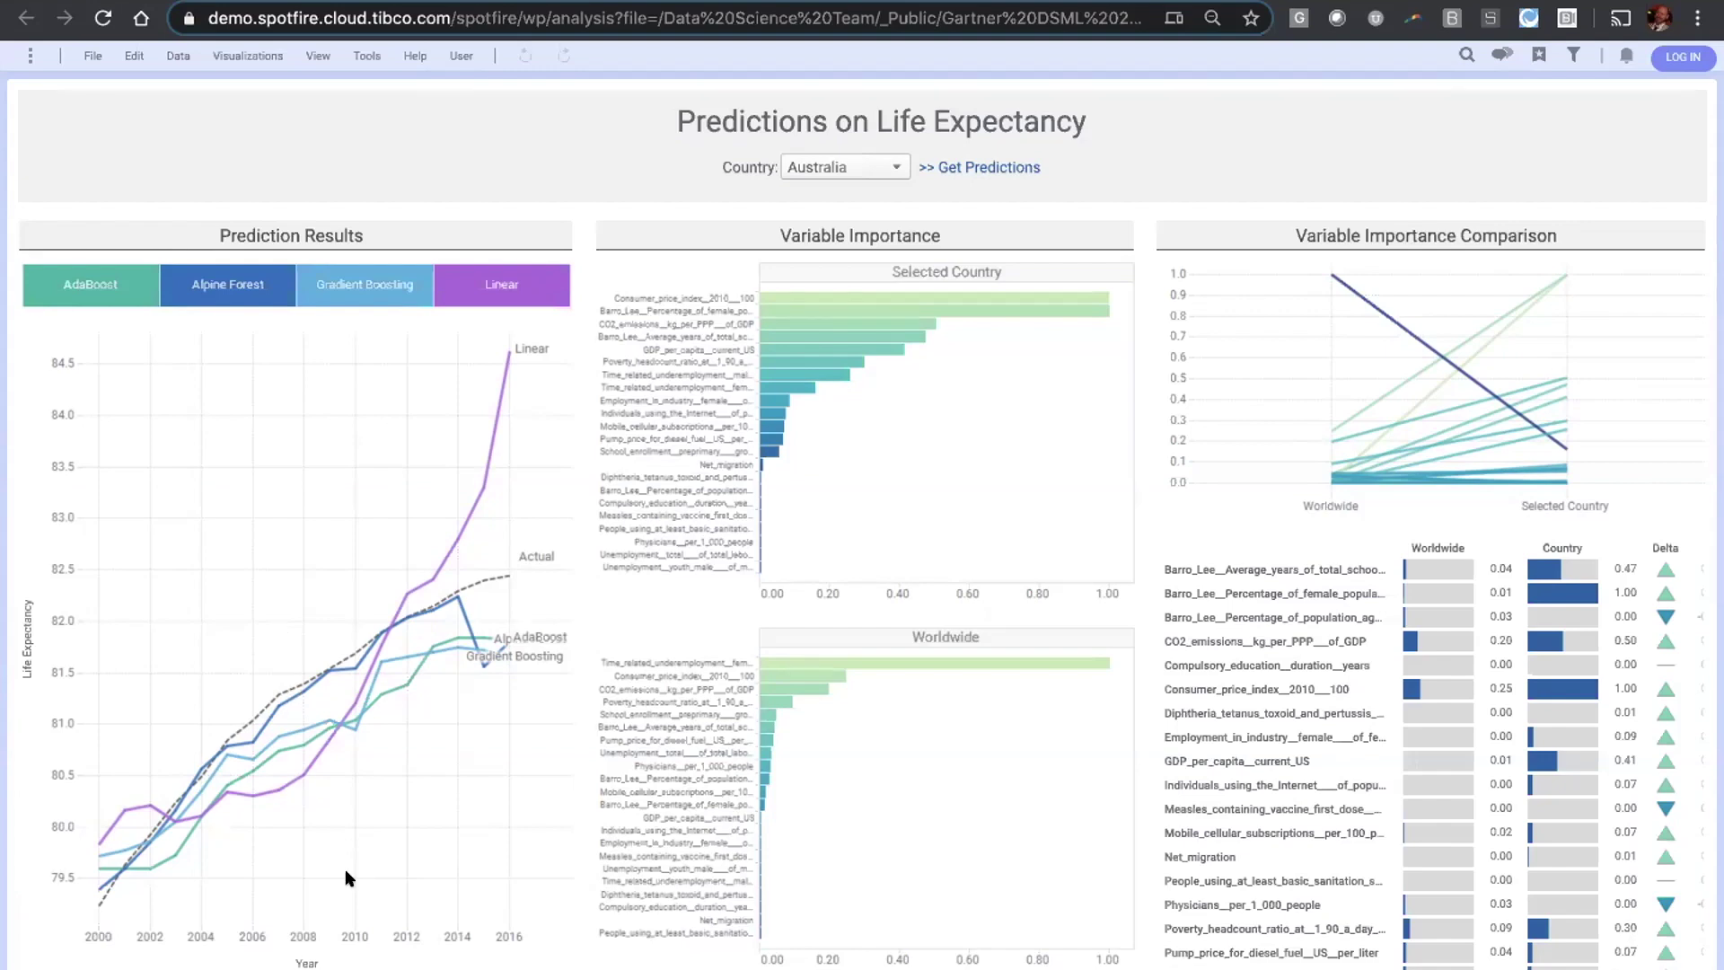
- Go to the All Data (Pivoted) page of the Predictions on Life Expectancy dashboard
{"action": "left_click", "coordinate": [620, 566]}
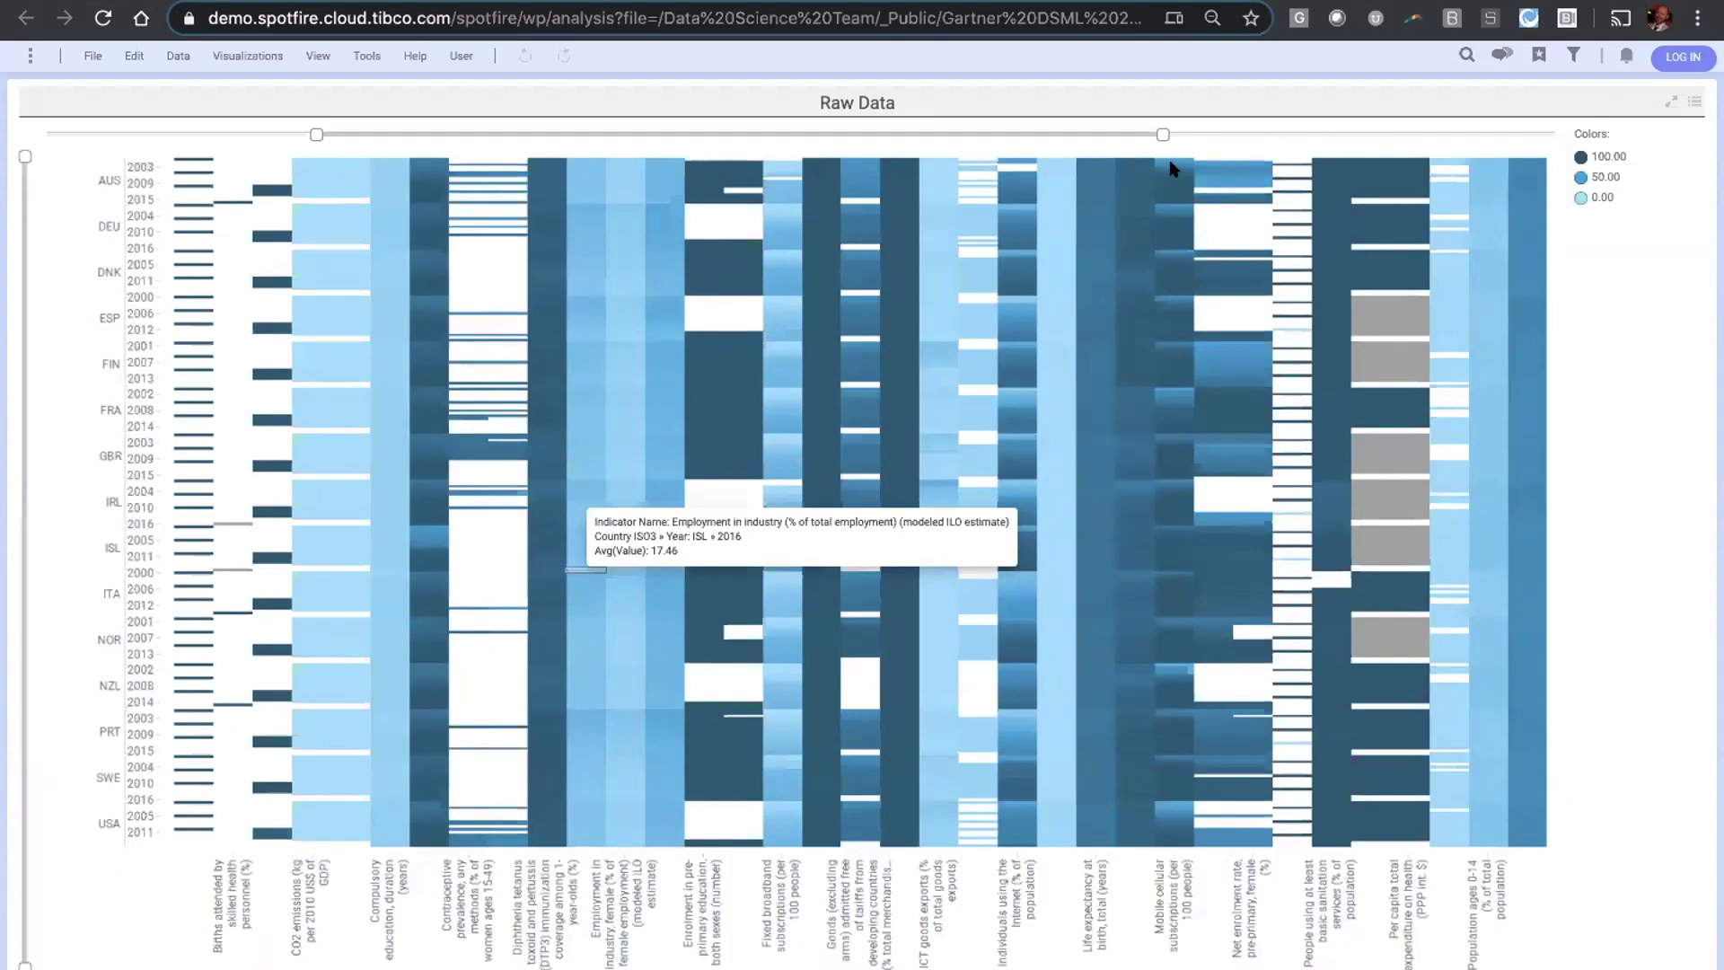
- Widen the Raw Data heatmap's range slider to include more indicator columns and inspect cells
{"action": "left_click_drag", "start_coordinate": [1160, 134], "coordinate": [1258, 136]}
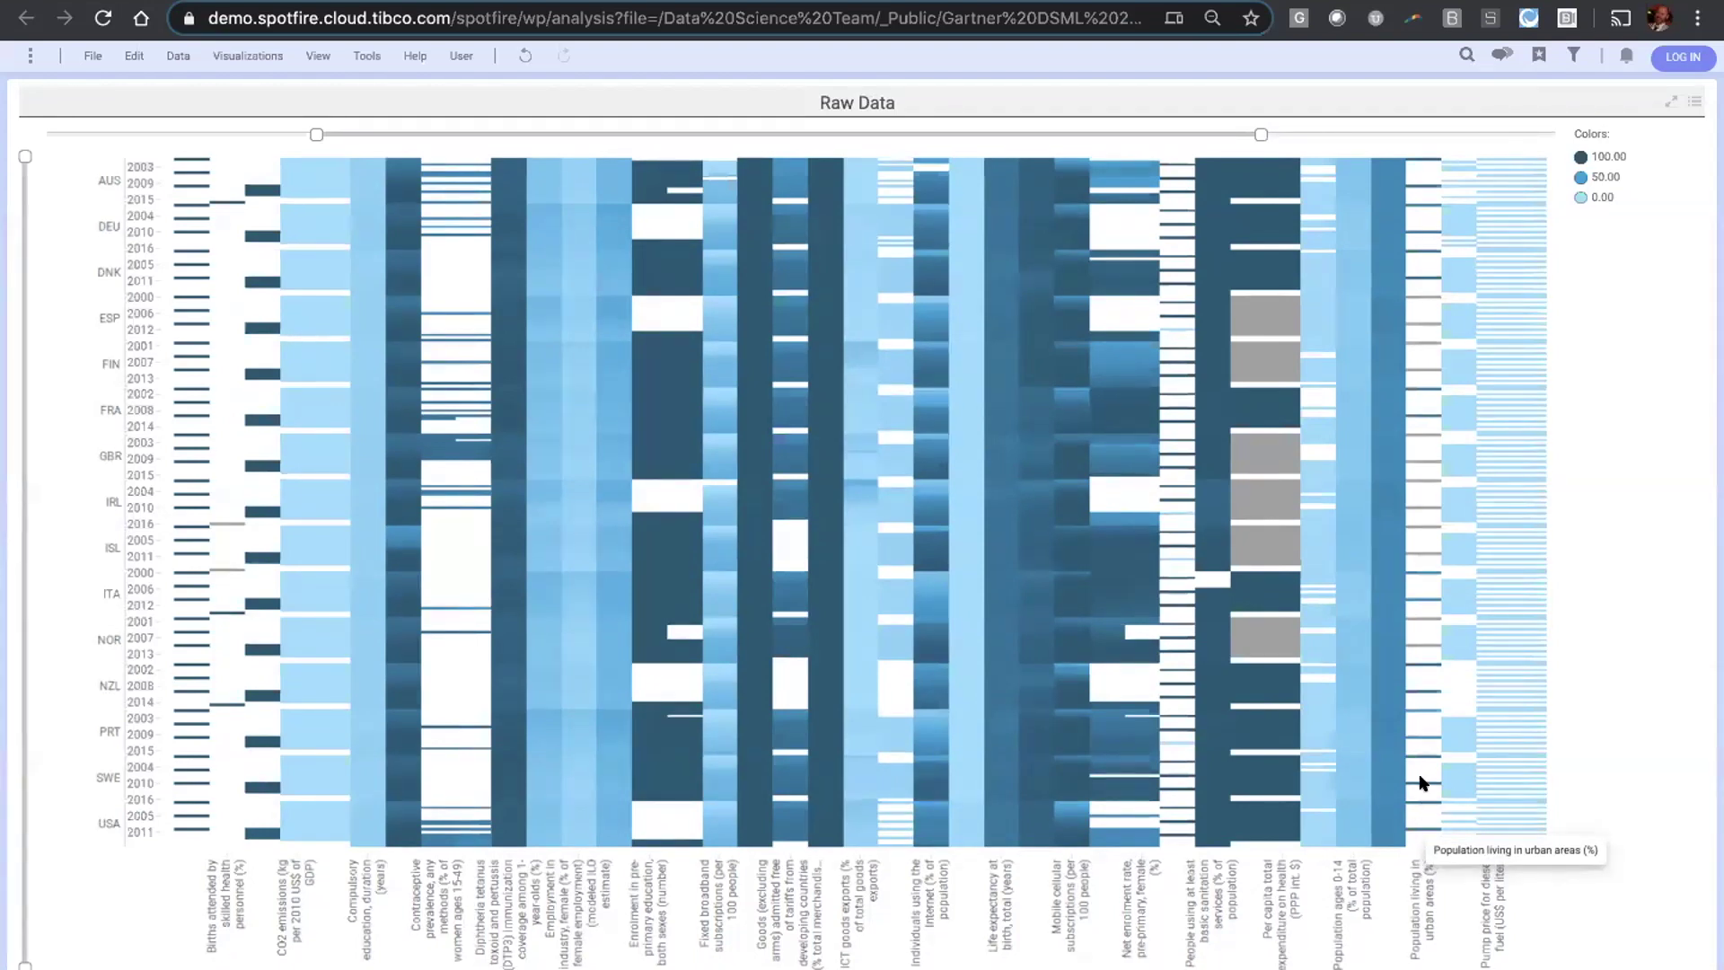
{"action": "mouse_move", "coordinate": [1422, 782]}
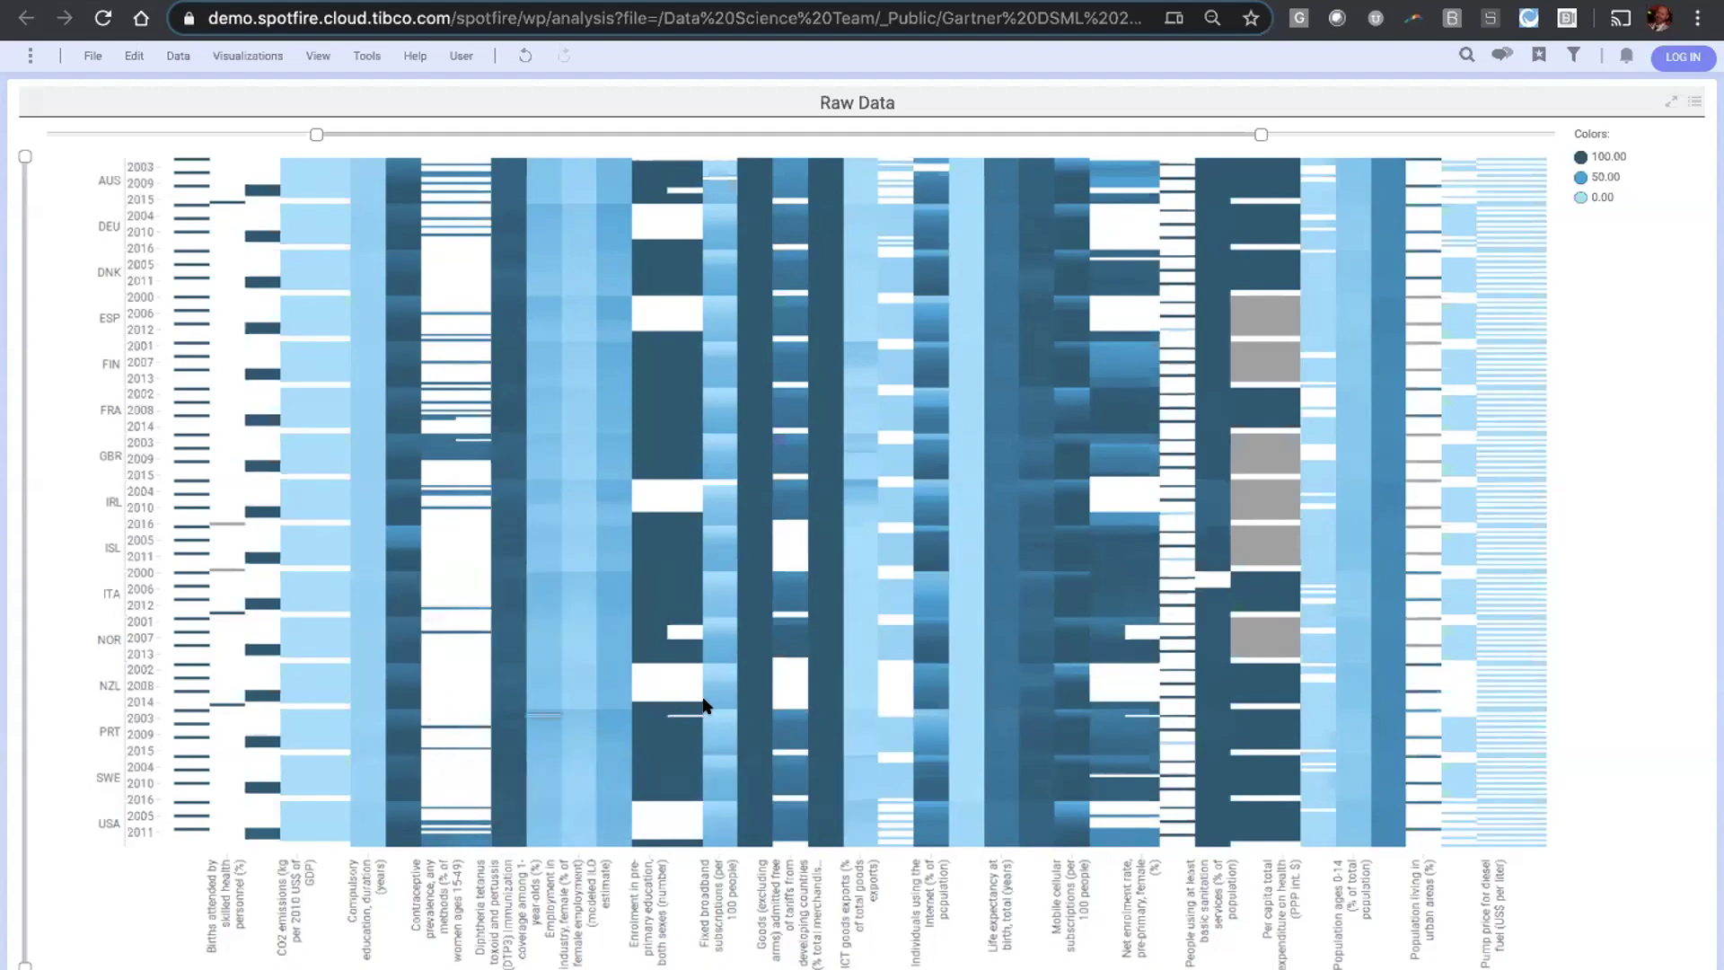
{"action": "mouse_move", "coordinate": [703, 706]}
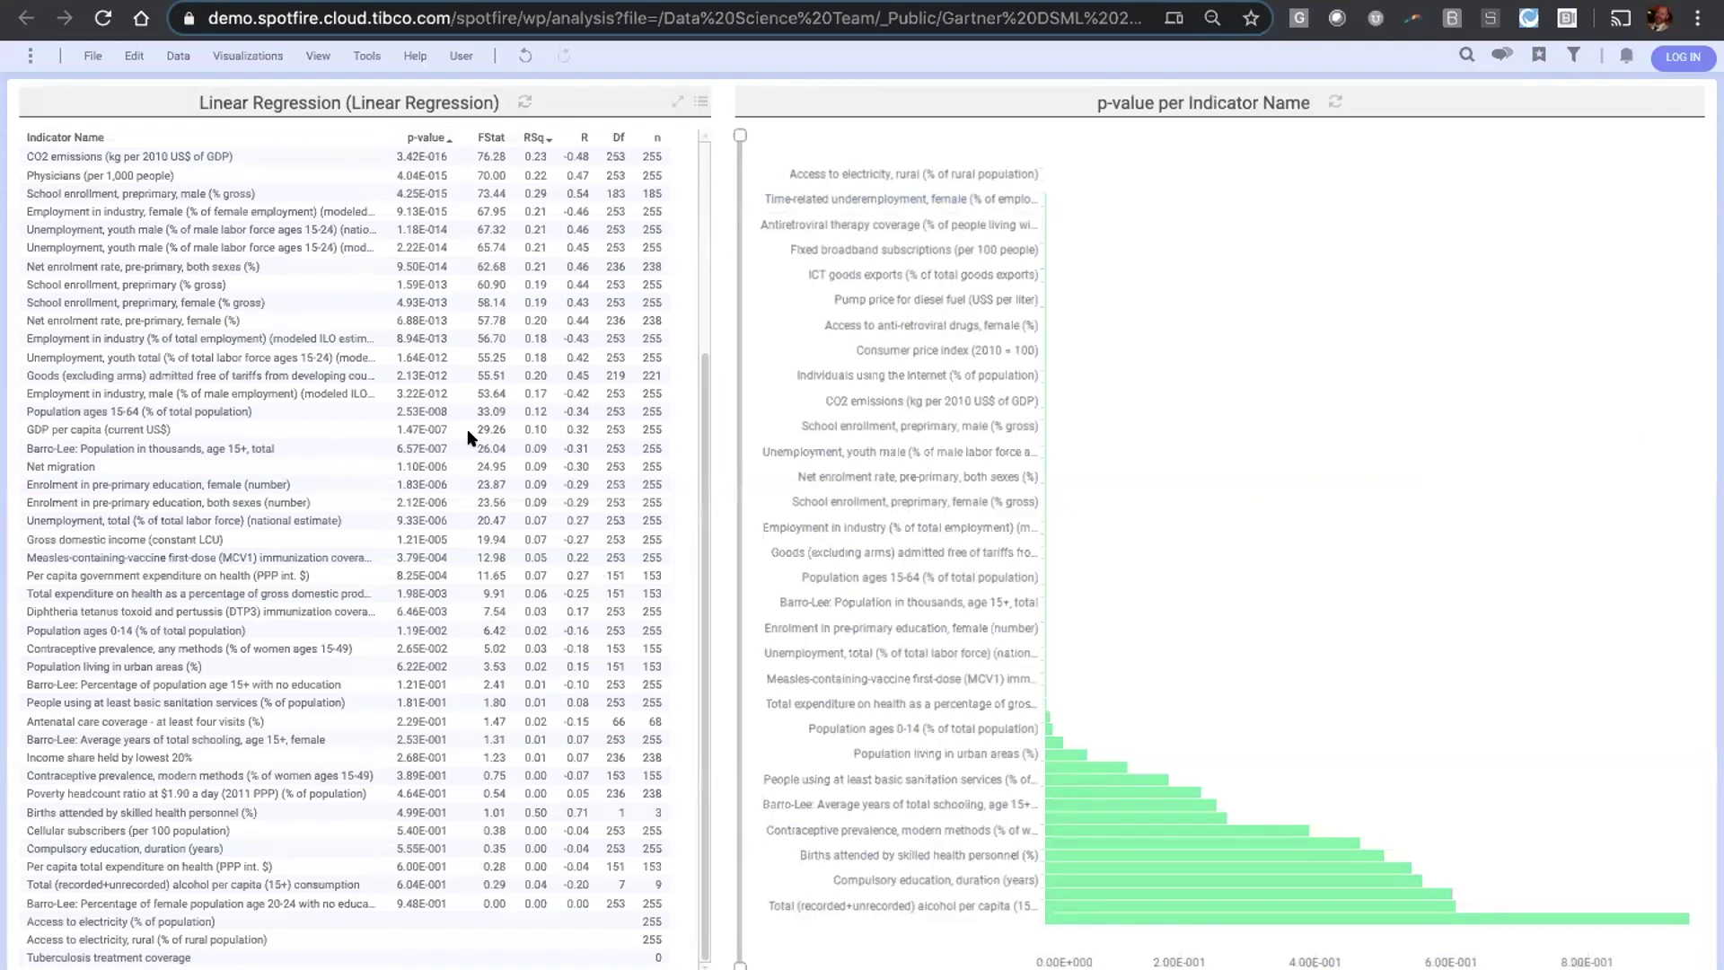
- Browse the Spotfire menus on the Linear Regression page, then dismiss them
{"action": "left_click", "coordinate": [169, 46]}
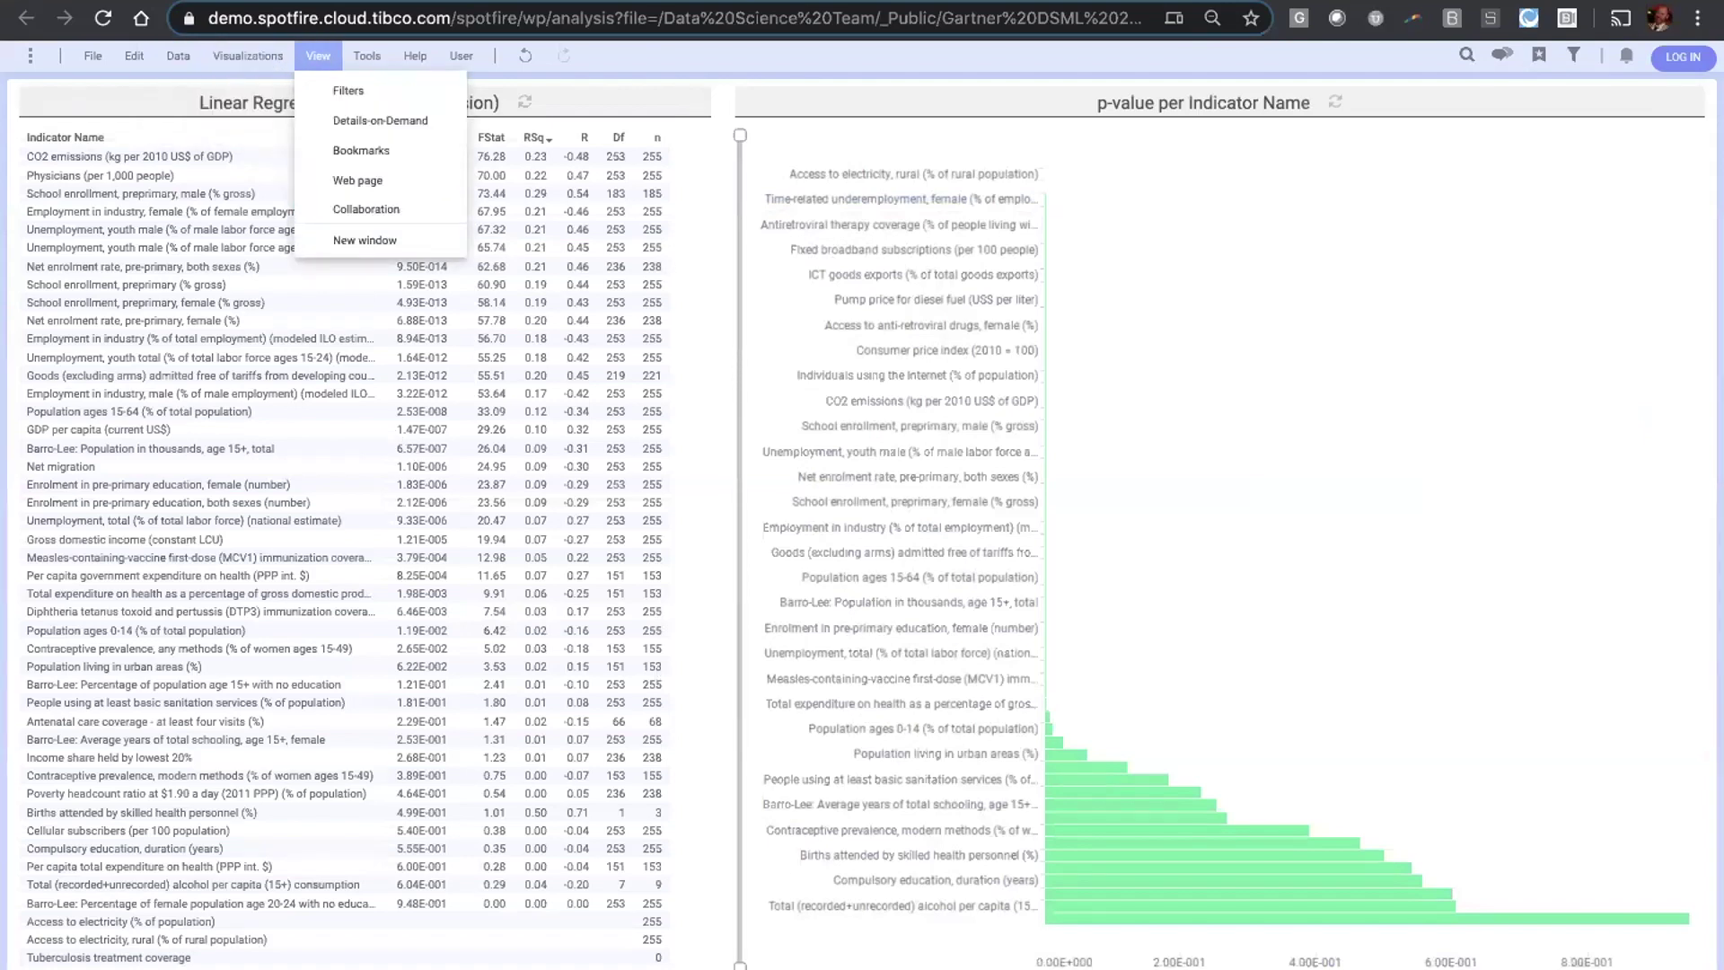
{"action": "key", "text": "Escape"}
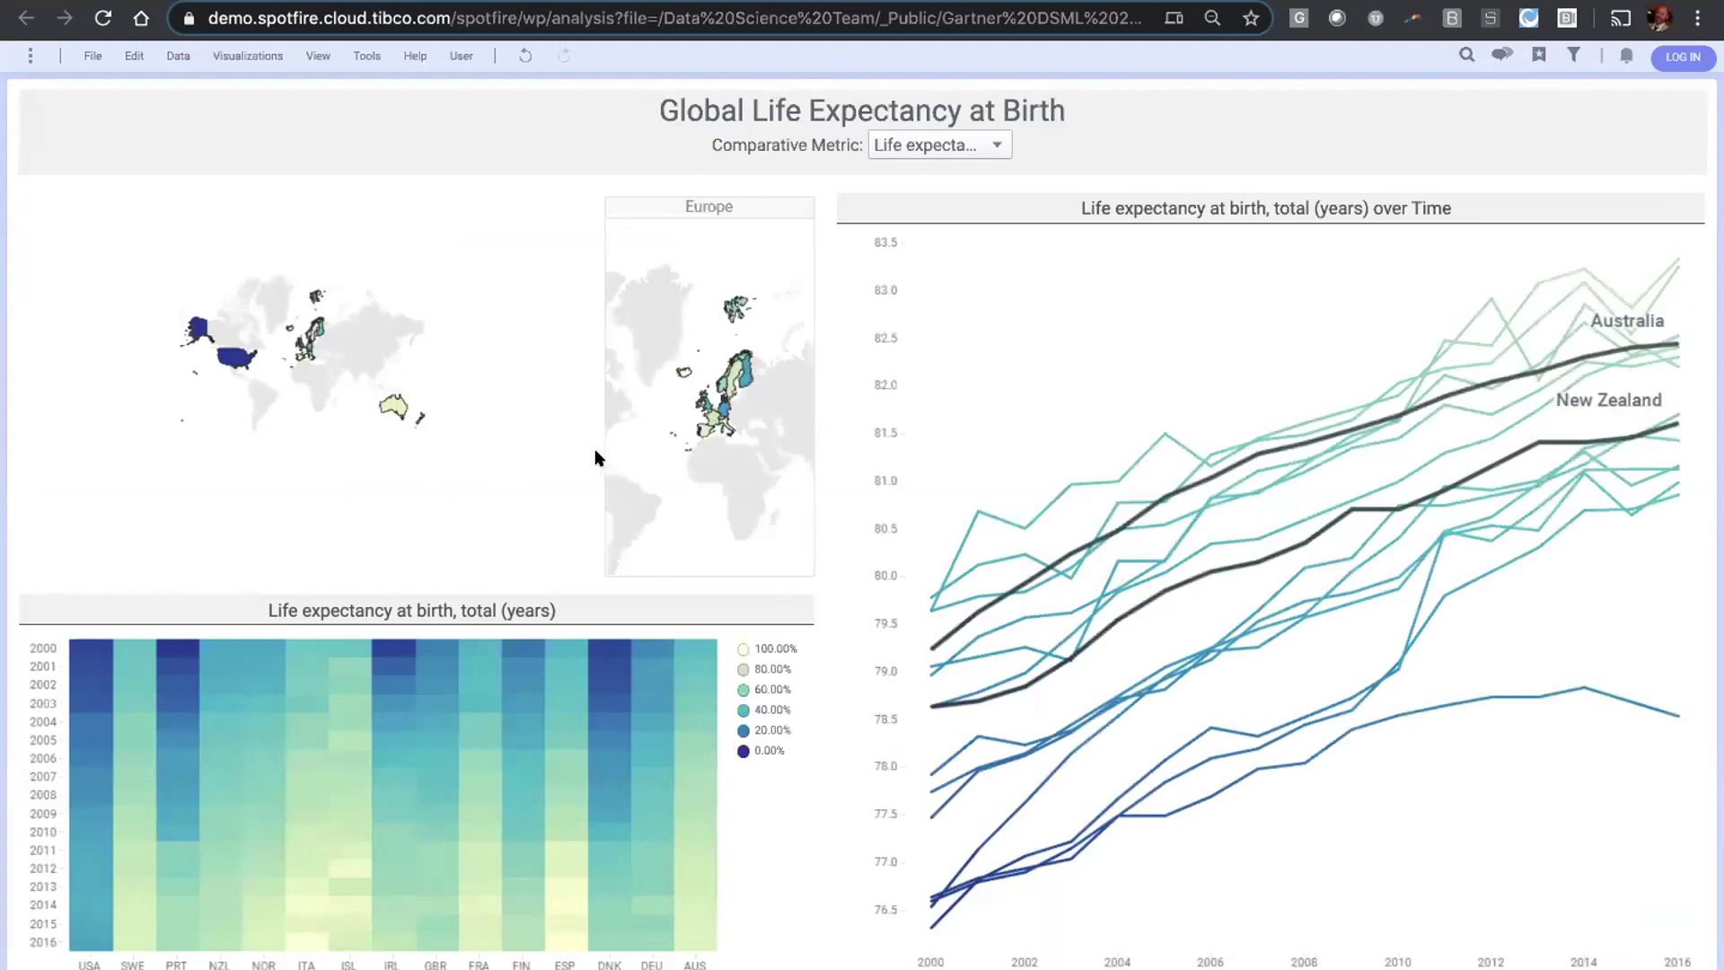
- Widen the Europe map panel, then mark and clear Australia and New Zealand on the world map
{"action": "left_click_drag", "start_coordinate": [584, 442], "coordinate": [401, 461]}
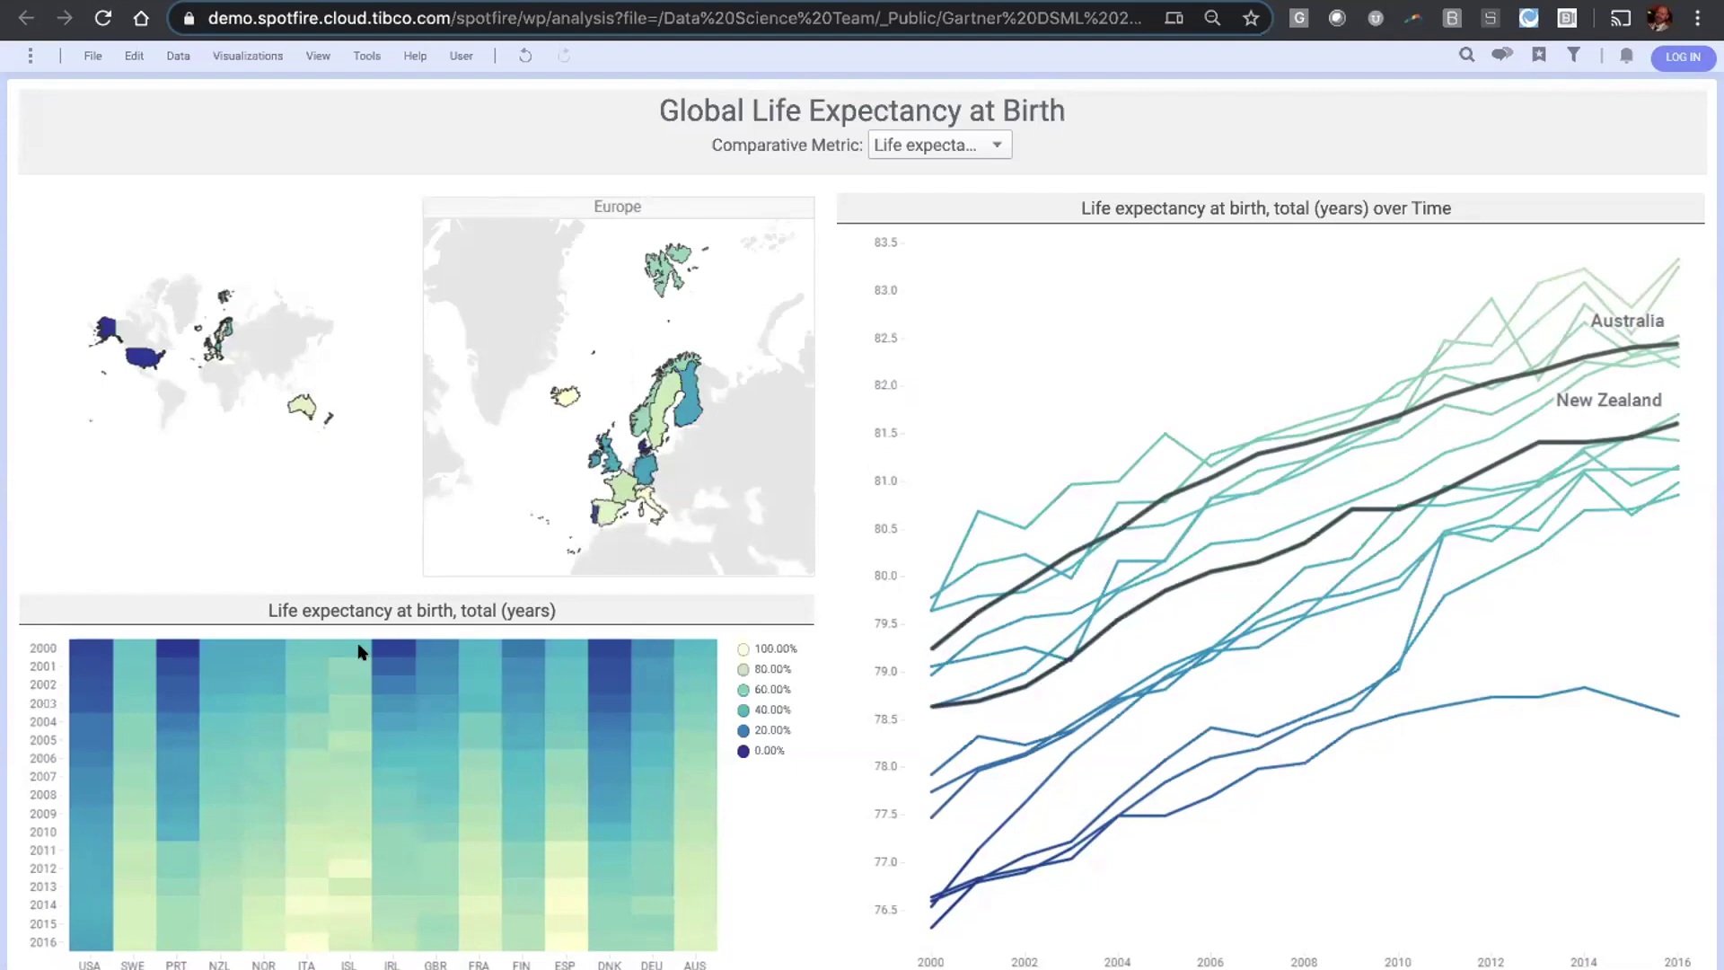
{"action": "mouse_move", "coordinate": [220, 745]}
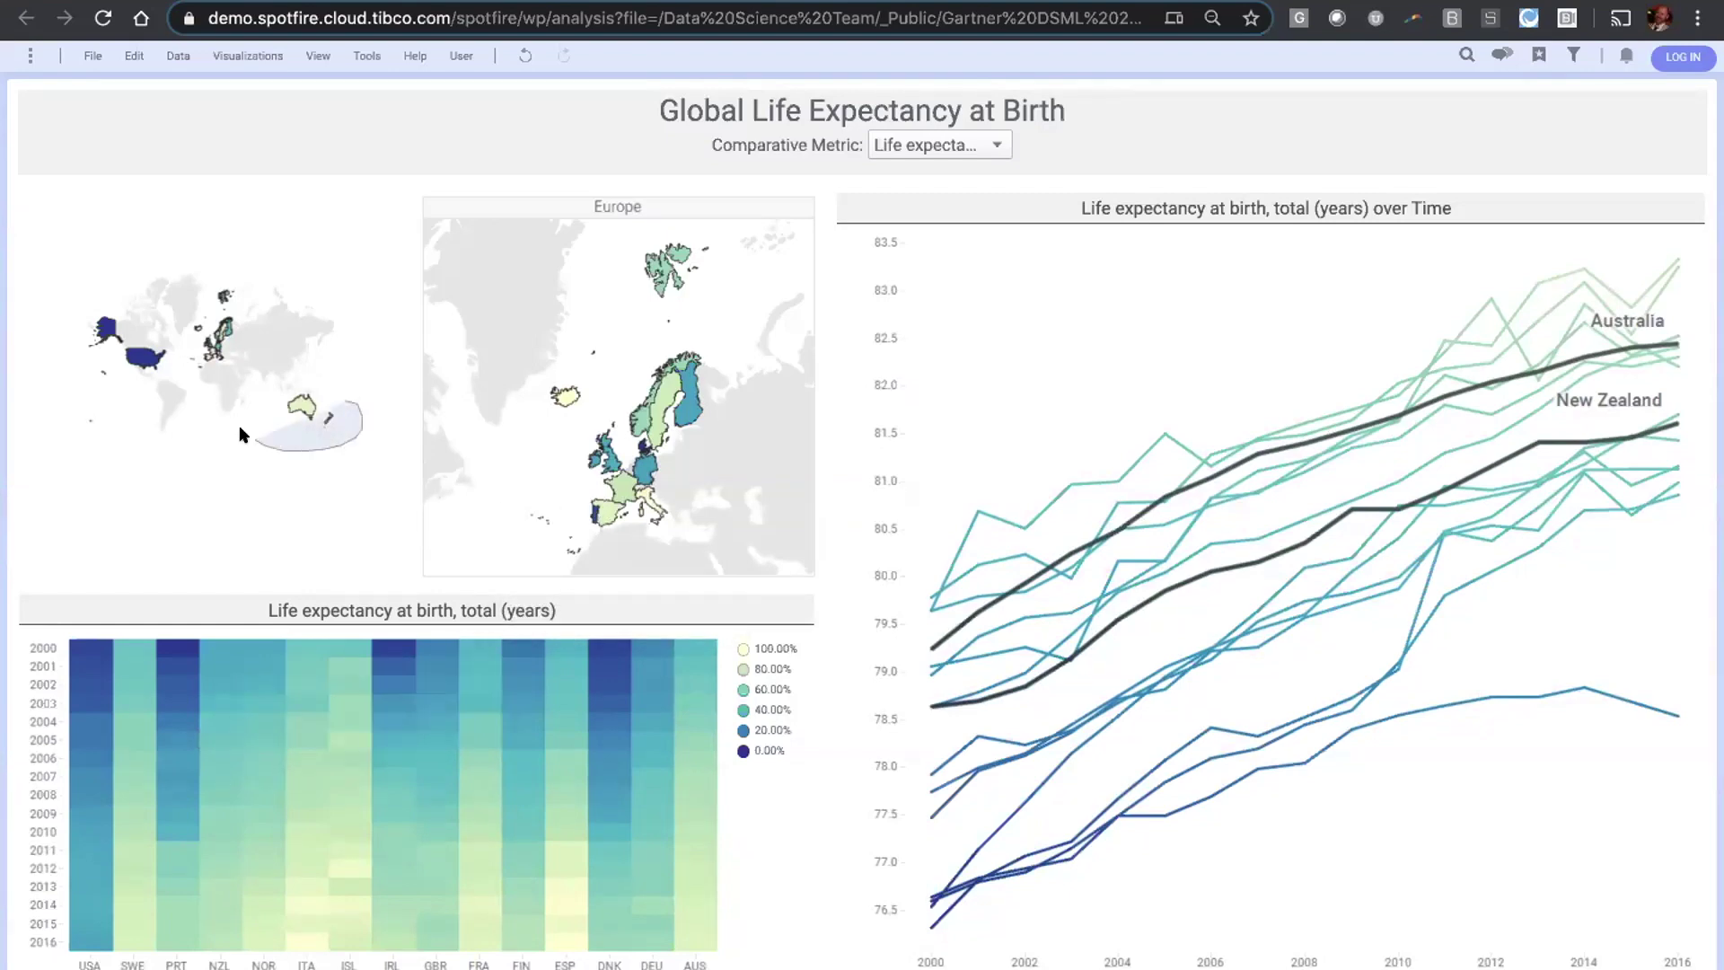
{"action": "mouse_move", "coordinate": [239, 428]}
{"action": "left_mouse_down"}
{"action": "mouse_move", "coordinate": [272, 377]}
{"action": "mouse_move", "coordinate": [310, 368]}
{"action": "mouse_move", "coordinate": [350, 402]}
{"action": "left_mouse_up"}
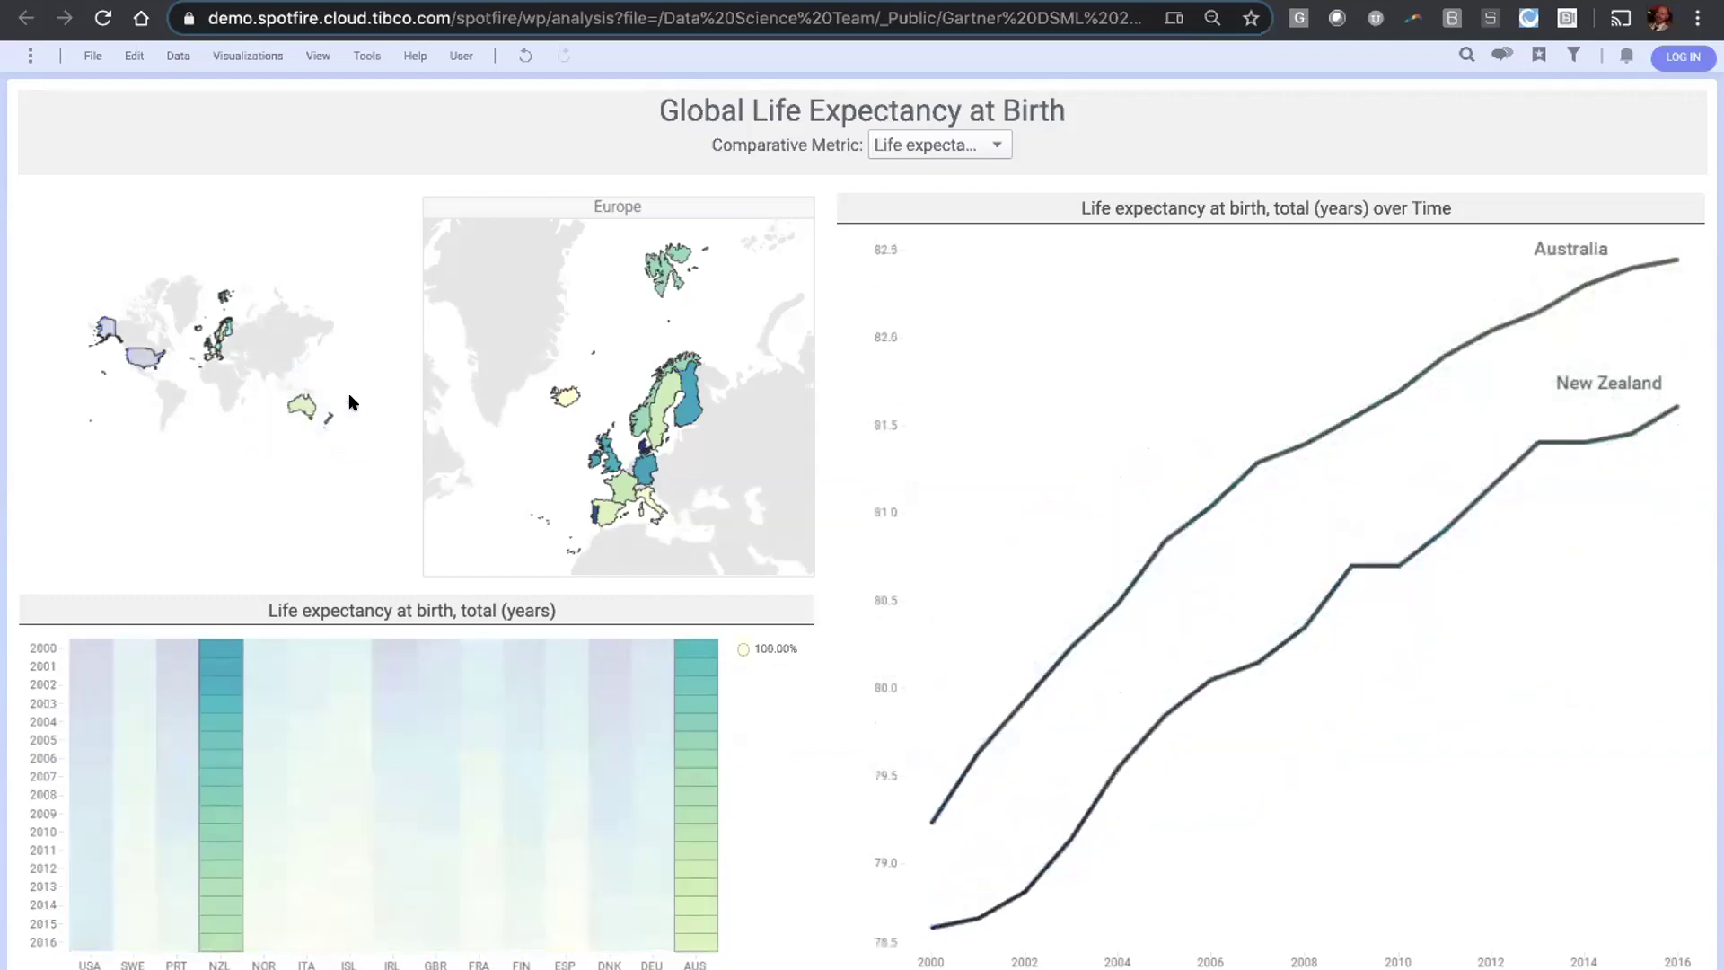
{"action": "left_click", "coordinate": [356, 415]}
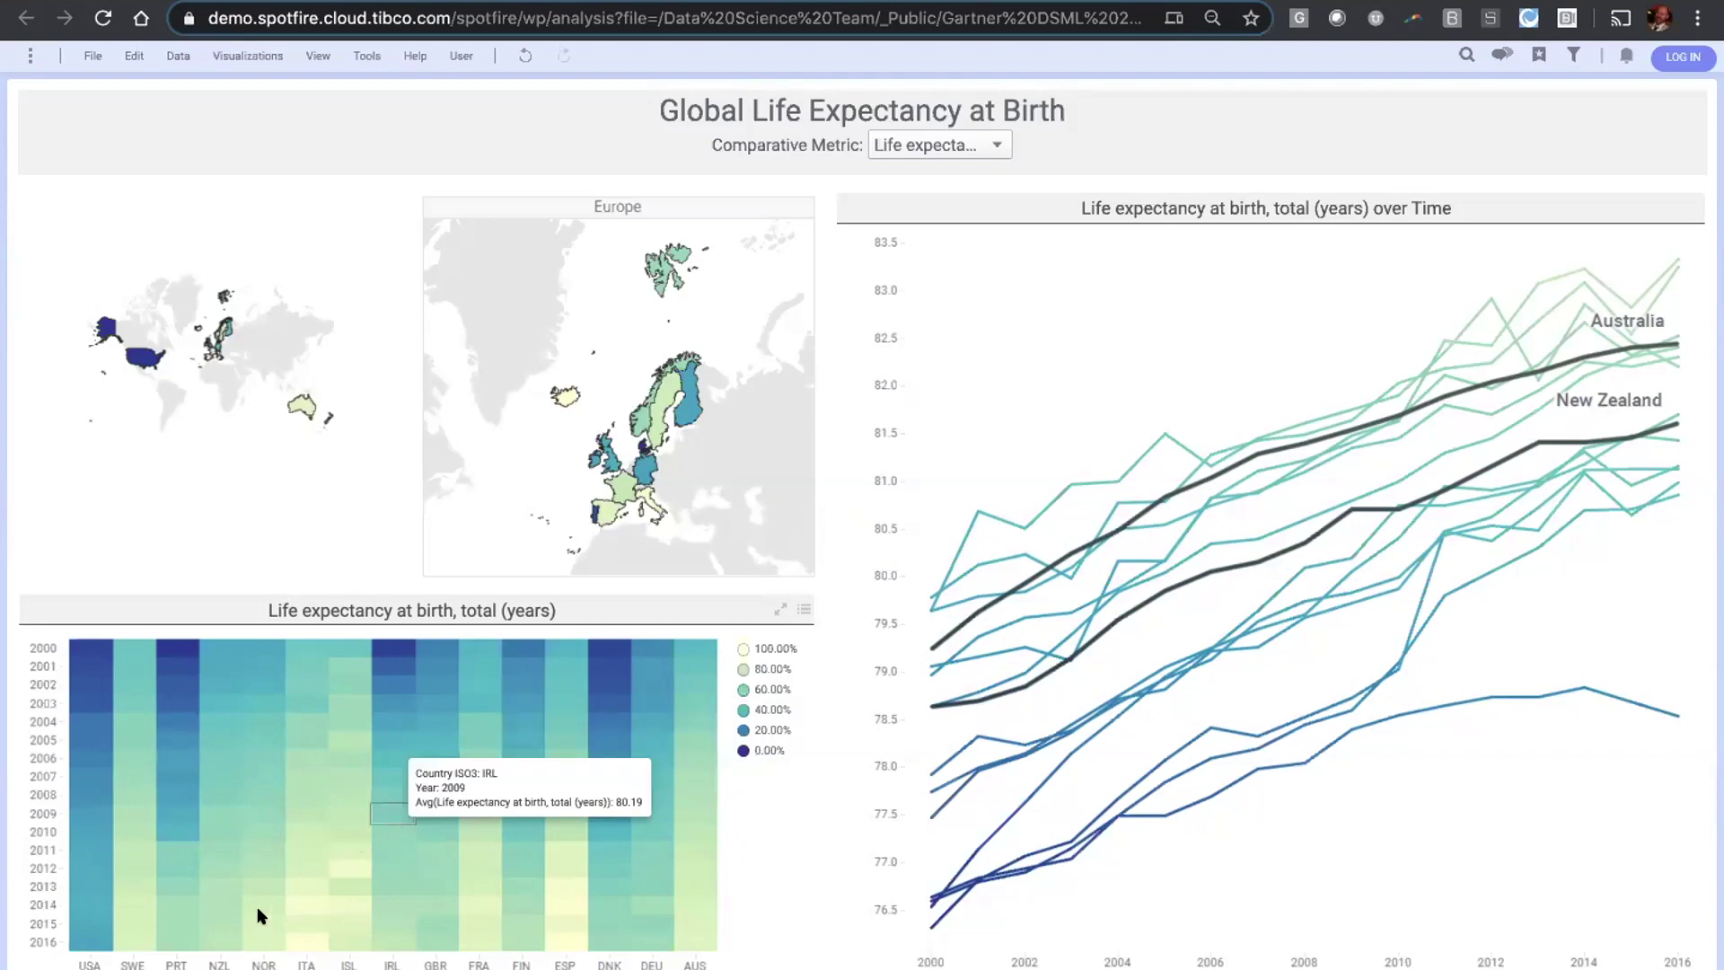
- Read Ireland's life expectancy for 2000 (76.54) and 2007 (79.64), then close the Spotfire tab
{"action": "mouse_move", "coordinate": [261, 914]}
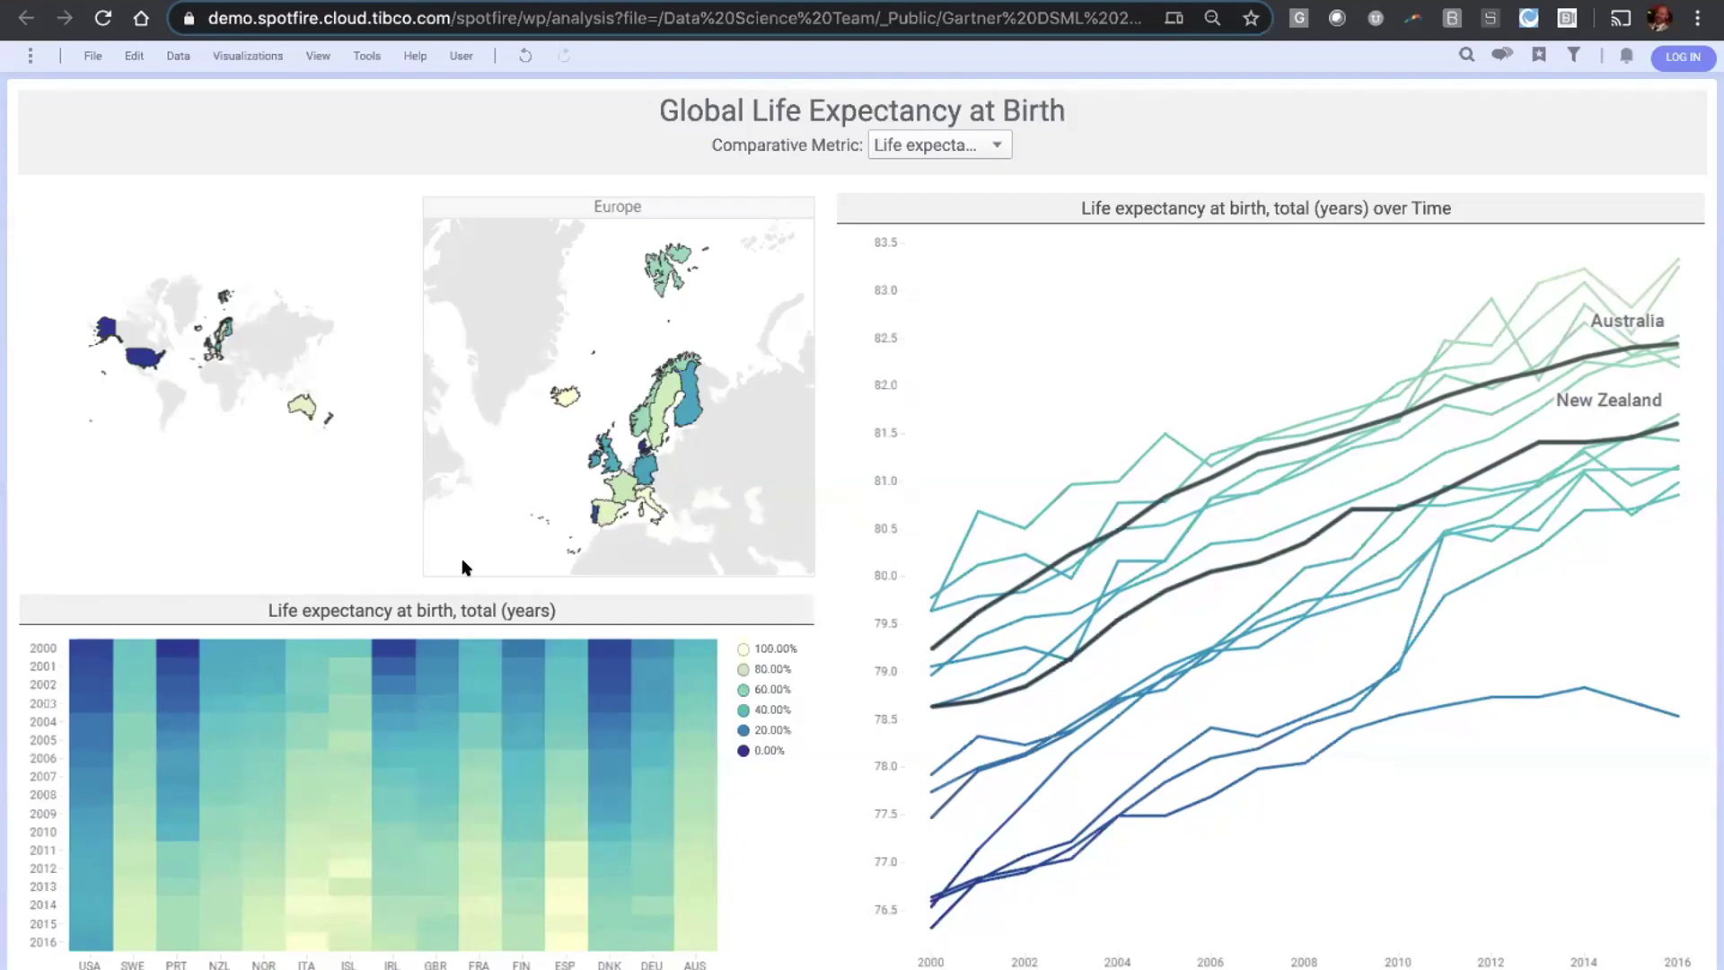
{"action": "mouse_move", "coordinate": [399, 647]}
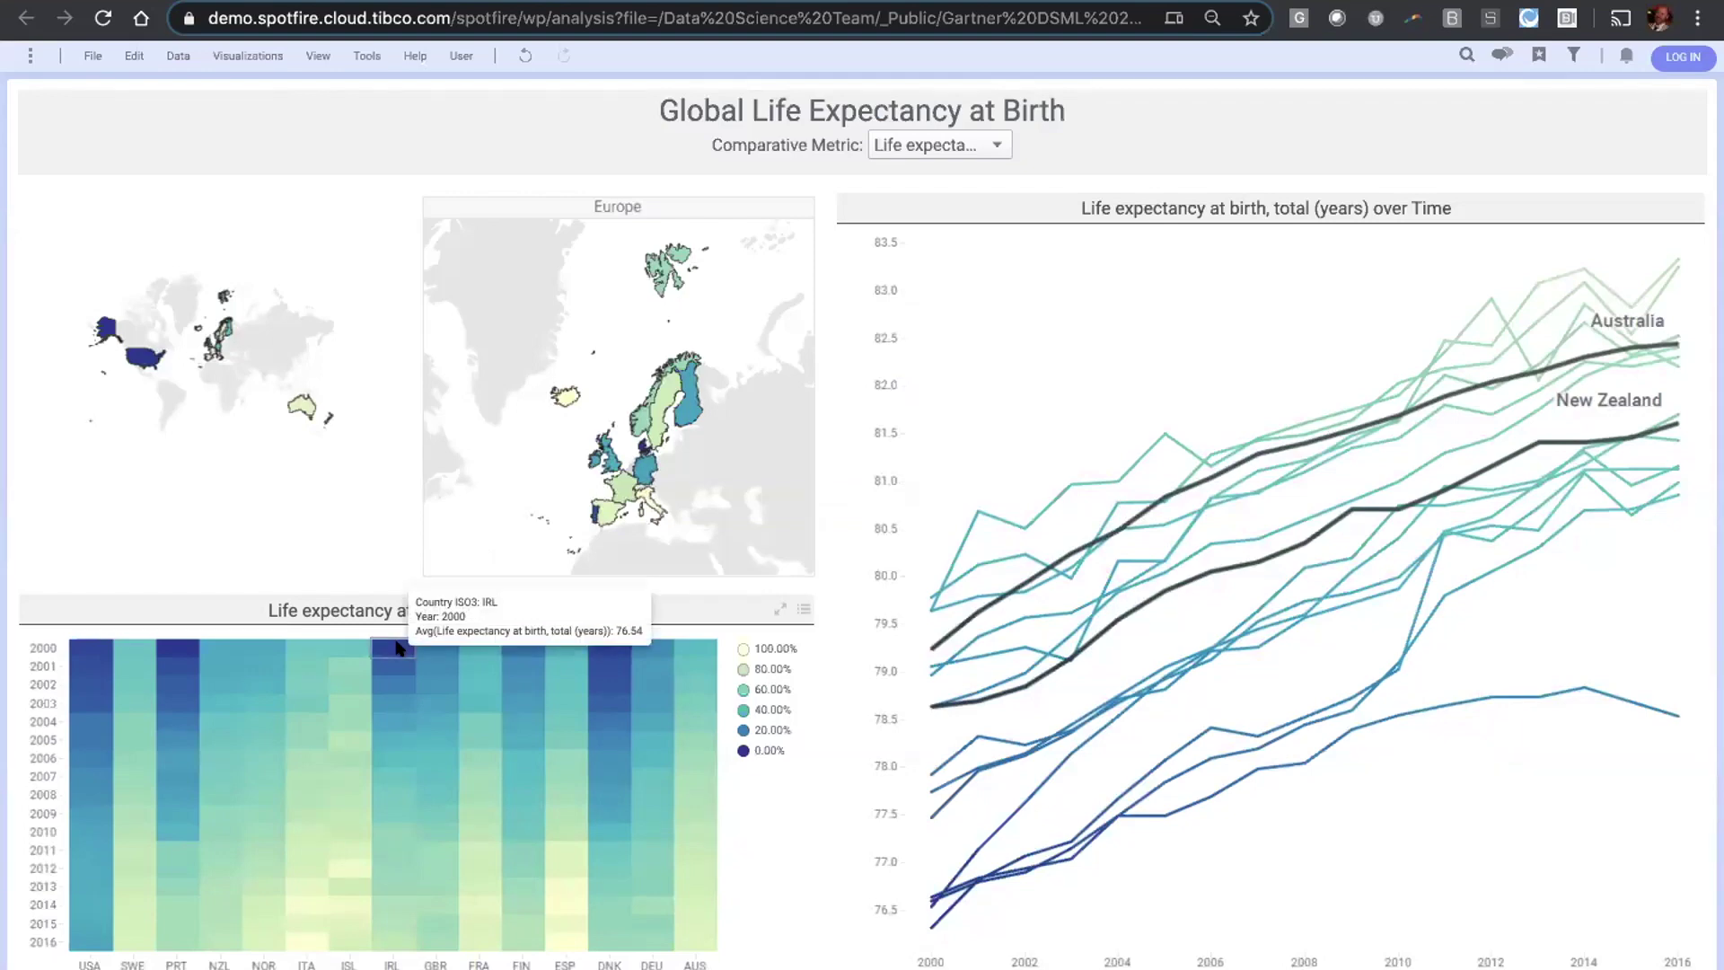
{"action": "mouse_move", "coordinate": [405, 782]}
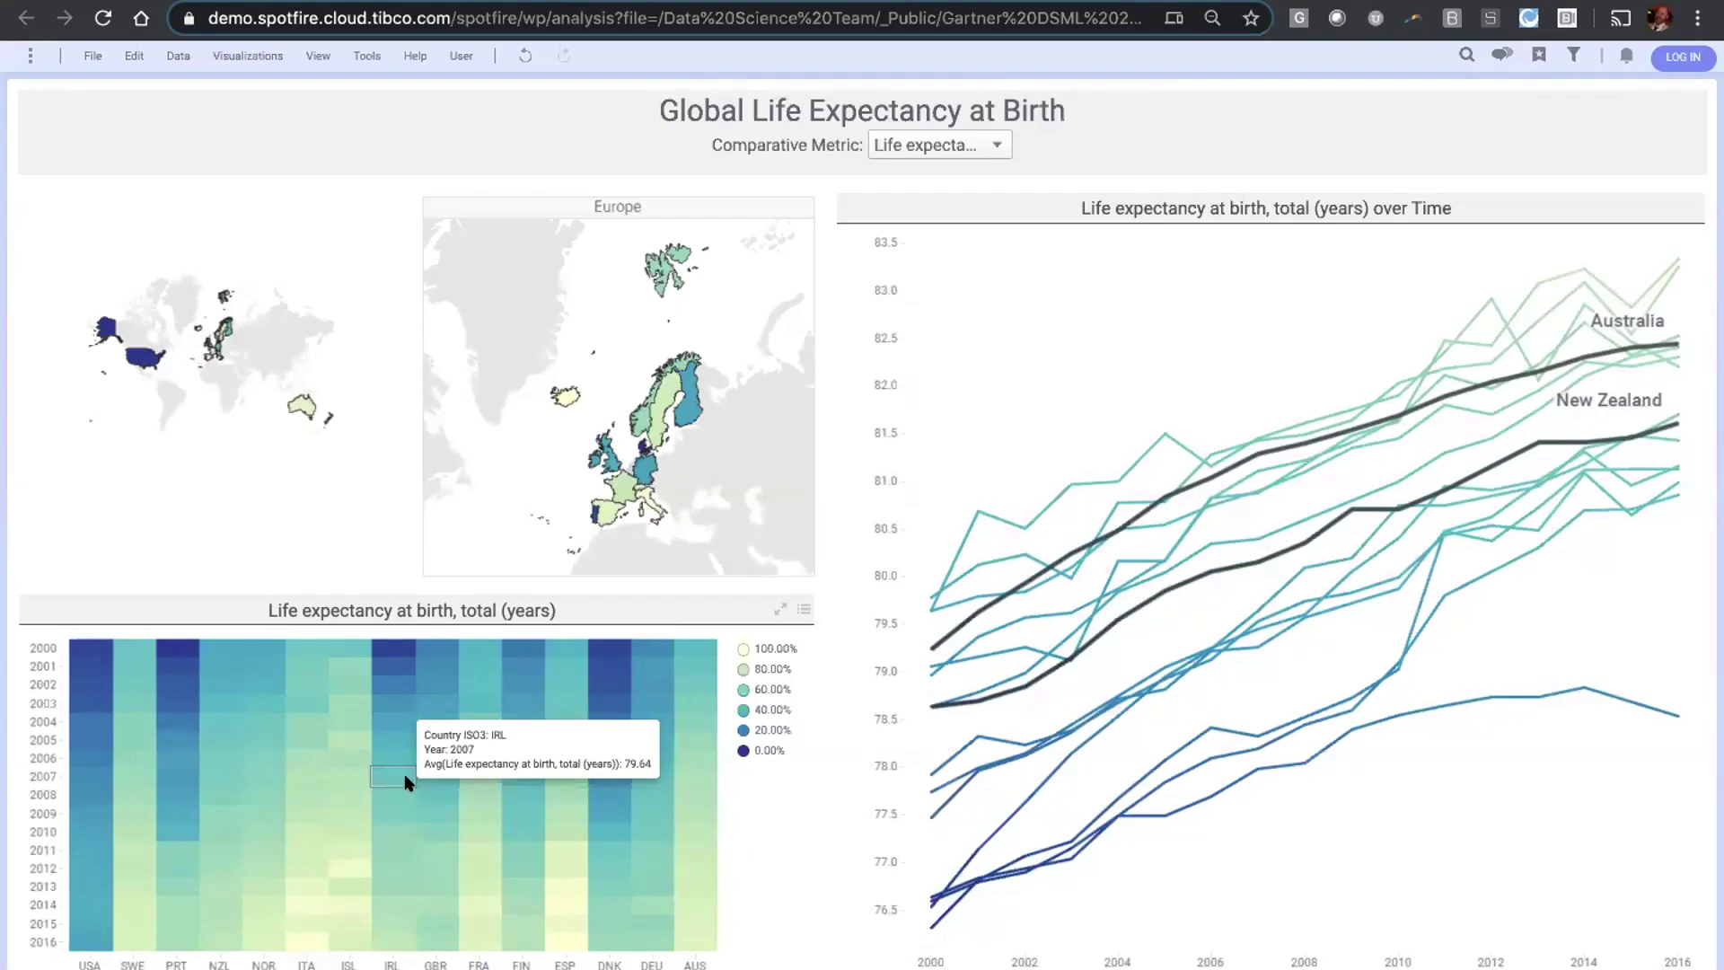
{"action": "key", "text": "ctrl+w"}
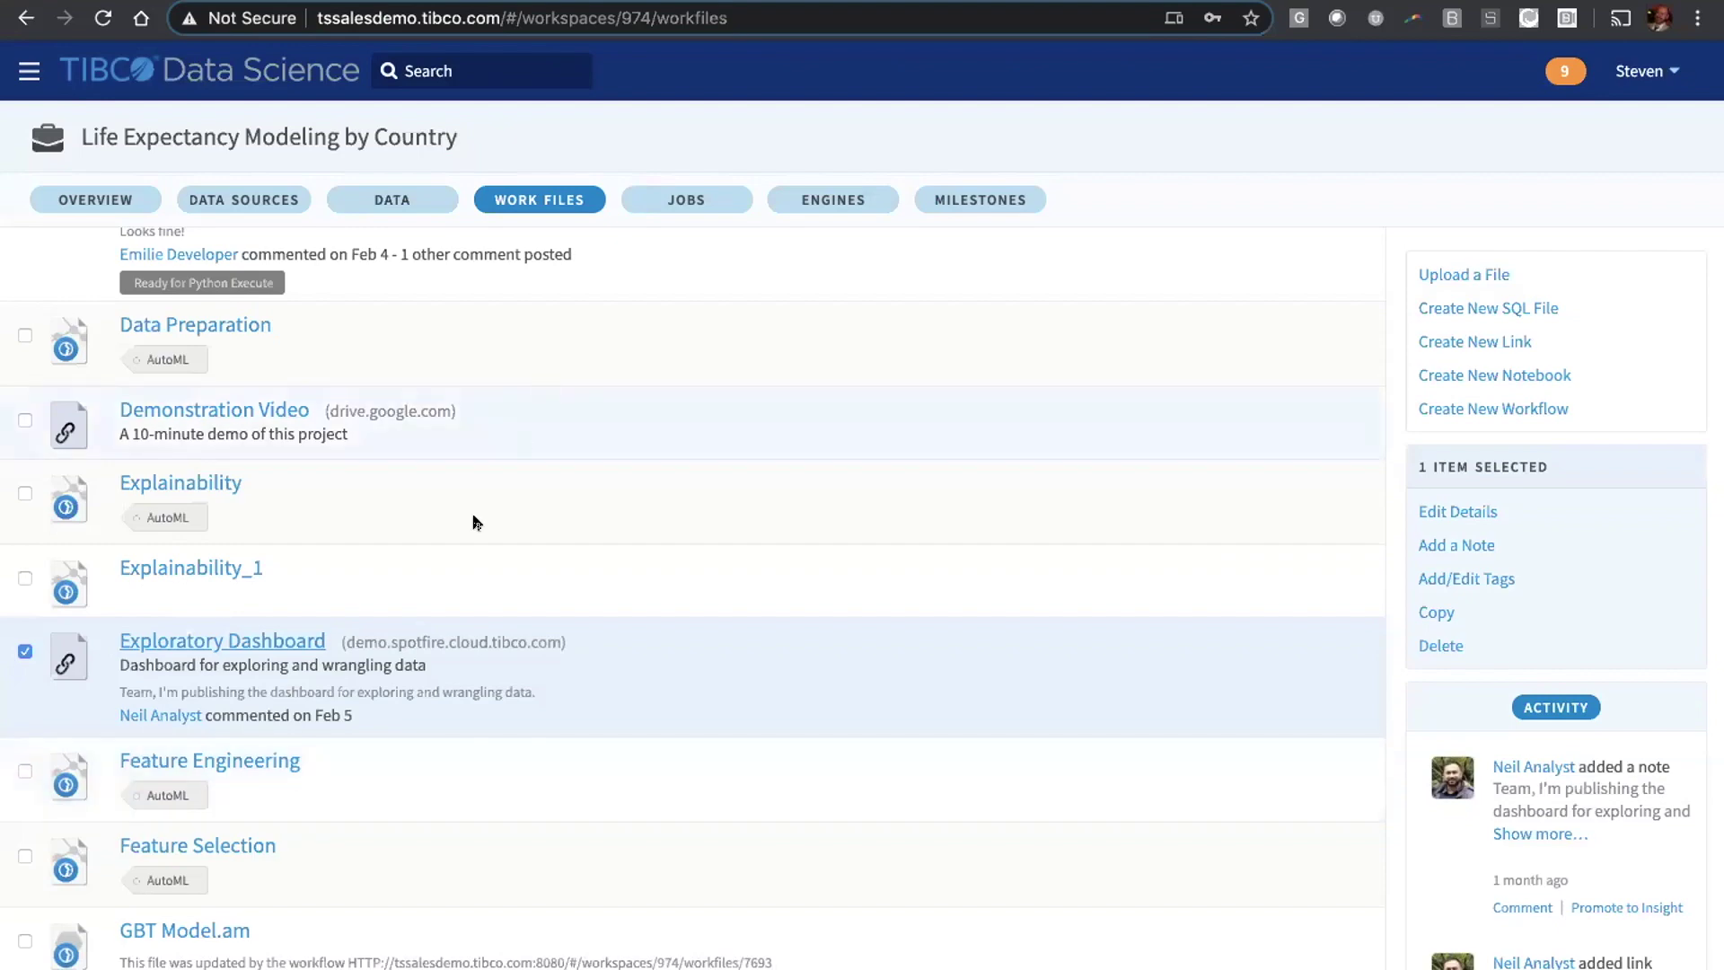
- Open the 'Life Expectancy Predictors - Classification Modeling' workflow from the Work Files list
{"action": "scroll", "coordinate": [476, 522], "scroll_direction": "down", "scroll_amount": 3}
{"action": "scroll", "coordinate": [473, 519], "scroll_direction": "up", "scroll_amount": 3}
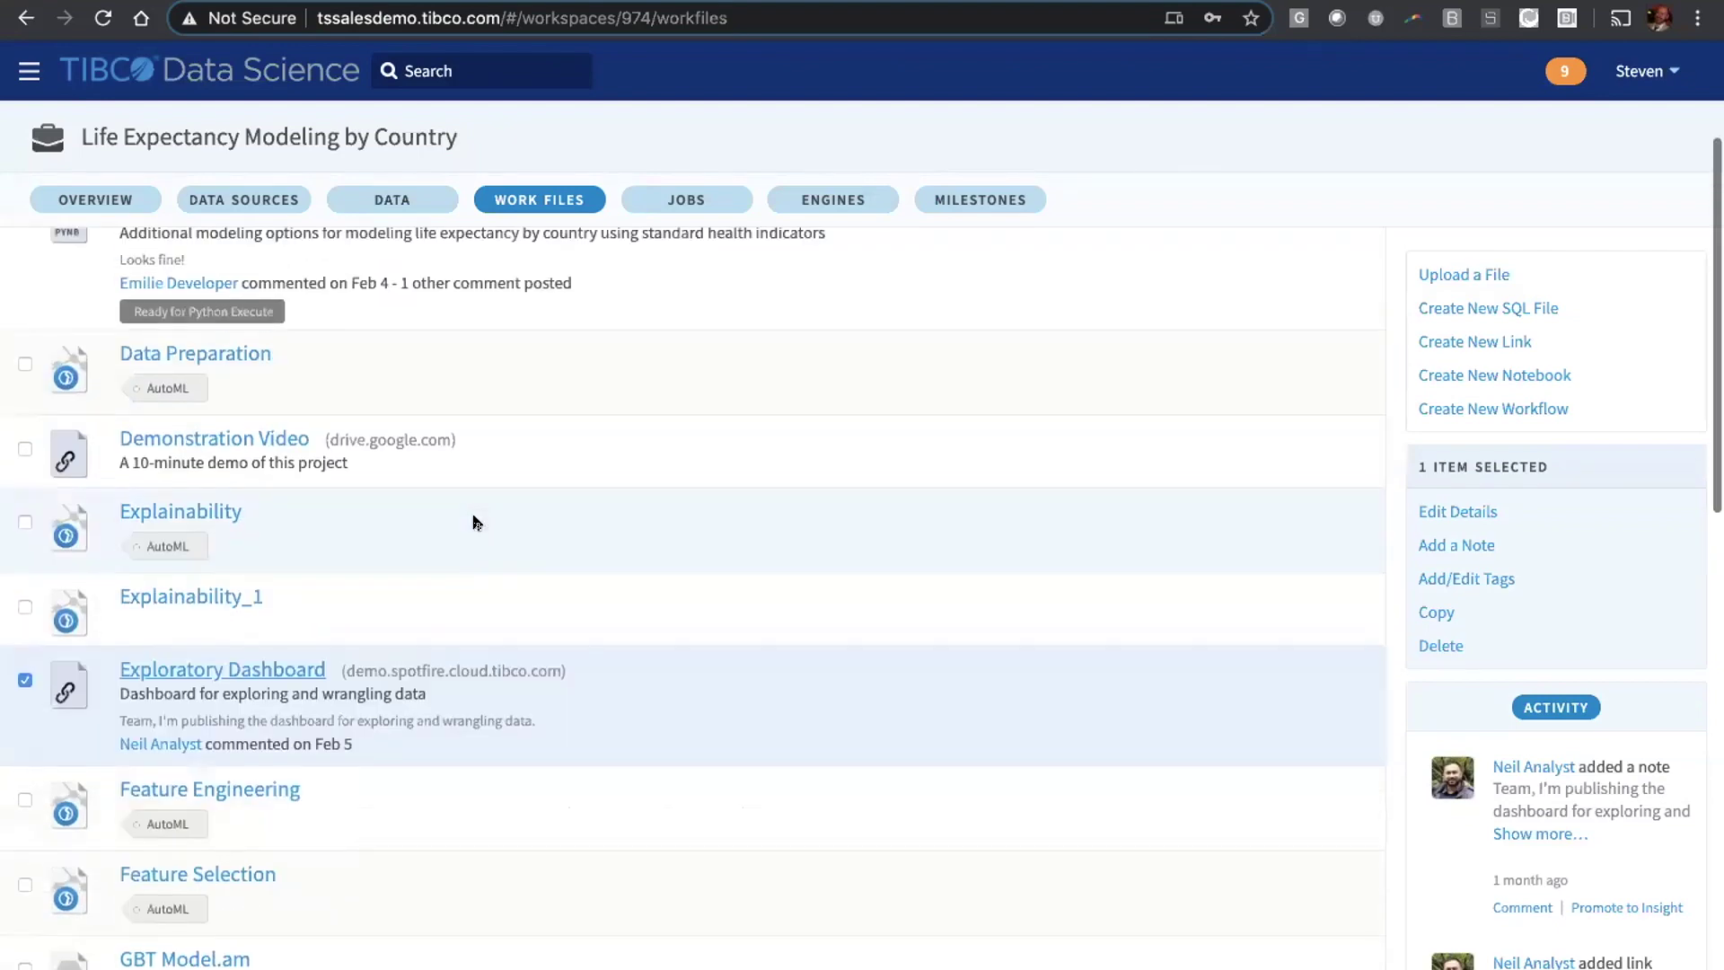
{"action": "scroll", "coordinate": [415, 588], "scroll_direction": "down", "scroll_amount": 5}
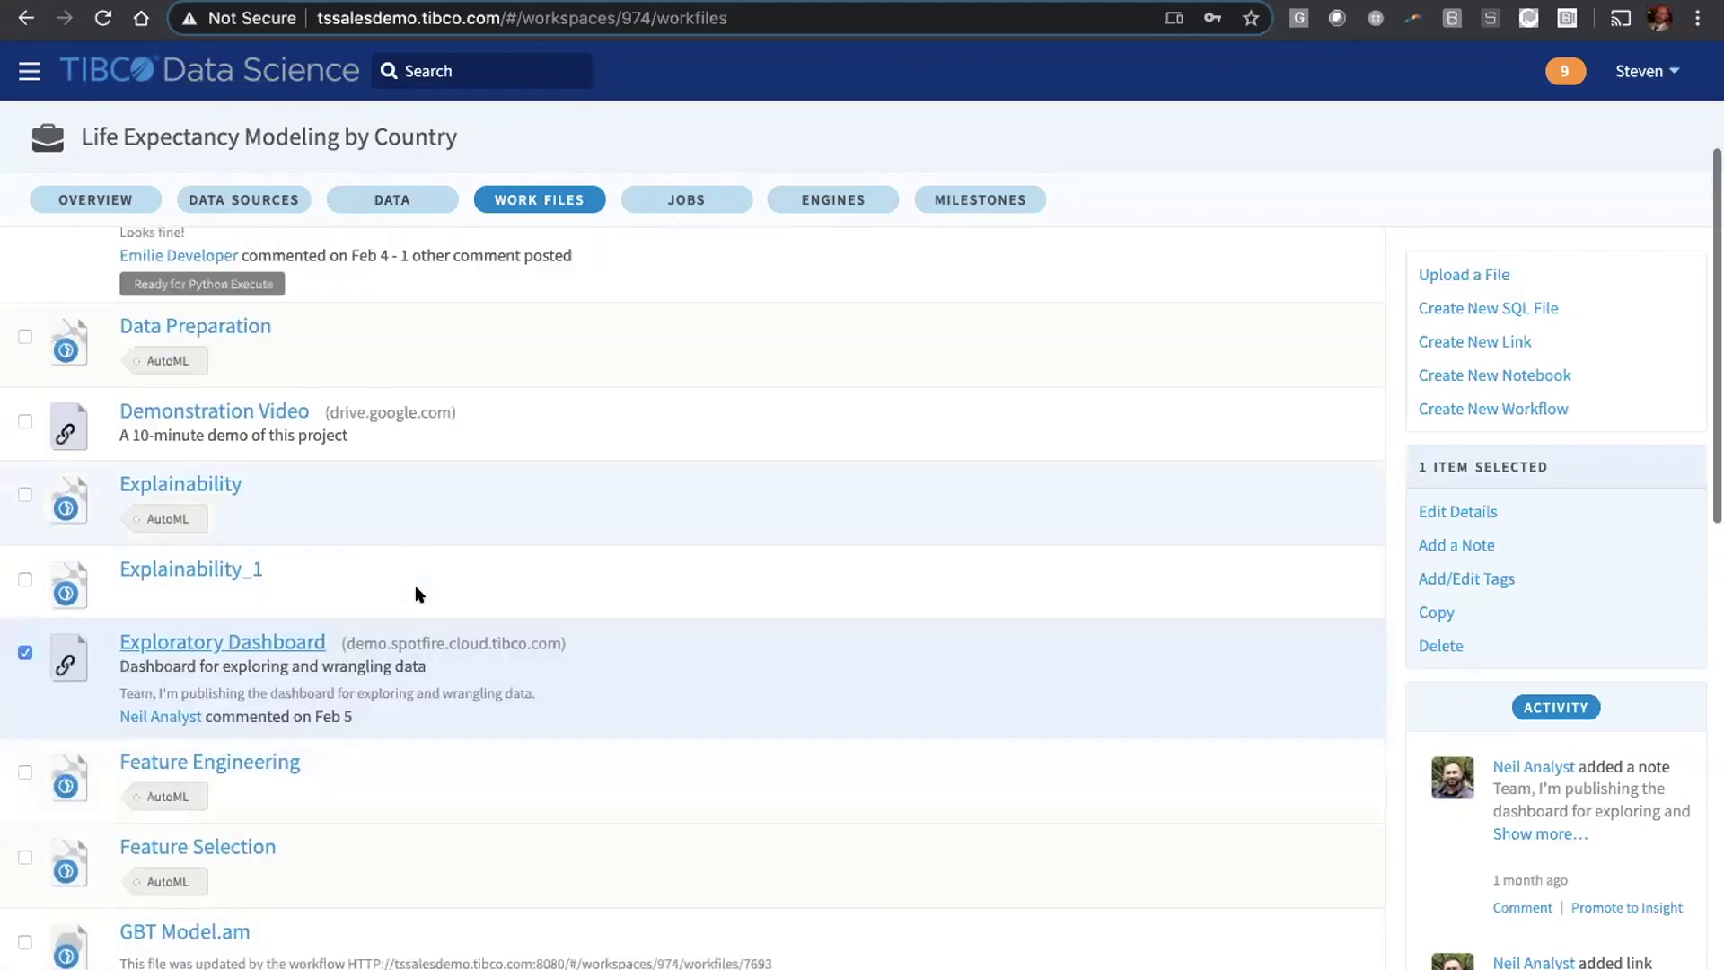
{"action": "scroll", "coordinate": [414, 588], "scroll_direction": "down", "scroll_amount": 6}
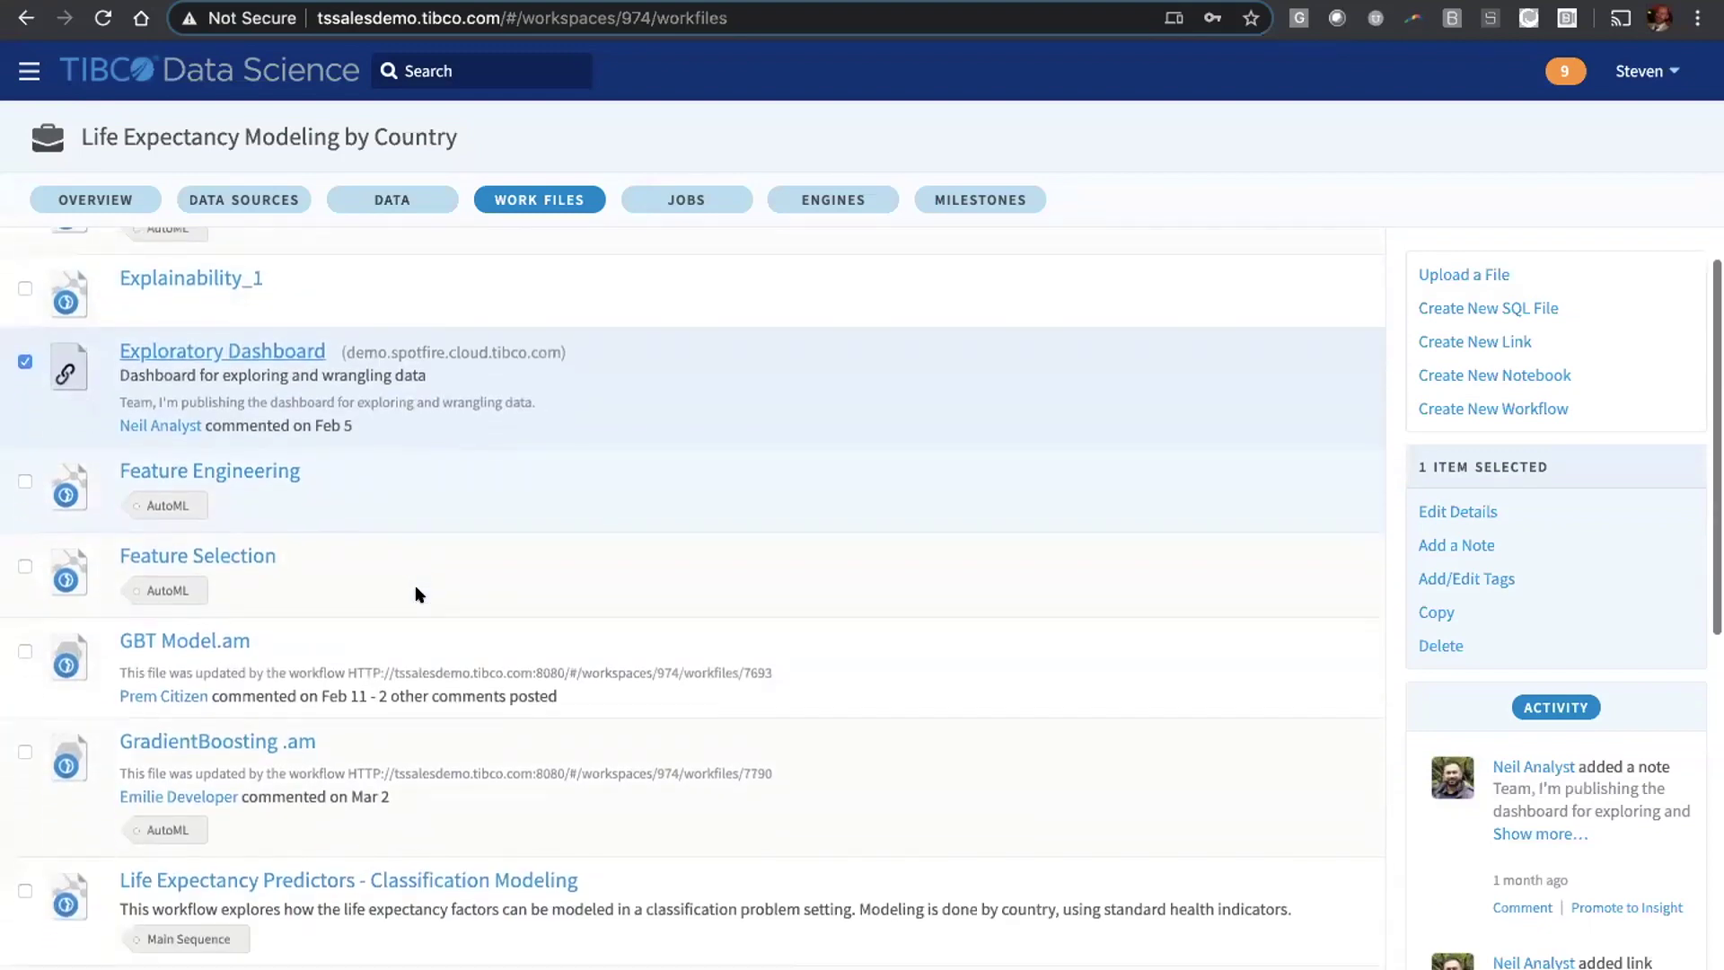
{"action": "left_click", "coordinate": [385, 626]}
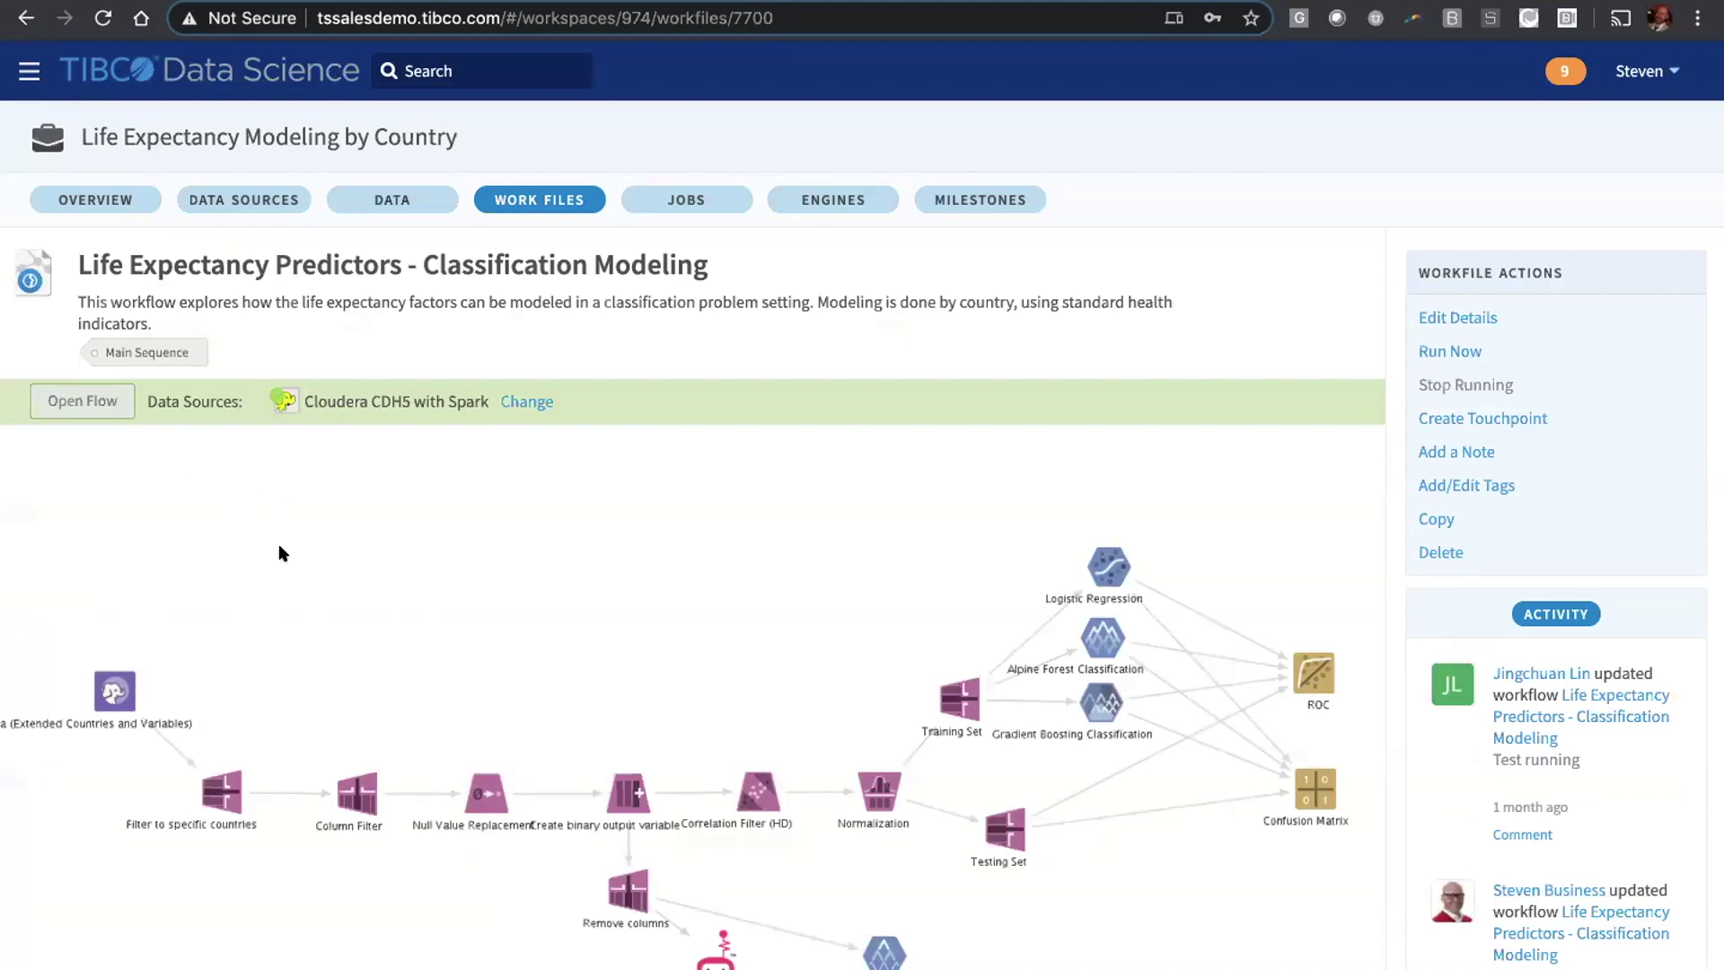
{"action": "scroll", "coordinate": [281, 552], "scroll_direction": "down", "scroll_amount": 1}
{"action": "scroll", "coordinate": [280, 552], "scroll_direction": "down", "scroll_amount": 1}
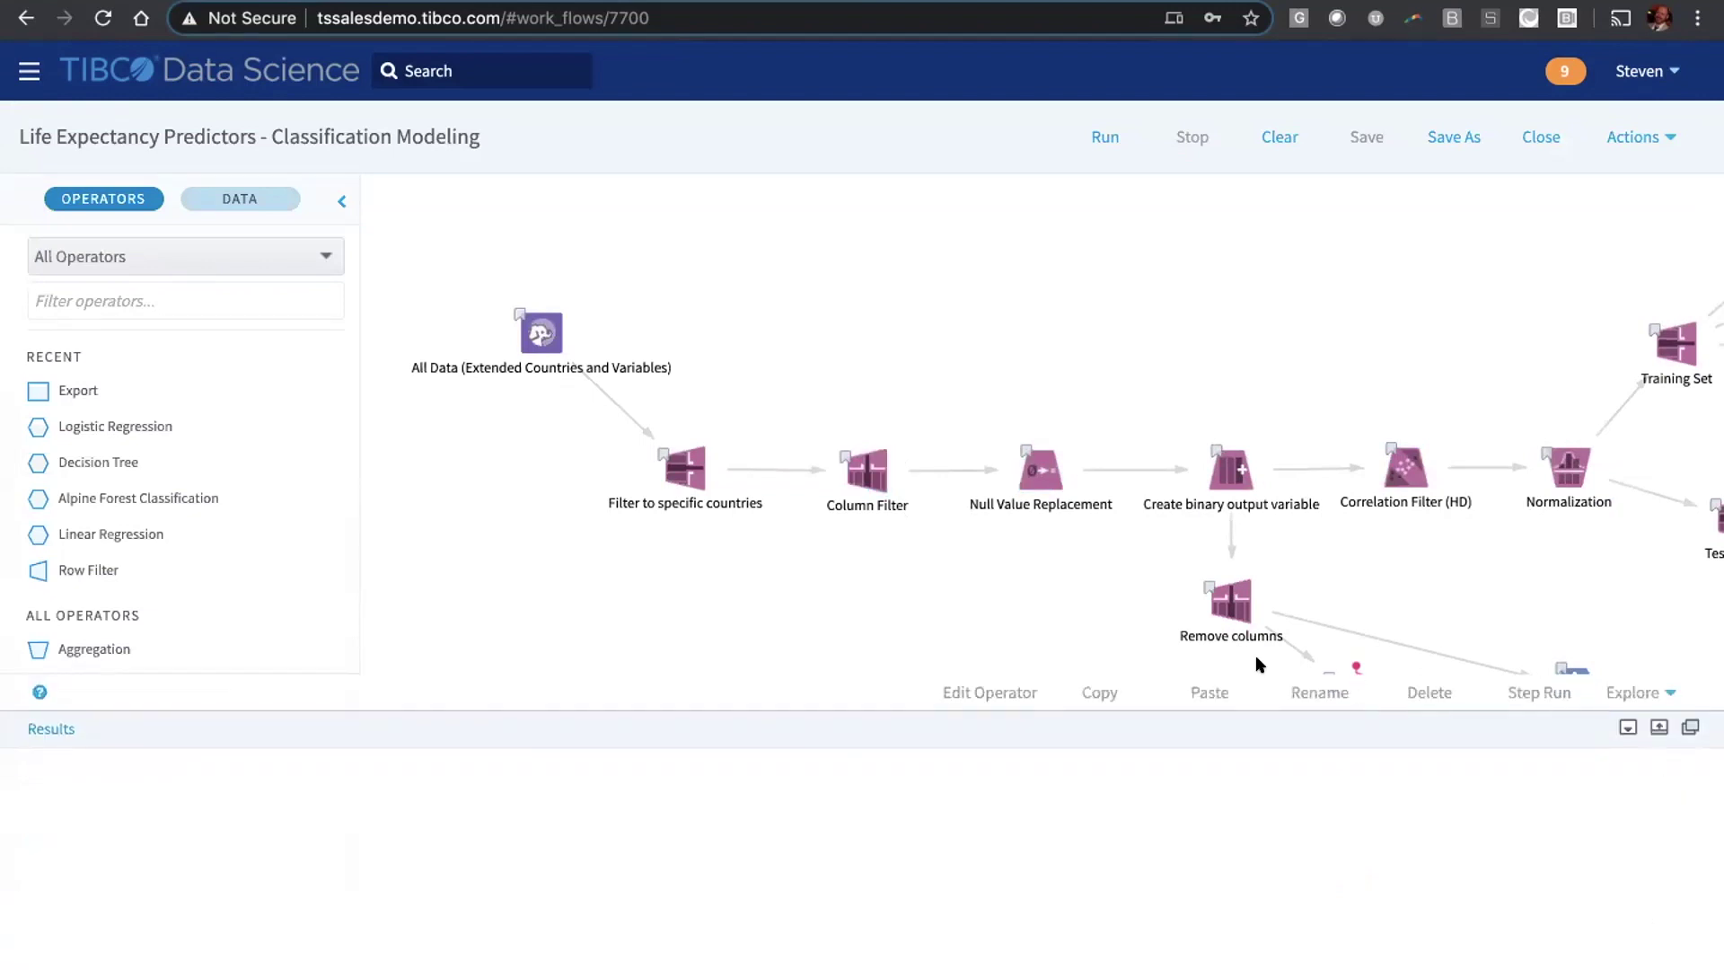
- Inspect the Null Value Replacement column list, including poverty headcount, and cancel without saving changes
{"action": "double_click", "coordinate": [1033, 474]}
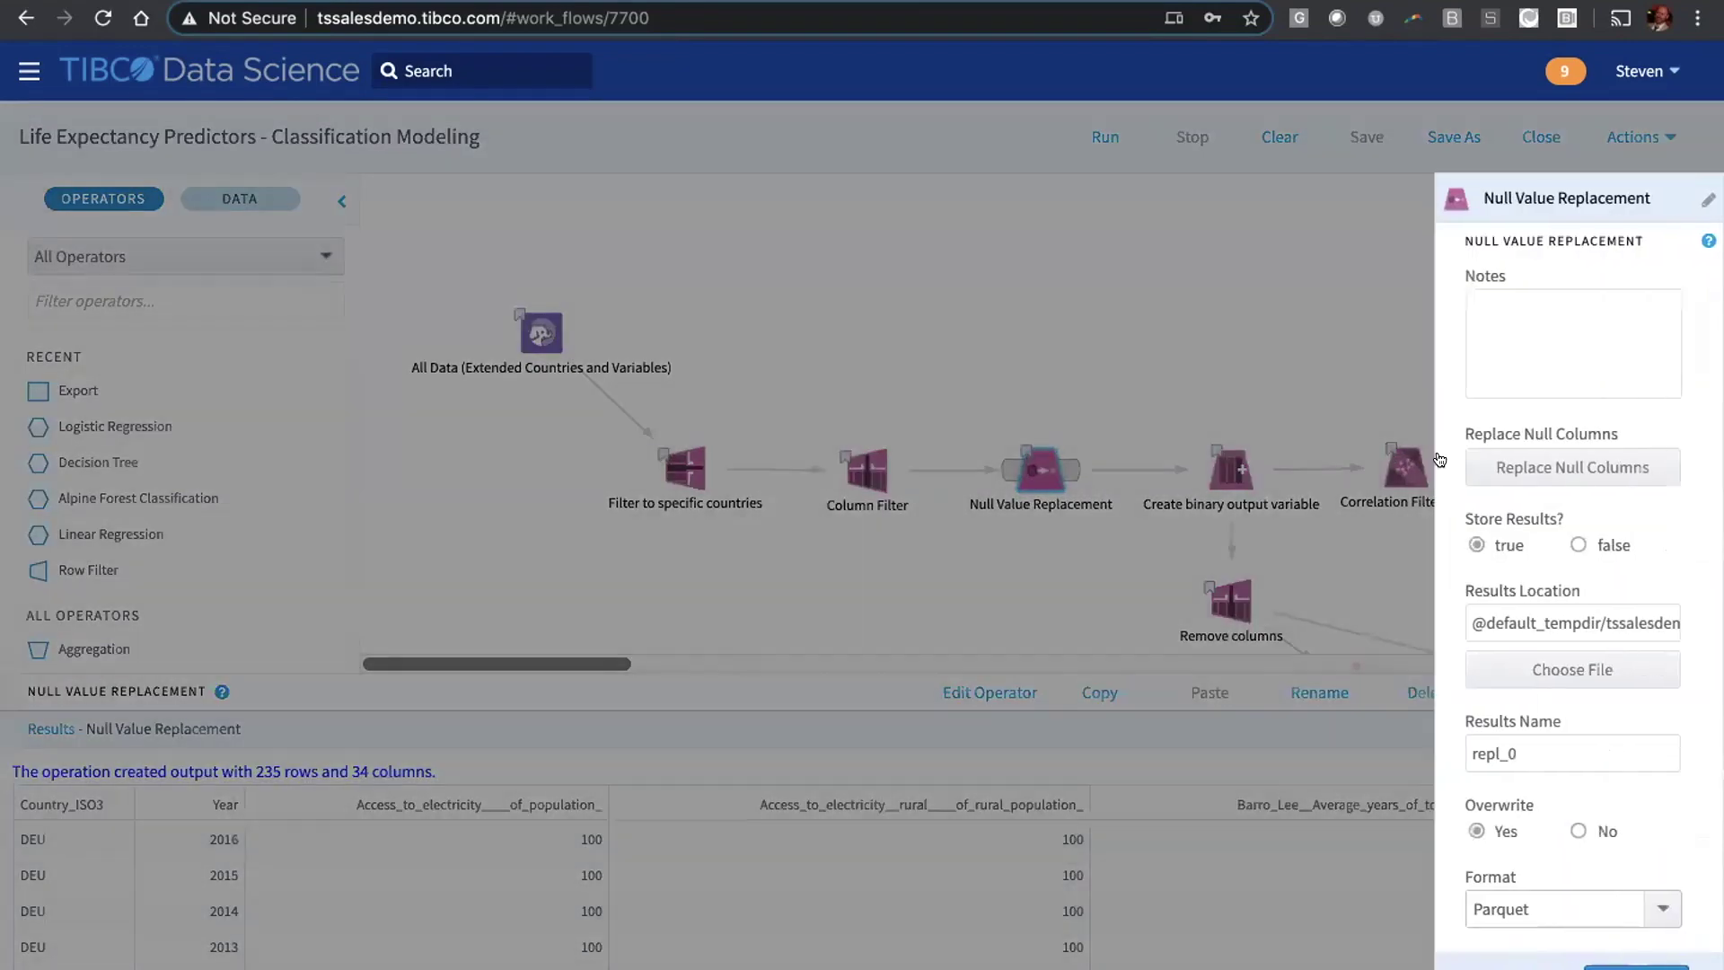
{"action": "left_click", "coordinate": [1462, 466]}
{"action": "scroll", "coordinate": [753, 531], "scroll_direction": "down", "scroll_amount": 10}
{"action": "left_click", "coordinate": [752, 522]}
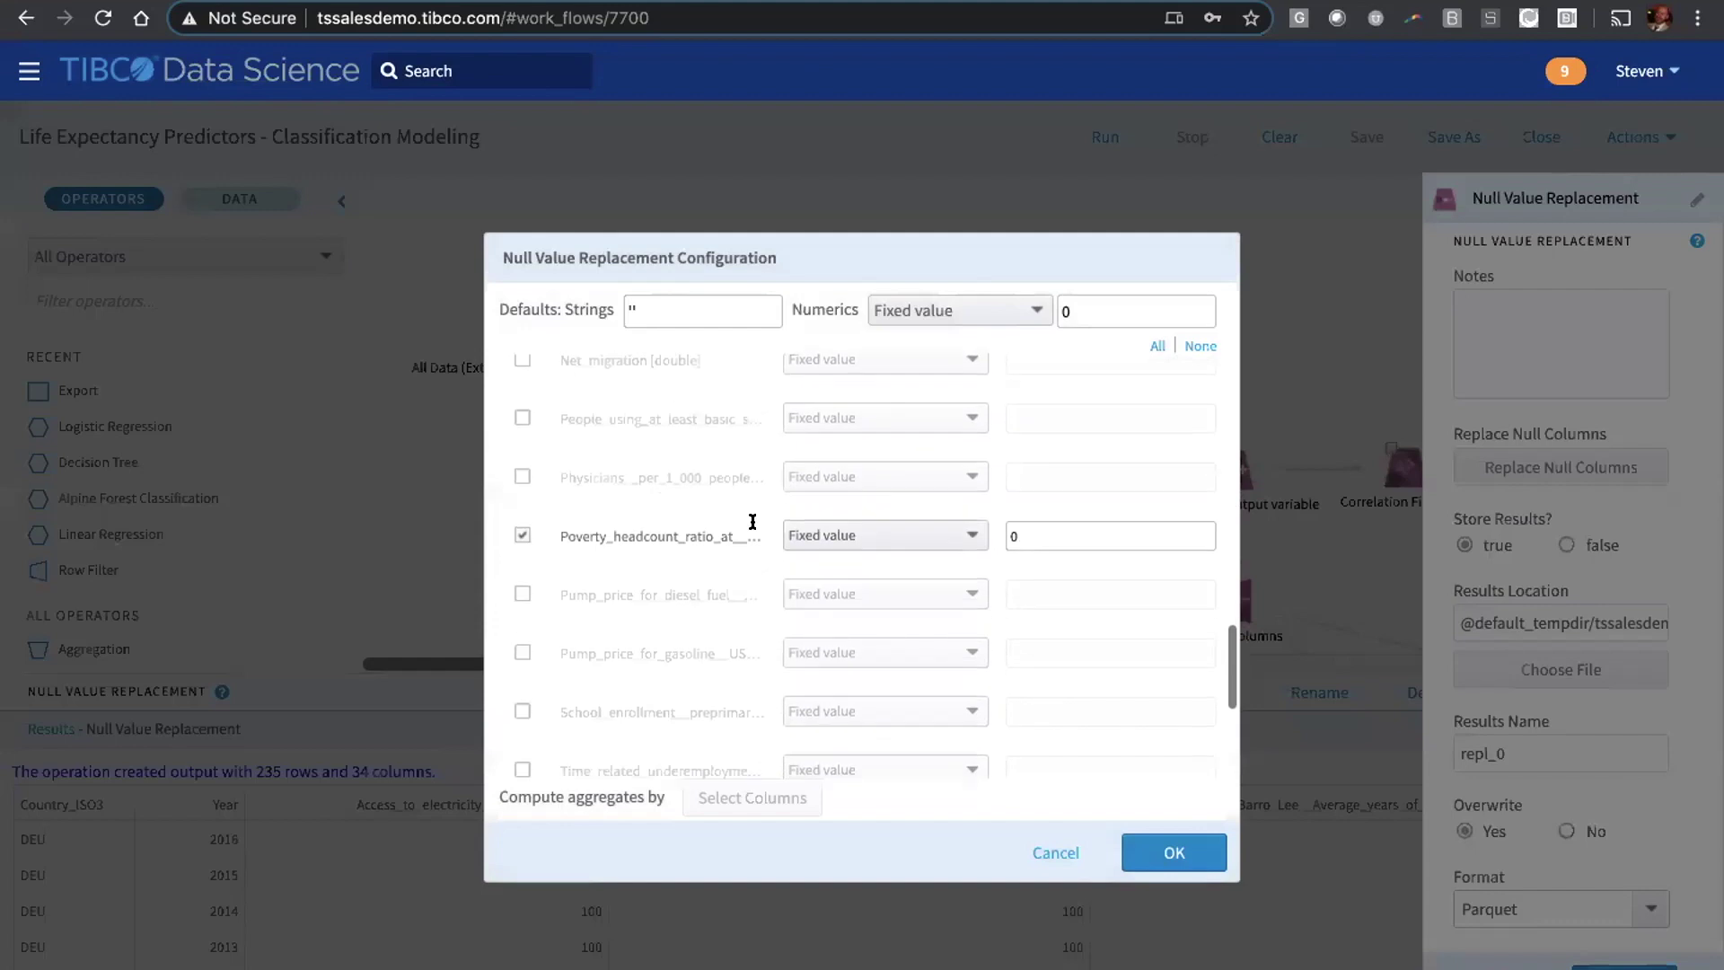
{"action": "scroll", "coordinate": [750, 530], "scroll_direction": "down", "scroll_amount": 4}
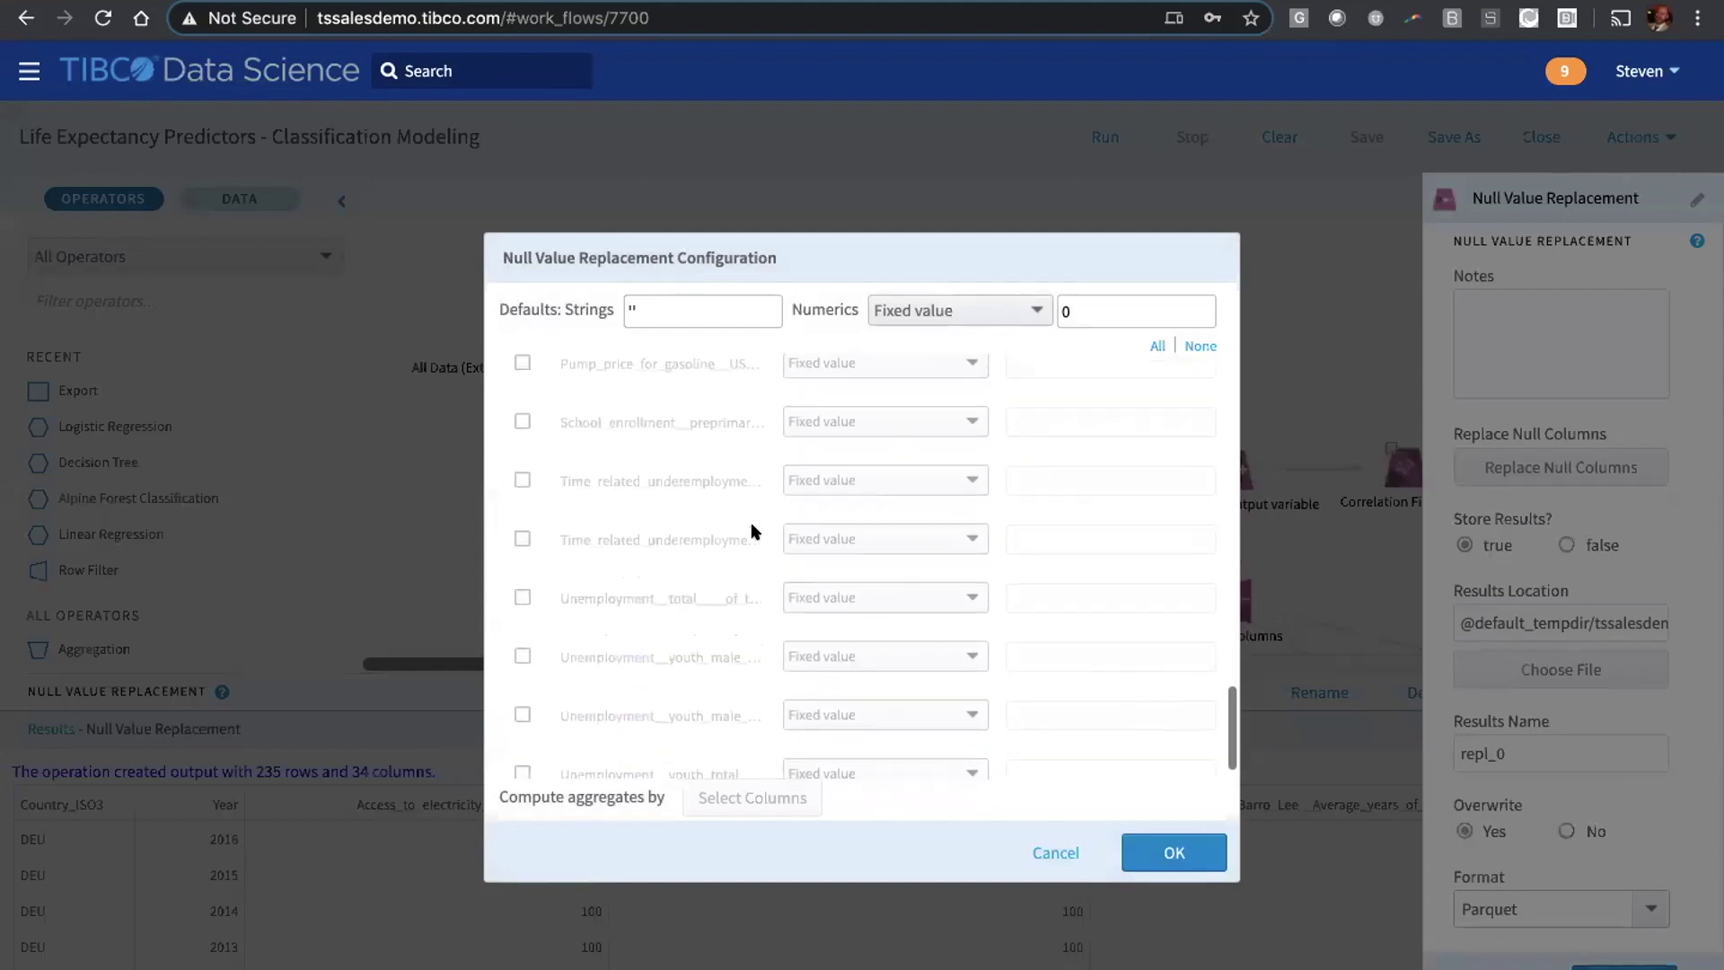
{"action": "left_click", "coordinate": [1057, 854]}
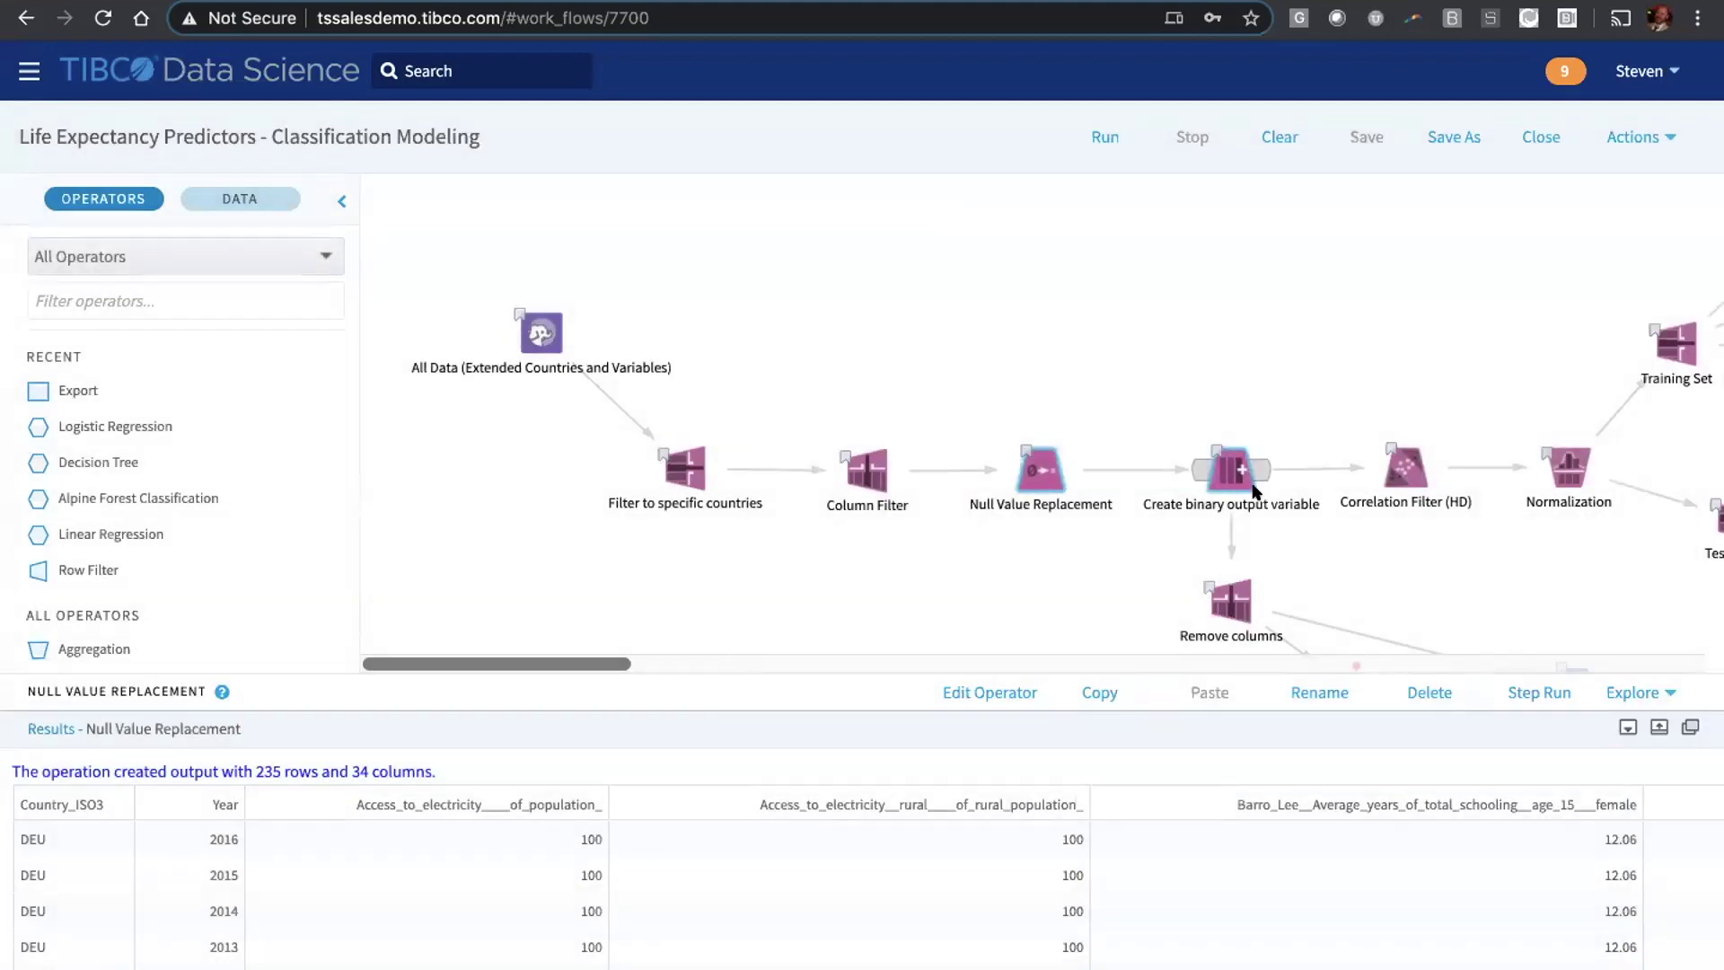
{"action": "scroll", "coordinate": [1256, 491], "scroll_direction": "down", "scroll_amount": 3}
{"action": "scroll", "coordinate": [1255, 491], "scroll_direction": "right", "scroll_amount": 3}
- Enlarge the Decision Tree results pane and centre the fitted tree for inspection
{"action": "left_click", "coordinate": [1388, 485]}
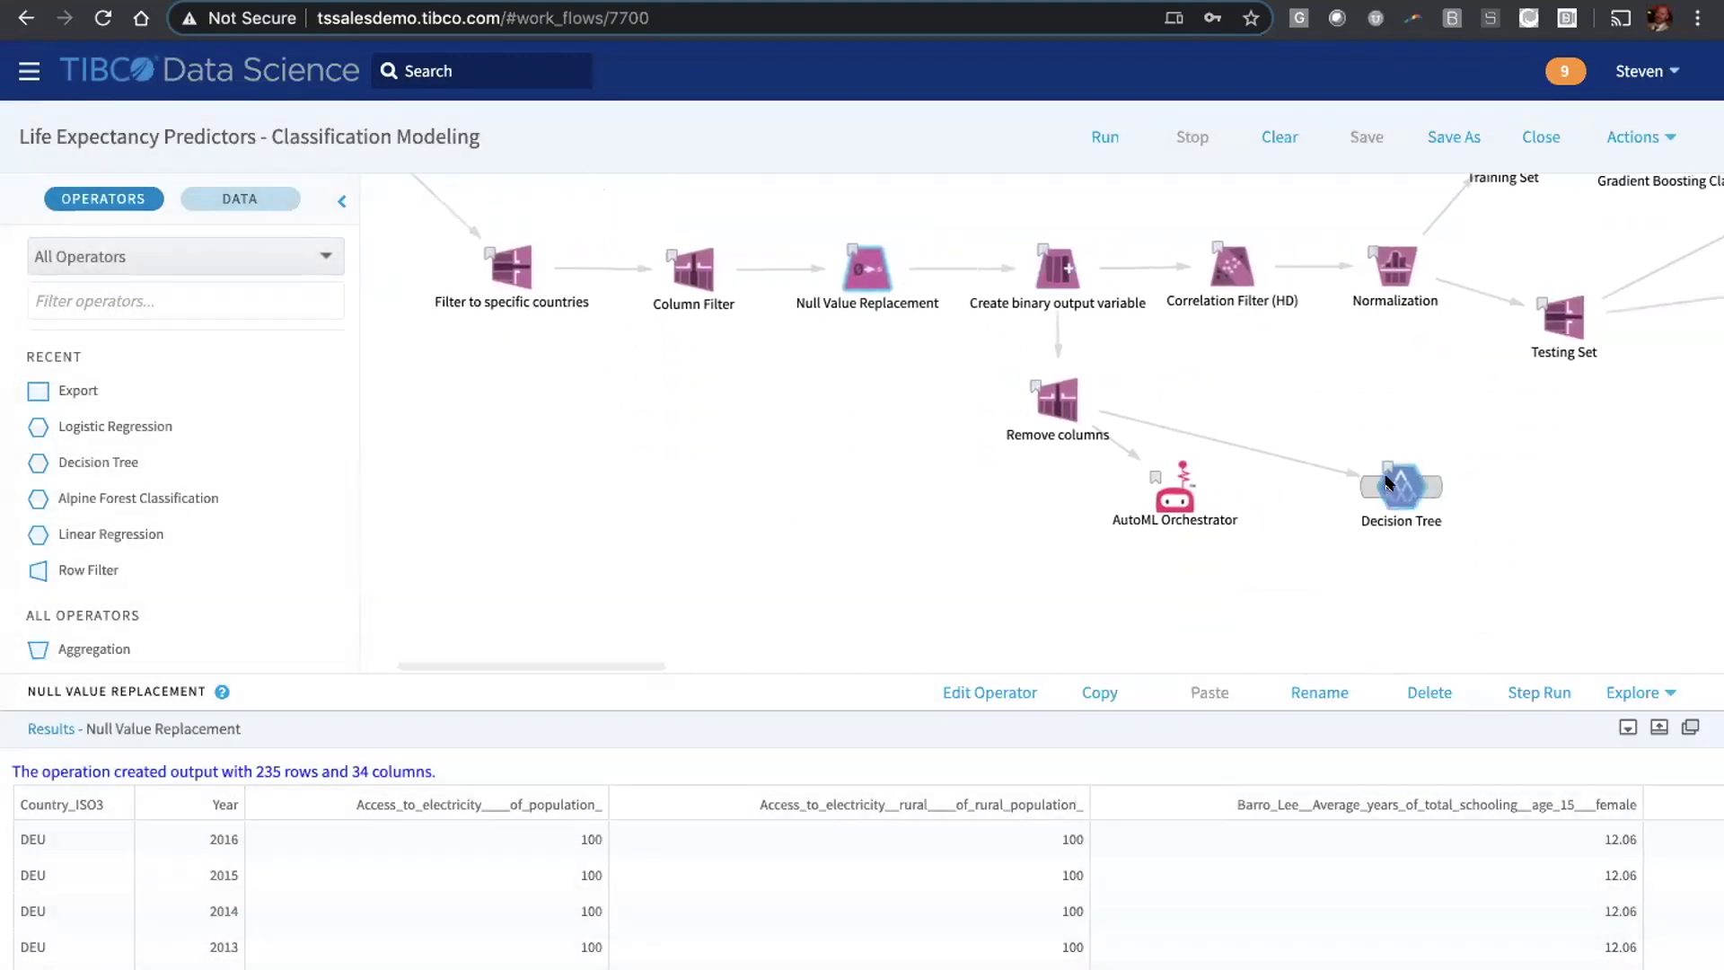
{"action": "left_click", "coordinate": [1660, 726]}
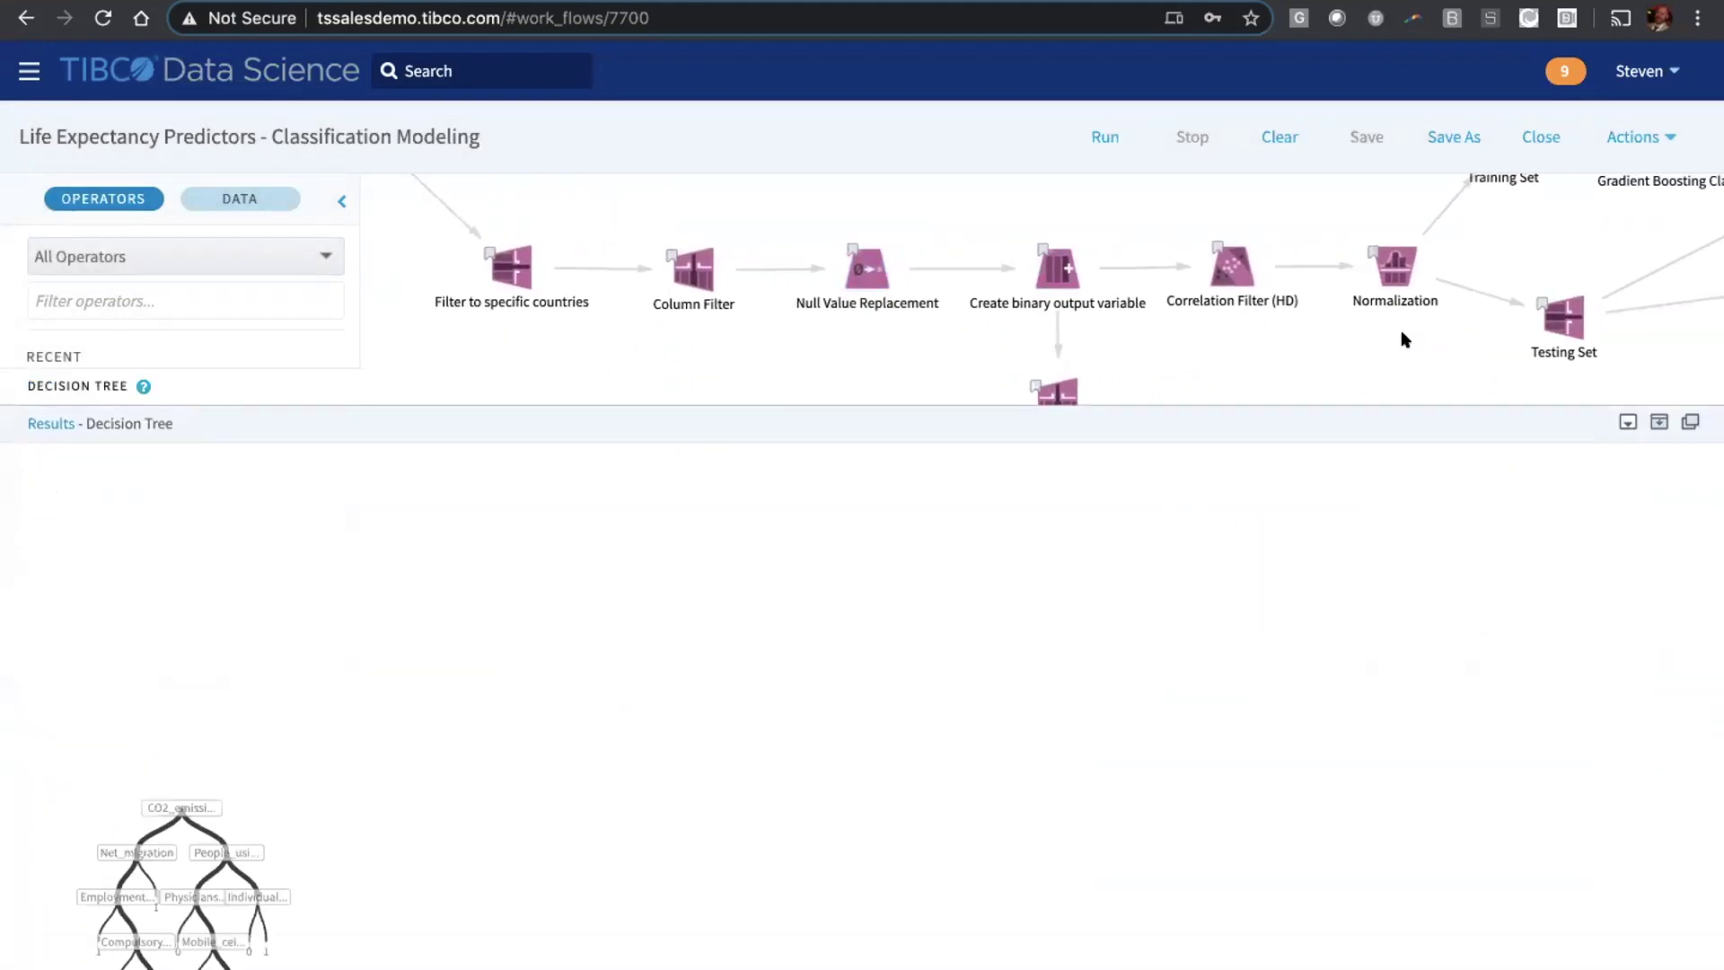
{"action": "left_click_drag", "start_coordinate": [238, 648], "coordinate": [871, 584]}
{"action": "scroll", "coordinate": [871, 585], "scroll_direction": "up", "scroll_amount": 3}
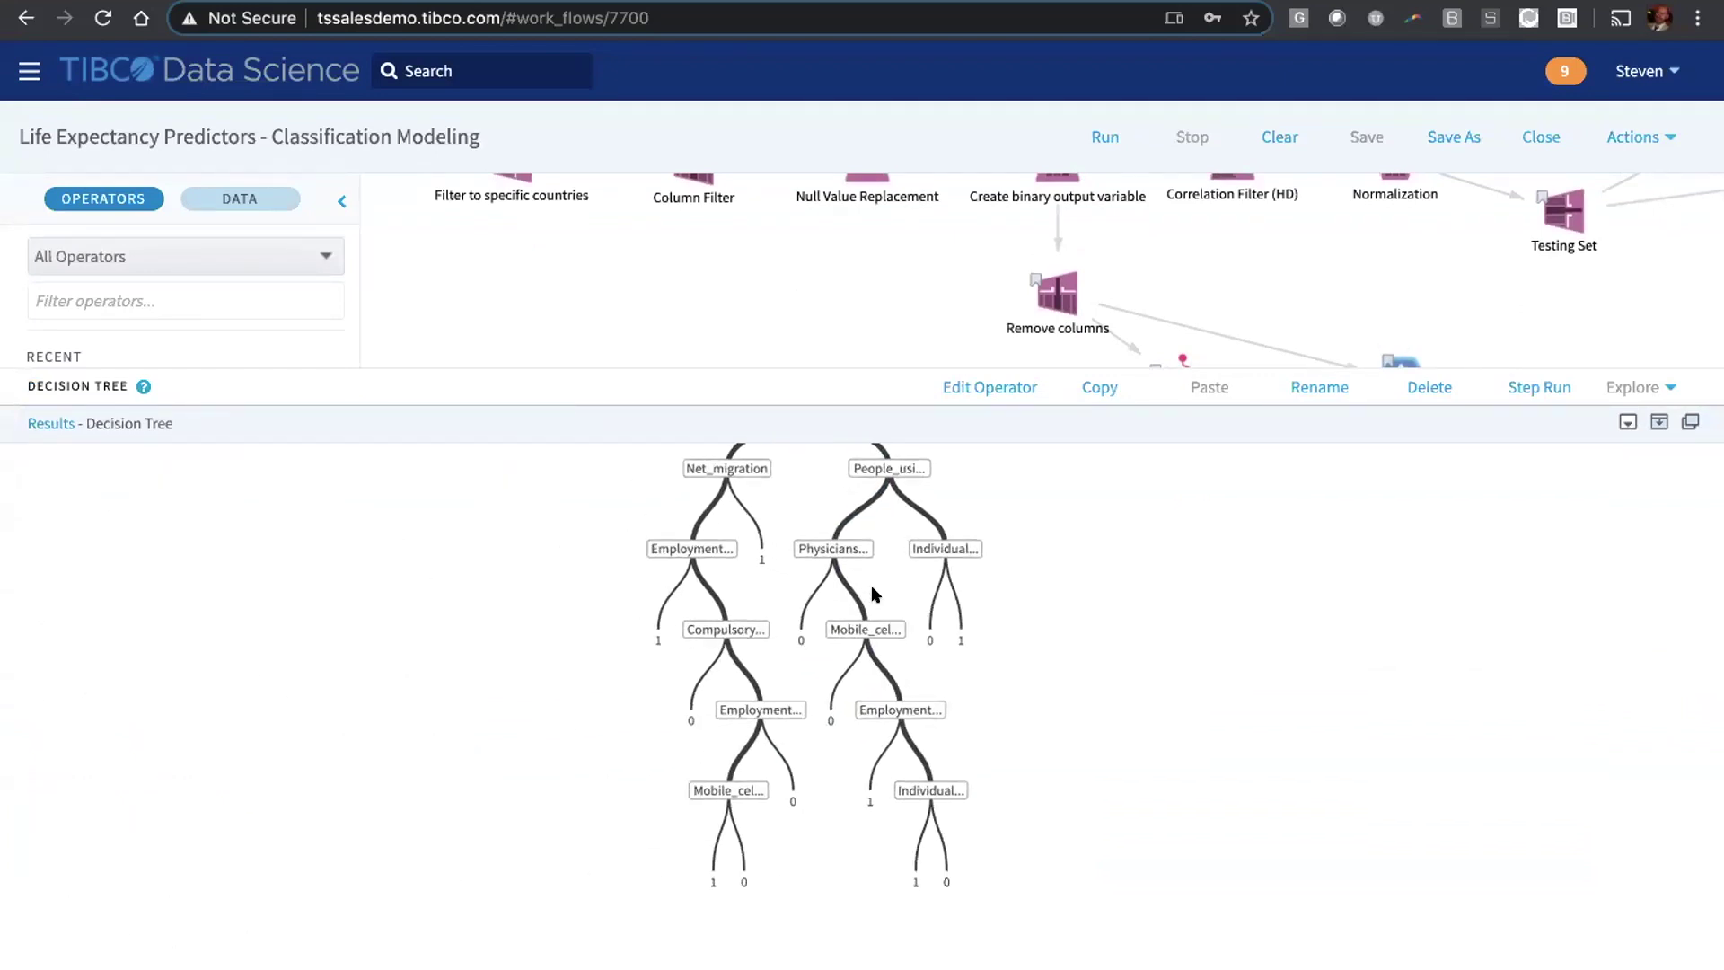
{"action": "left_click", "coordinate": [928, 295]}
- Show the AutoML Orchestrator's Model LeaderBoard, led by LogisticRegression at 0.9412 accuracy
{"action": "scroll", "coordinate": [988, 270], "scroll_direction": "down", "scroll_amount": 3}
{"action": "left_click", "coordinate": [1182, 251]}
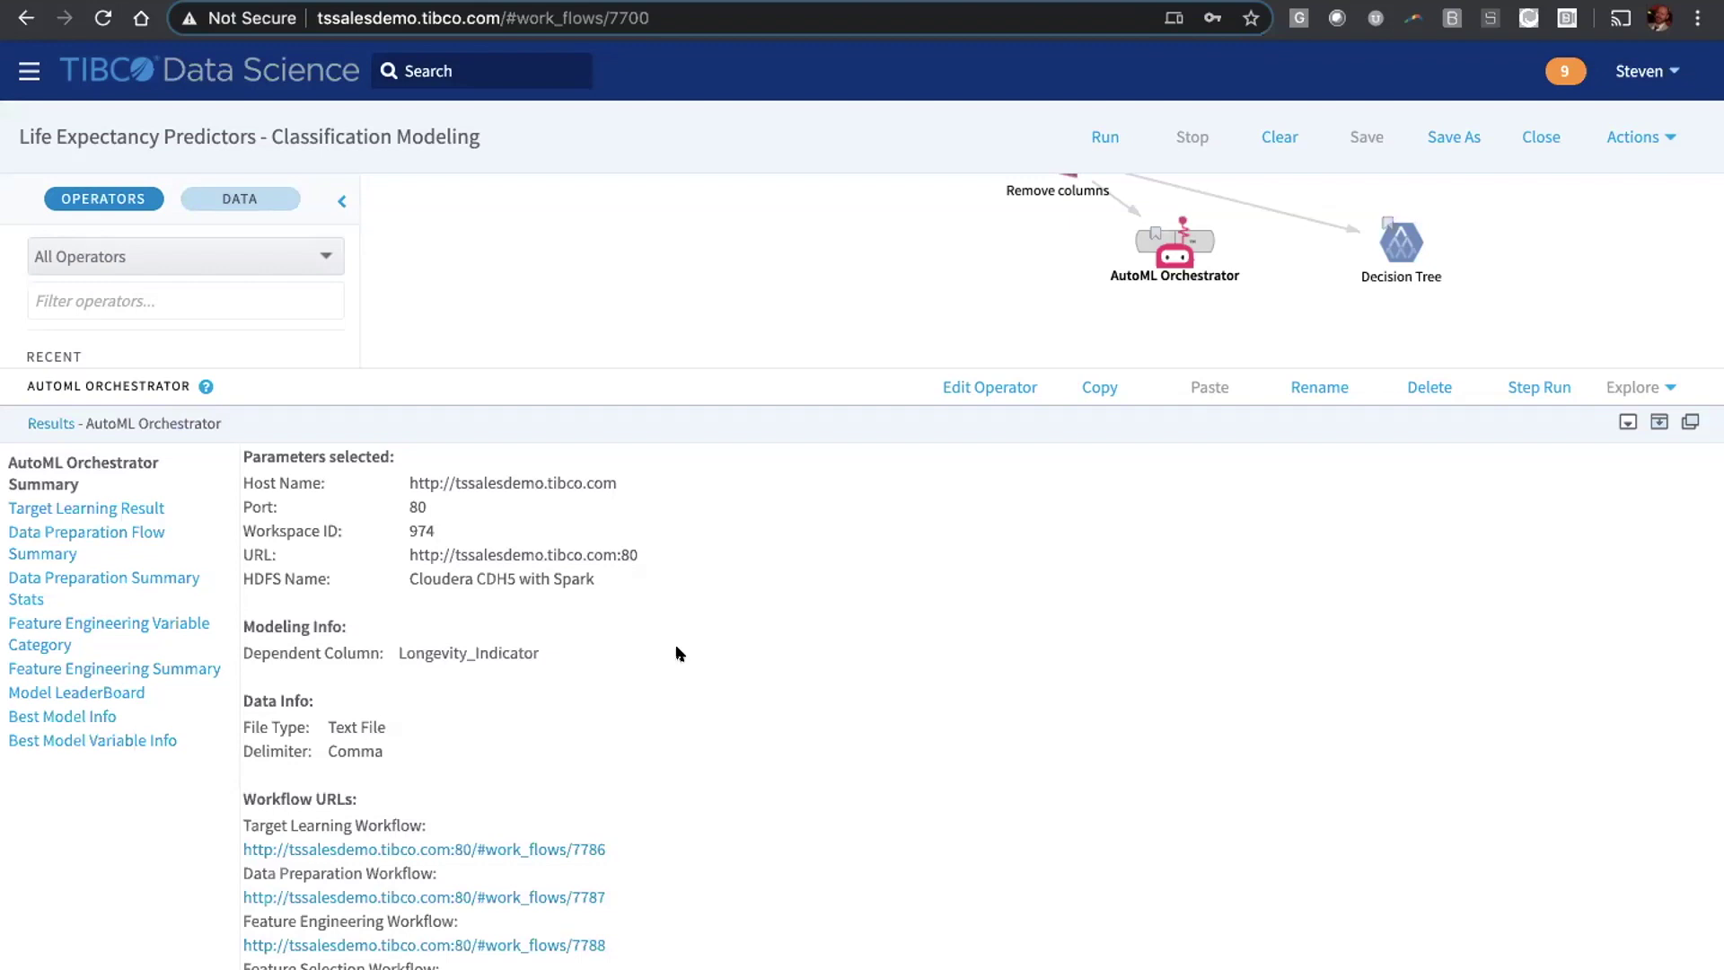
{"action": "left_click", "coordinate": [100, 689]}
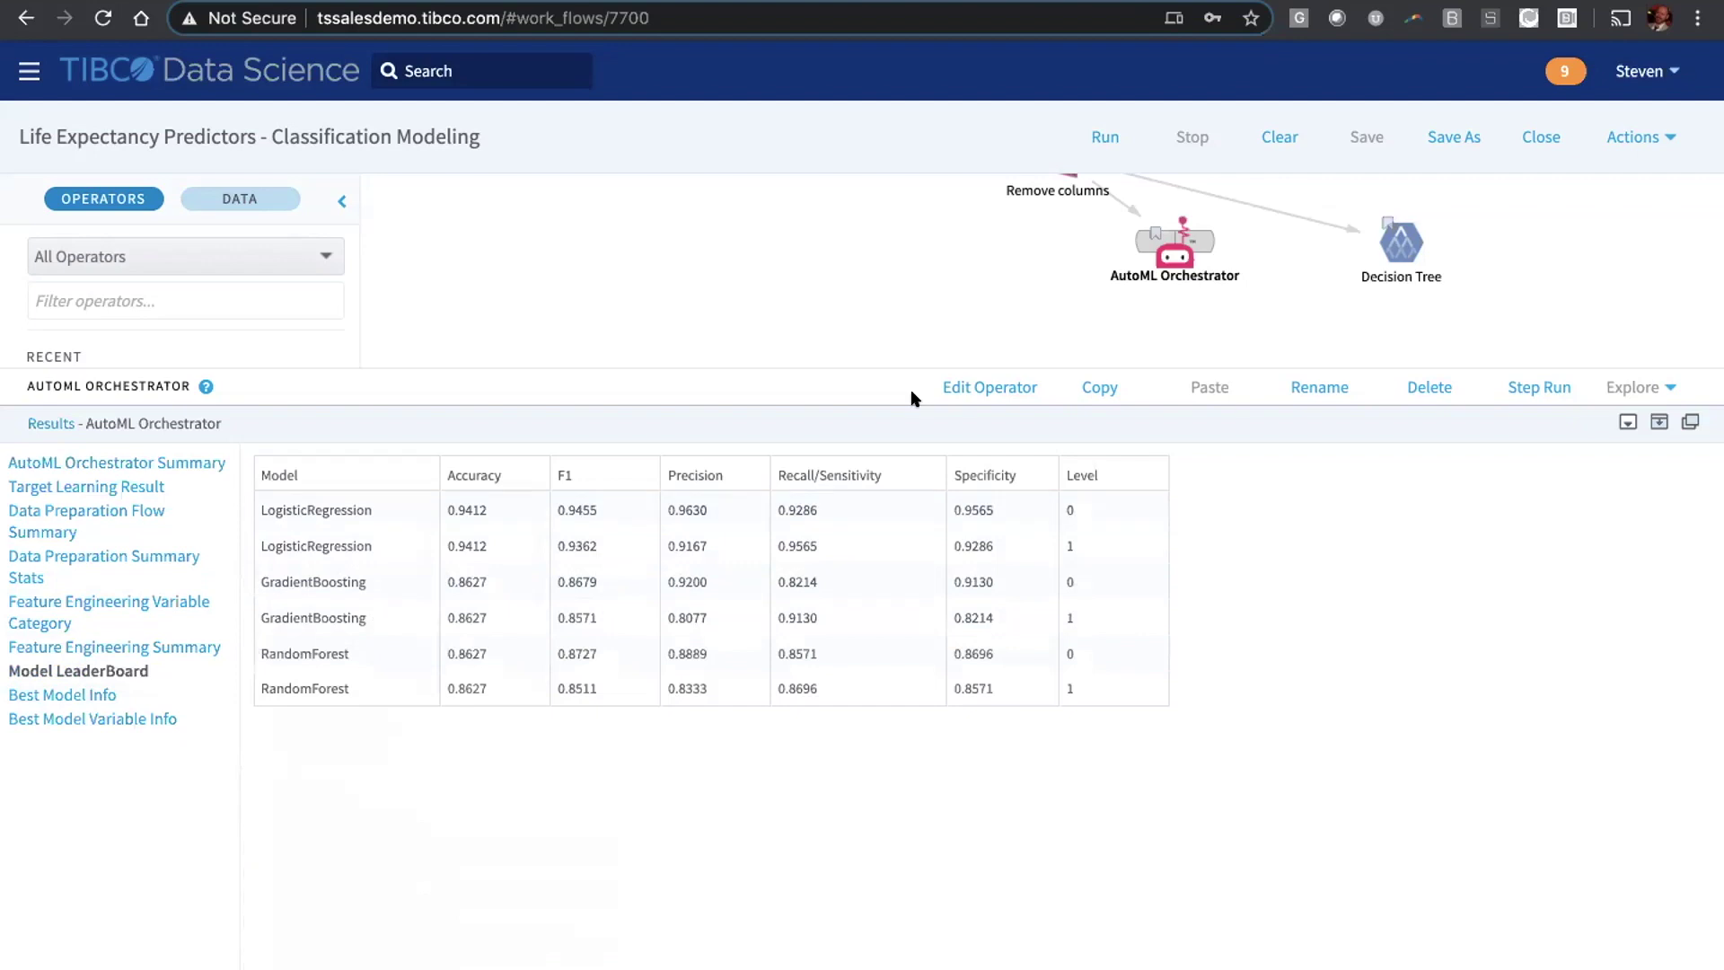
- Restore the Results pane to see more of the AutoML workflow alongside the leaderboard
{"action": "left_click", "coordinate": [1659, 422]}
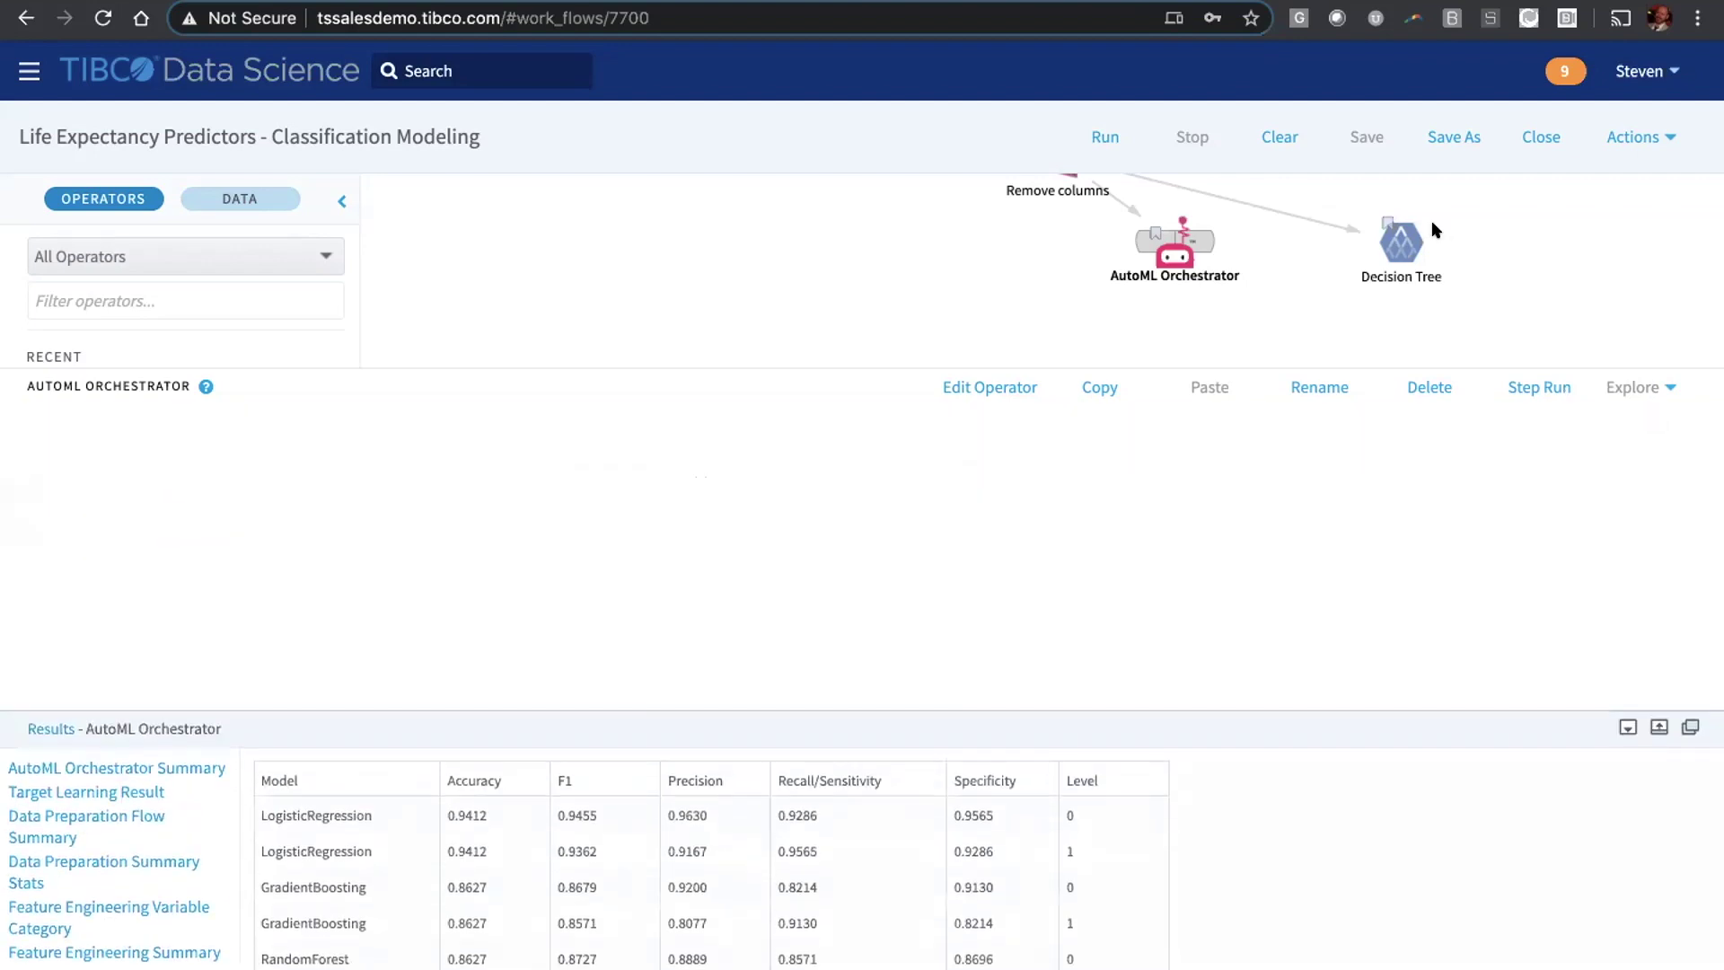
{"action": "scroll", "coordinate": [1435, 231], "scroll_direction": "up", "scroll_amount": 2}
{"action": "scroll", "coordinate": [1434, 231], "scroll_direction": "up", "scroll_amount": 1}
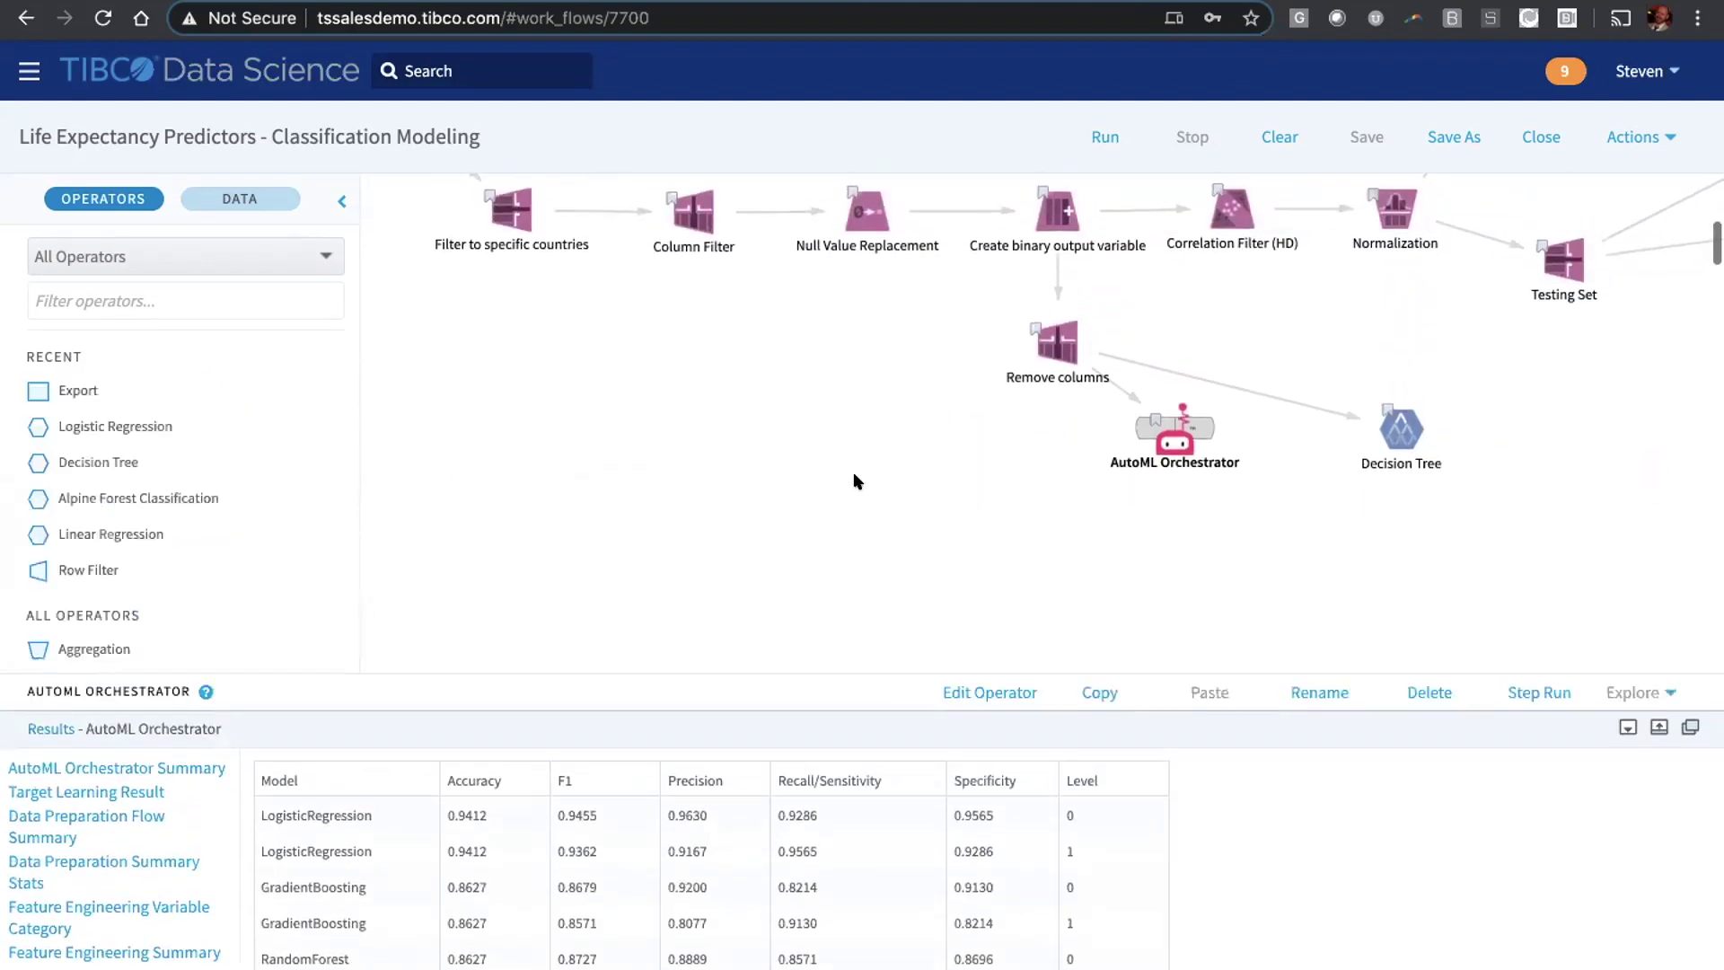
- Open the Explainability Workflow link under Workflow URLs in the AutoML Orchestrator Summary
{"action": "left_click", "coordinate": [184, 765]}
{"action": "scroll", "coordinate": [501, 824], "scroll_direction": "down", "scroll_amount": 10}
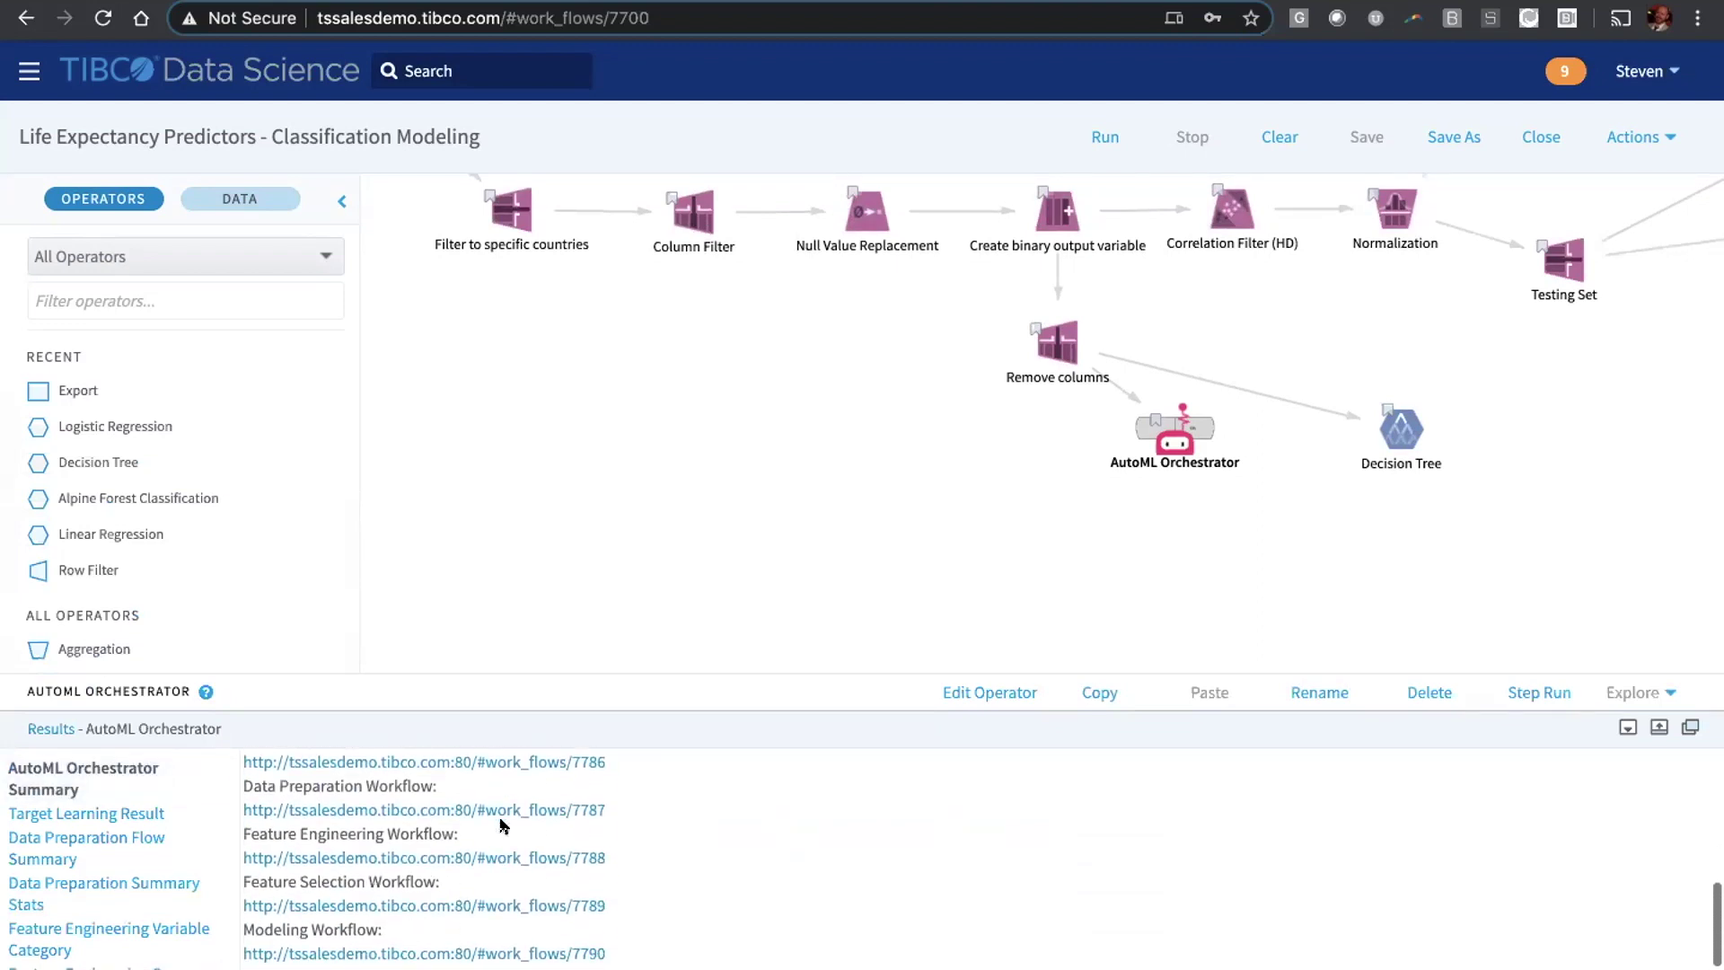
{"action": "scroll", "coordinate": [501, 825], "scroll_direction": "down", "scroll_amount": 3}
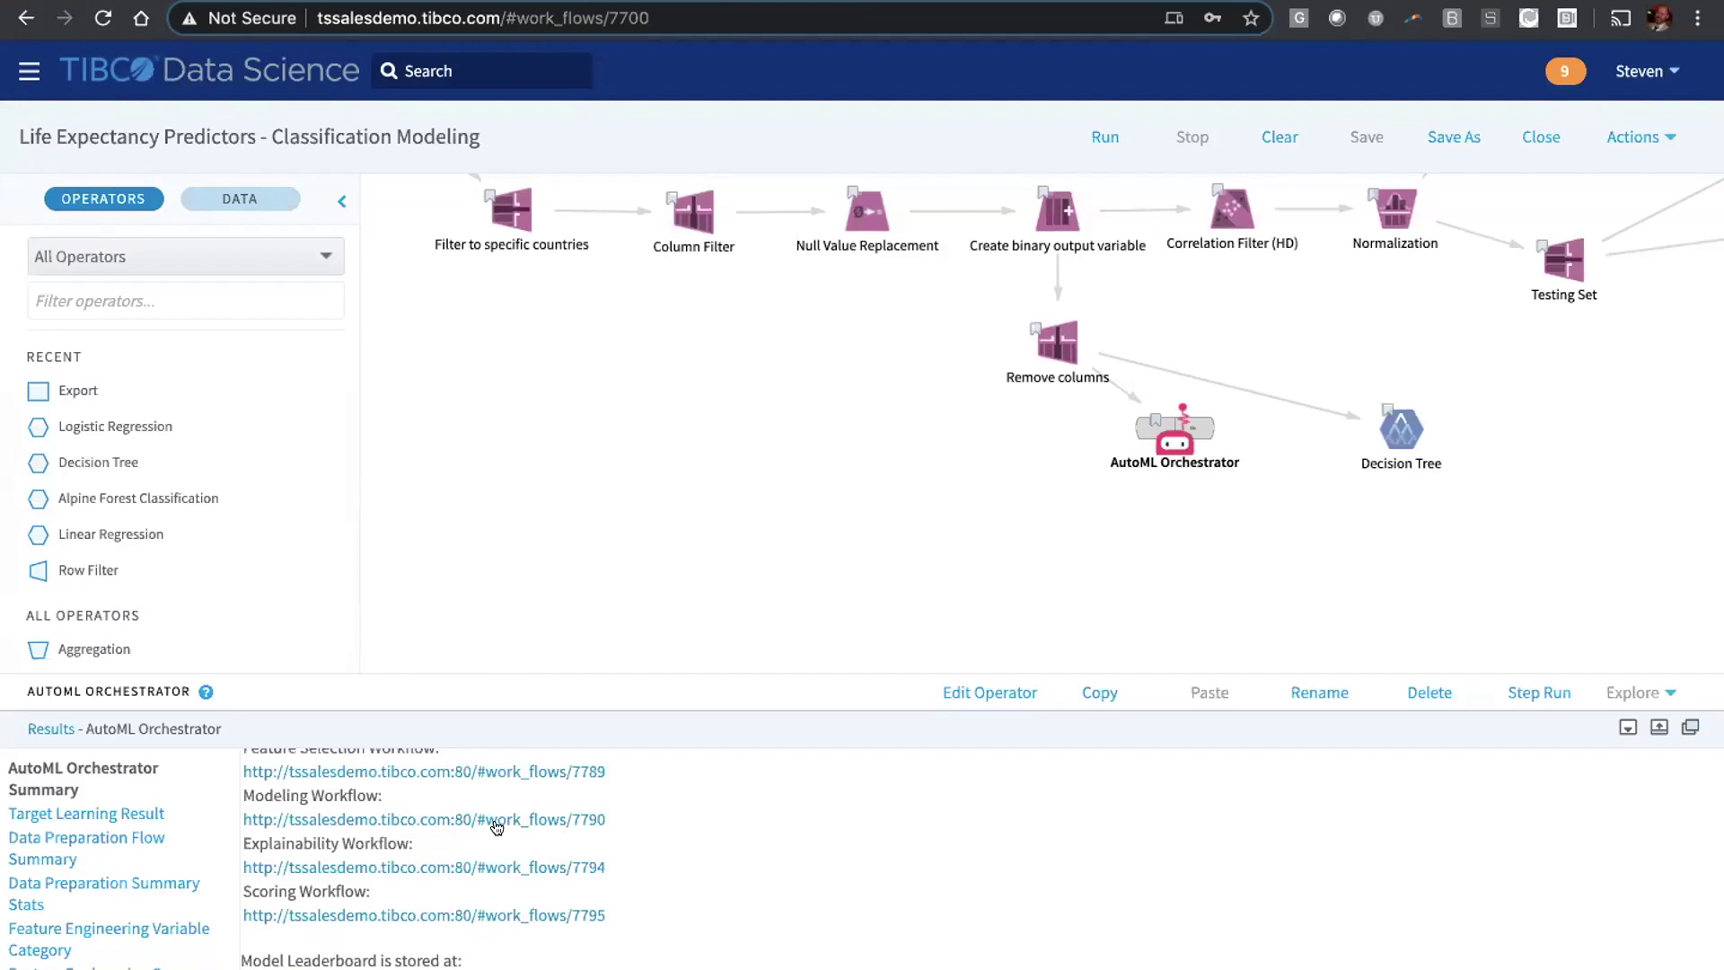
{"action": "scroll", "coordinate": [497, 827], "scroll_direction": "up", "scroll_amount": 3}
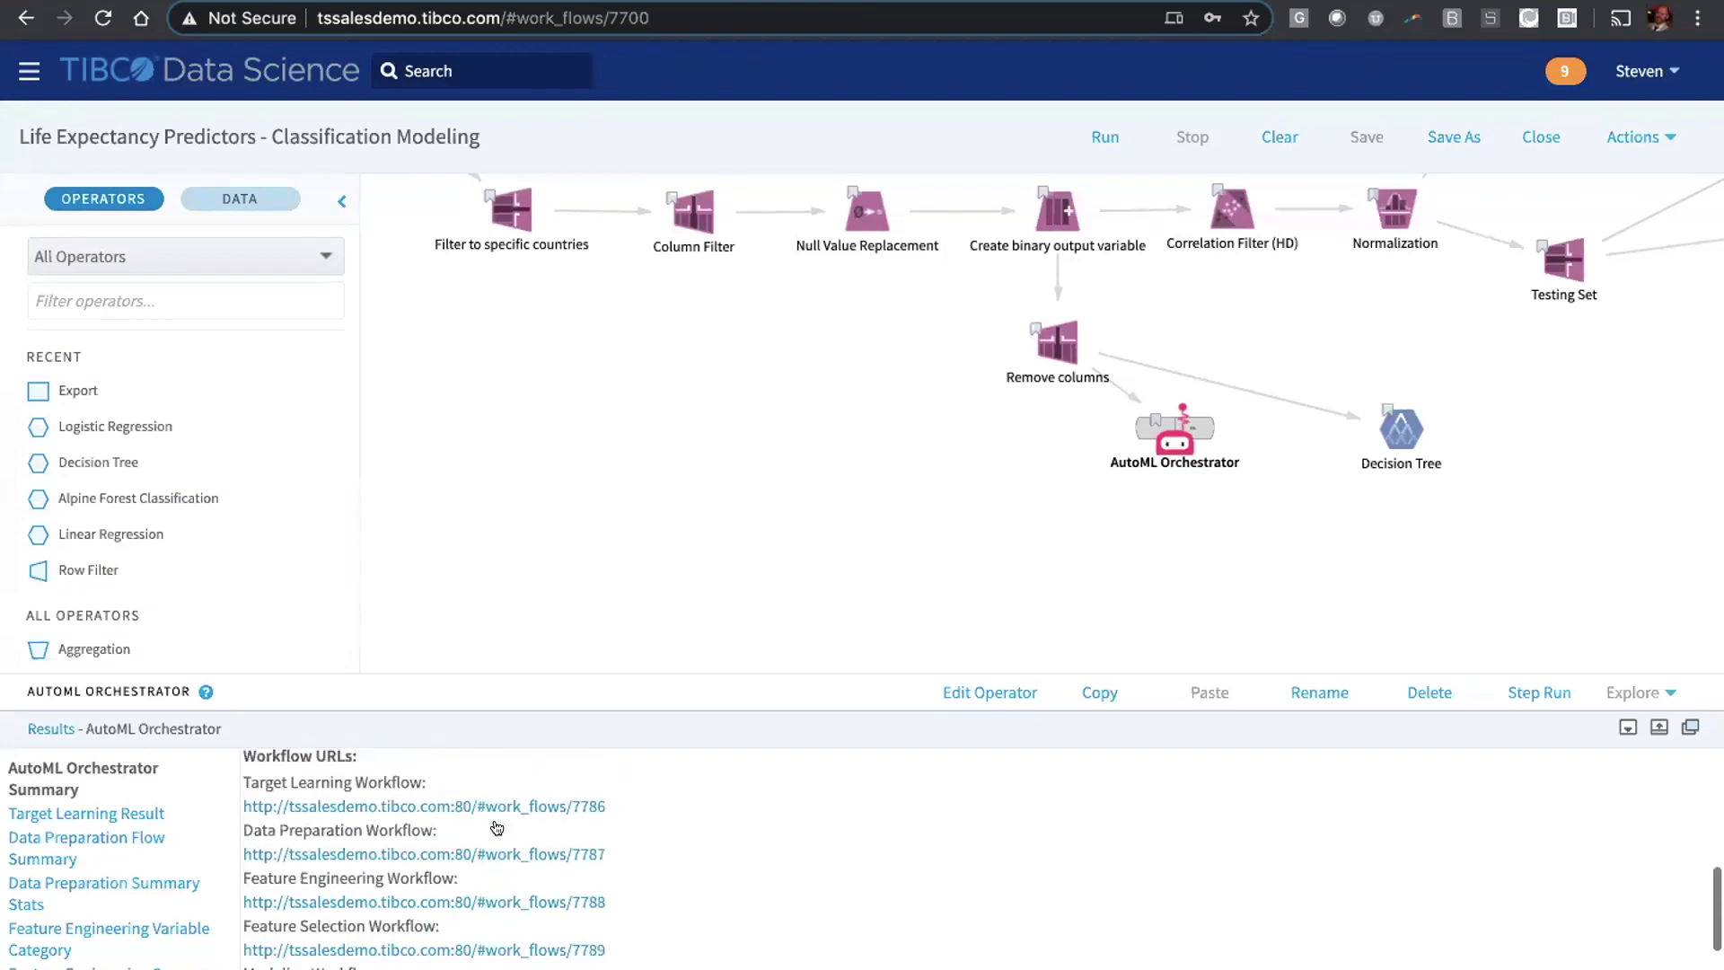
{"action": "scroll", "coordinate": [408, 818], "scroll_direction": "down", "scroll_amount": 3}
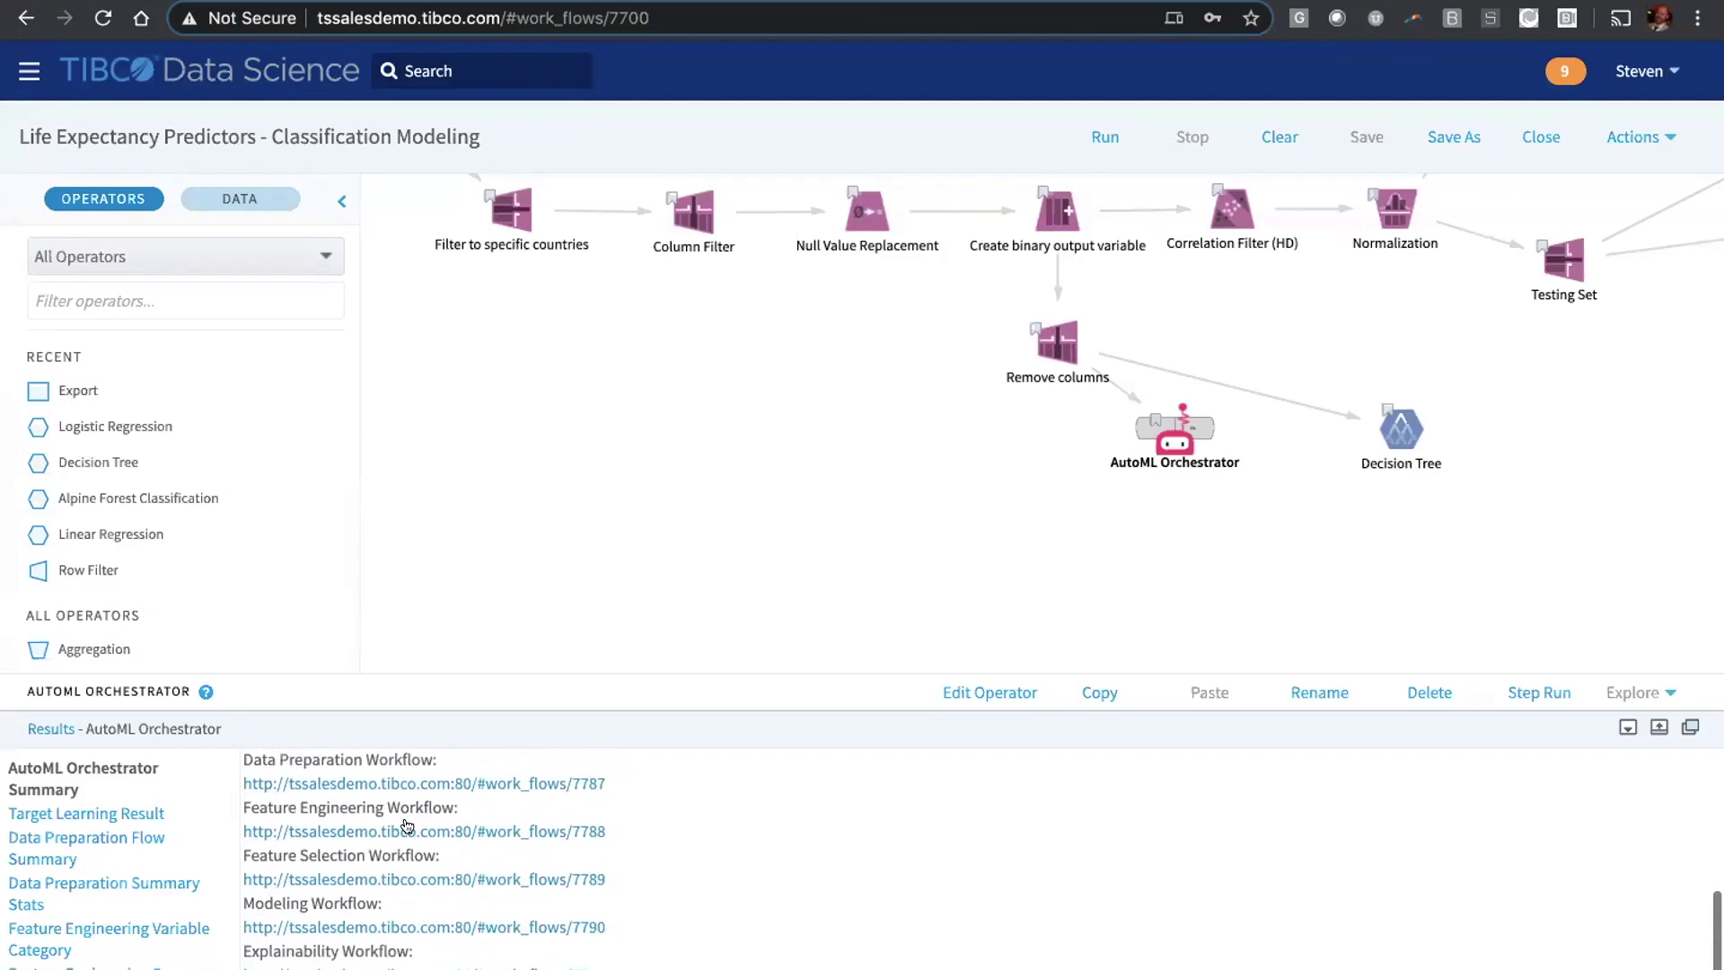
{"action": "scroll", "coordinate": [407, 824], "scroll_direction": "down", "scroll_amount": 1}
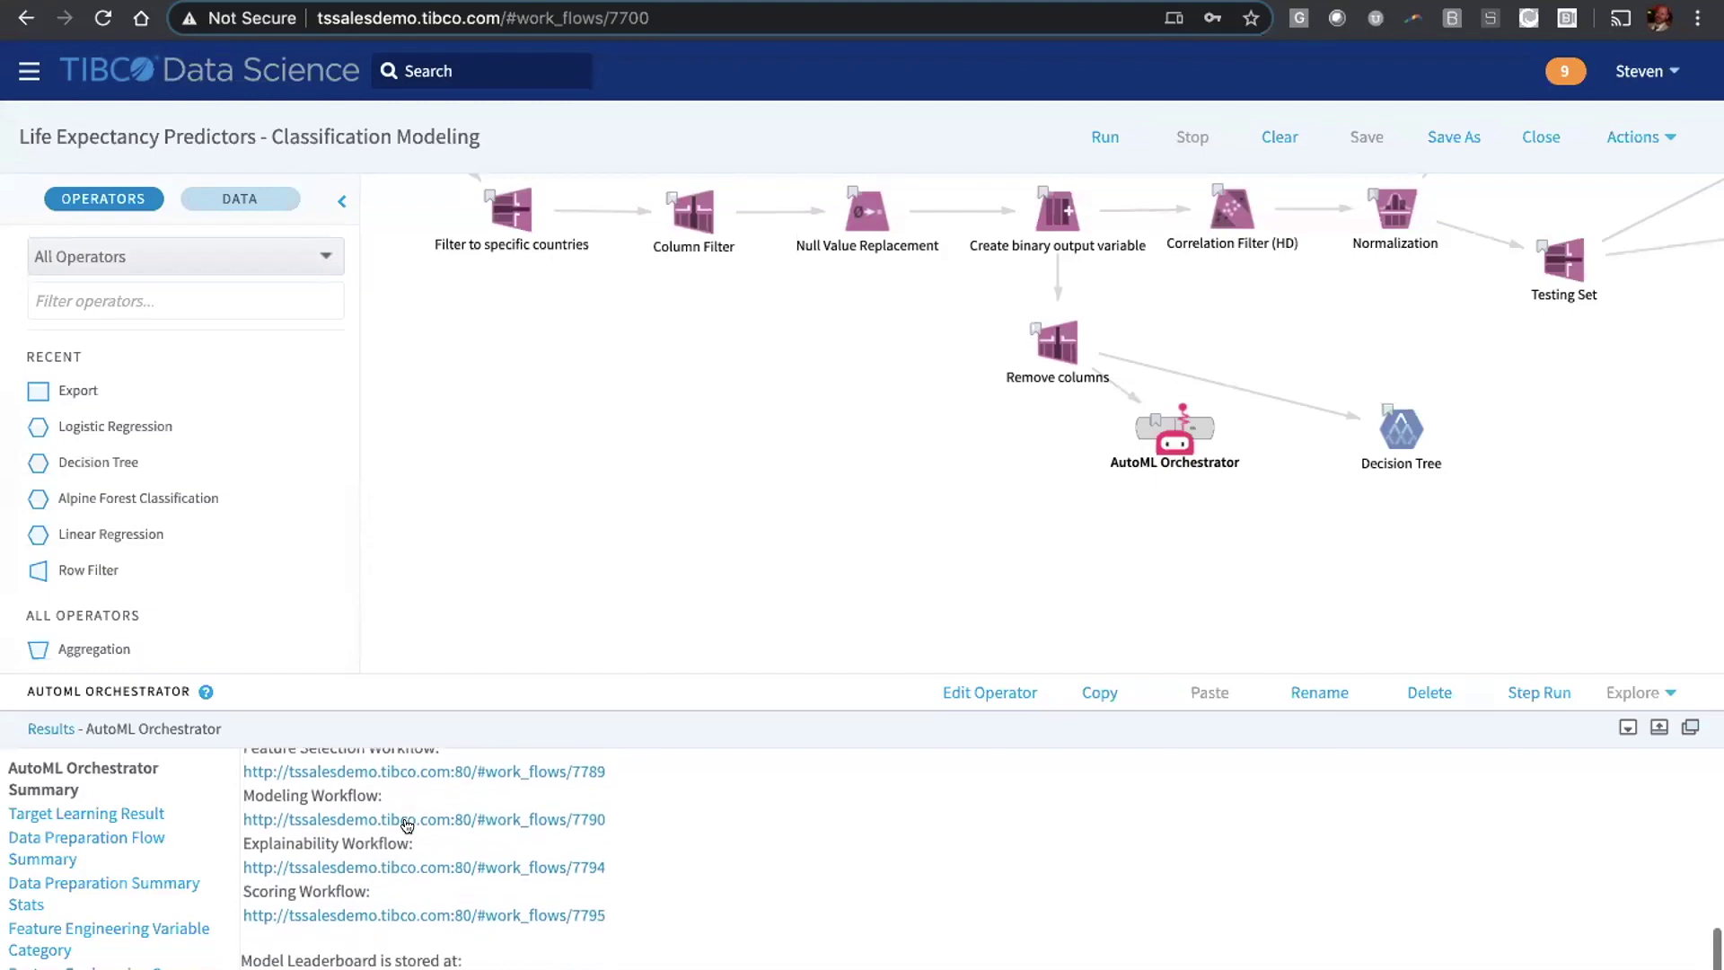
{"action": "left_click", "coordinate": [377, 866]}
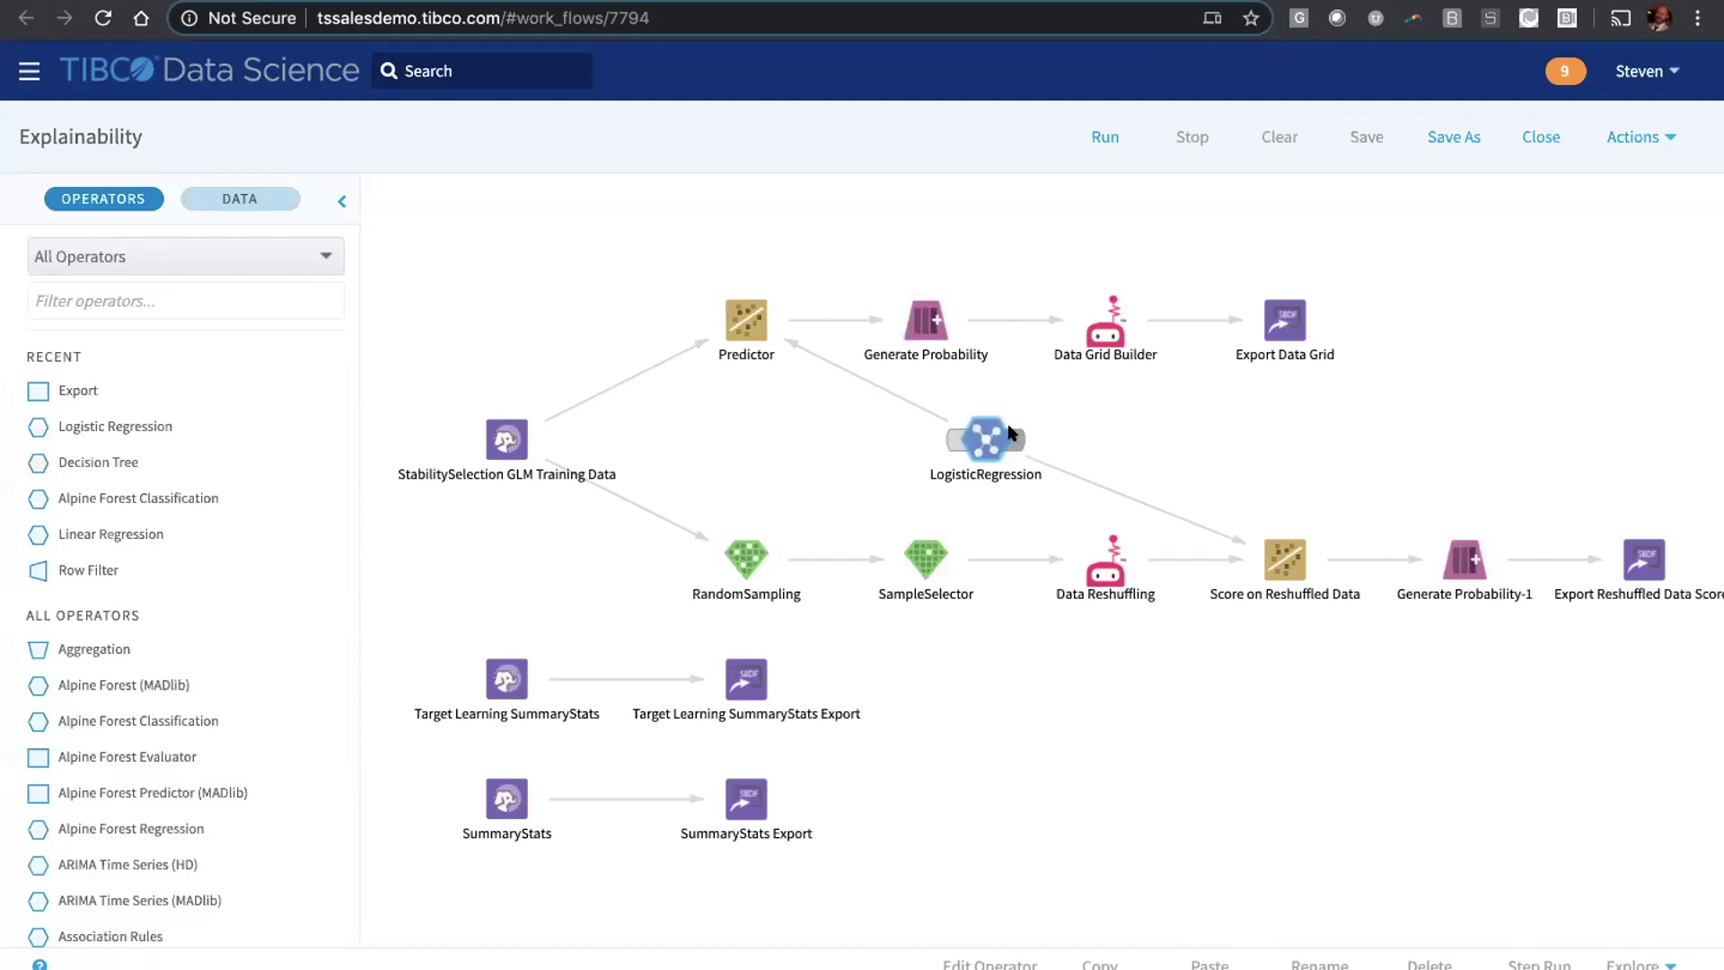
- Pan across the Explainability workflow's operators, then close it
{"action": "scroll", "coordinate": [1107, 414], "scroll_direction": "right", "scroll_amount": 3}
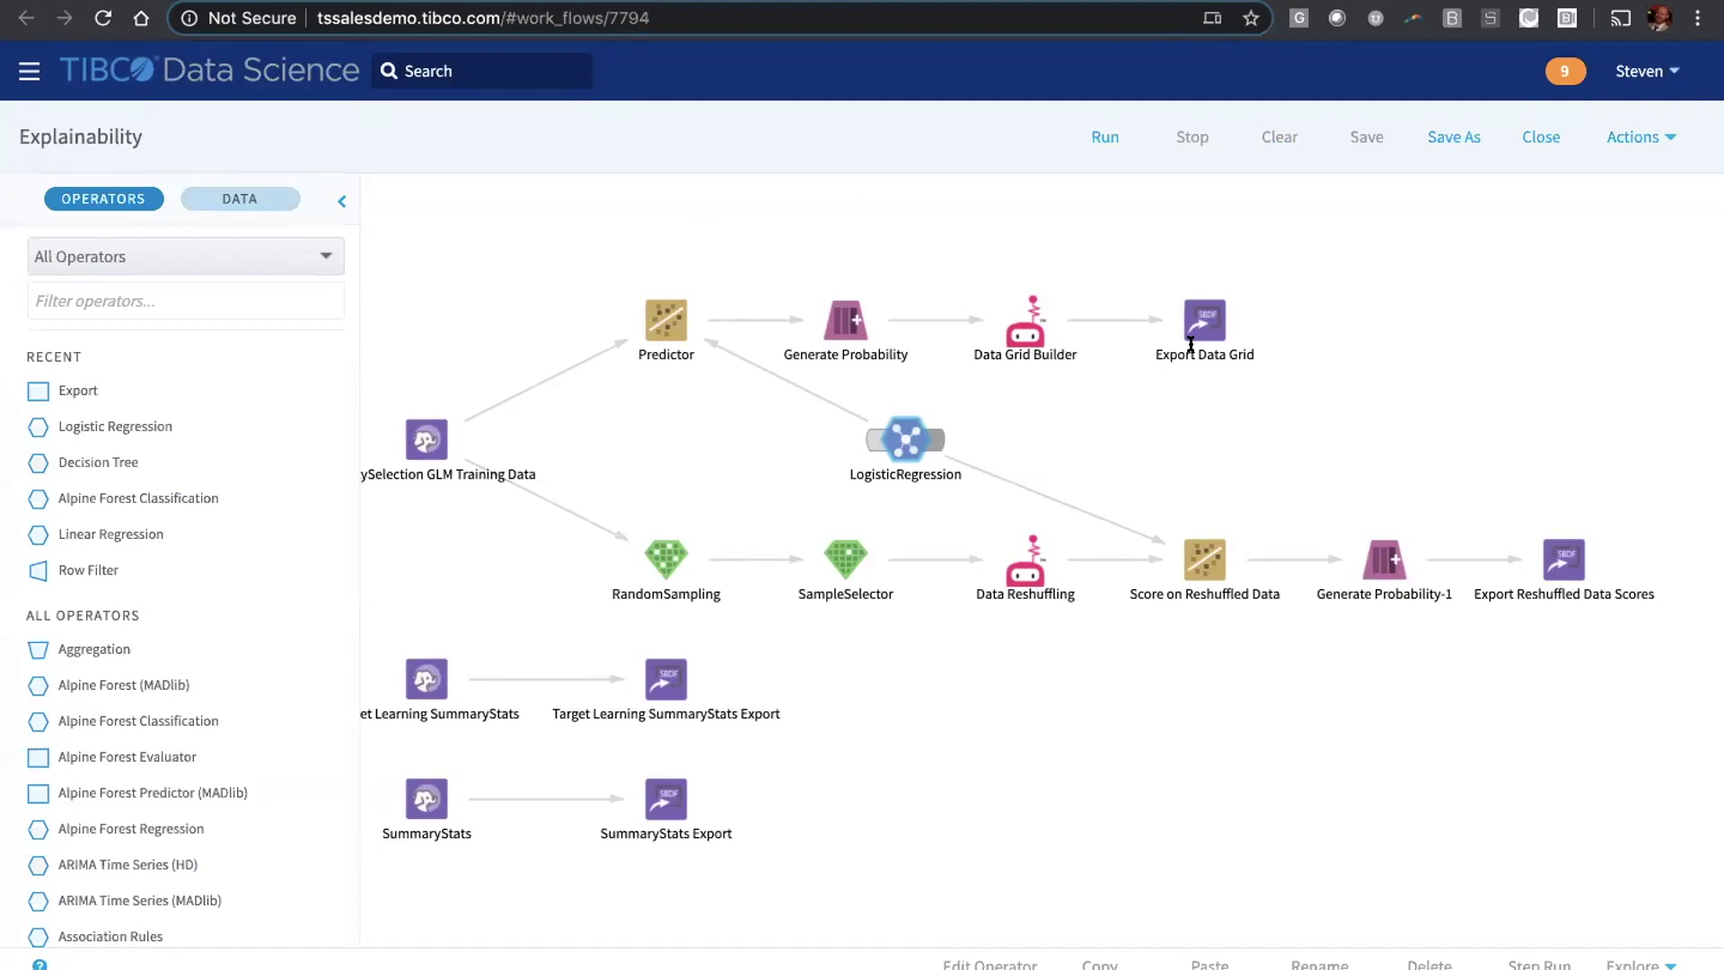
{"action": "left_click", "coordinate": [1543, 133]}
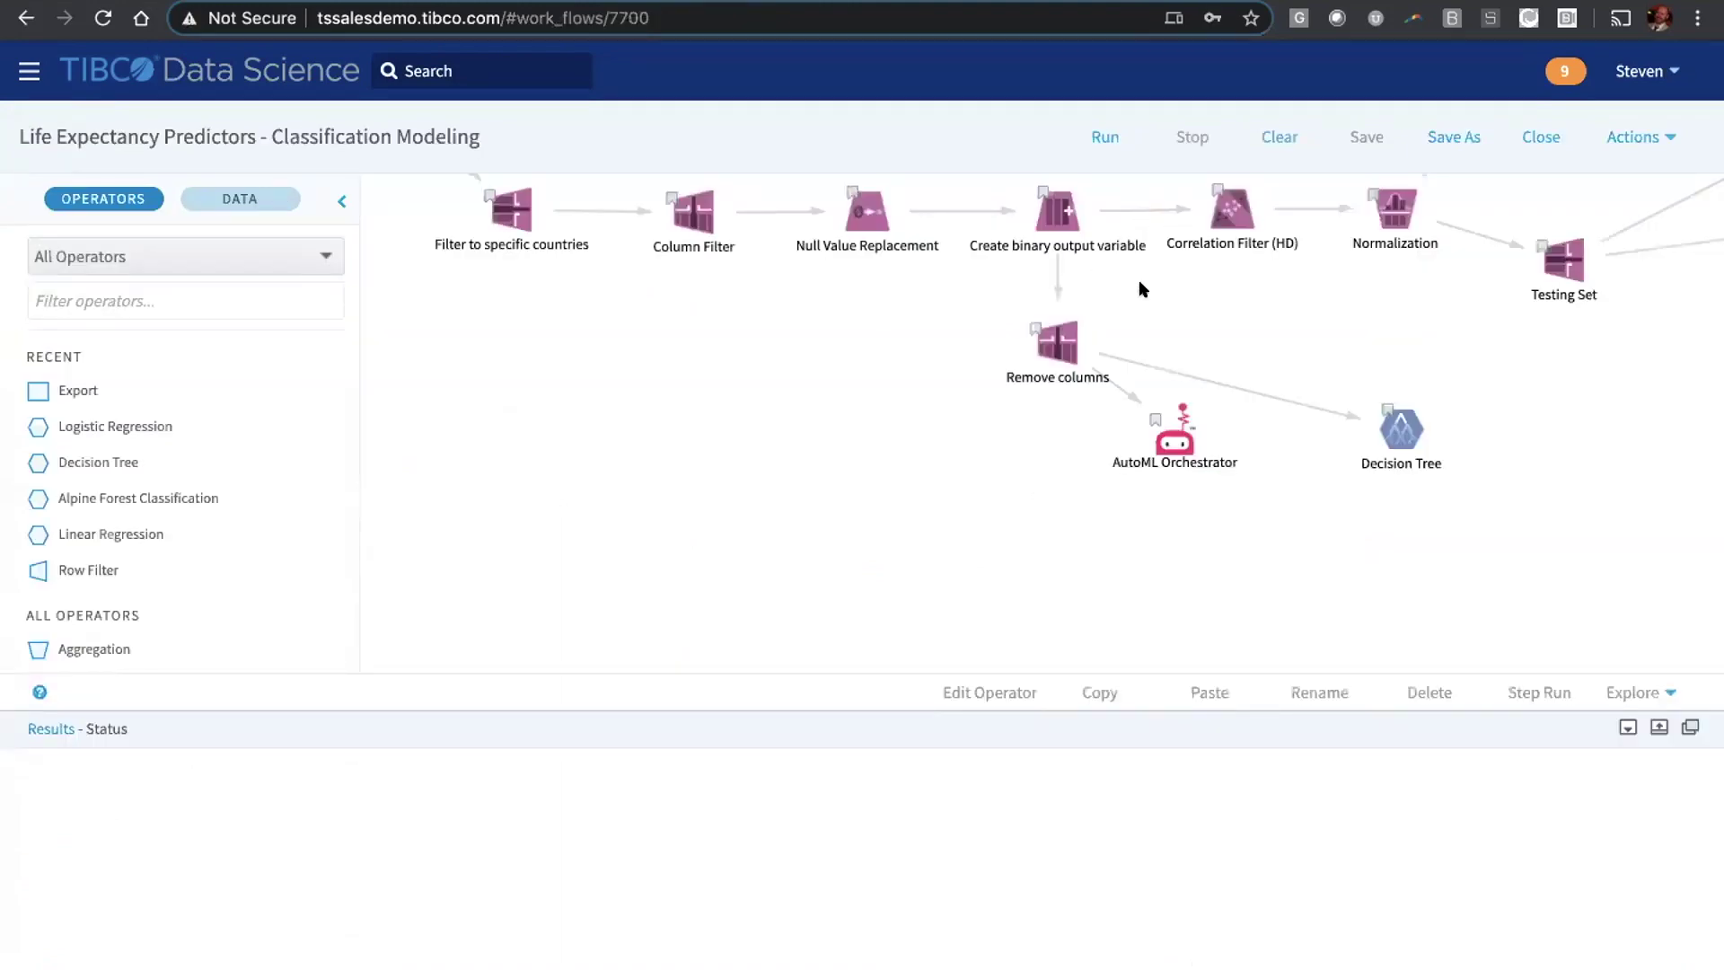
- Show the Logistic Regression, Alpine Forest and Gradient Boosting classification results in turn
{"action": "scroll", "coordinate": [1138, 287], "scroll_direction": "up", "scroll_amount": 3}
{"action": "scroll", "coordinate": [1139, 287], "scroll_direction": "right", "scroll_amount": 6}
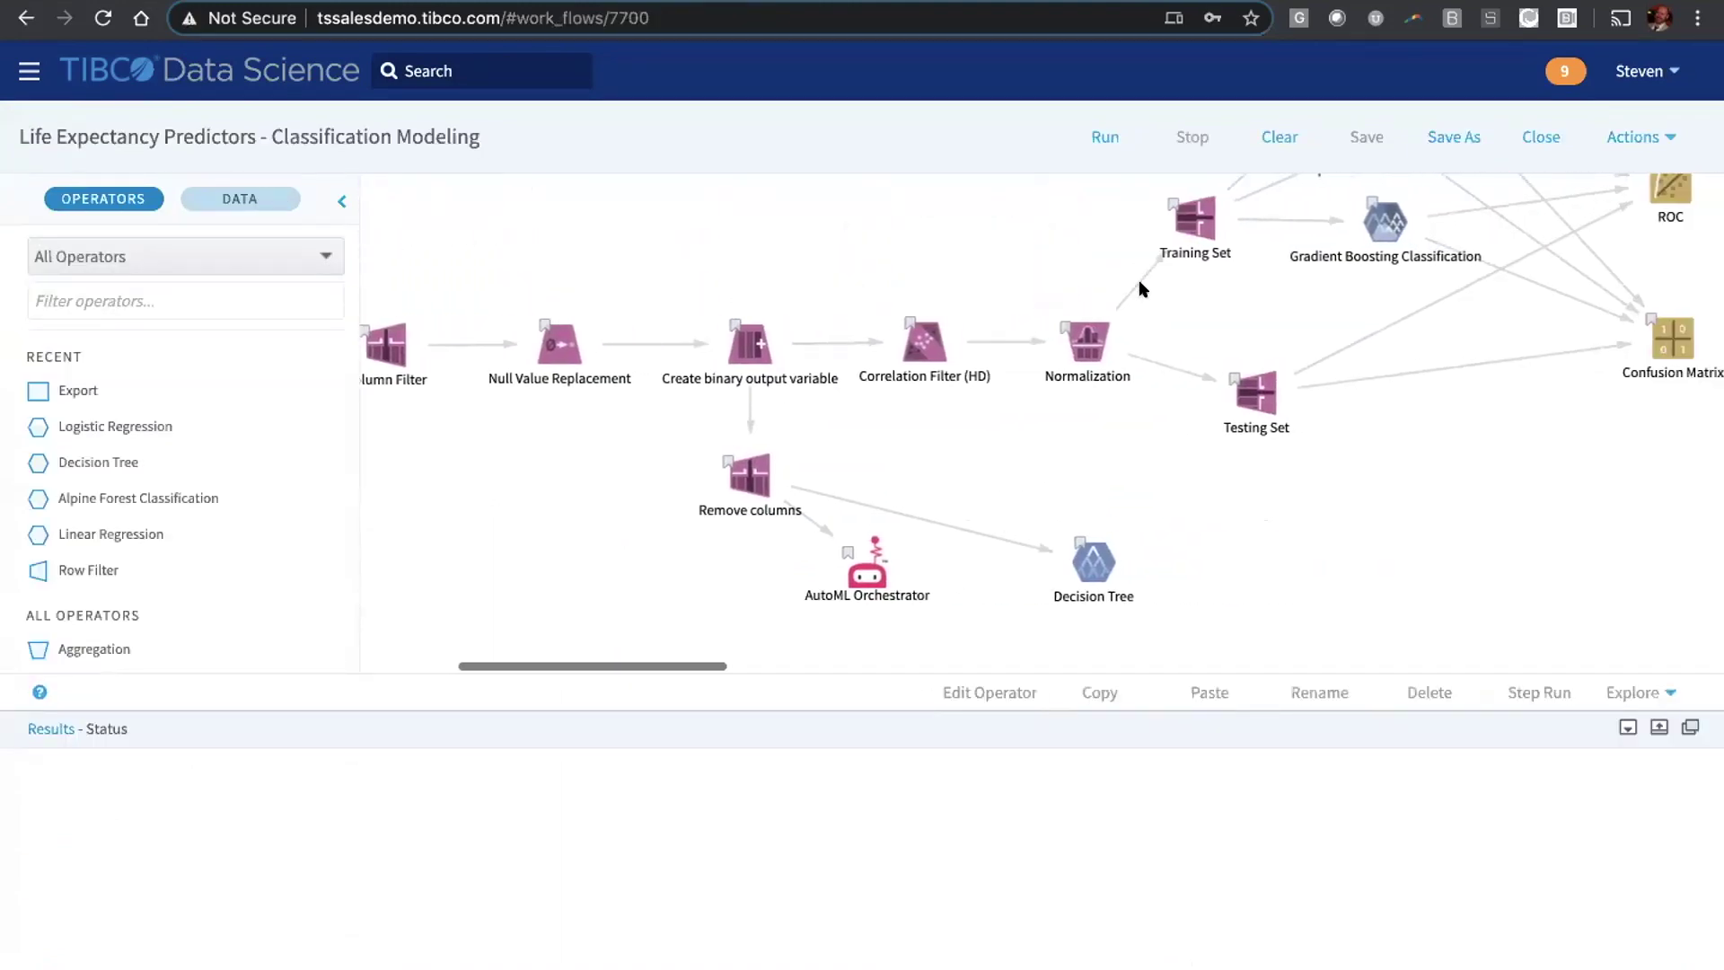
{"action": "scroll", "coordinate": [1139, 287], "scroll_direction": "up", "scroll_amount": 5}
{"action": "scroll", "coordinate": [1138, 287], "scroll_direction": "right", "scroll_amount": 5}
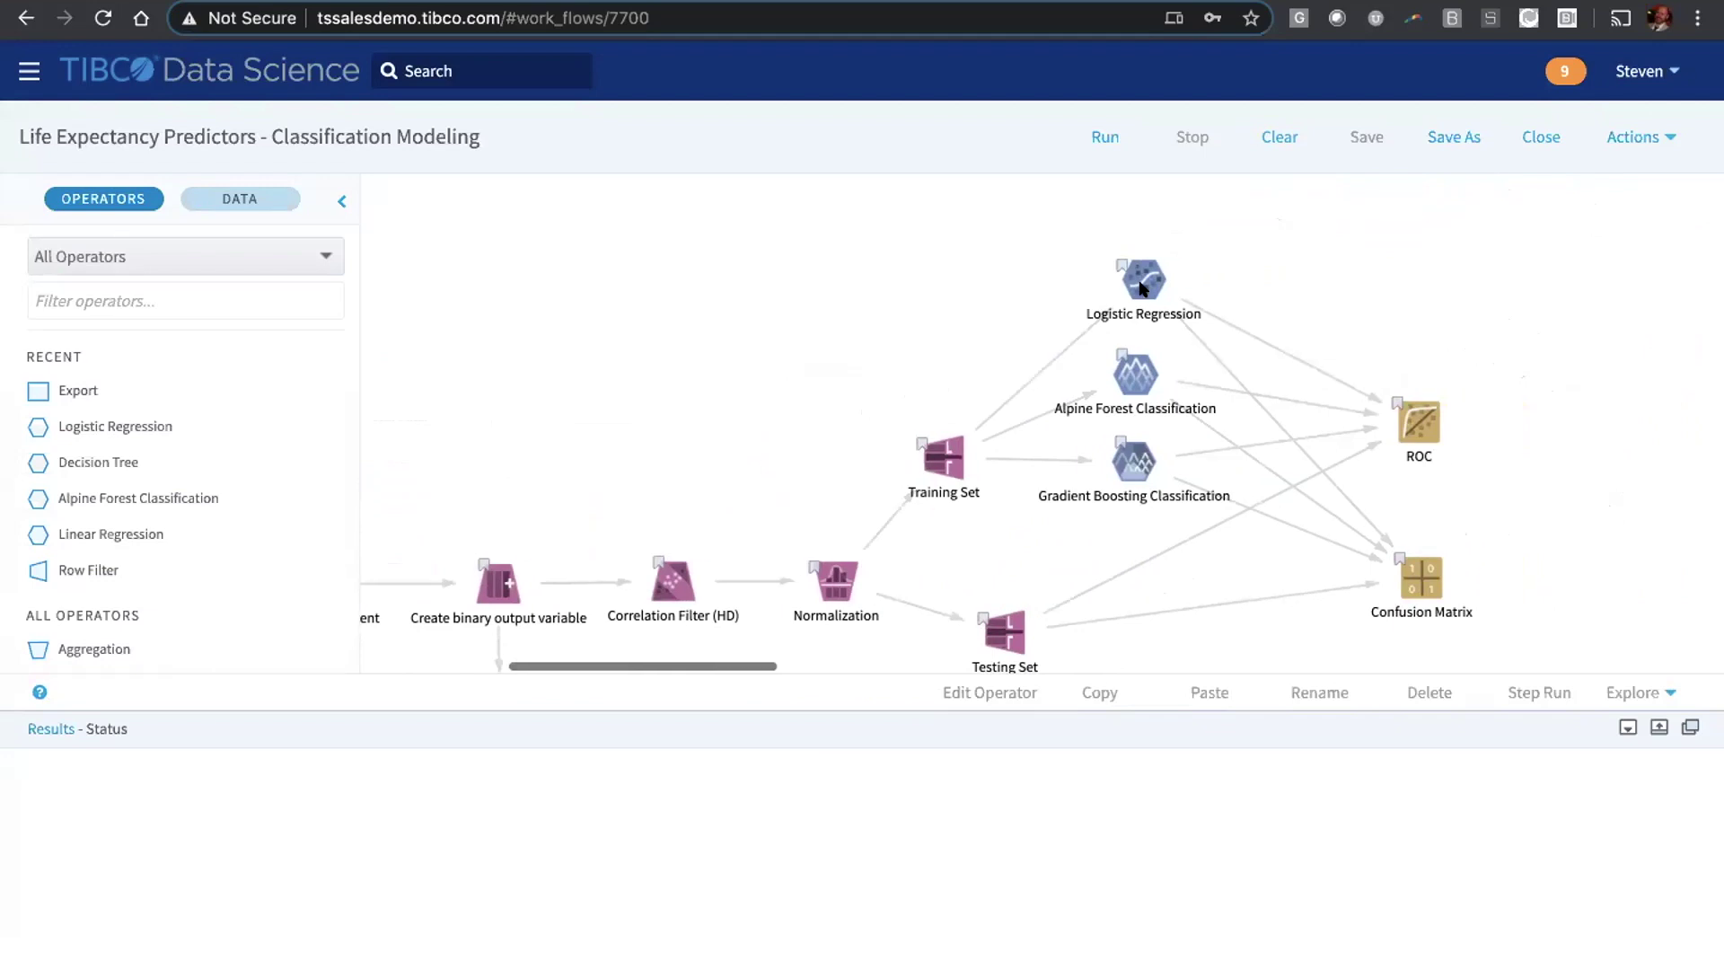
{"action": "left_click", "coordinate": [1138, 285]}
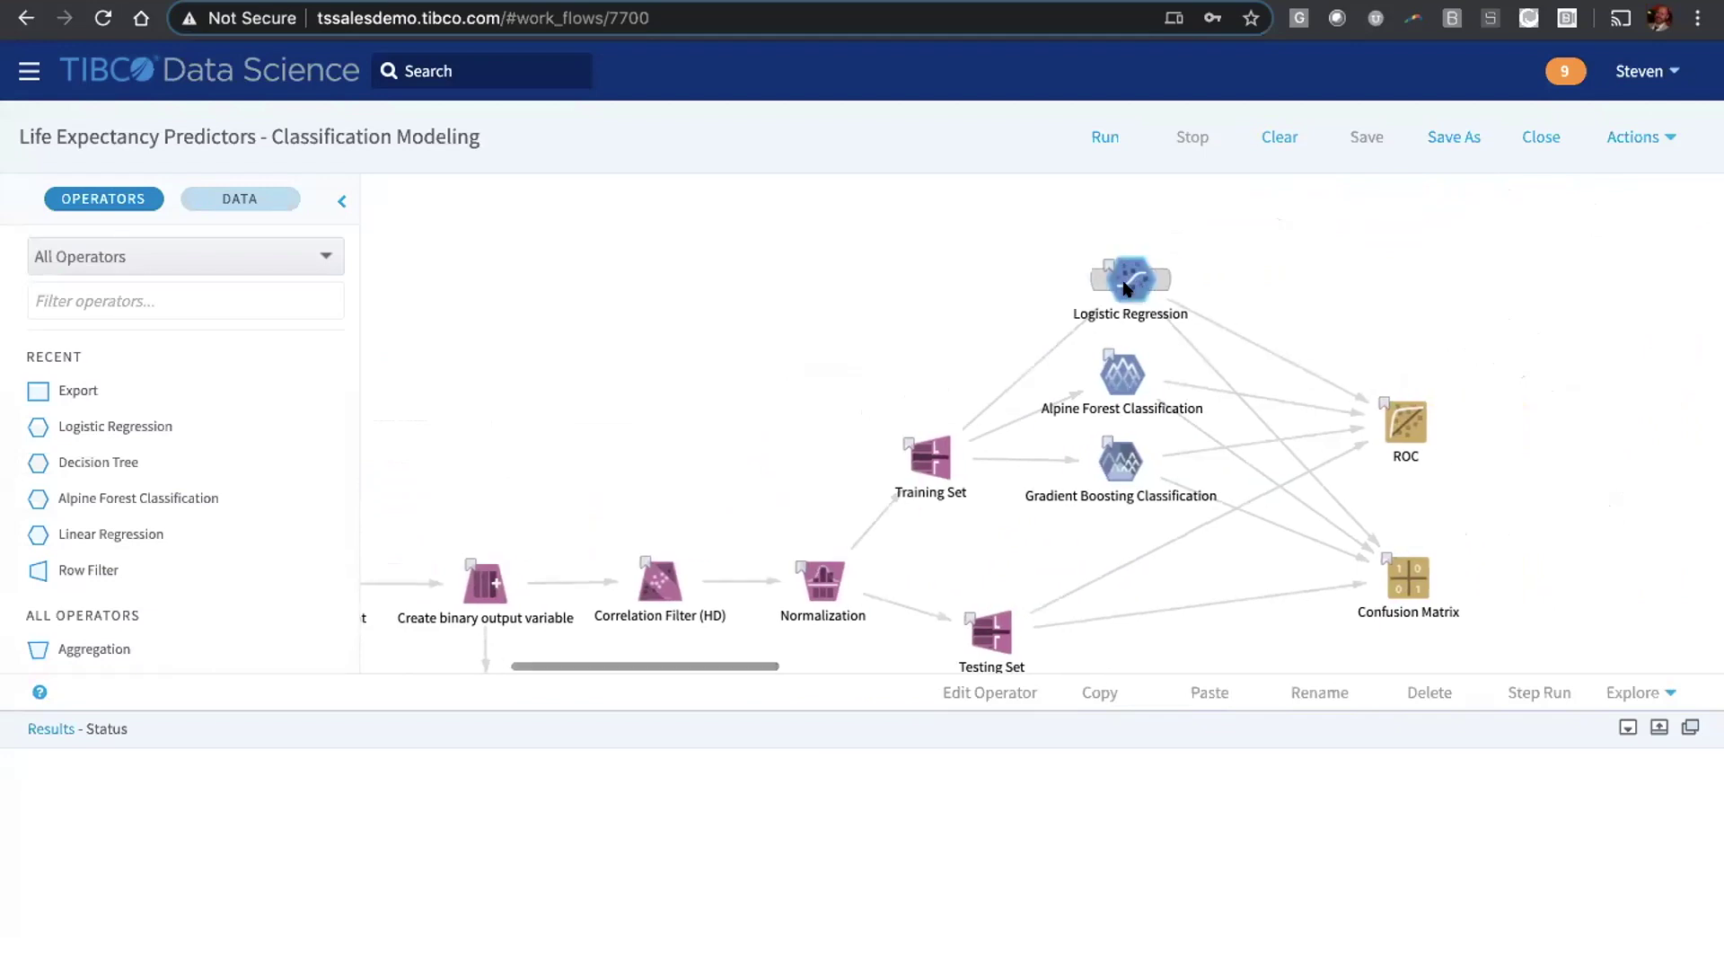
{"action": "left_click", "coordinate": [1118, 377]}
{"action": "left_click", "coordinate": [1120, 460]}
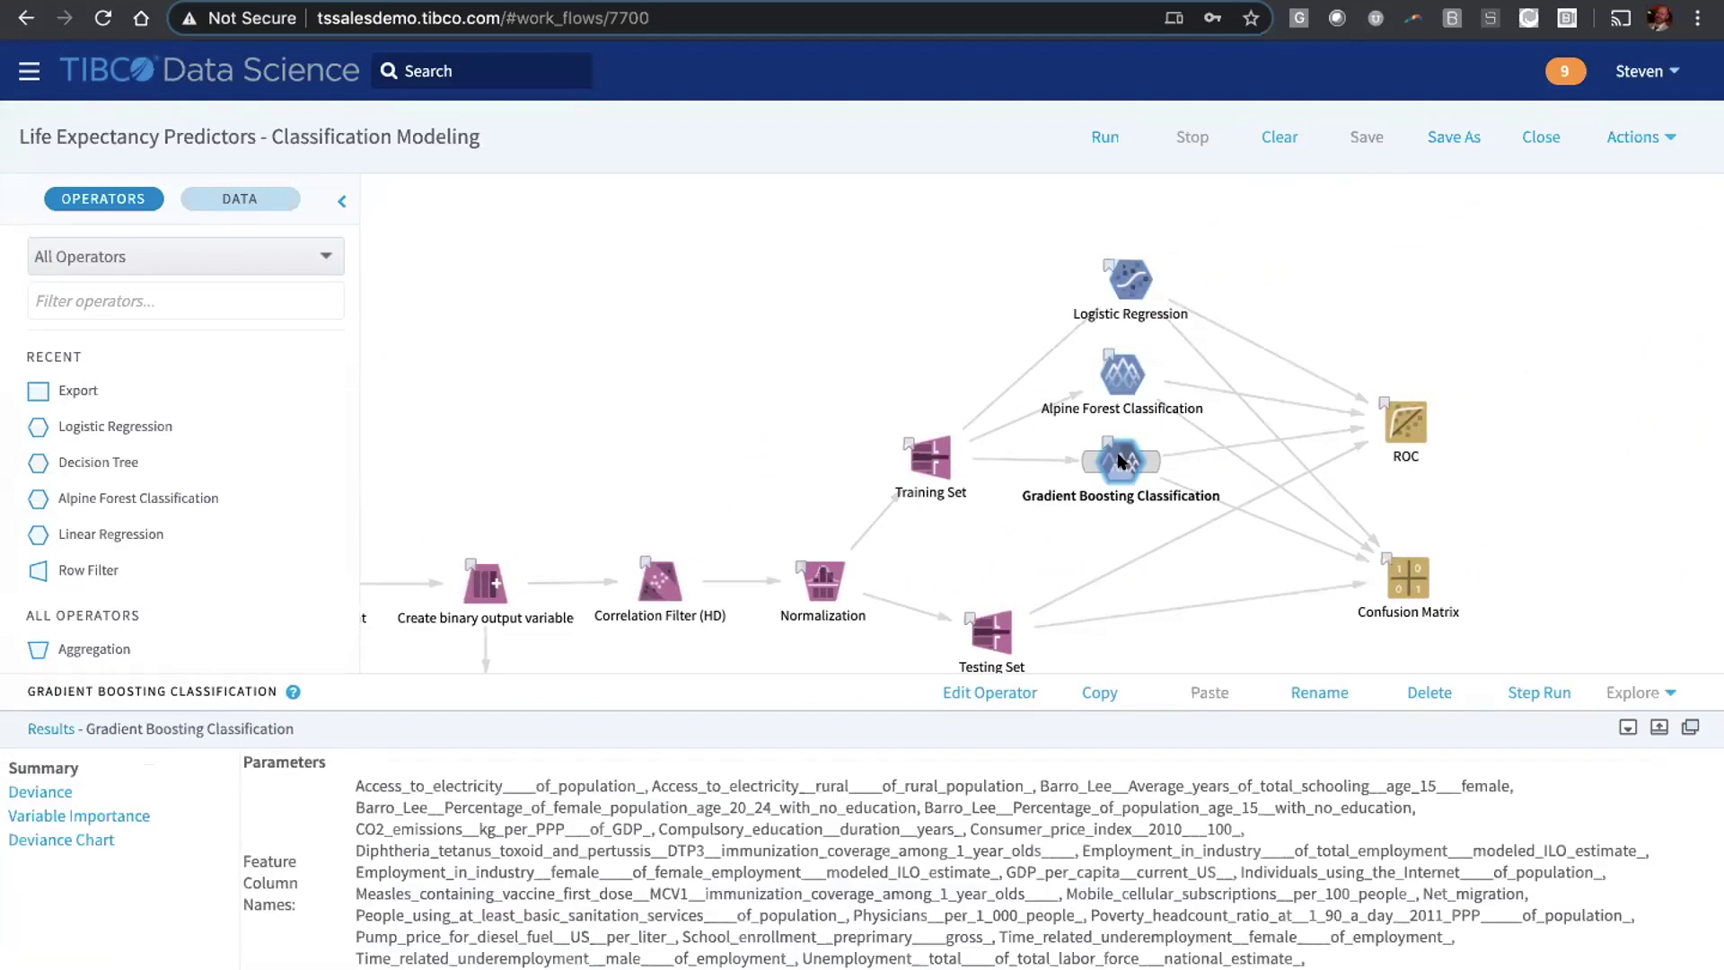
- View the ROC curves and the Gradient Boosting confusion-matrix heat map, then close the workflow
{"action": "left_click", "coordinate": [1390, 422]}
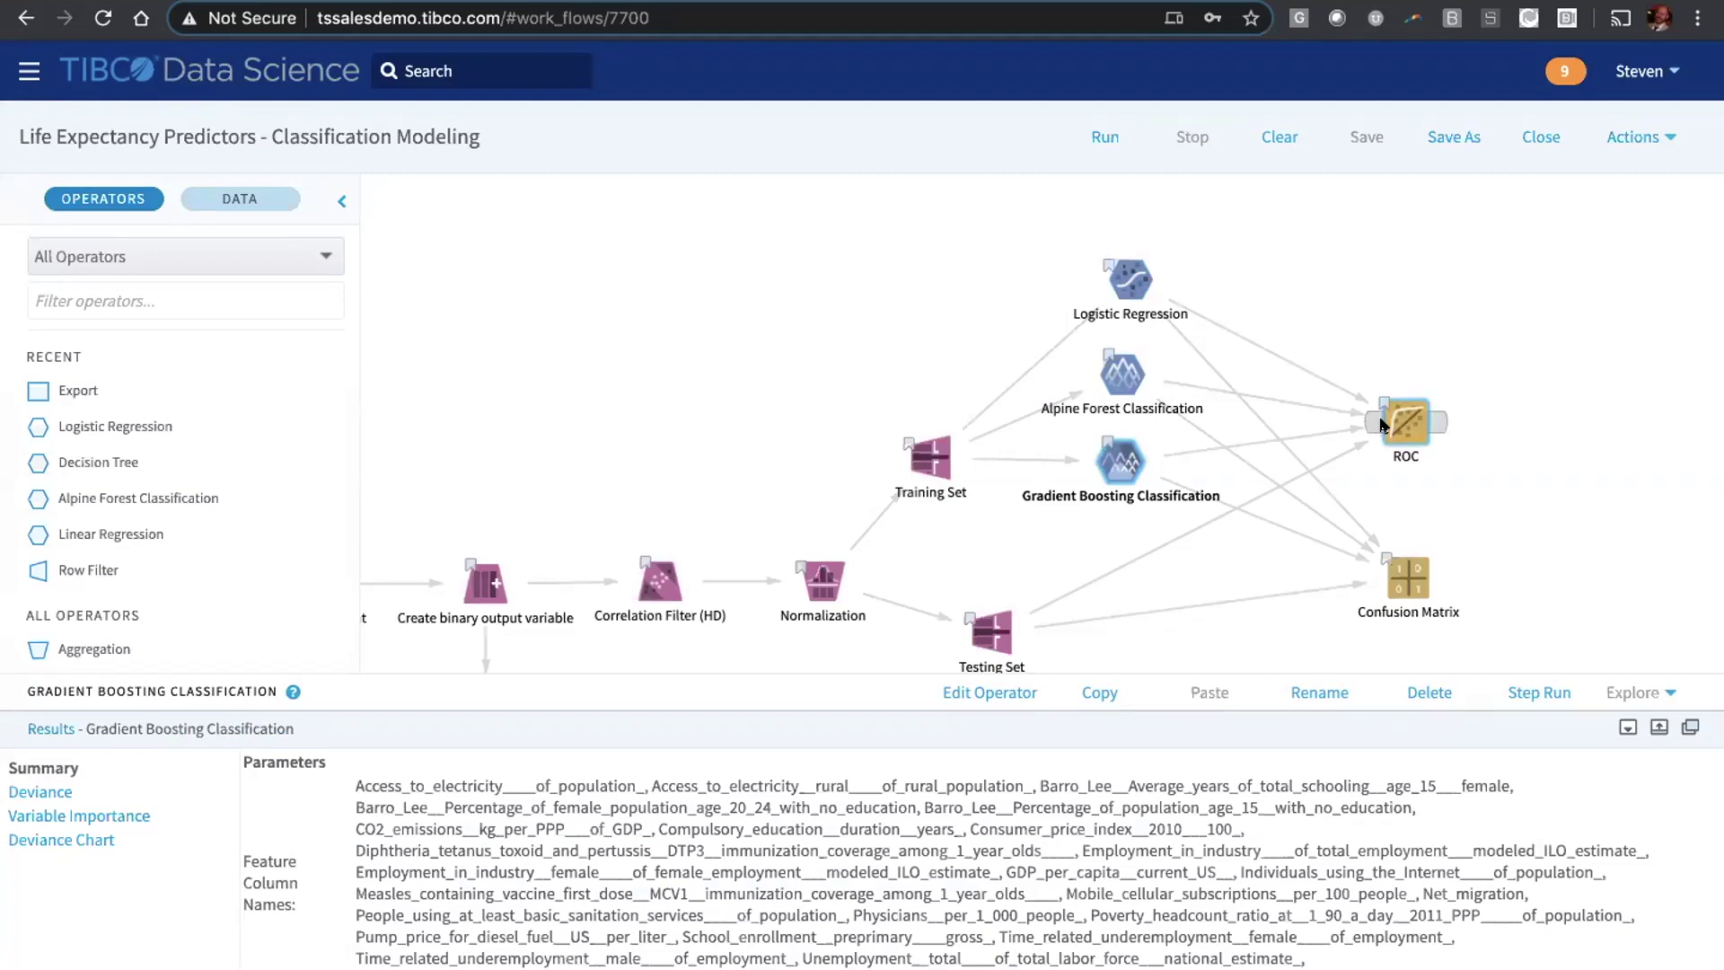
{"action": "left_click", "coordinate": [1394, 573]}
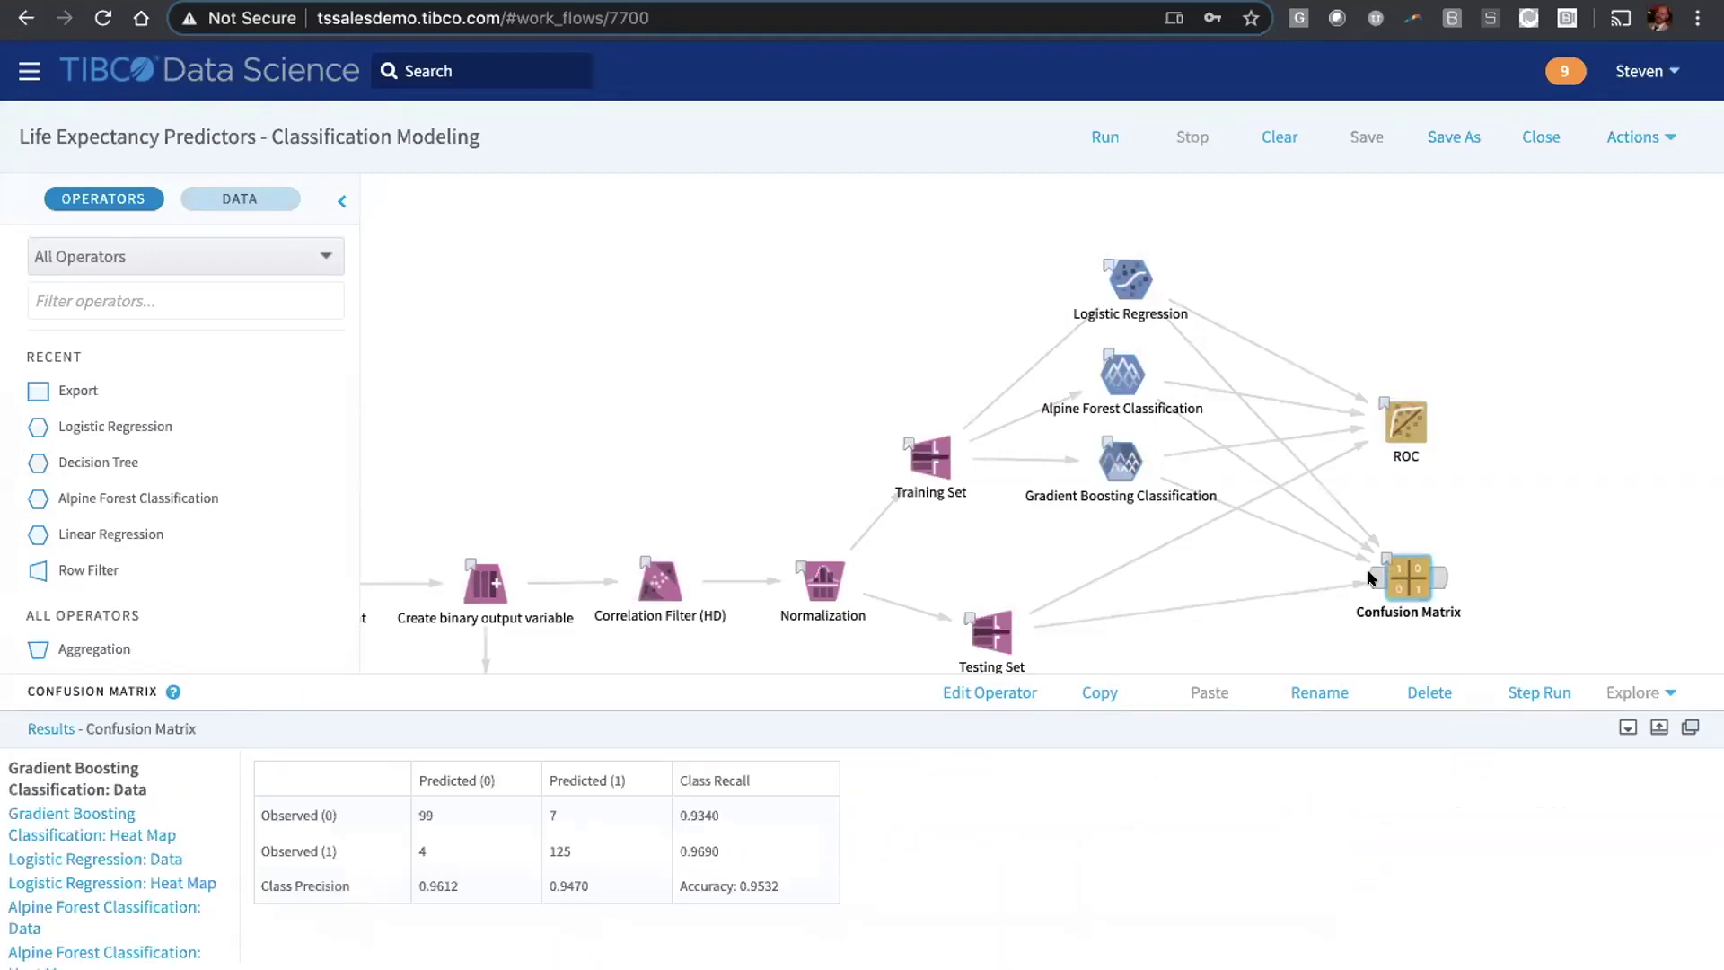
{"action": "left_click", "coordinate": [157, 829]}
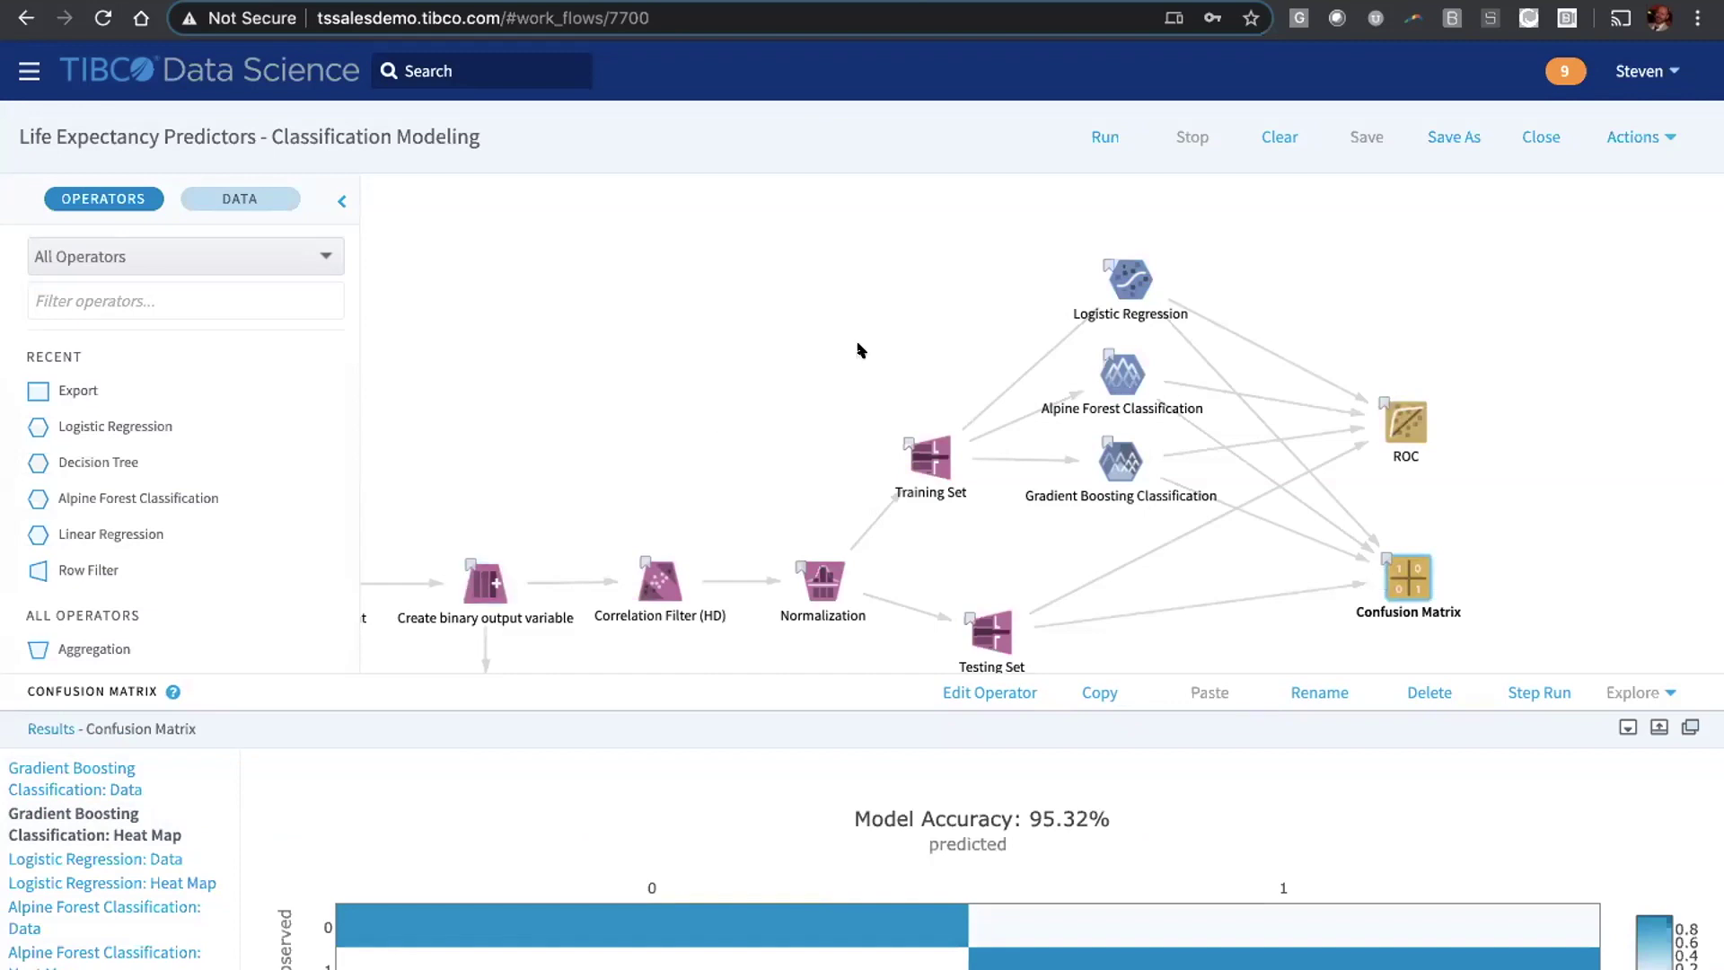
{"action": "scroll", "coordinate": [857, 350], "scroll_direction": "down", "scroll_amount": 2}
{"action": "left_click", "coordinate": [1535, 134]}
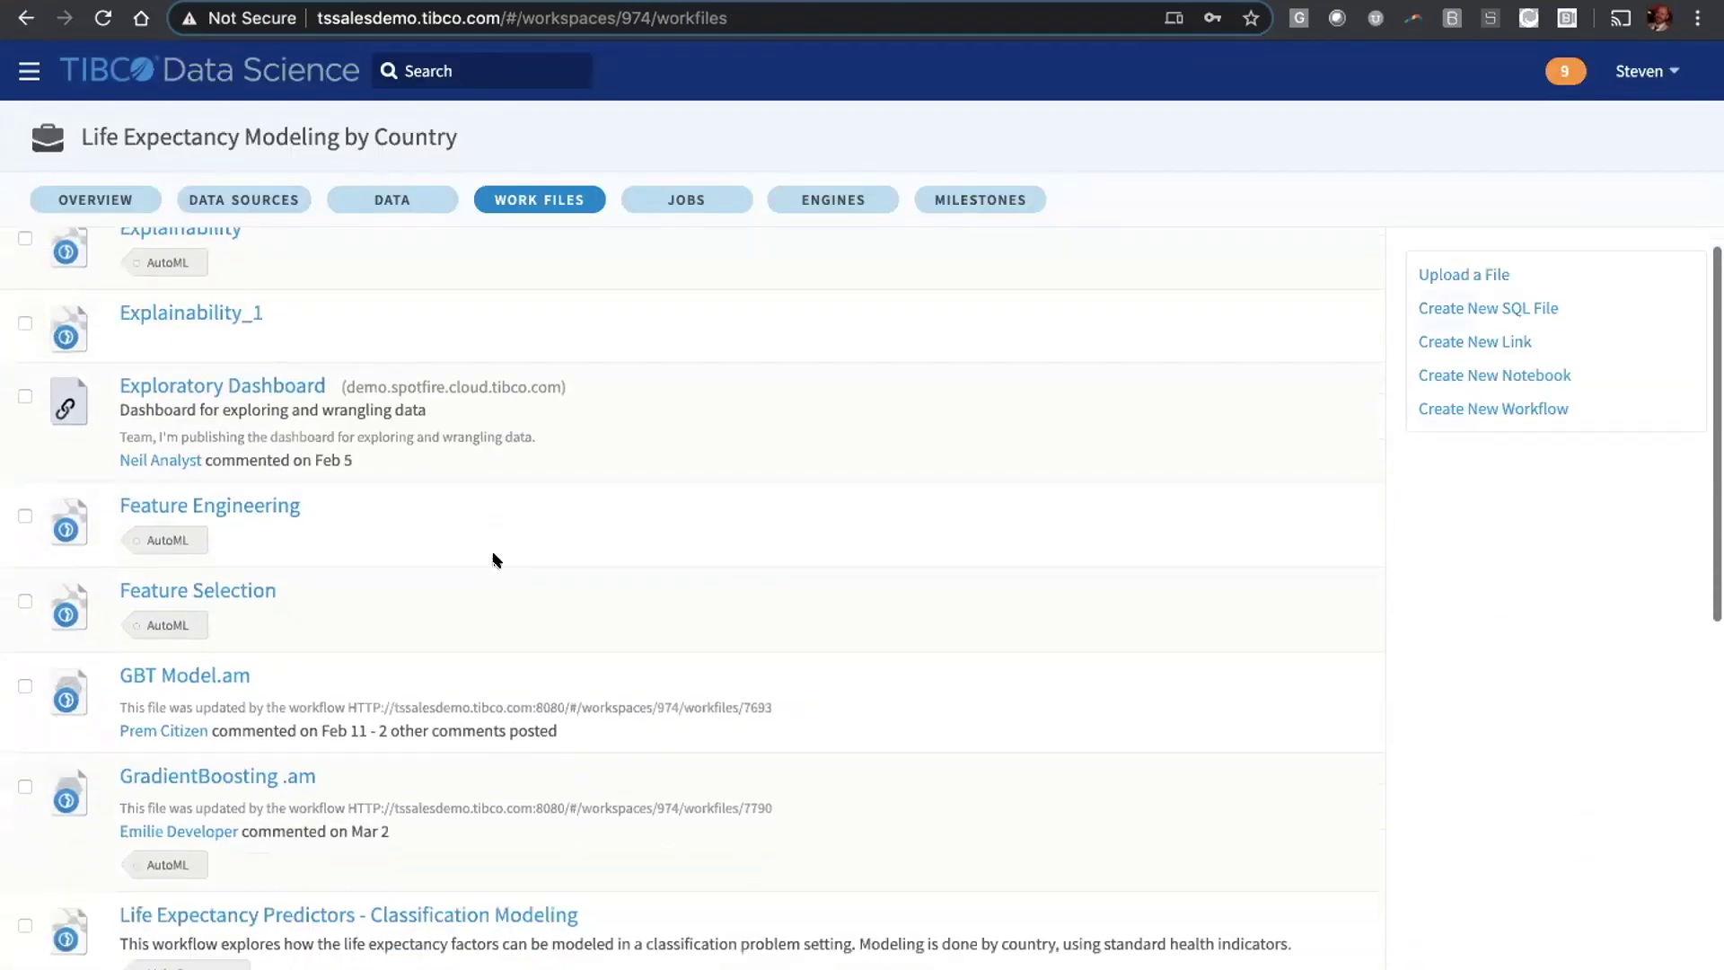
- Open the Life Expectancy Predictors - Modeling Workflow page and scroll through its Activity history
{"action": "left_click", "coordinate": [447, 604]}
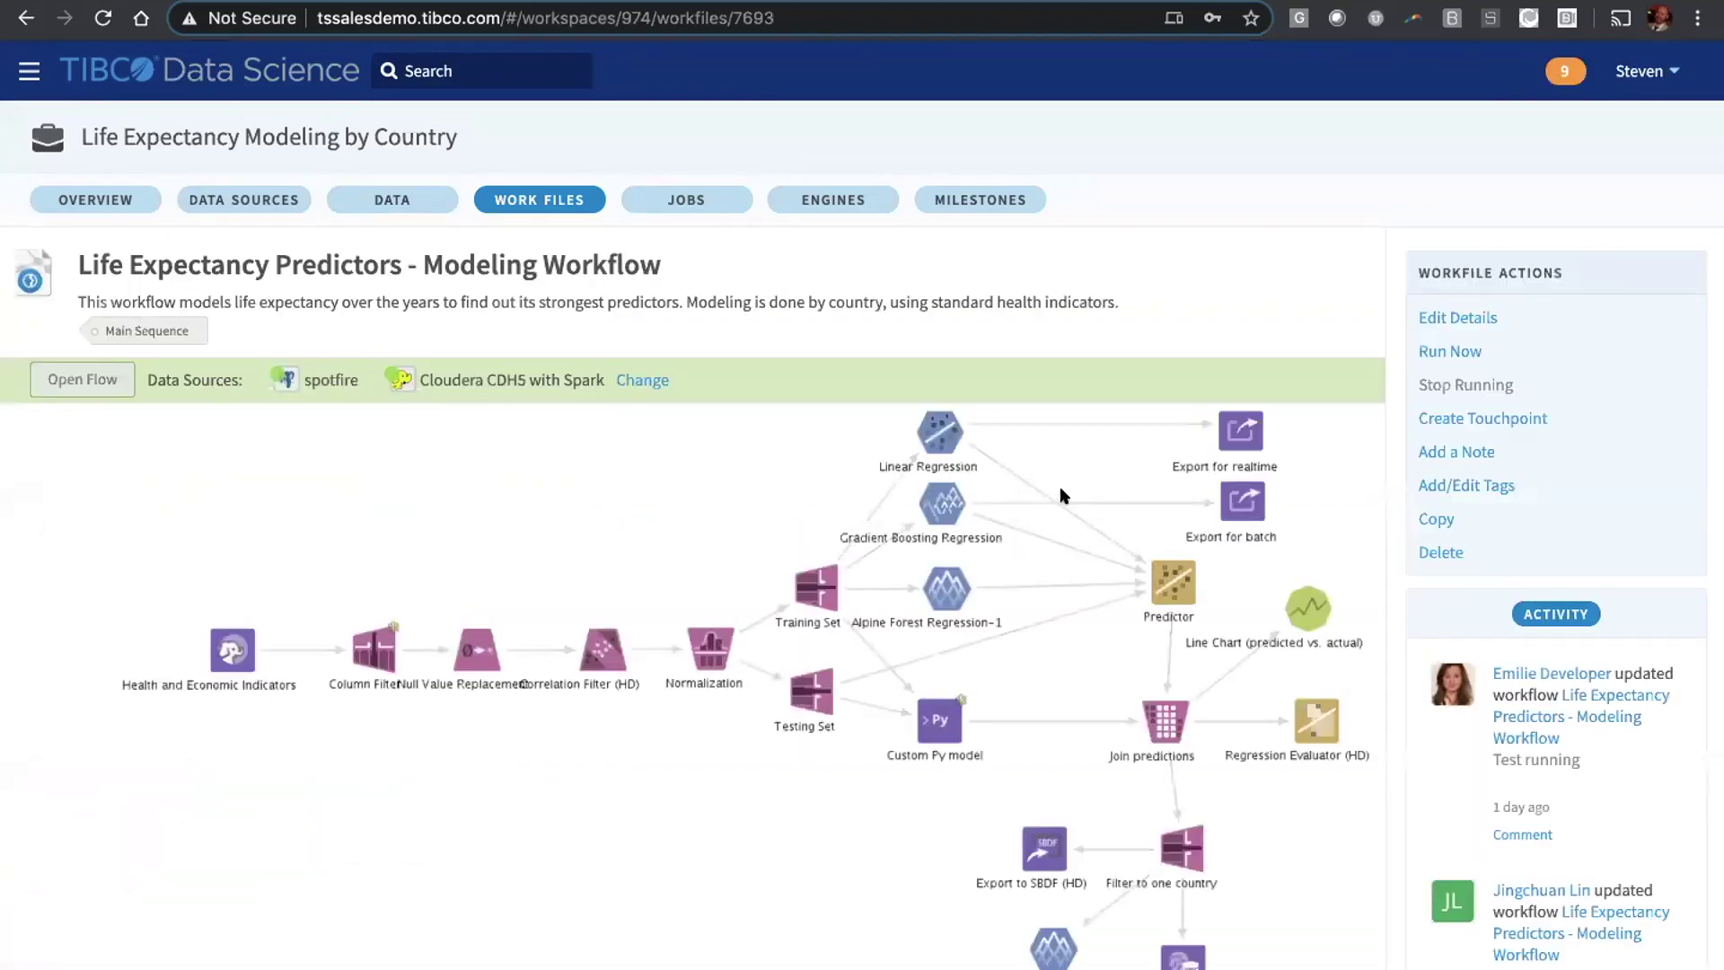
{"action": "scroll", "coordinate": [1436, 633], "scroll_direction": "down", "scroll_amount": 10}
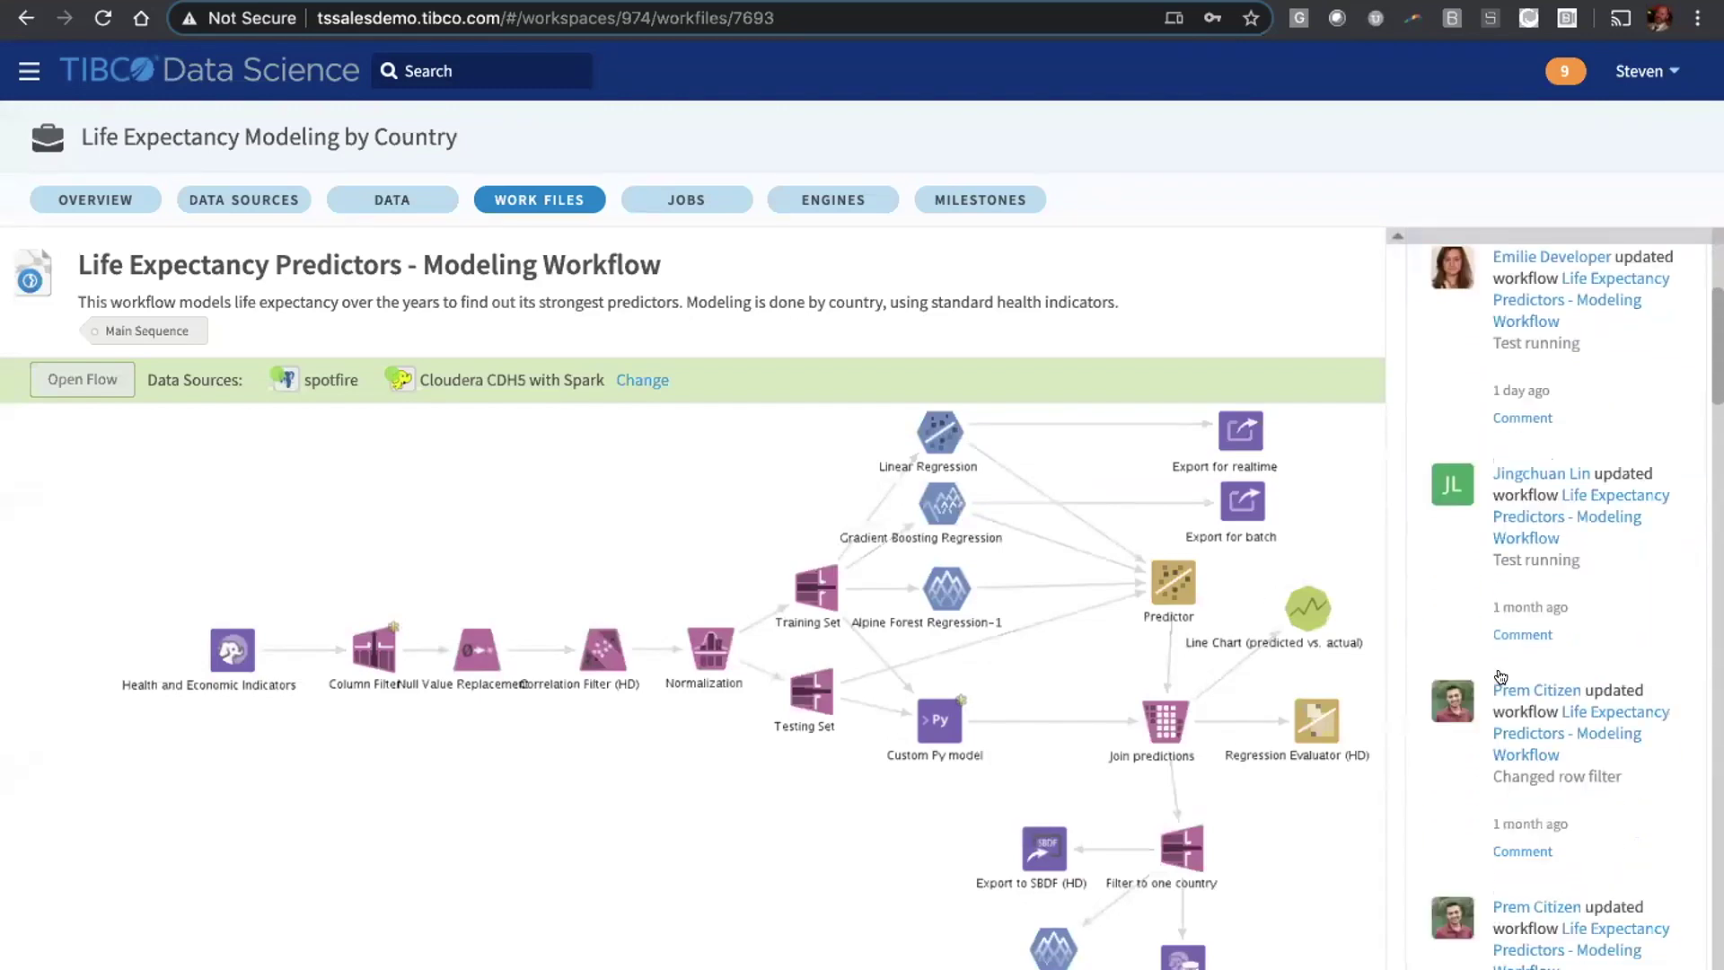
{"action": "scroll", "coordinate": [1499, 675], "scroll_direction": "down", "scroll_amount": 1}
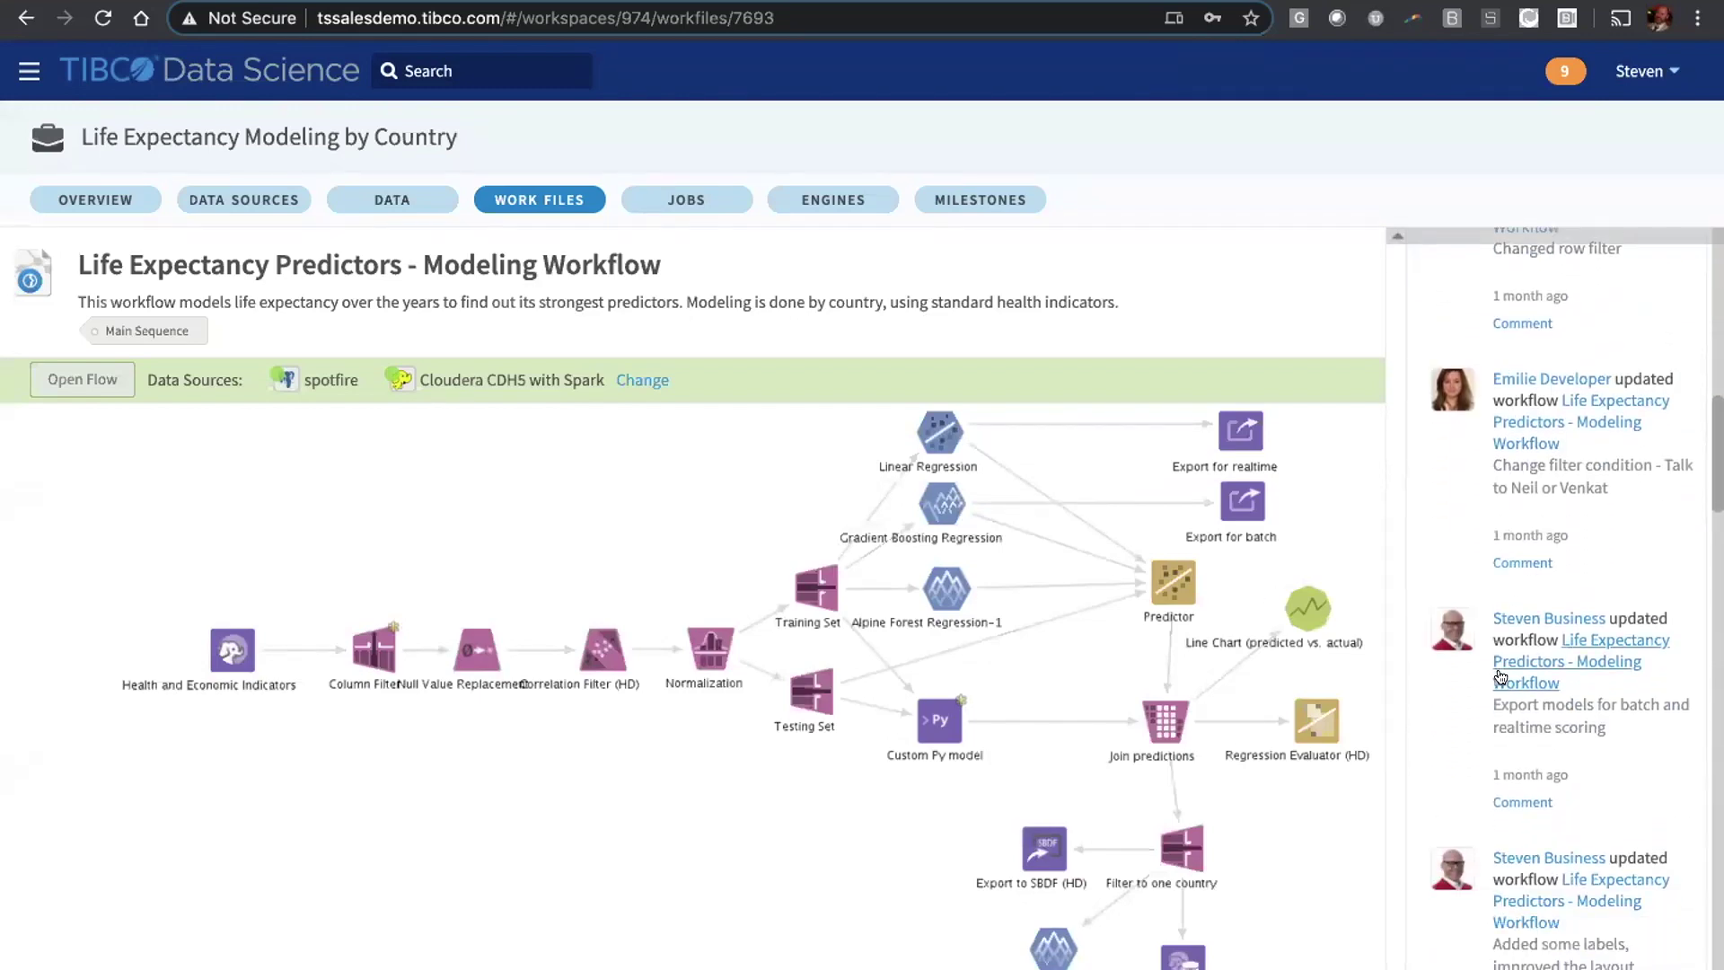
{"action": "scroll", "coordinate": [1499, 676], "scroll_direction": "down", "scroll_amount": 6}
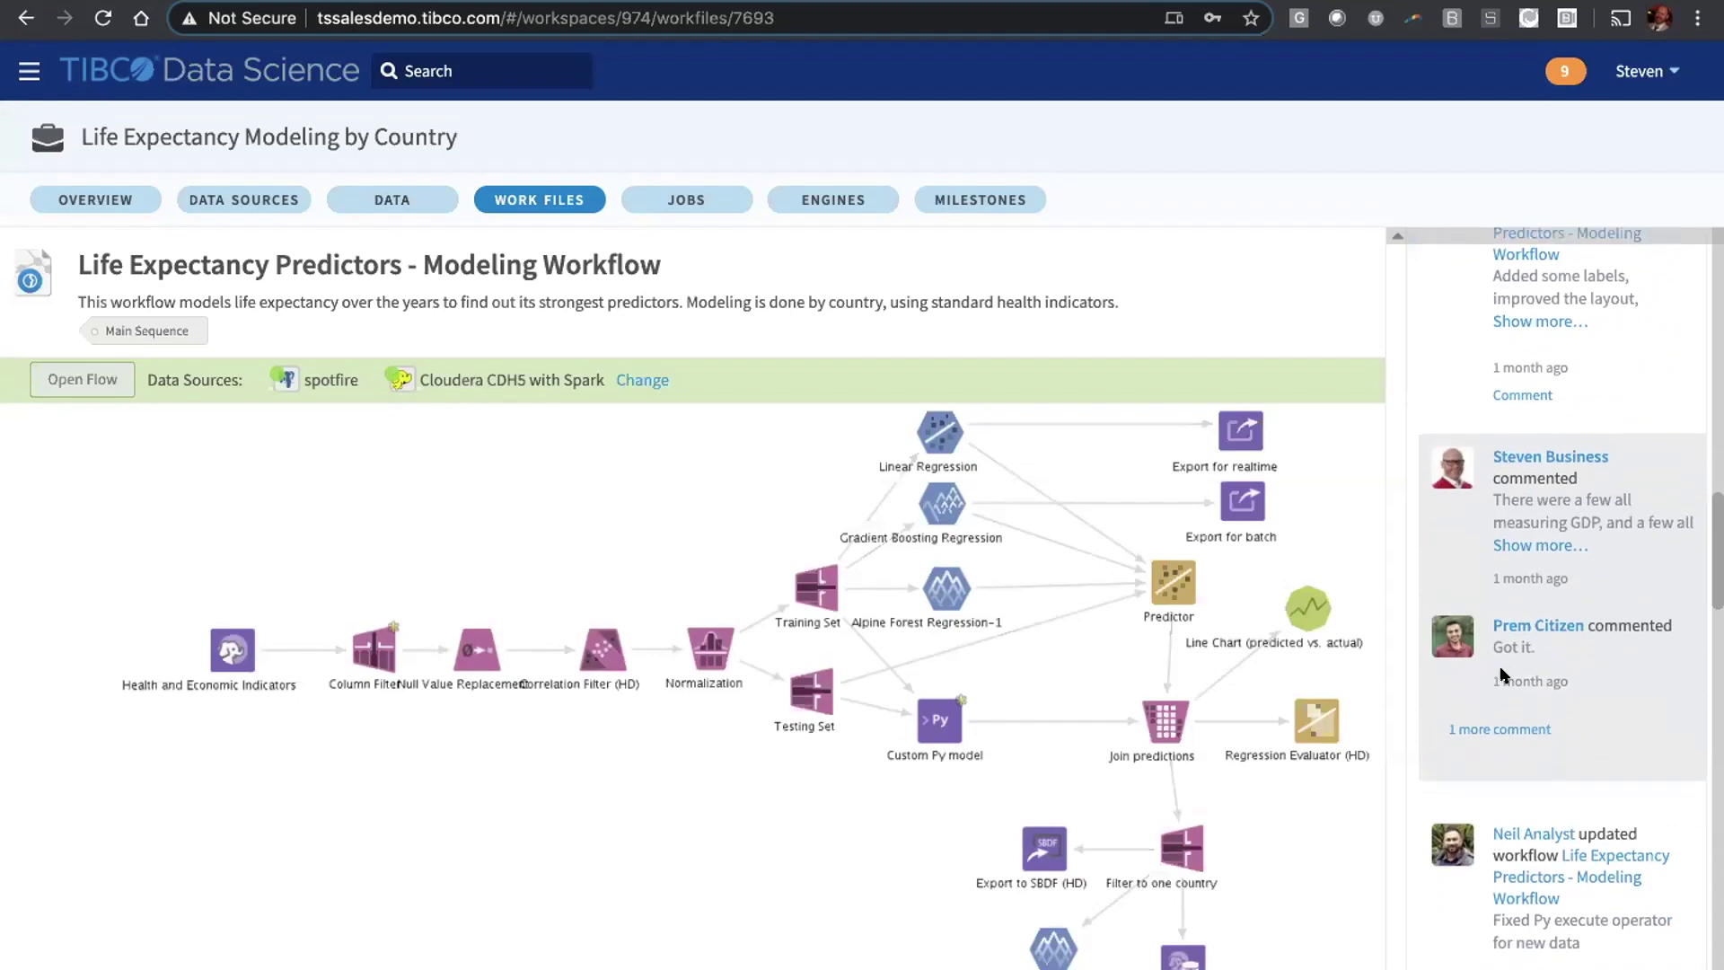
{"action": "scroll", "coordinate": [1500, 665], "scroll_direction": "down", "scroll_amount": 3}
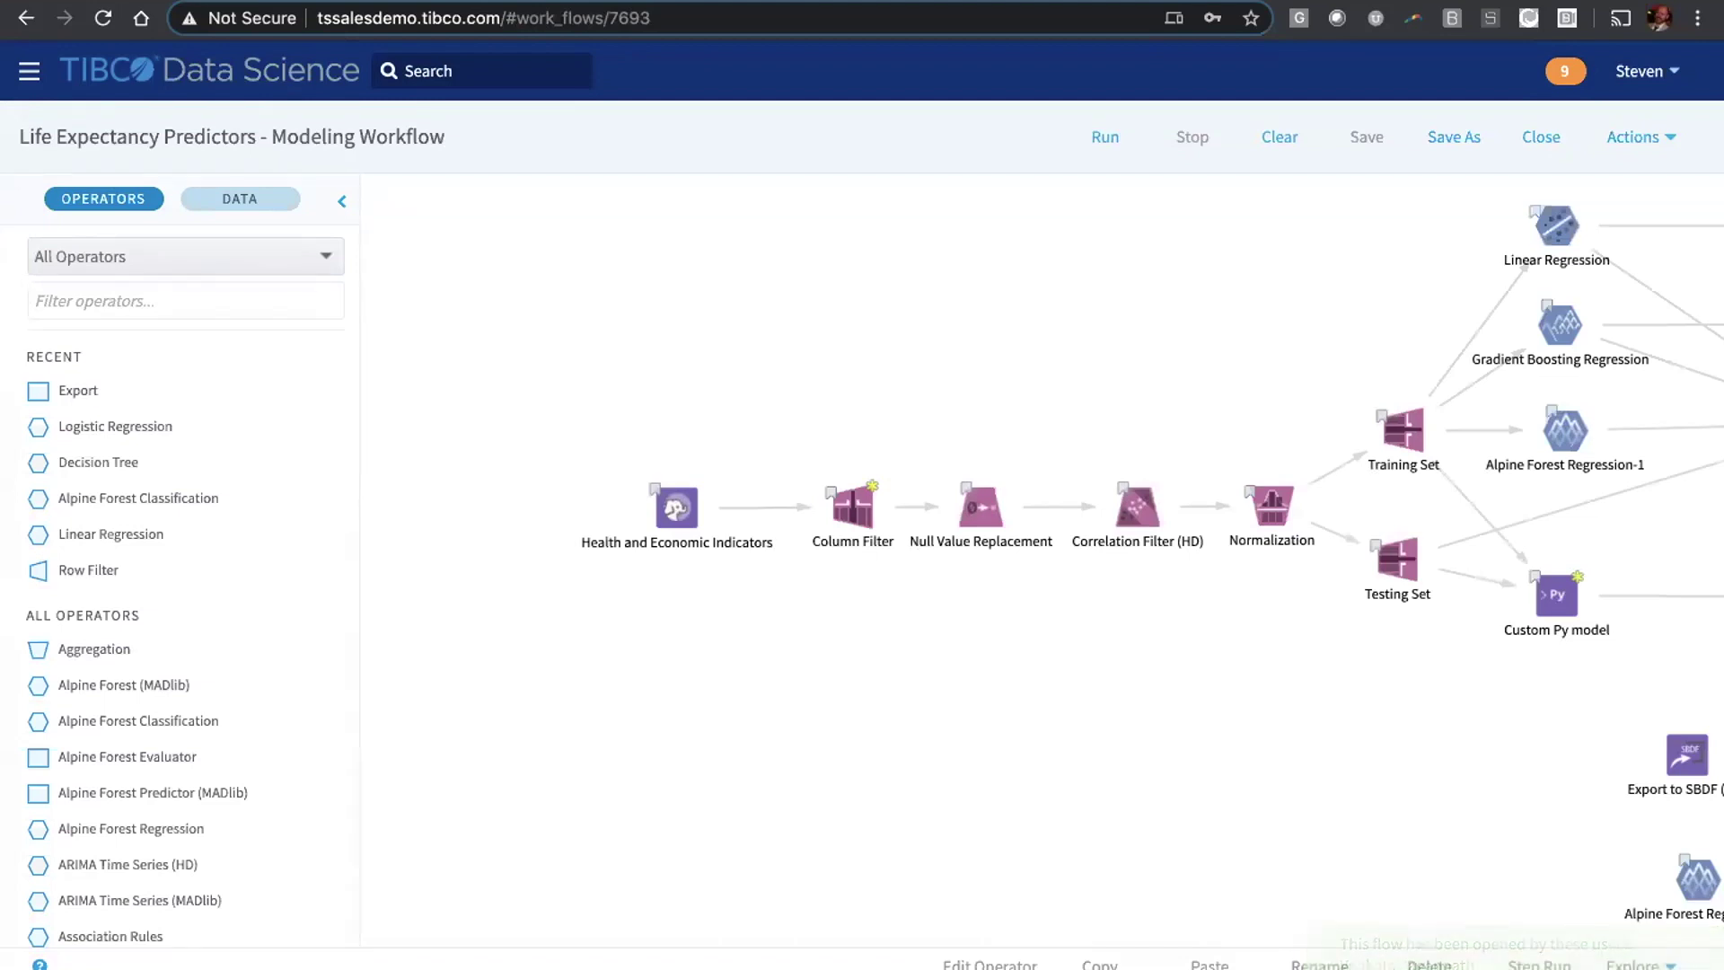
- Show Null Value Replacement output, then the Correlation Filter (HD) Correlation Results
{"action": "left_click_drag", "start_coordinate": [1254, 310], "coordinate": [1015, 296]}
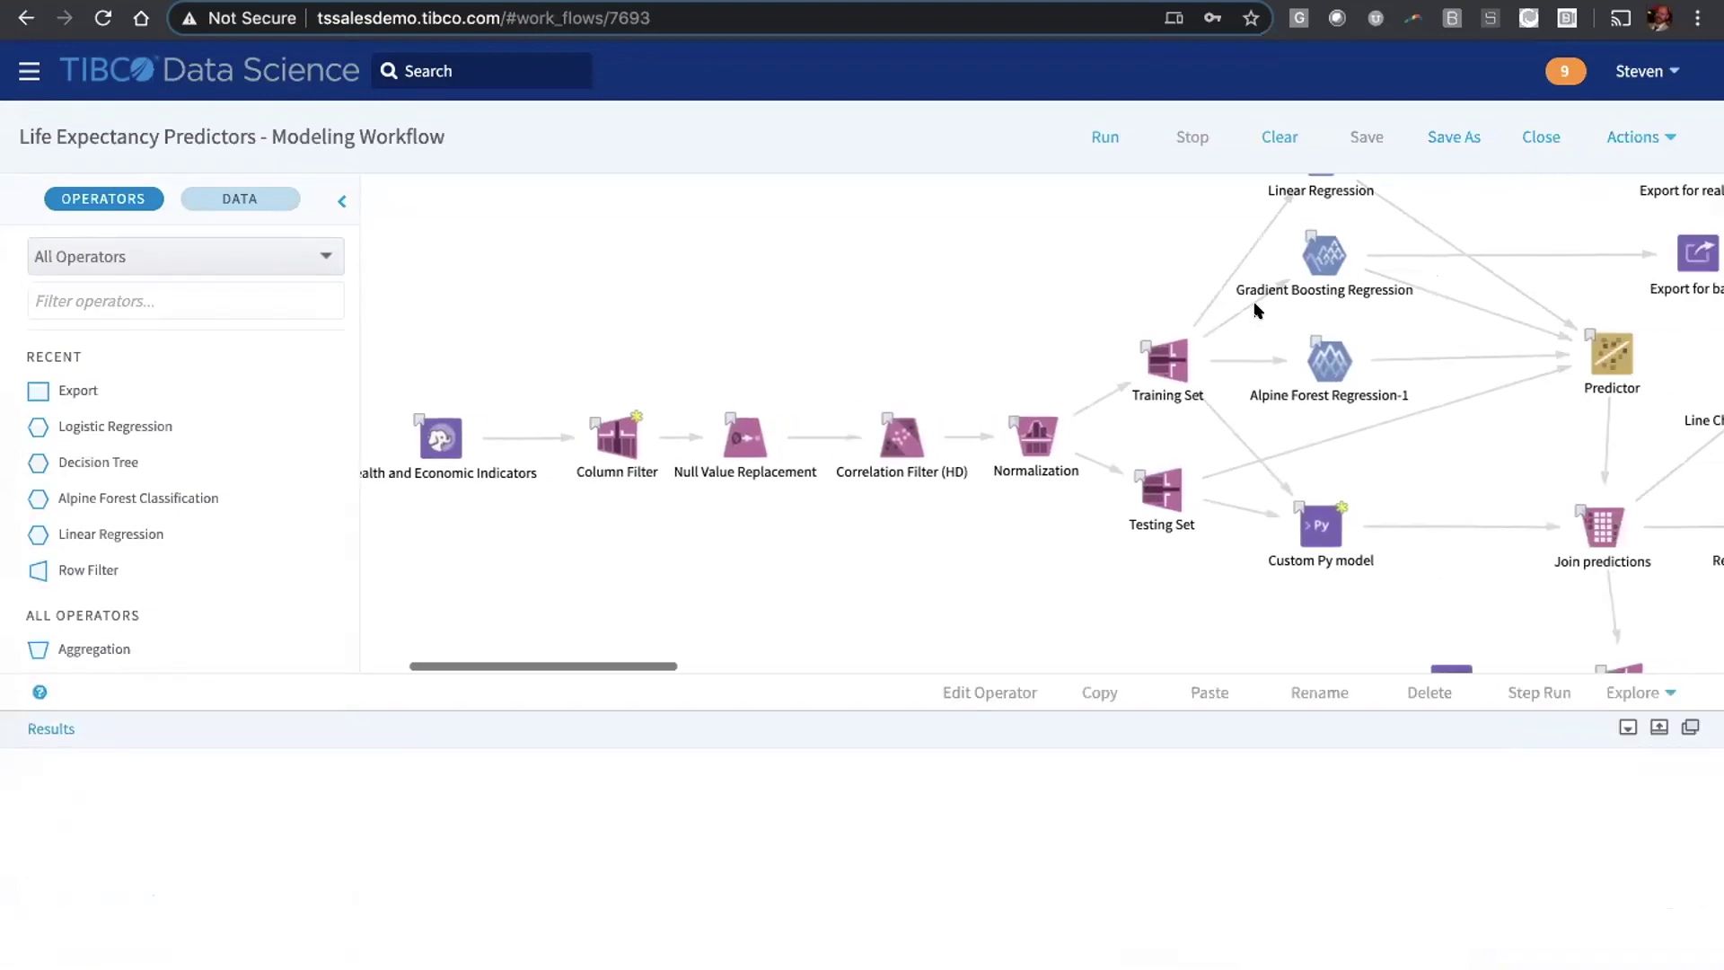
{"action": "left_click", "coordinate": [751, 439]}
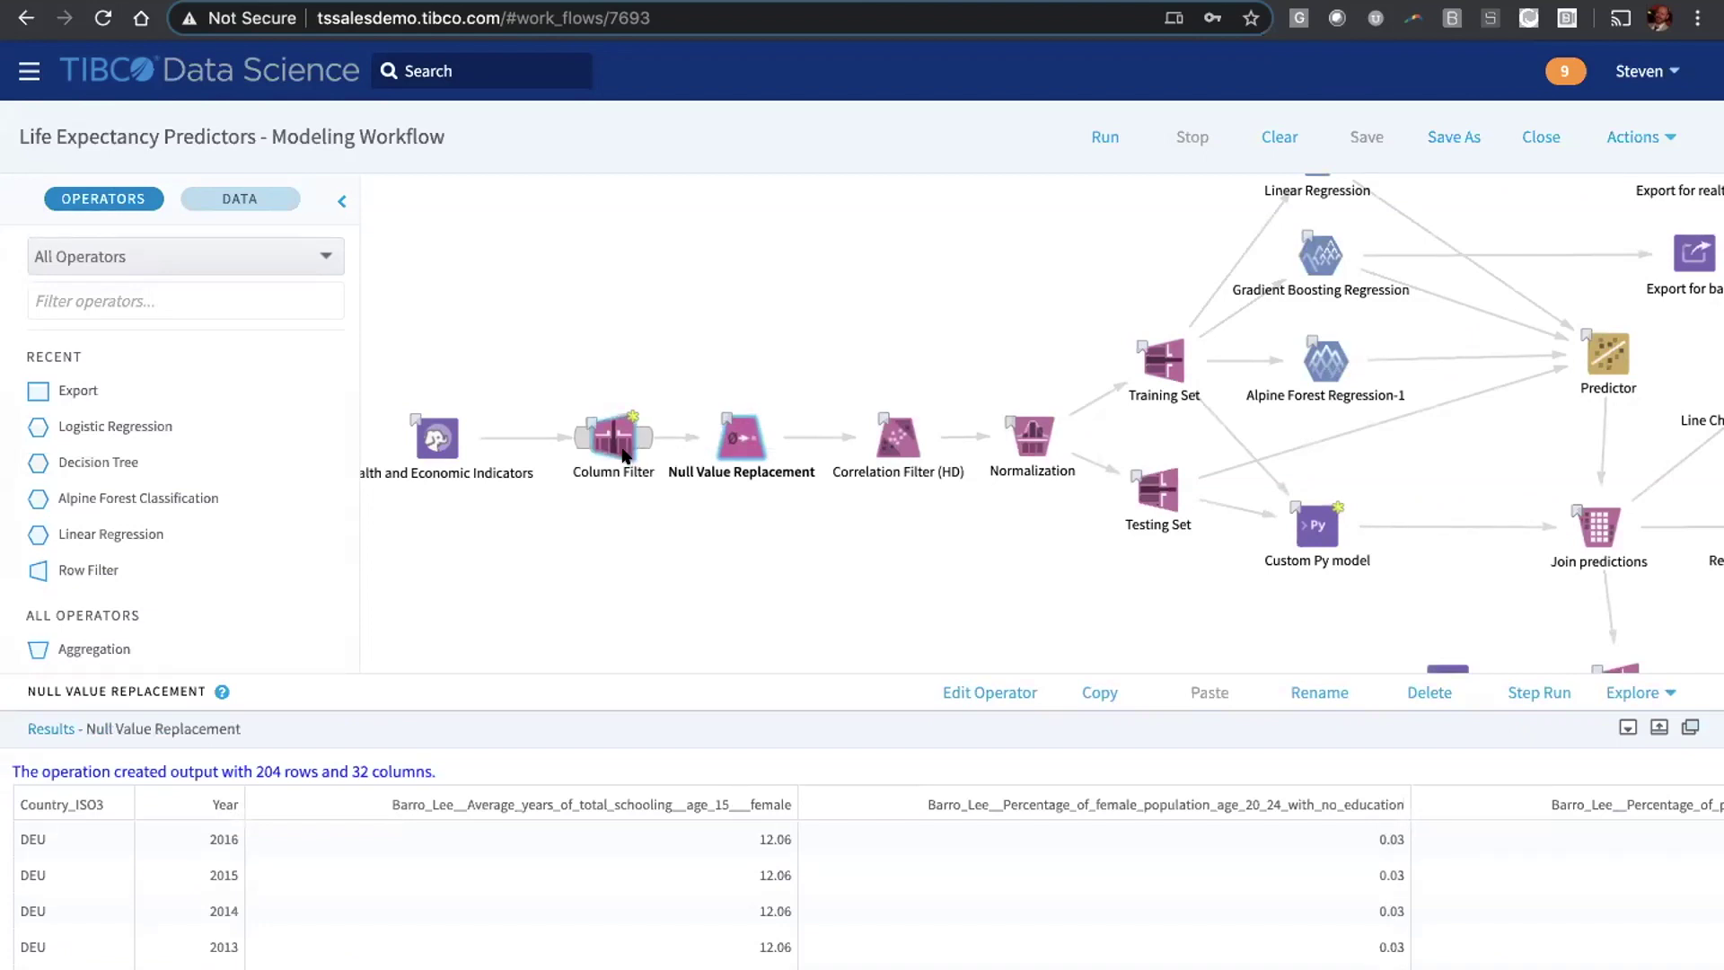
{"action": "left_click", "coordinate": [886, 444]}
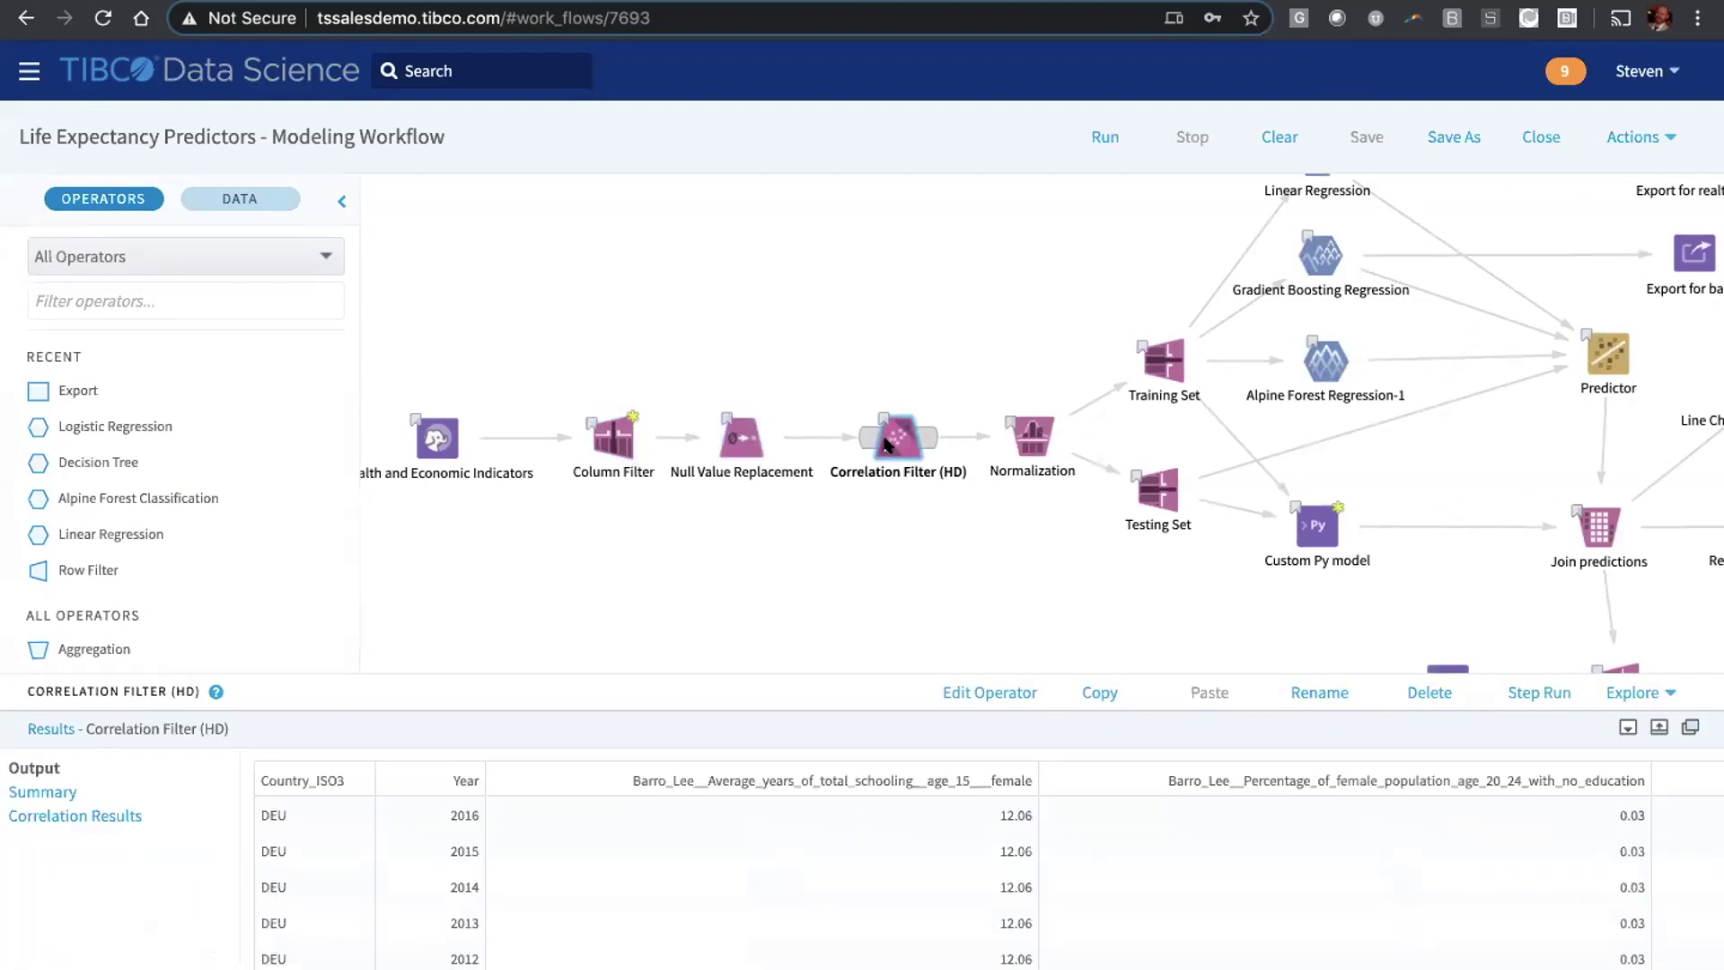
{"action": "left_click", "coordinate": [150, 819]}
- Maximize the results panel to browse column correlations and filtering reasons, then restore it
{"action": "left_click", "coordinate": [1656, 724]}
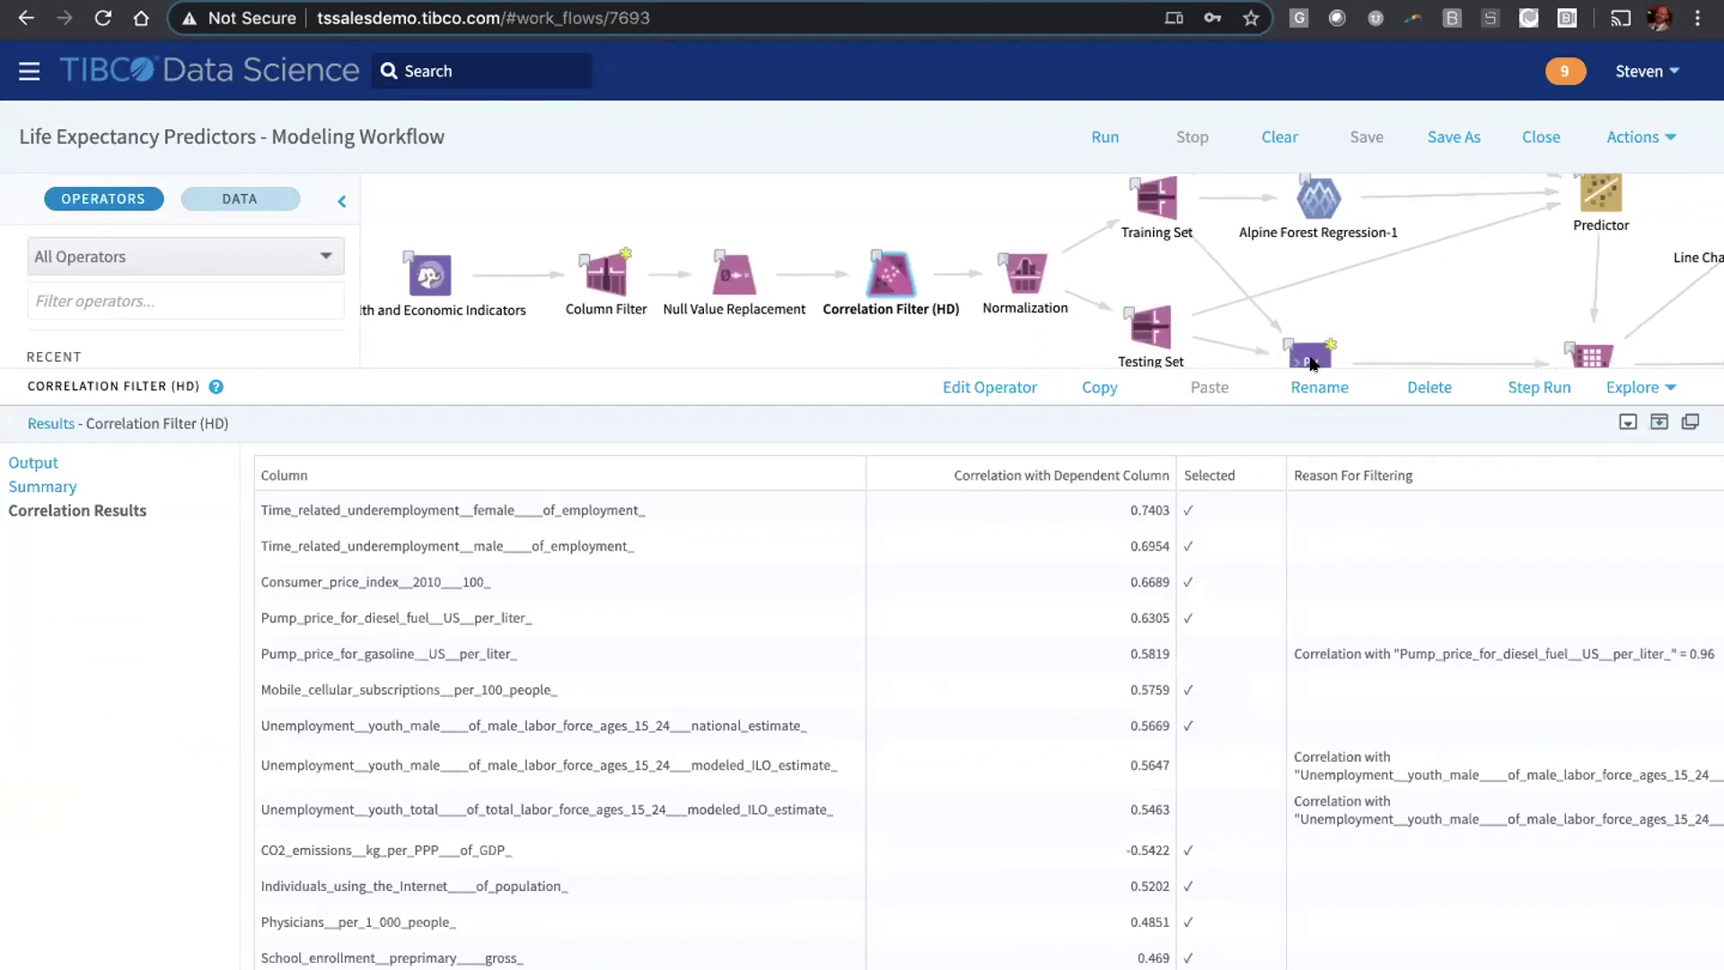
{"action": "scroll", "coordinate": [1302, 573], "scroll_direction": "right", "scroll_amount": 4}
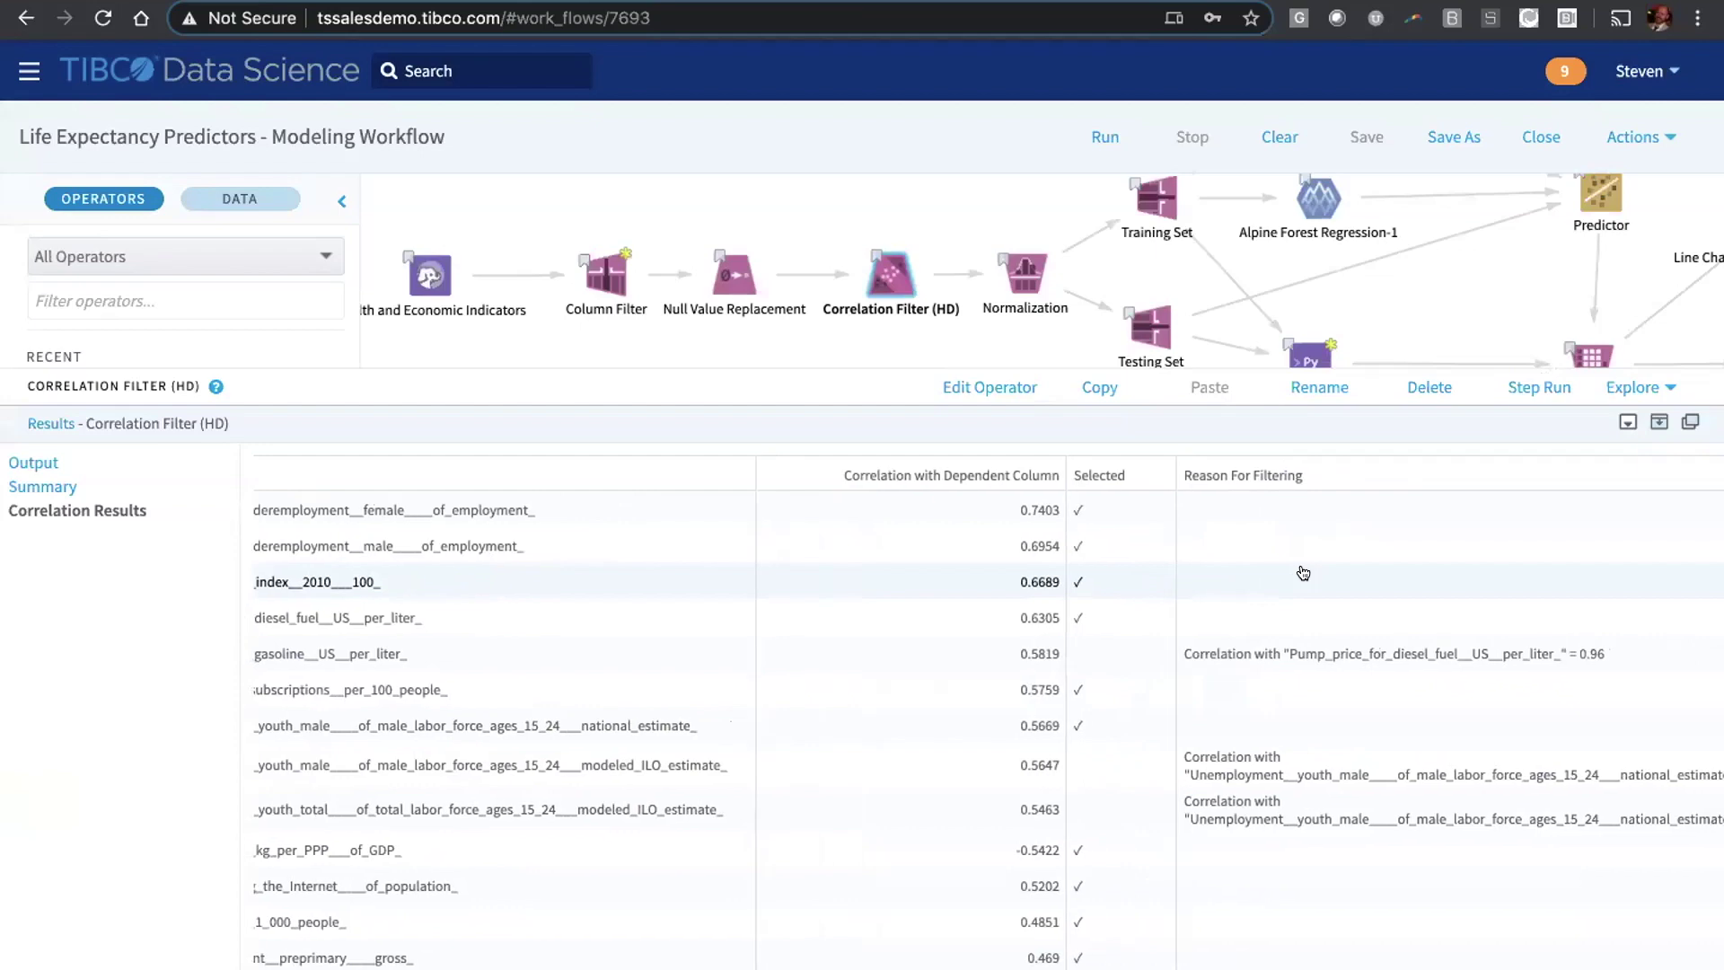
{"action": "scroll", "coordinate": [1303, 572], "scroll_direction": "down", "scroll_amount": 5}
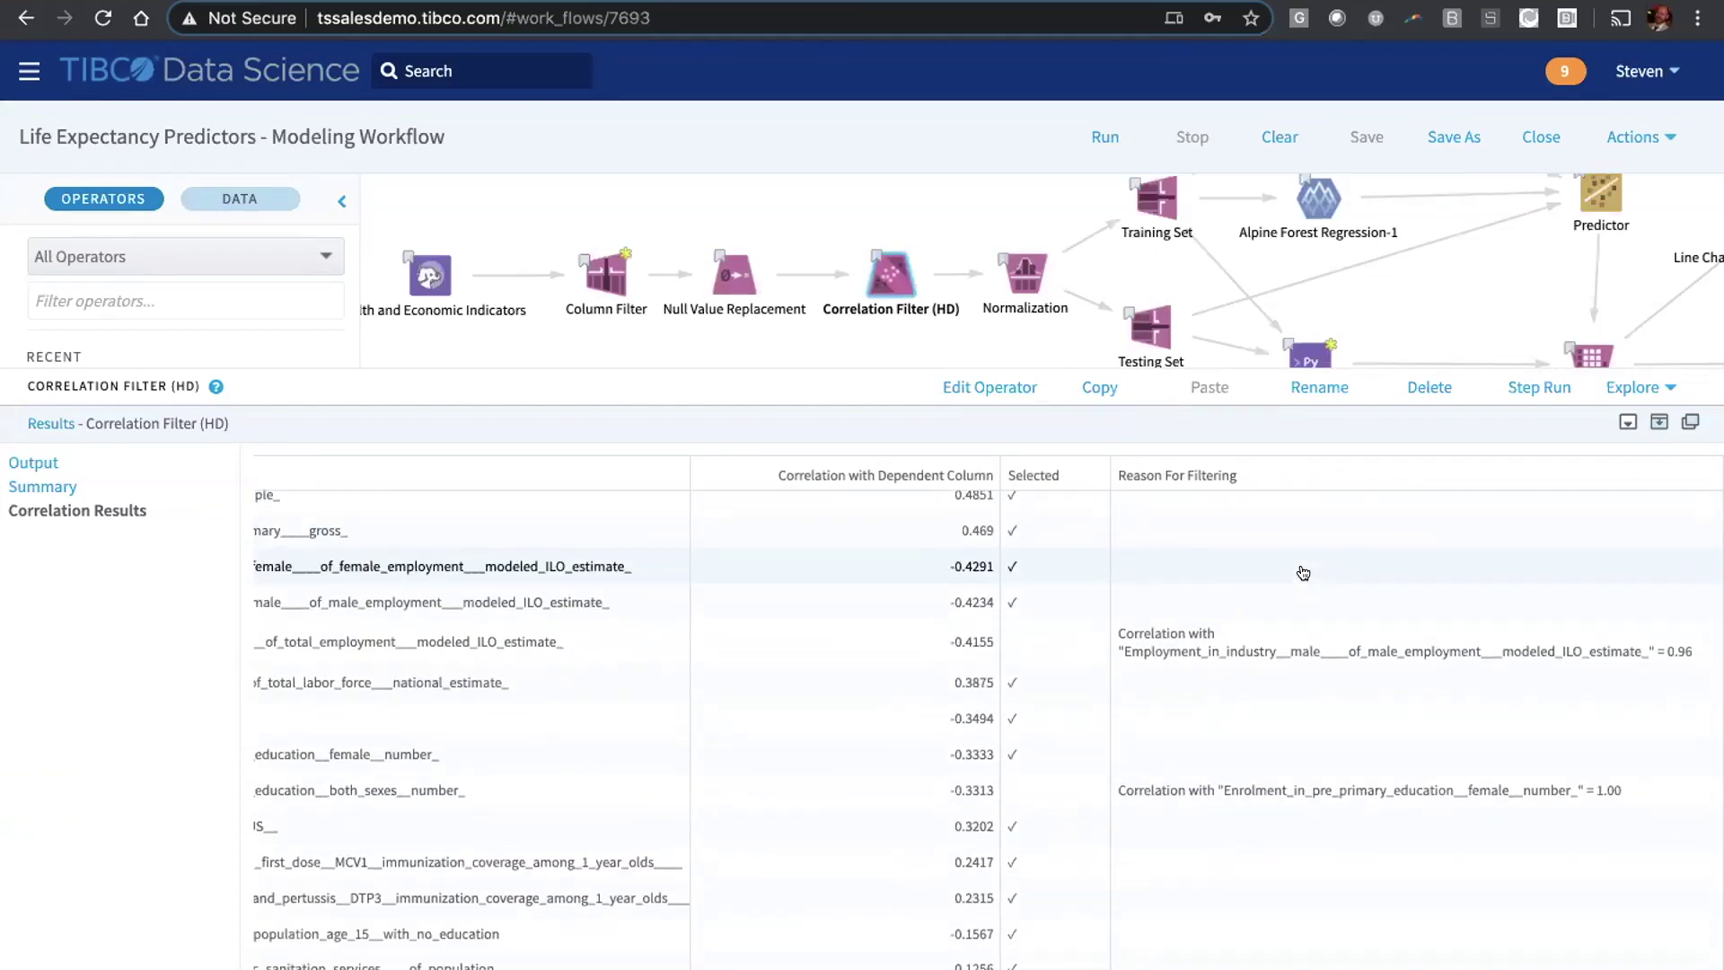
{"action": "scroll", "coordinate": [1303, 573], "scroll_direction": "left", "scroll_amount": 2}
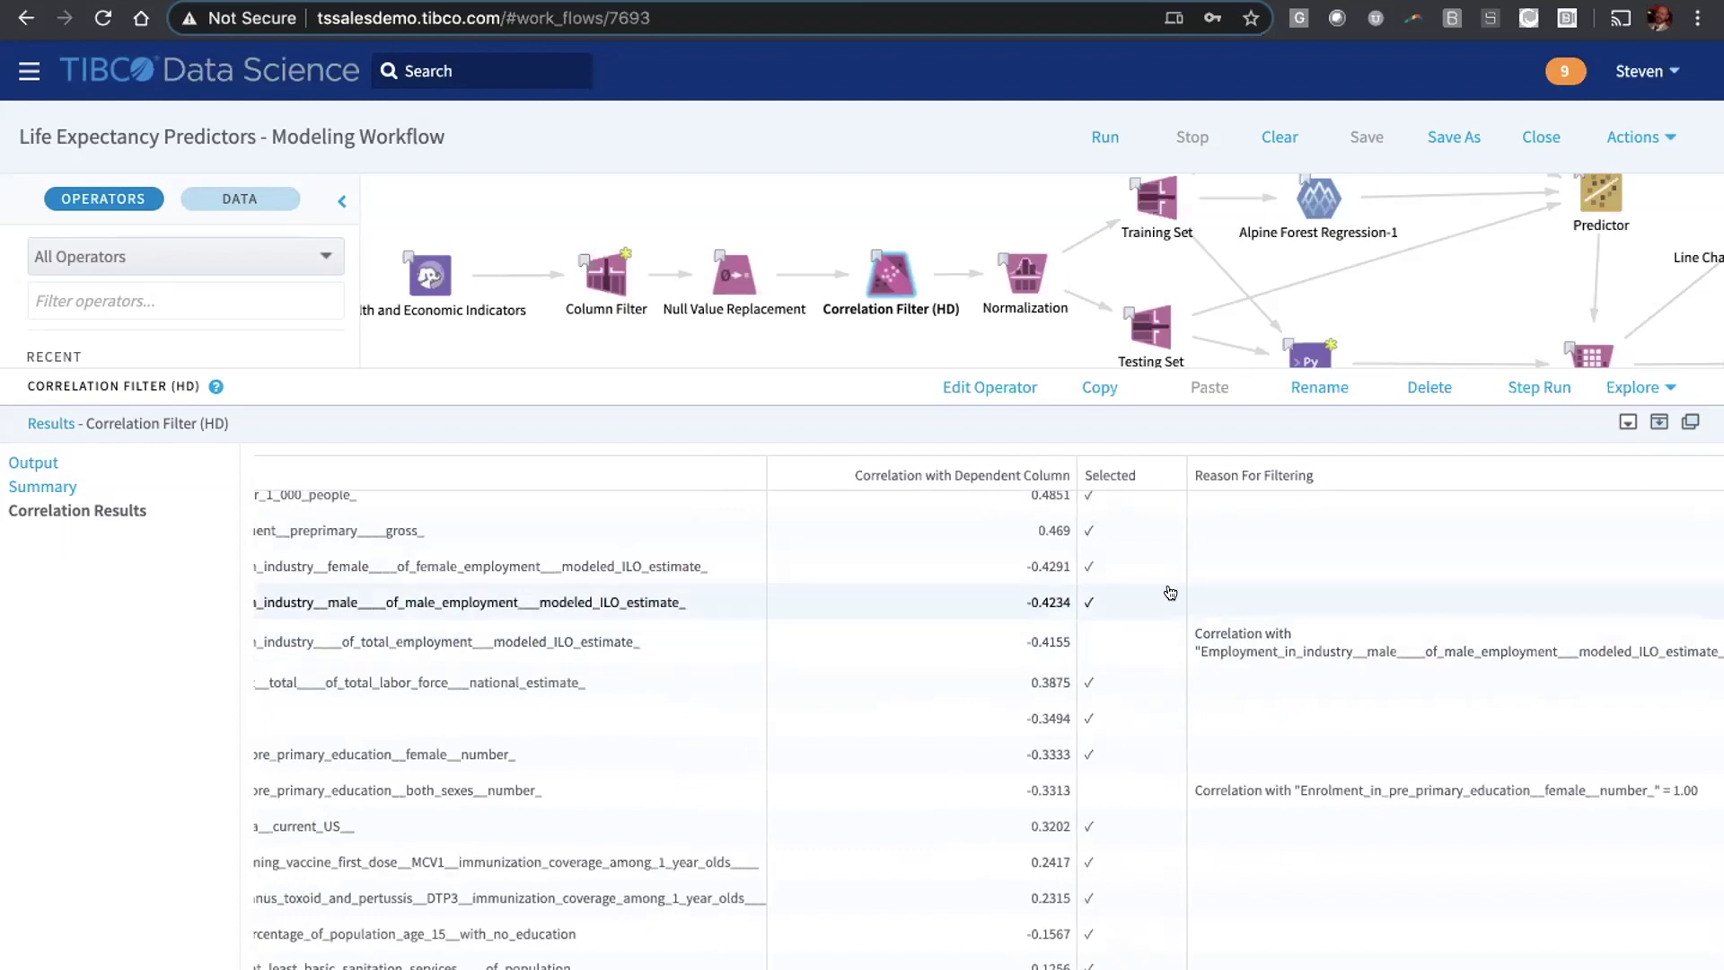
{"action": "scroll", "coordinate": [1269, 601], "scroll_direction": "right", "scroll_amount": 2}
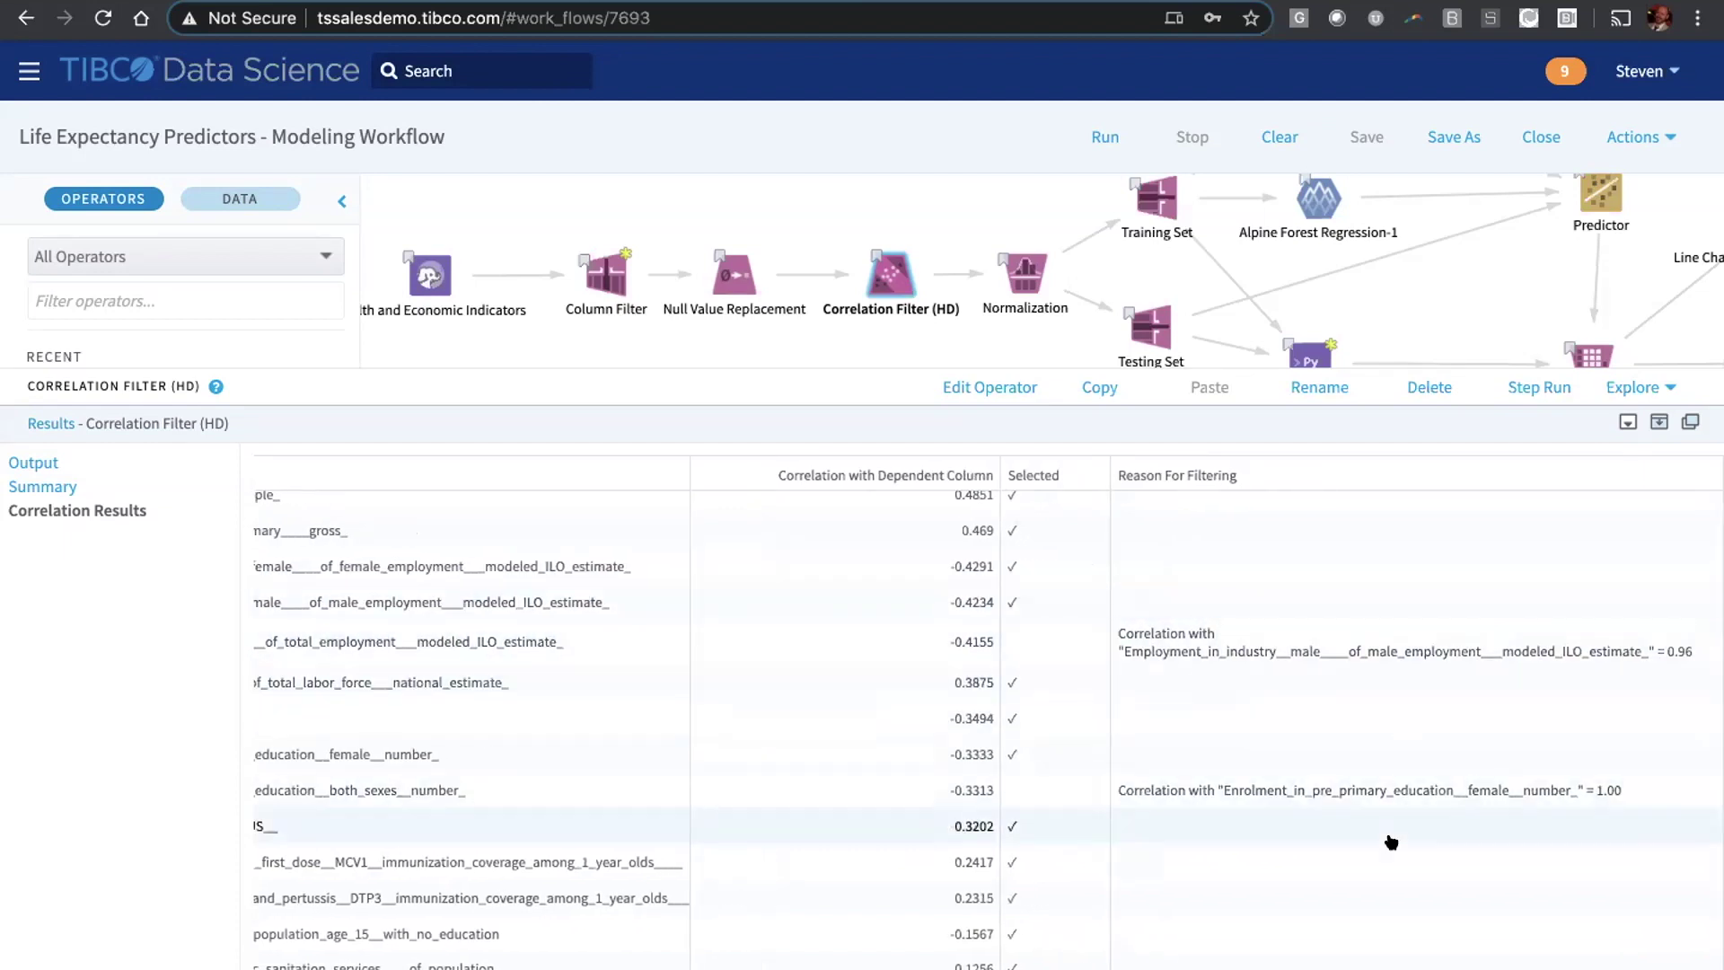
{"action": "left_click", "coordinate": [1655, 424]}
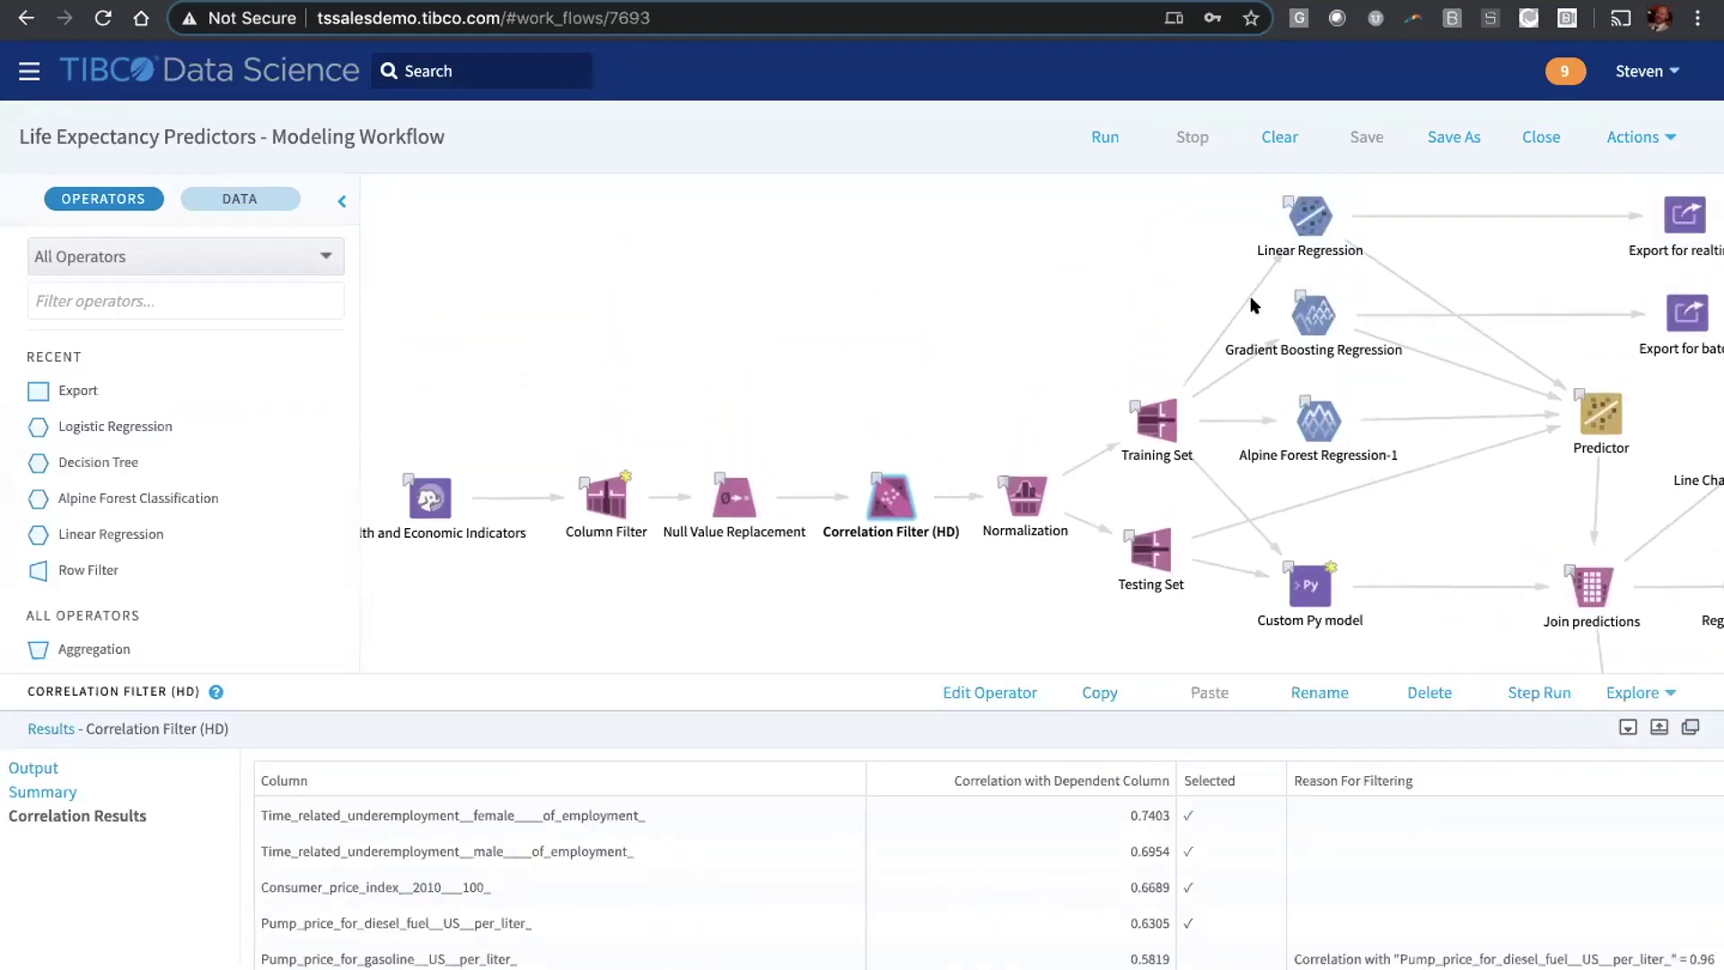
{"action": "scroll", "coordinate": [1253, 303], "scroll_direction": "right", "scroll_amount": 3}
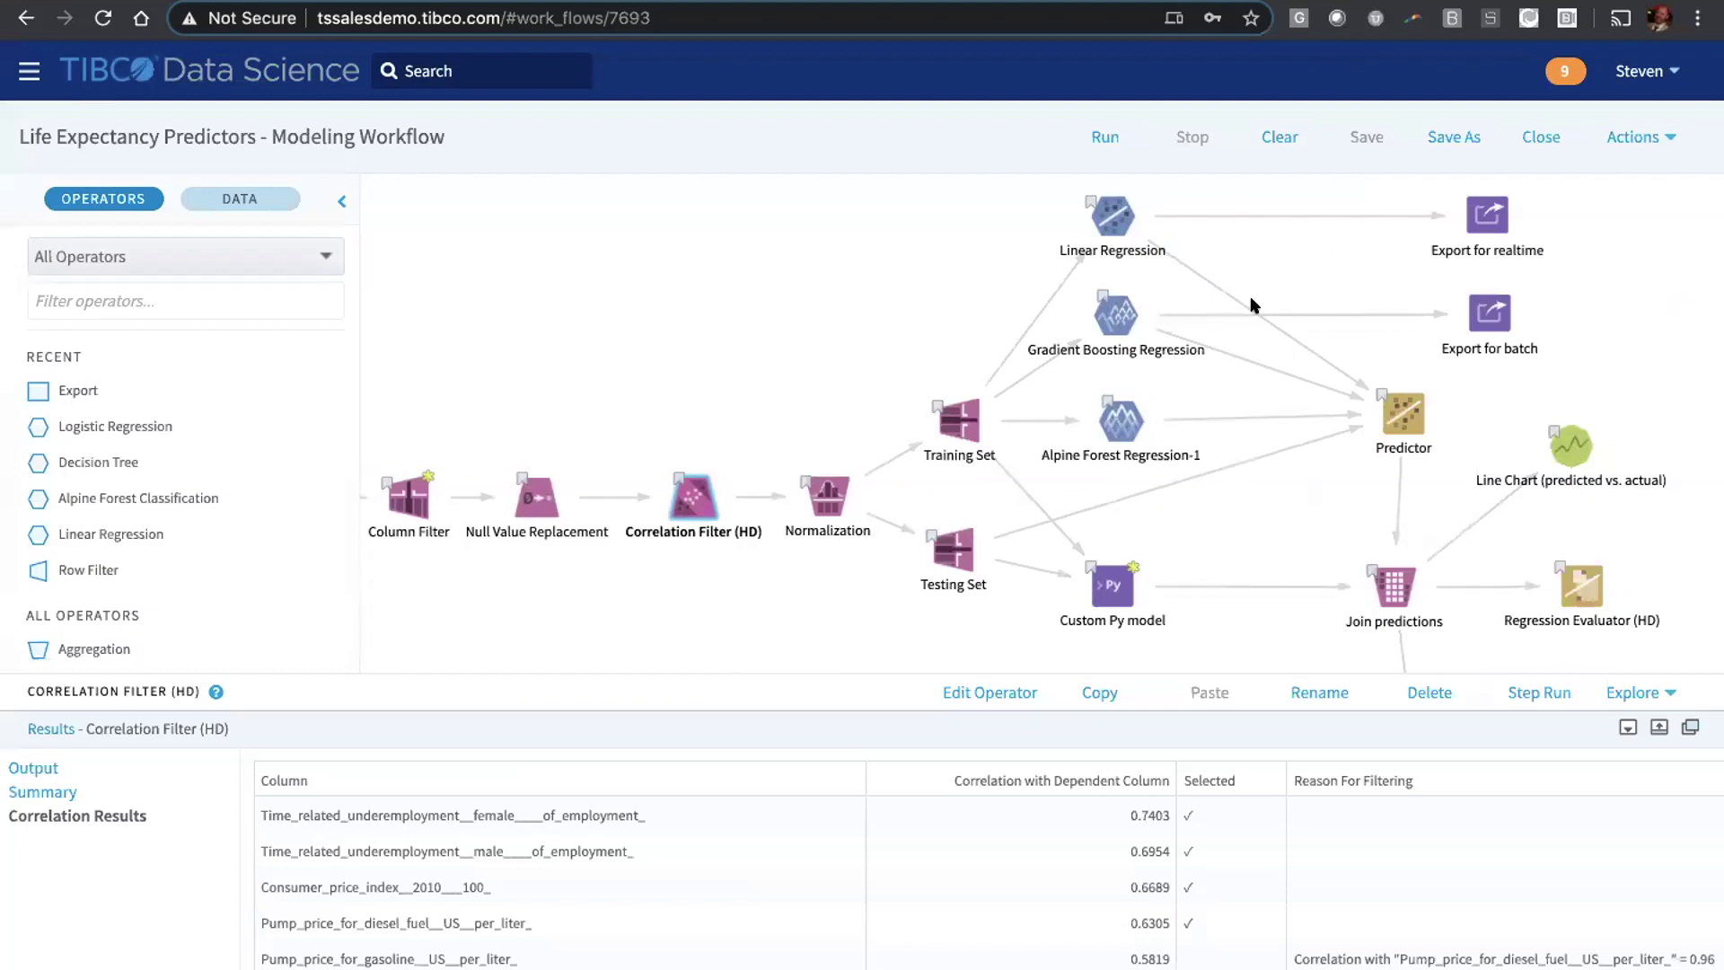
{"action": "scroll", "coordinate": [1252, 304], "scroll_direction": "right", "scroll_amount": 2}
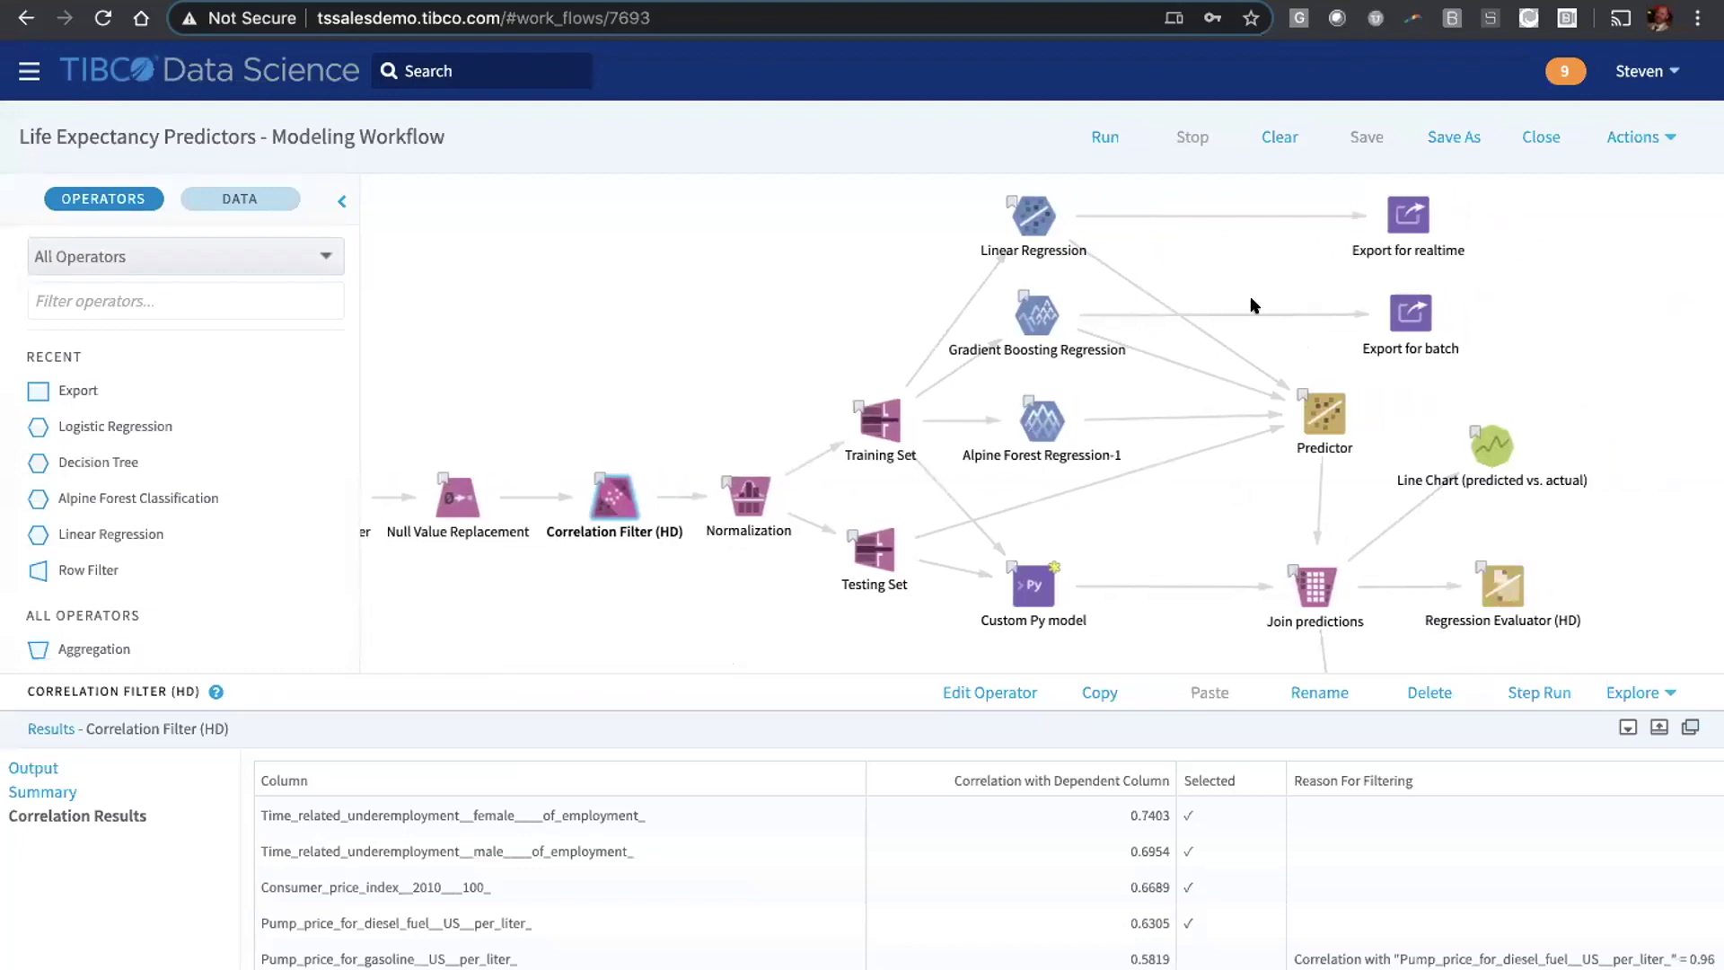
{"action": "scroll", "coordinate": [1253, 303], "scroll_direction": "down", "scroll_amount": 1}
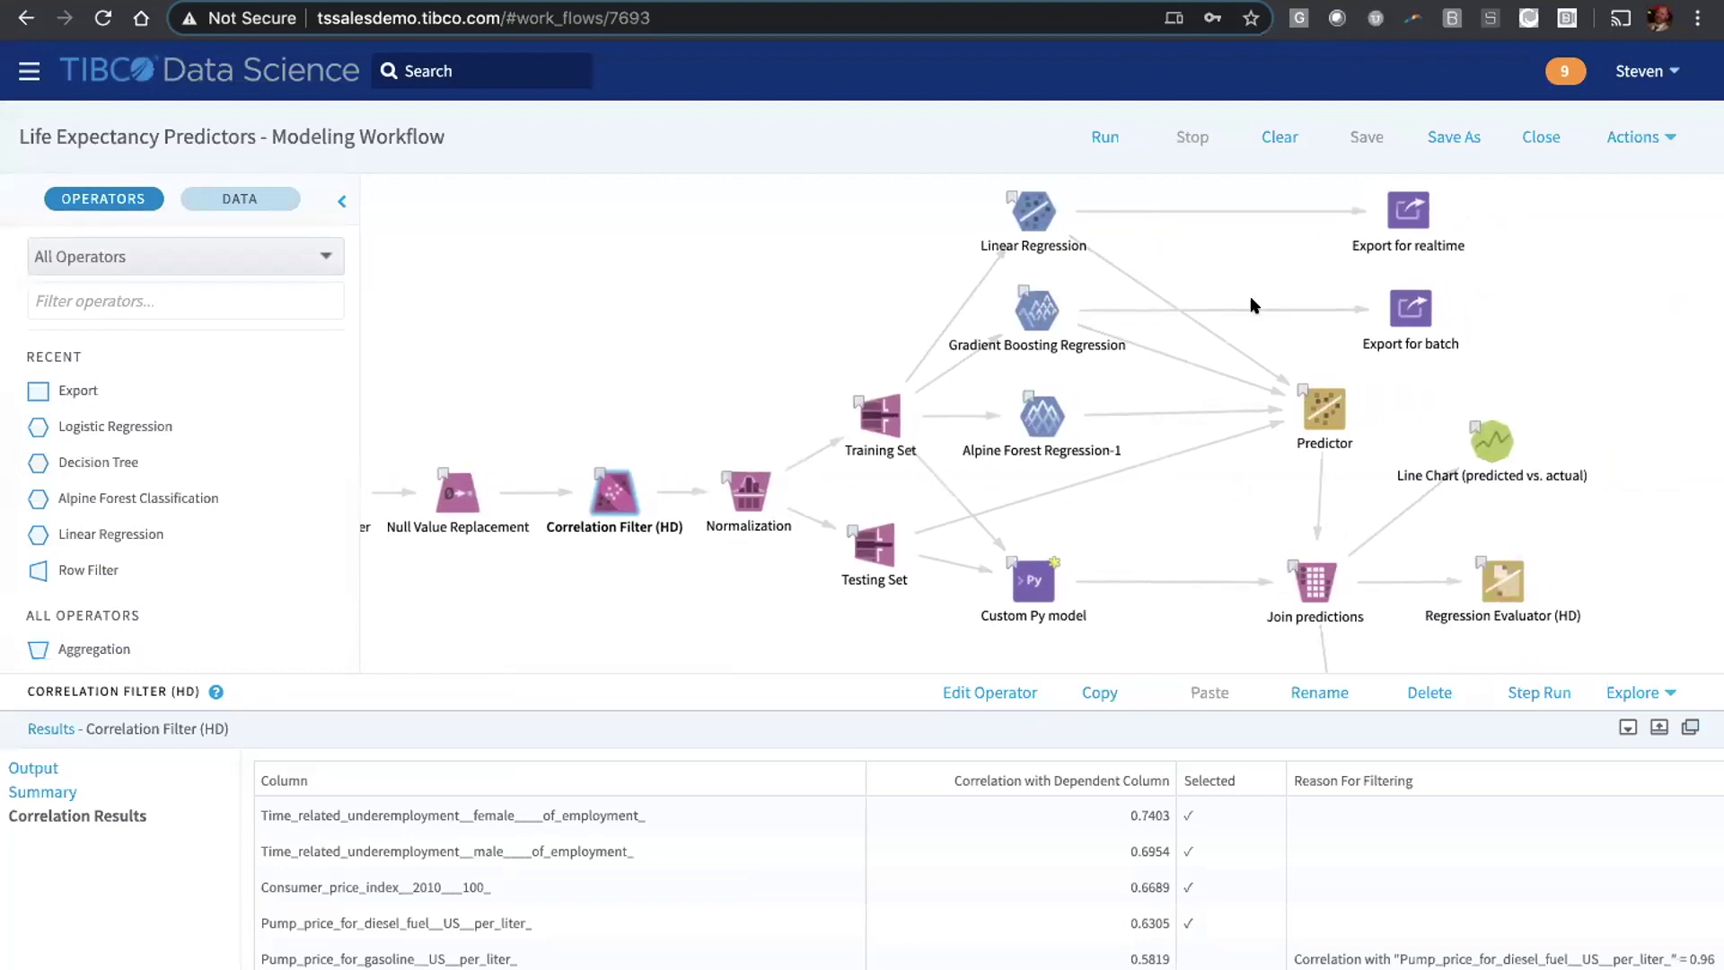
- Review Normalization output, Training and Testing sets, and Linear Regression summary, residual and Q-Q plots
{"action": "left_click", "coordinate": [754, 462]}
{"action": "left_click", "coordinate": [876, 414]}
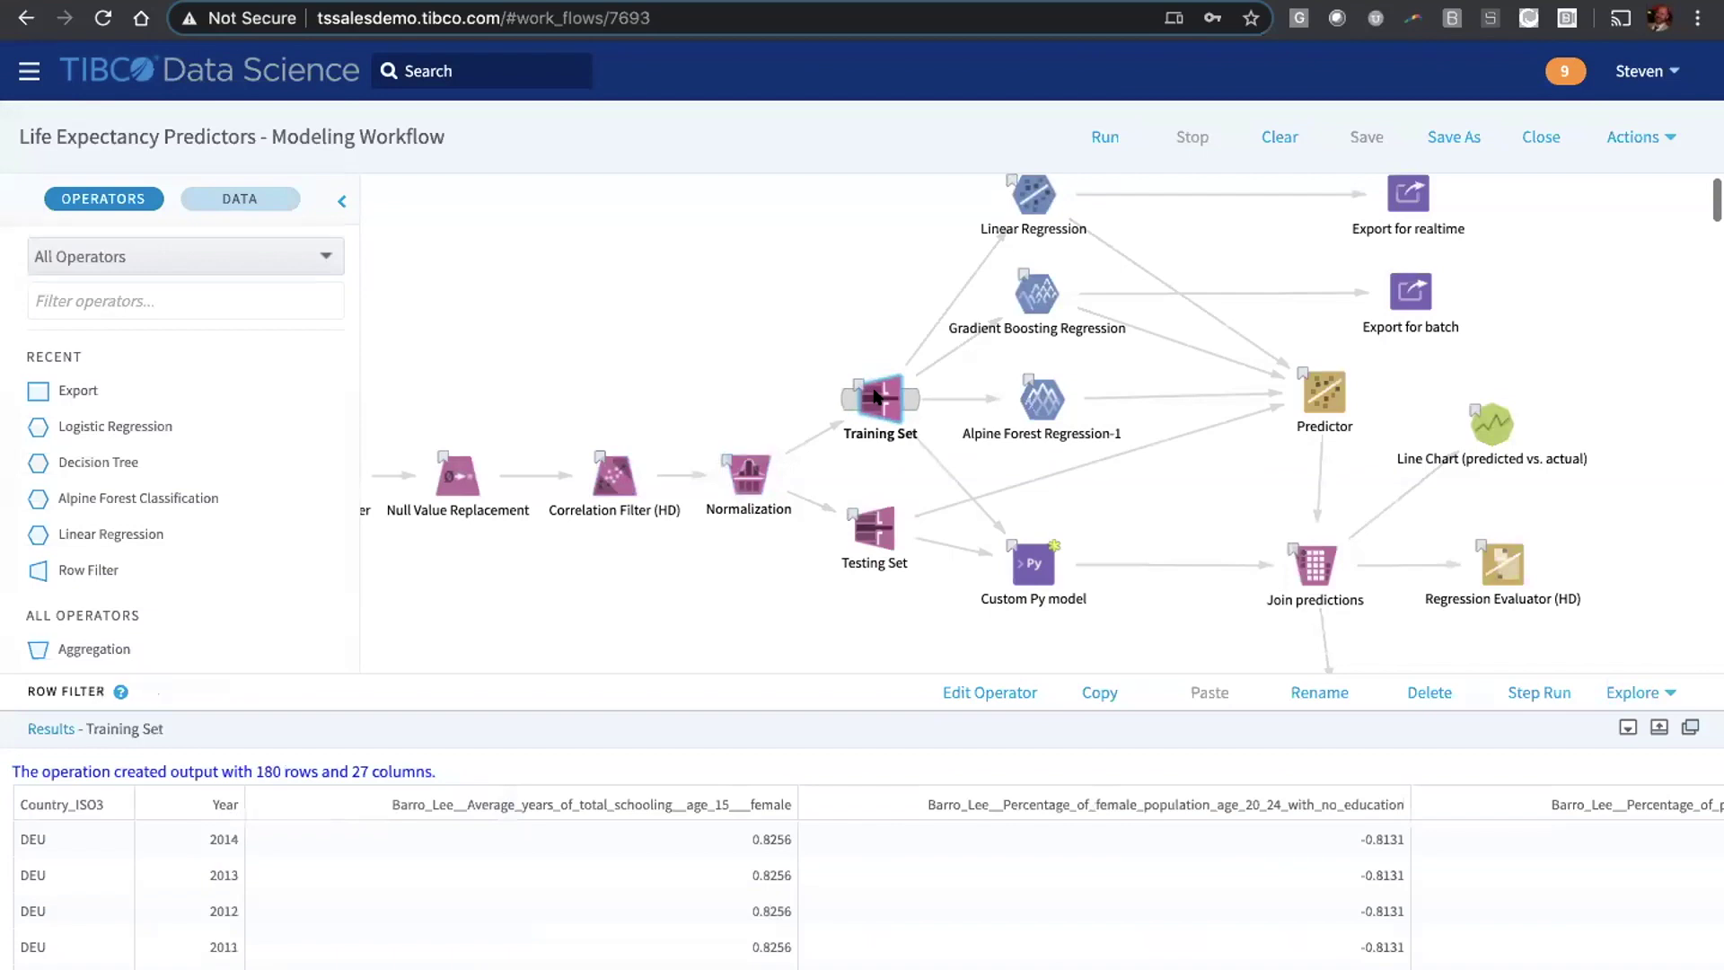
{"action": "left_click", "coordinate": [873, 529]}
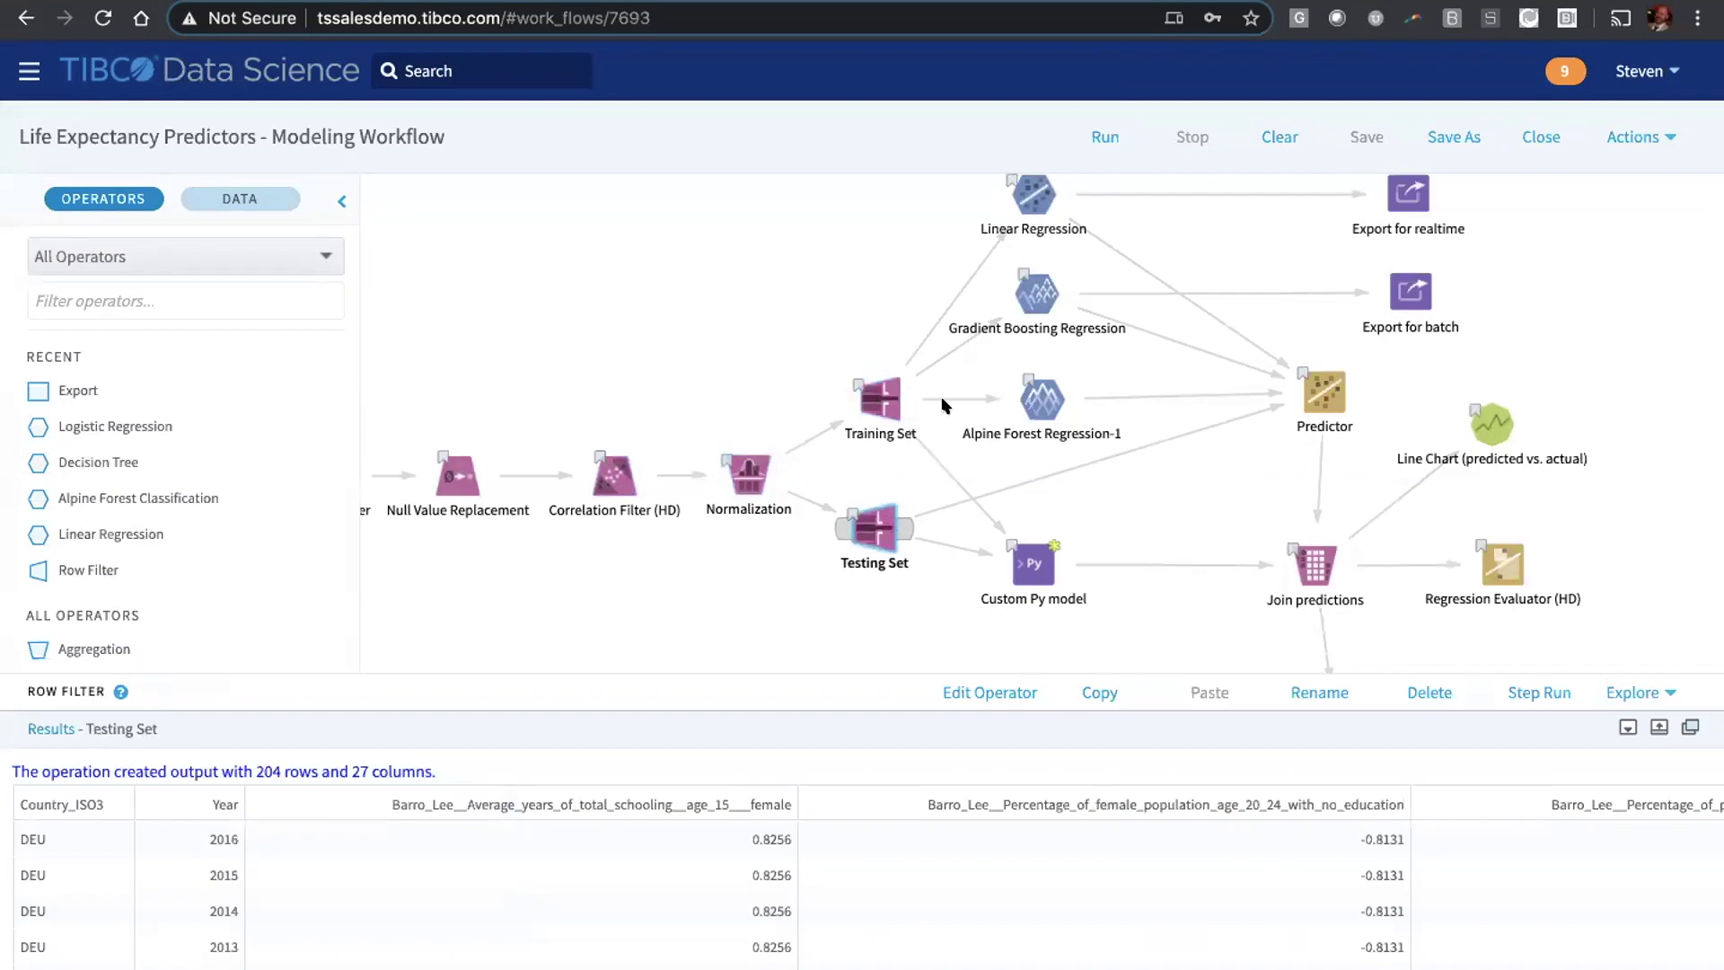
{"action": "scroll", "coordinate": [943, 406], "scroll_direction": "up", "scroll_amount": 1}
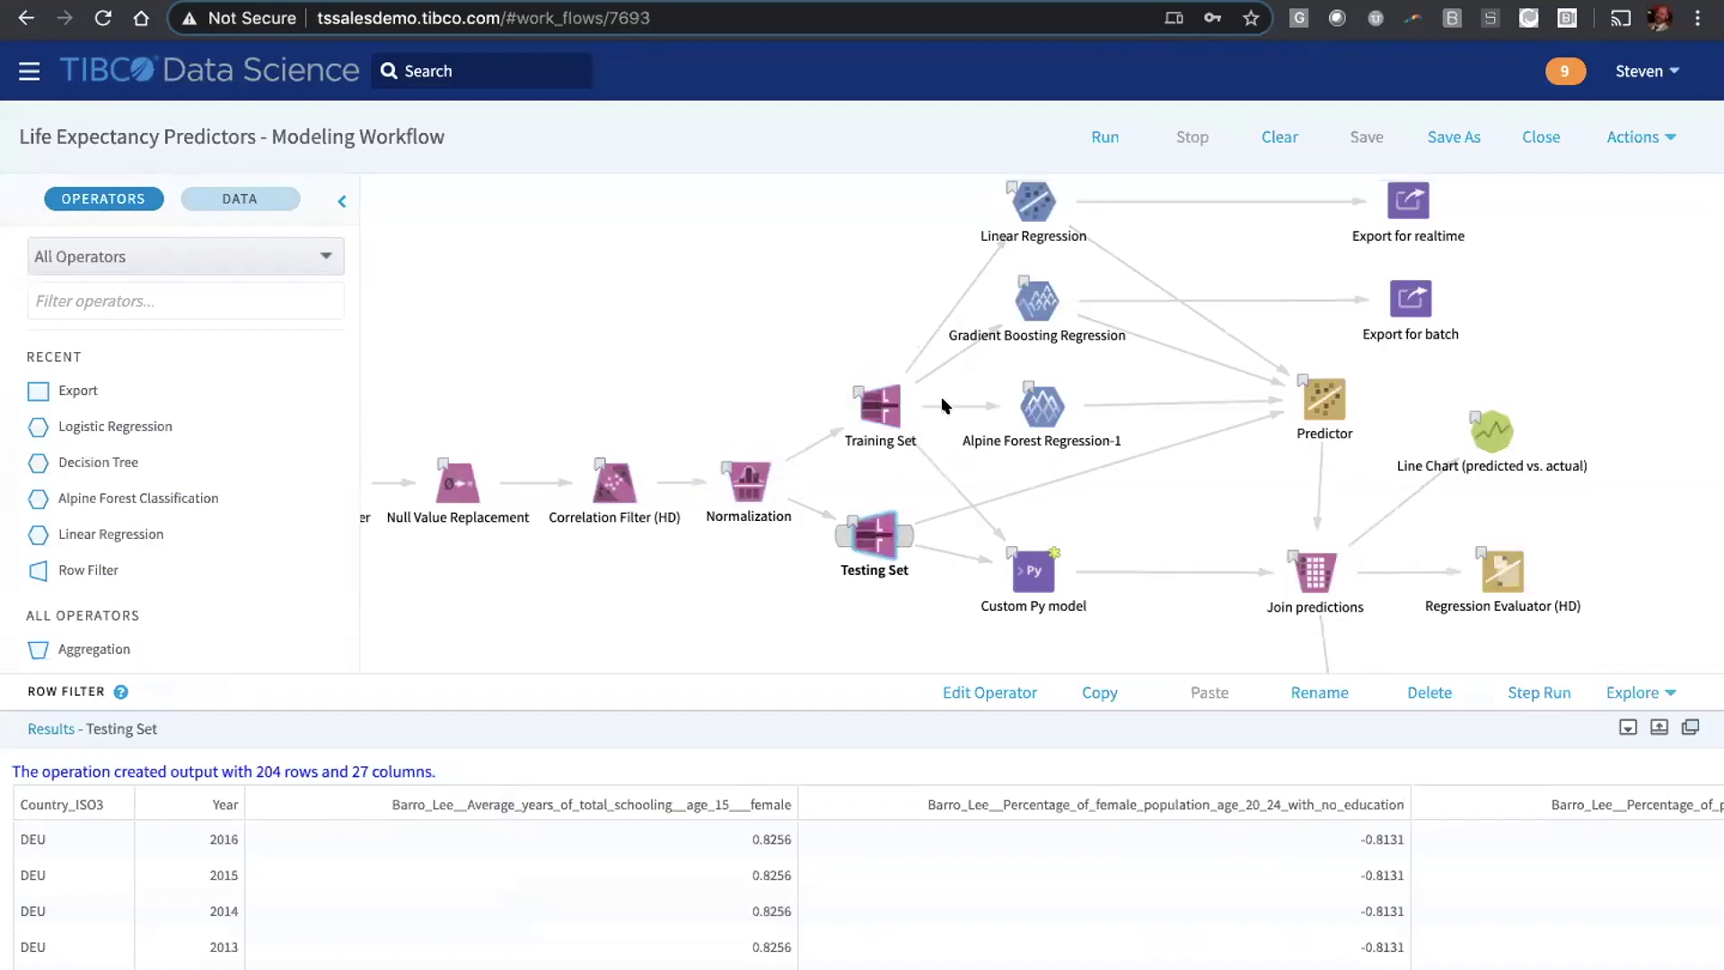
{"action": "left_click", "coordinate": [1026, 232]}
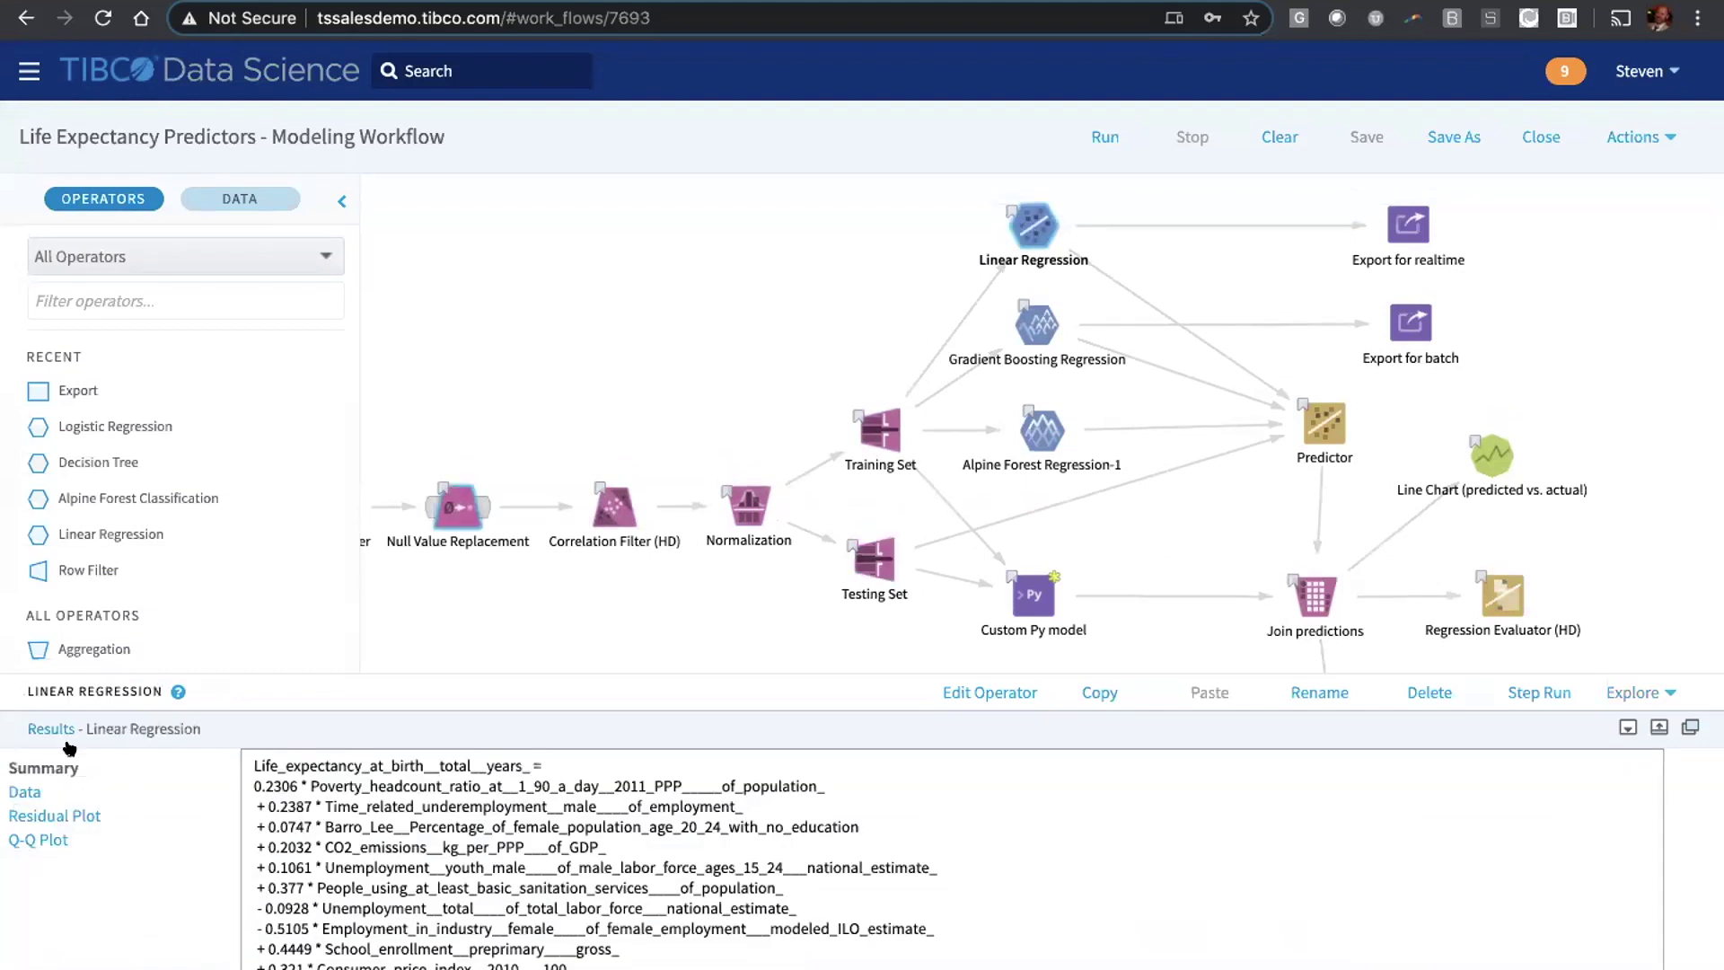
{"action": "left_click", "coordinate": [24, 813]}
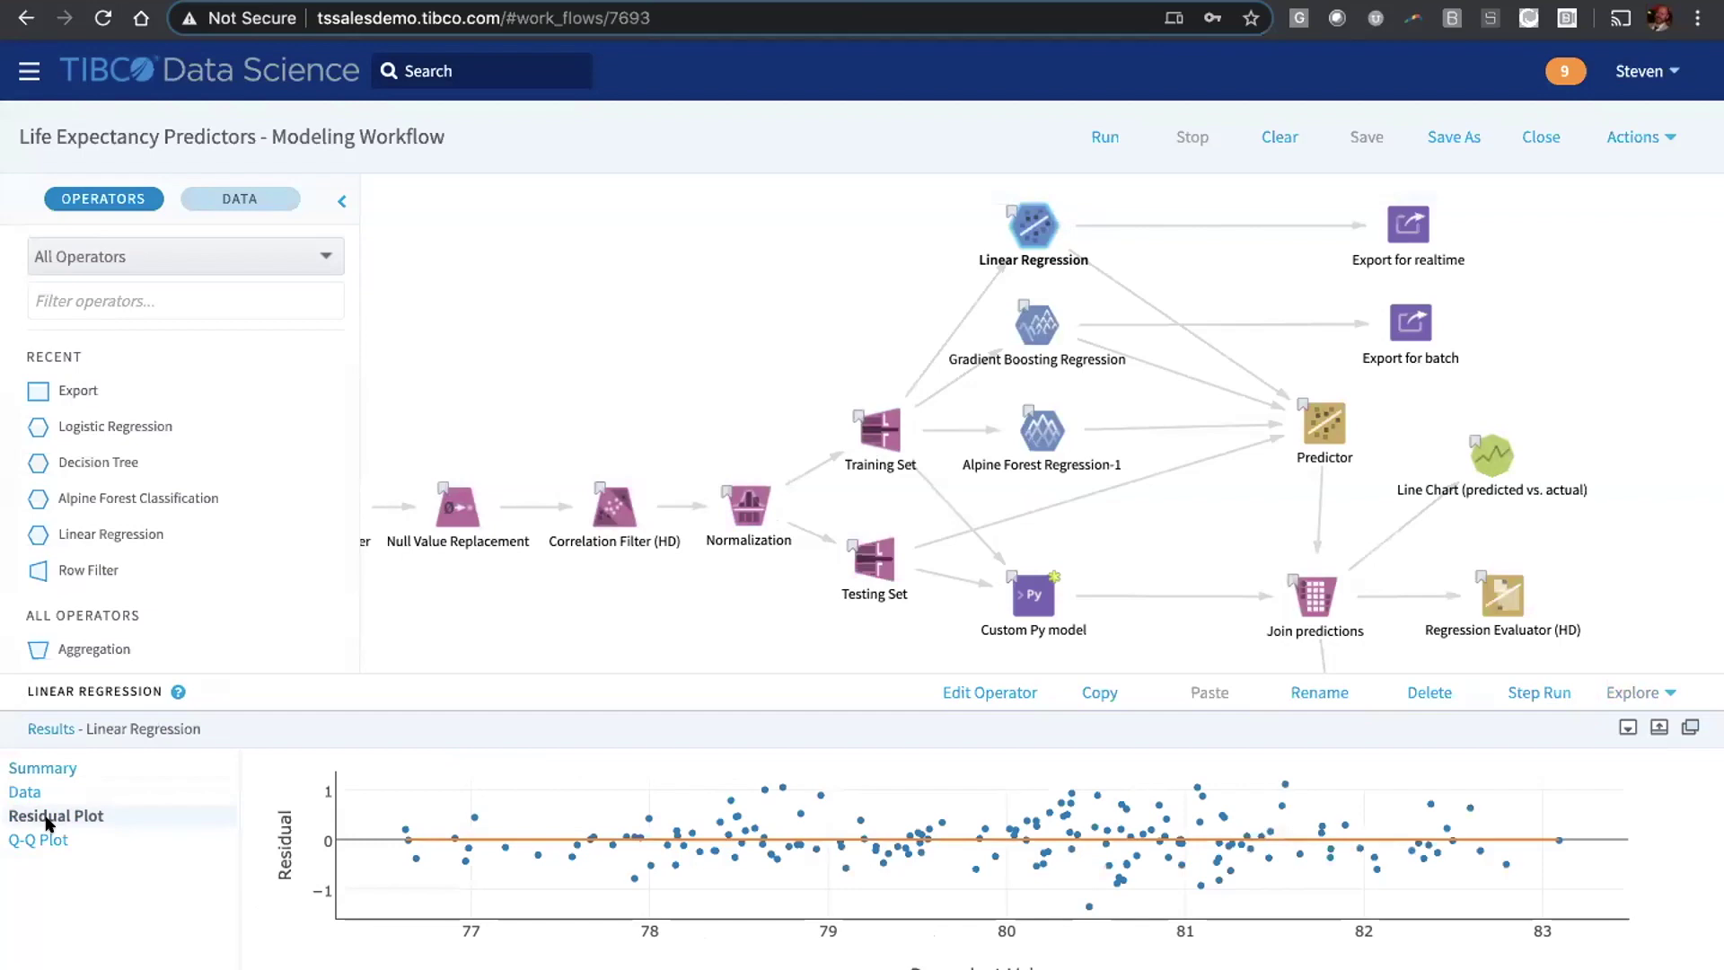
{"action": "left_click", "coordinate": [36, 840]}
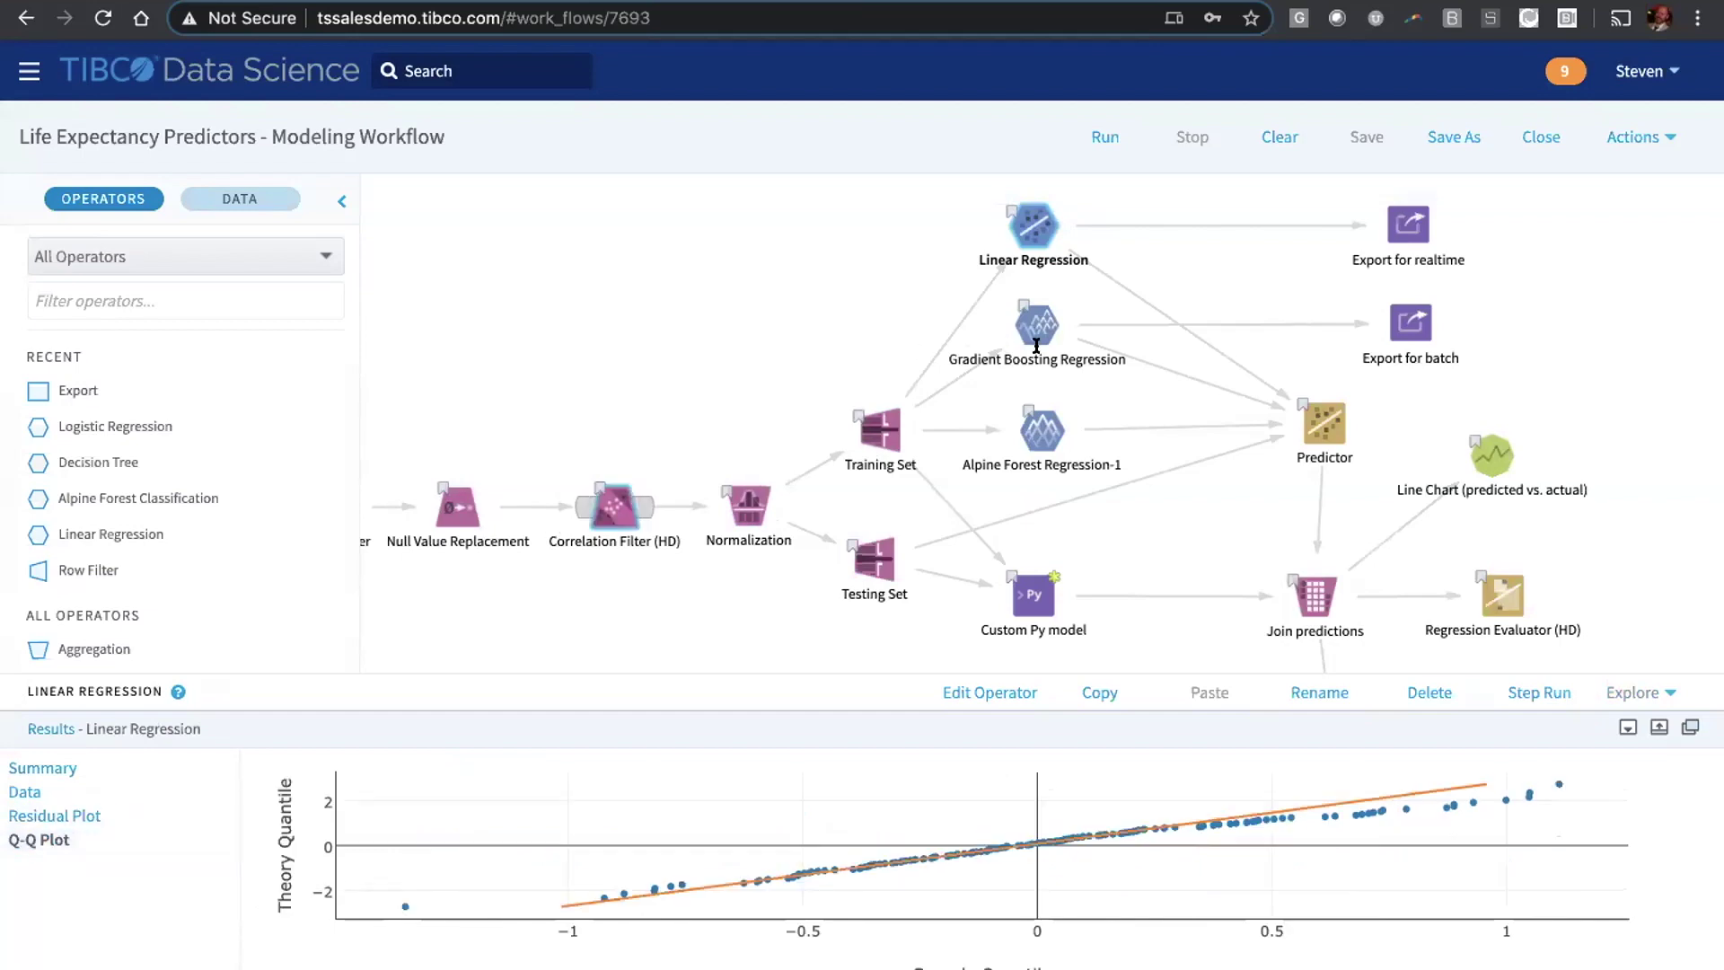
- Check Gradient Boosting and Alpine Forest results, Predictor output, and Regression Evaluator (HD) error metrics
{"action": "left_click", "coordinate": [1035, 340]}
{"action": "left_click", "coordinate": [1040, 431]}
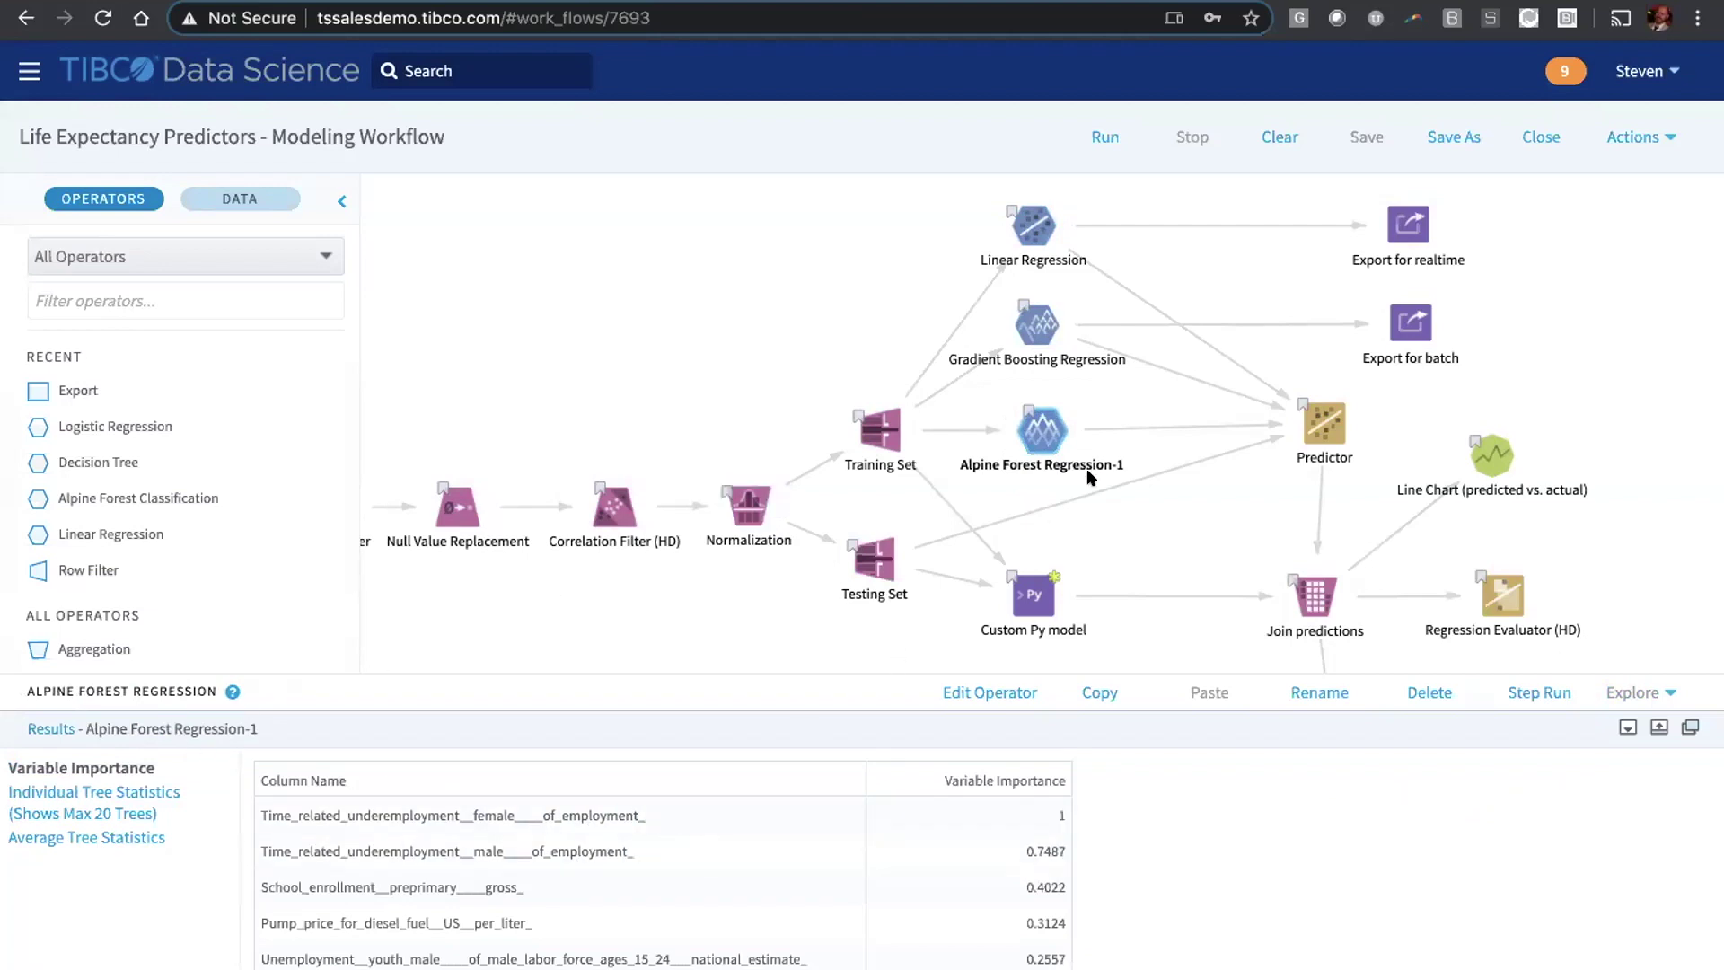
{"action": "scroll", "coordinate": [1131, 462], "scroll_direction": "down", "scroll_amount": 2}
{"action": "scroll", "coordinate": [1212, 441], "scroll_direction": "up", "scroll_amount": 2}
{"action": "left_click", "coordinate": [1310, 424]}
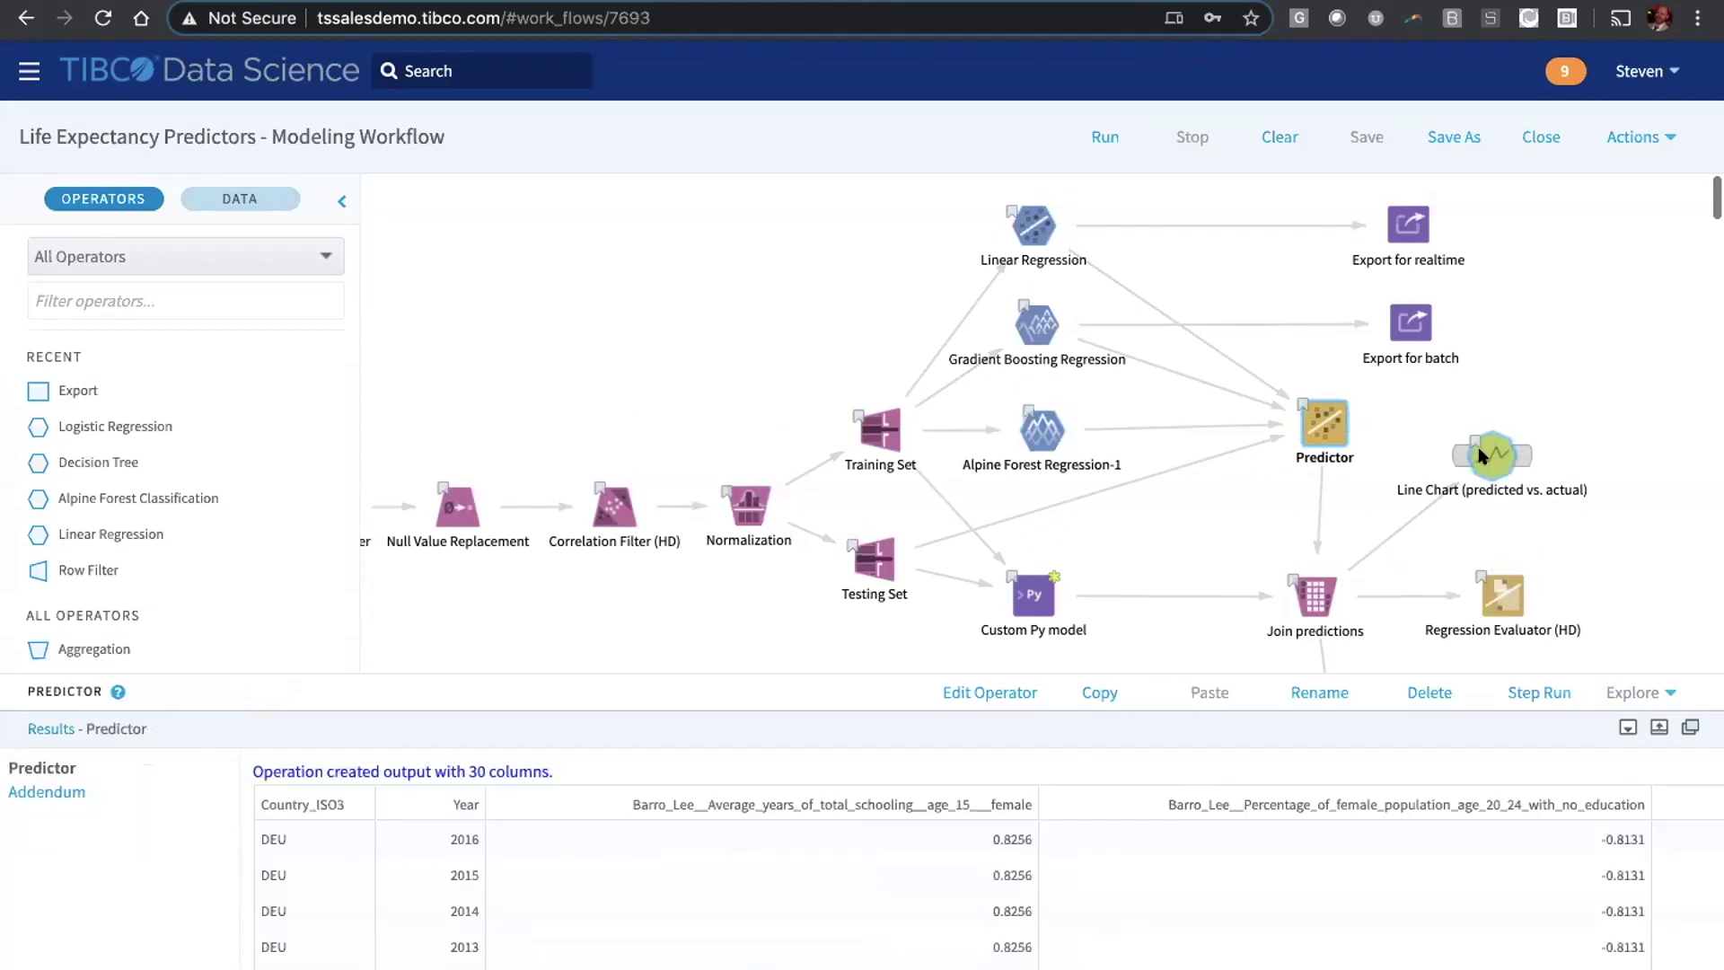
{"action": "left_click", "coordinate": [1503, 595]}
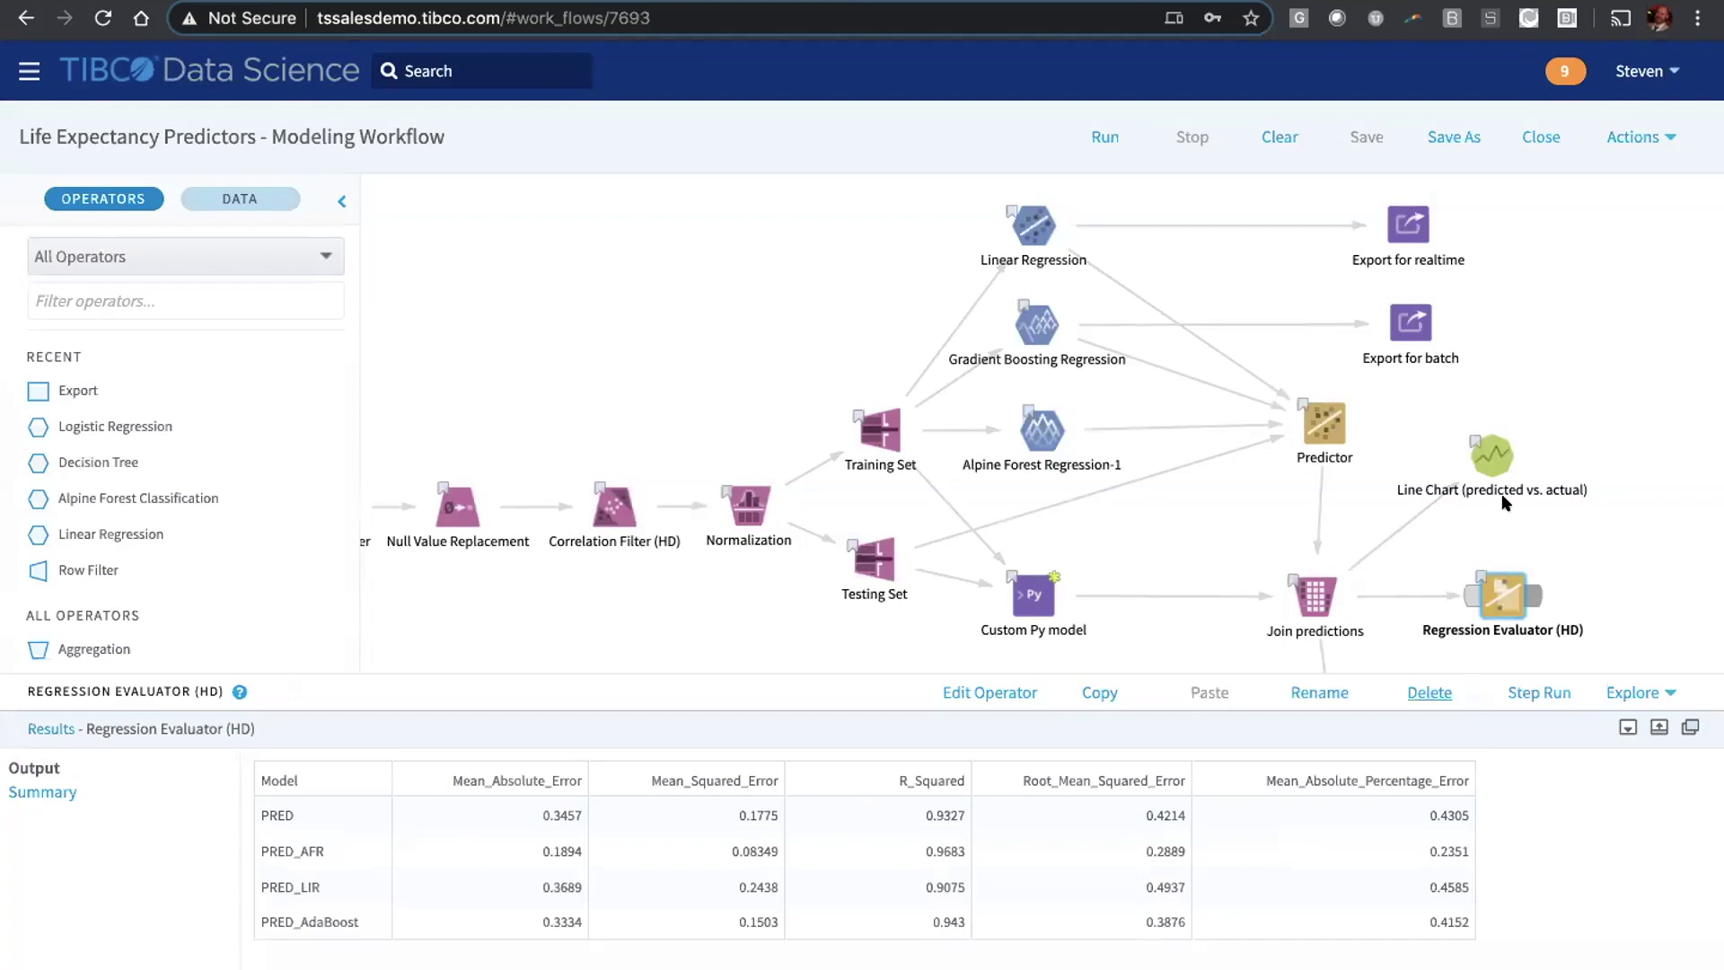
- Enlarge the predicted vs. actual line chart, hiding the PRED, PRED_AFR and PRED_AdaBoost series, then restore the panel
{"action": "left_click", "coordinate": [1487, 458]}
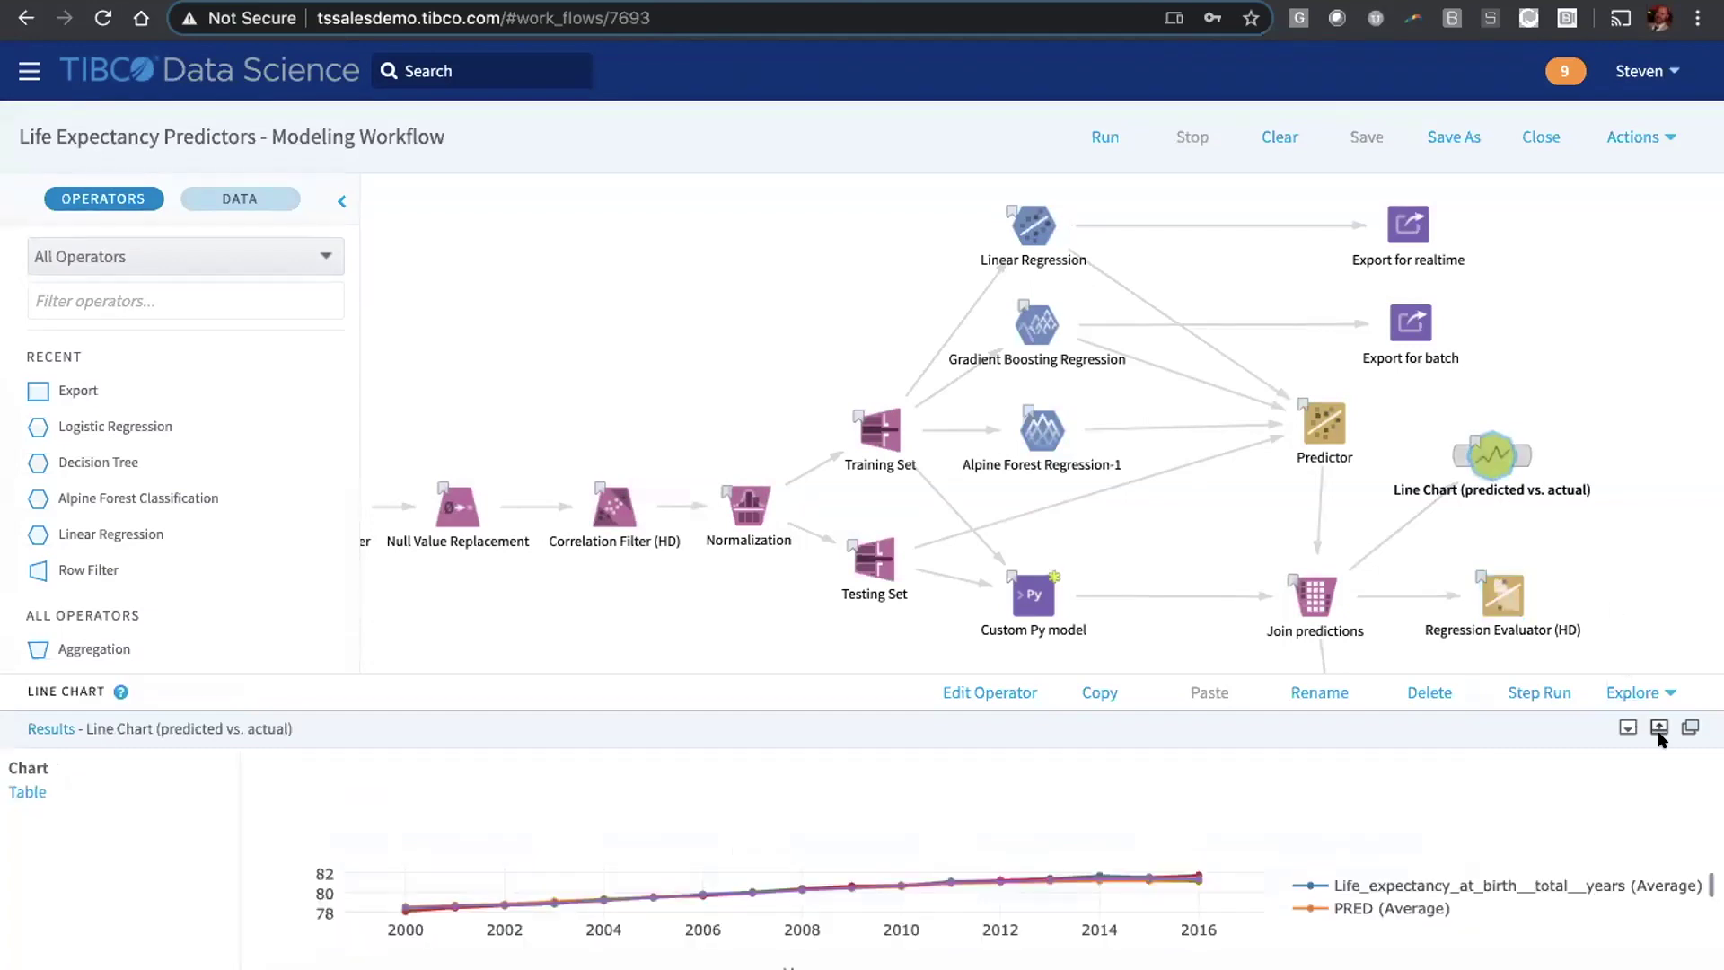
{"action": "left_click", "coordinate": [1659, 726]}
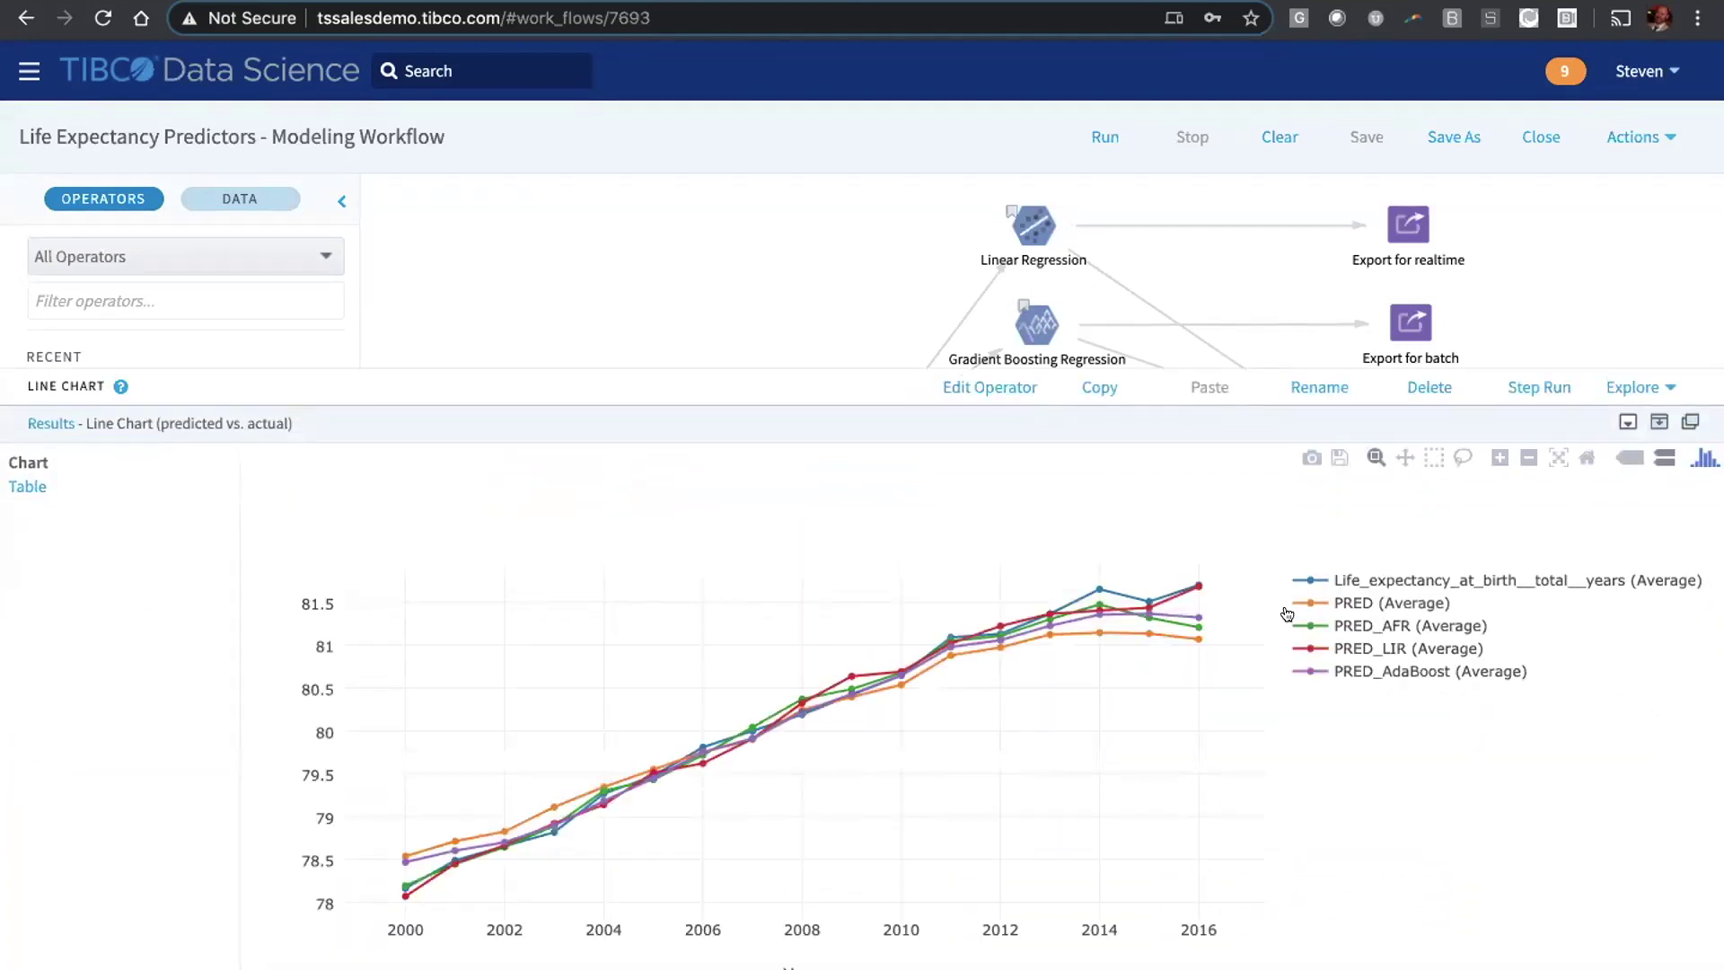
{"action": "left_click", "coordinate": [1307, 603]}
{"action": "left_click", "coordinate": [1303, 623]}
{"action": "left_click", "coordinate": [1303, 671]}
{"action": "mouse_move", "coordinate": [1177, 611]}
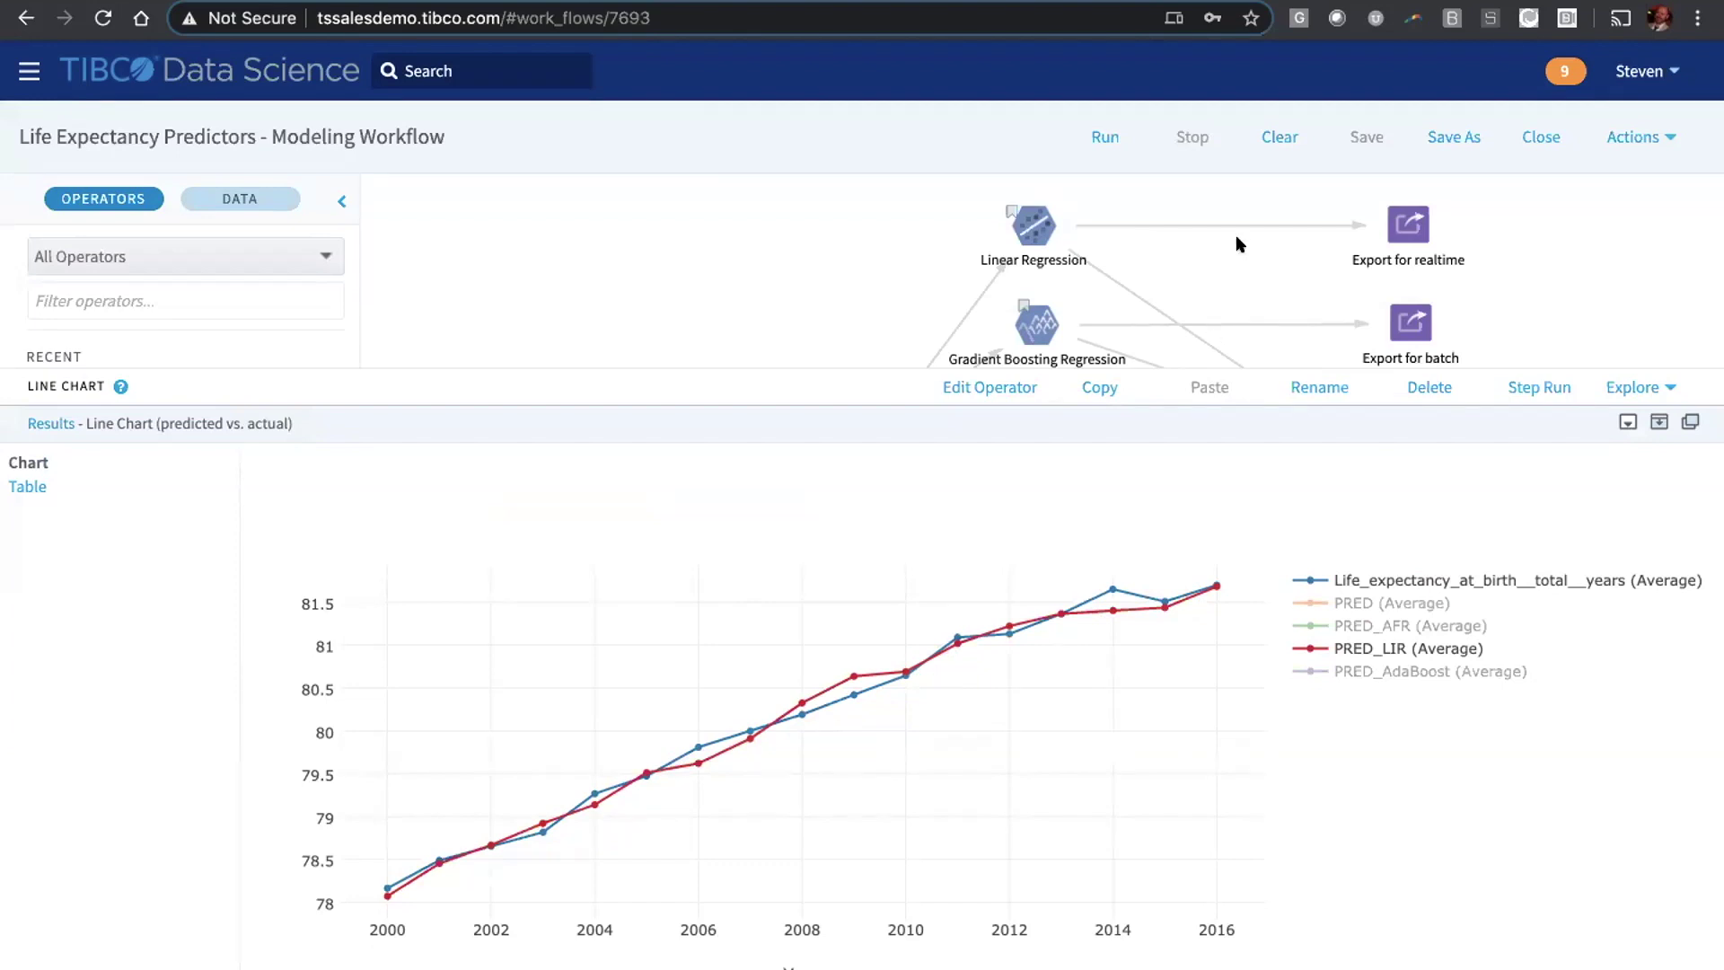
{"action": "left_click", "coordinate": [1660, 421]}
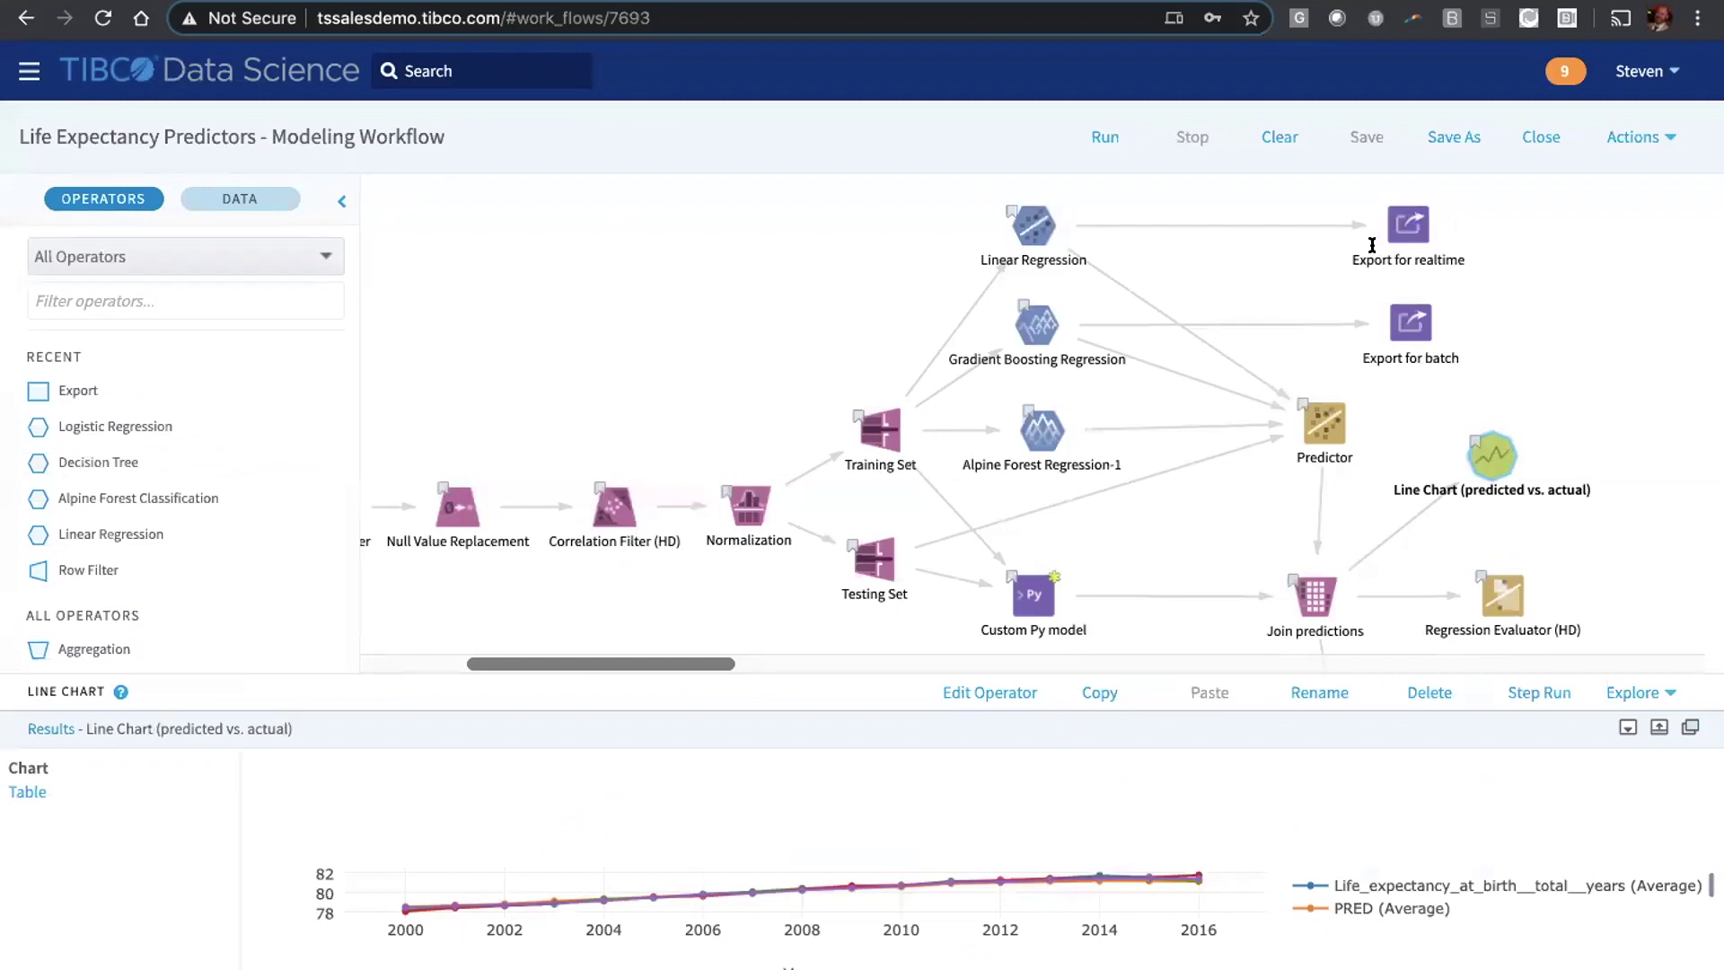
{"action": "scroll", "coordinate": [1372, 244], "scroll_direction": "down", "scroll_amount": 5}
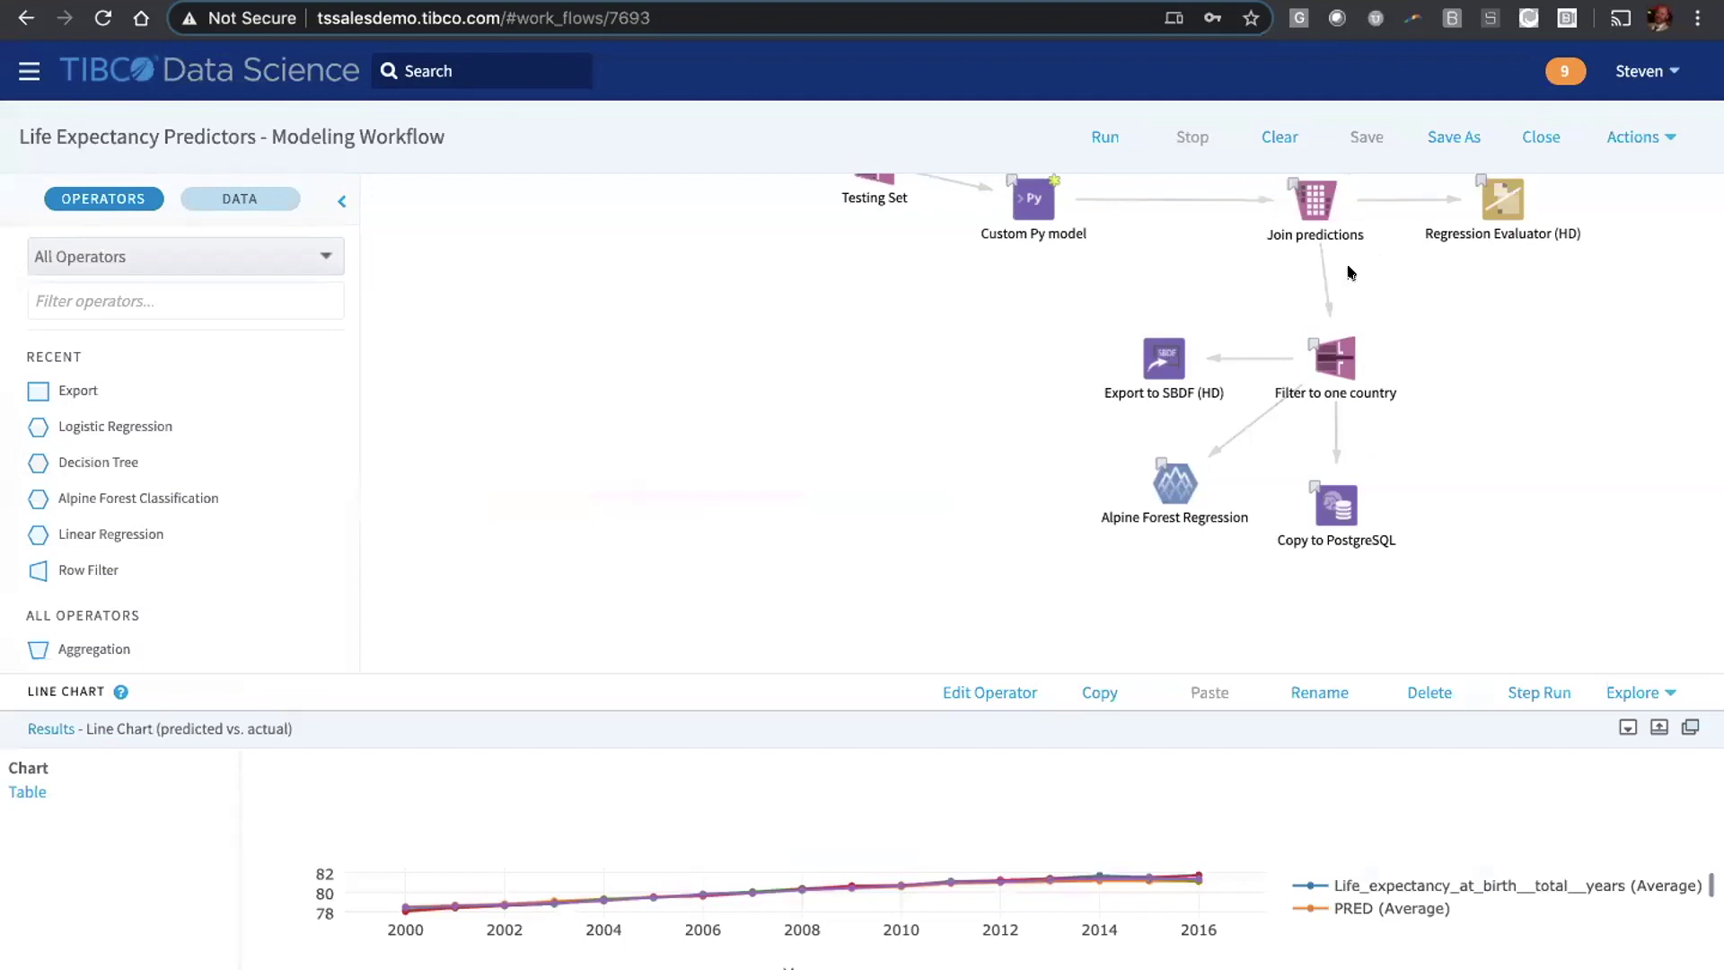
{"action": "double_click", "coordinate": [1332, 361]}
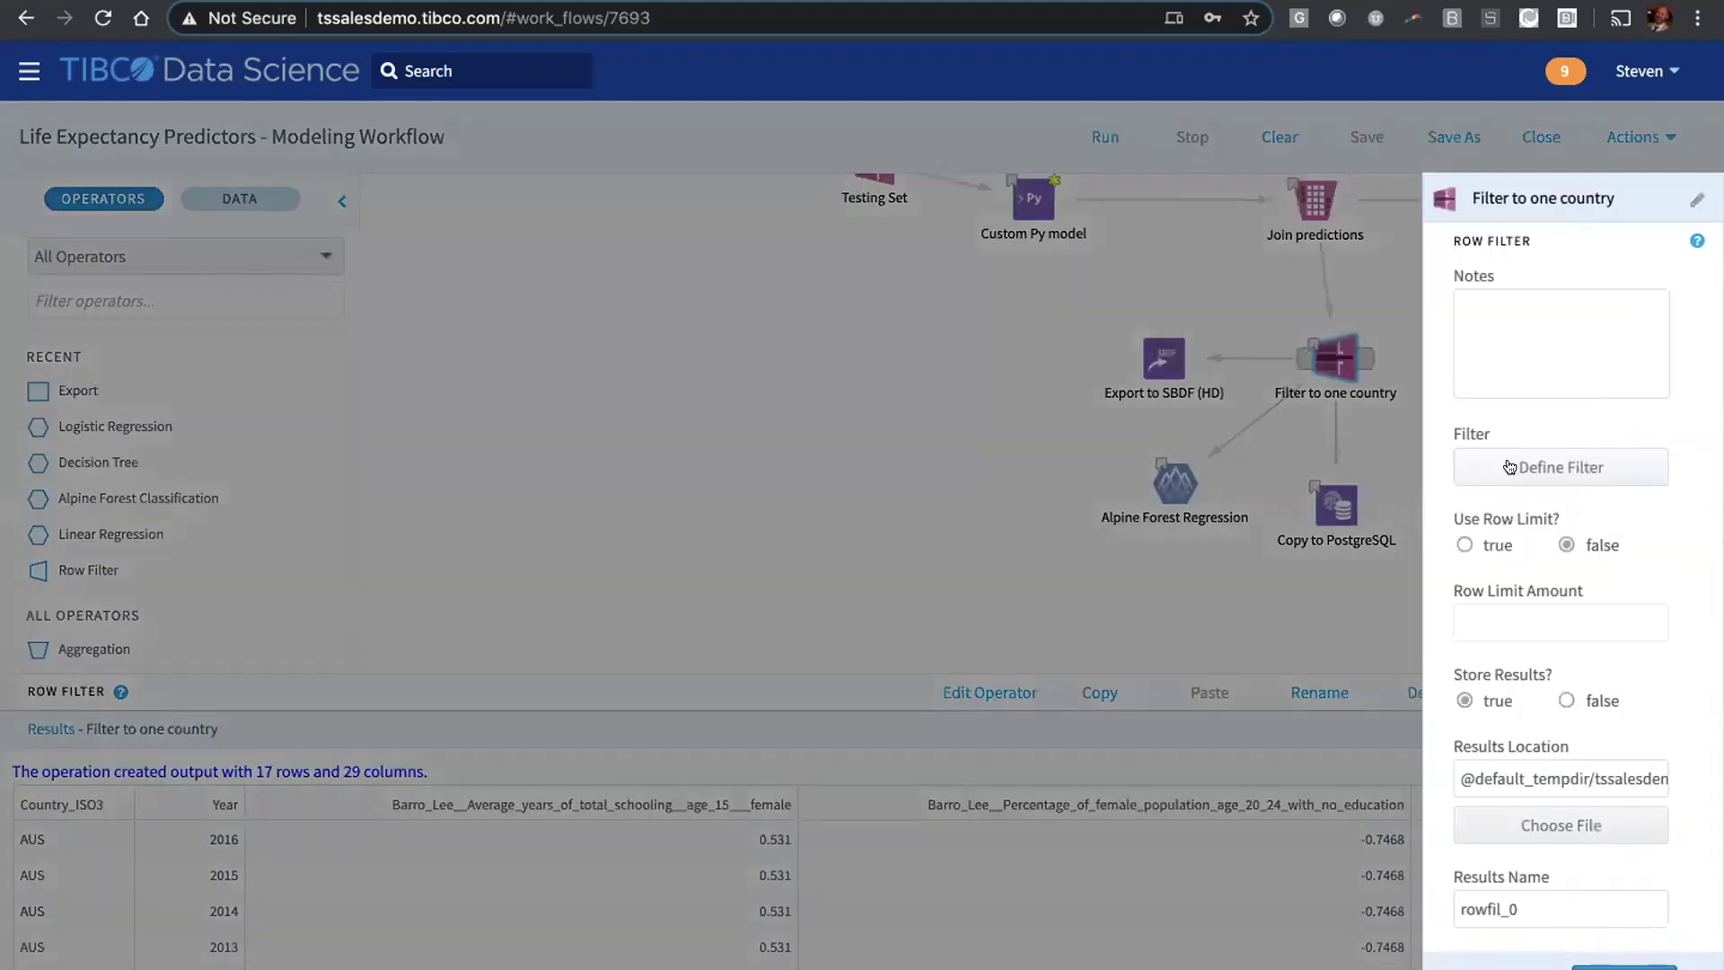
{"action": "left_click", "coordinate": [1561, 467]}
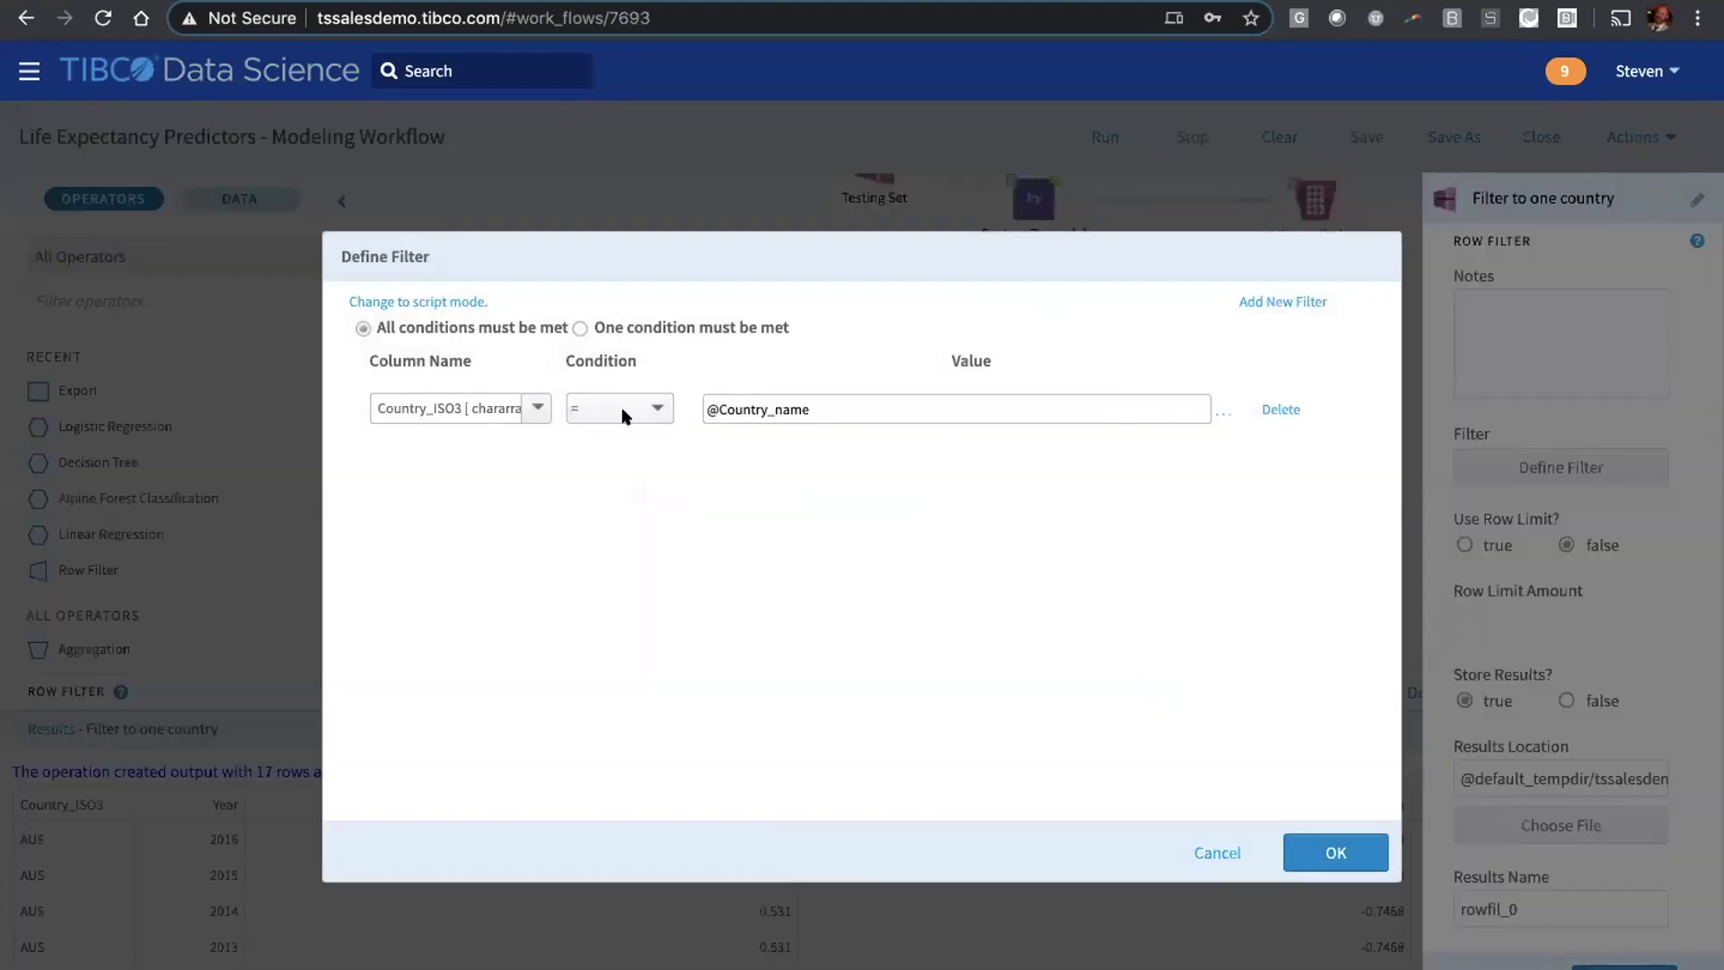
{"action": "left_click", "coordinate": [1201, 850]}
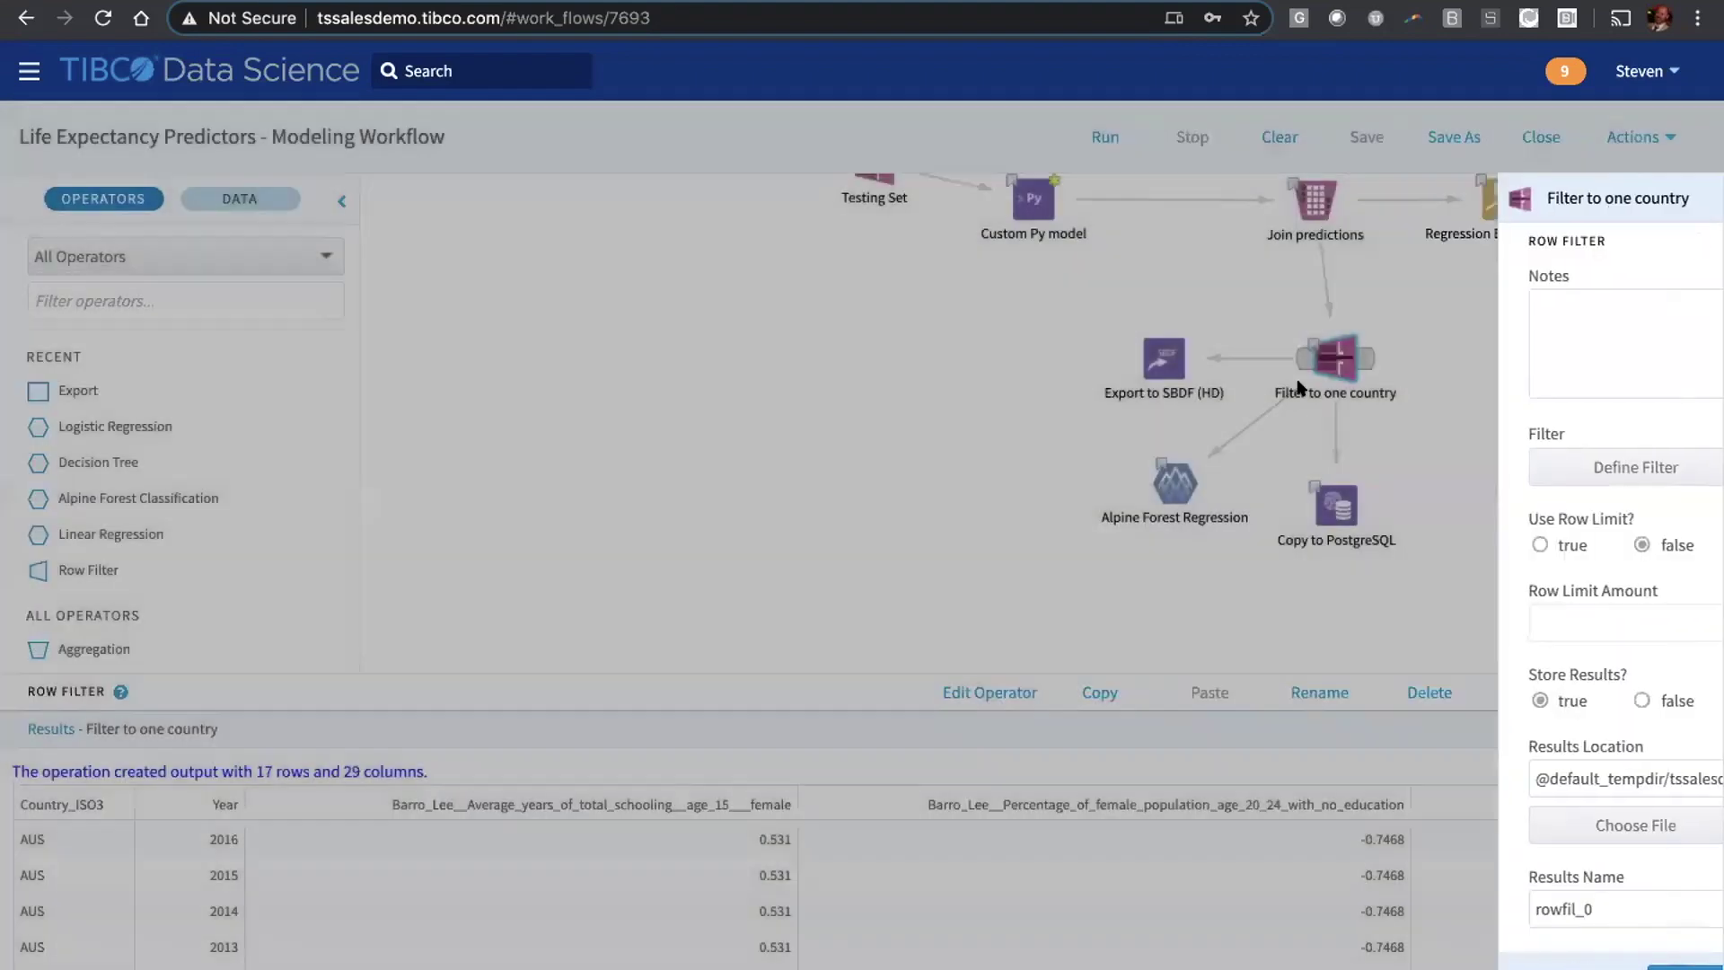
{"action": "left_click", "coordinate": [1299, 381]}
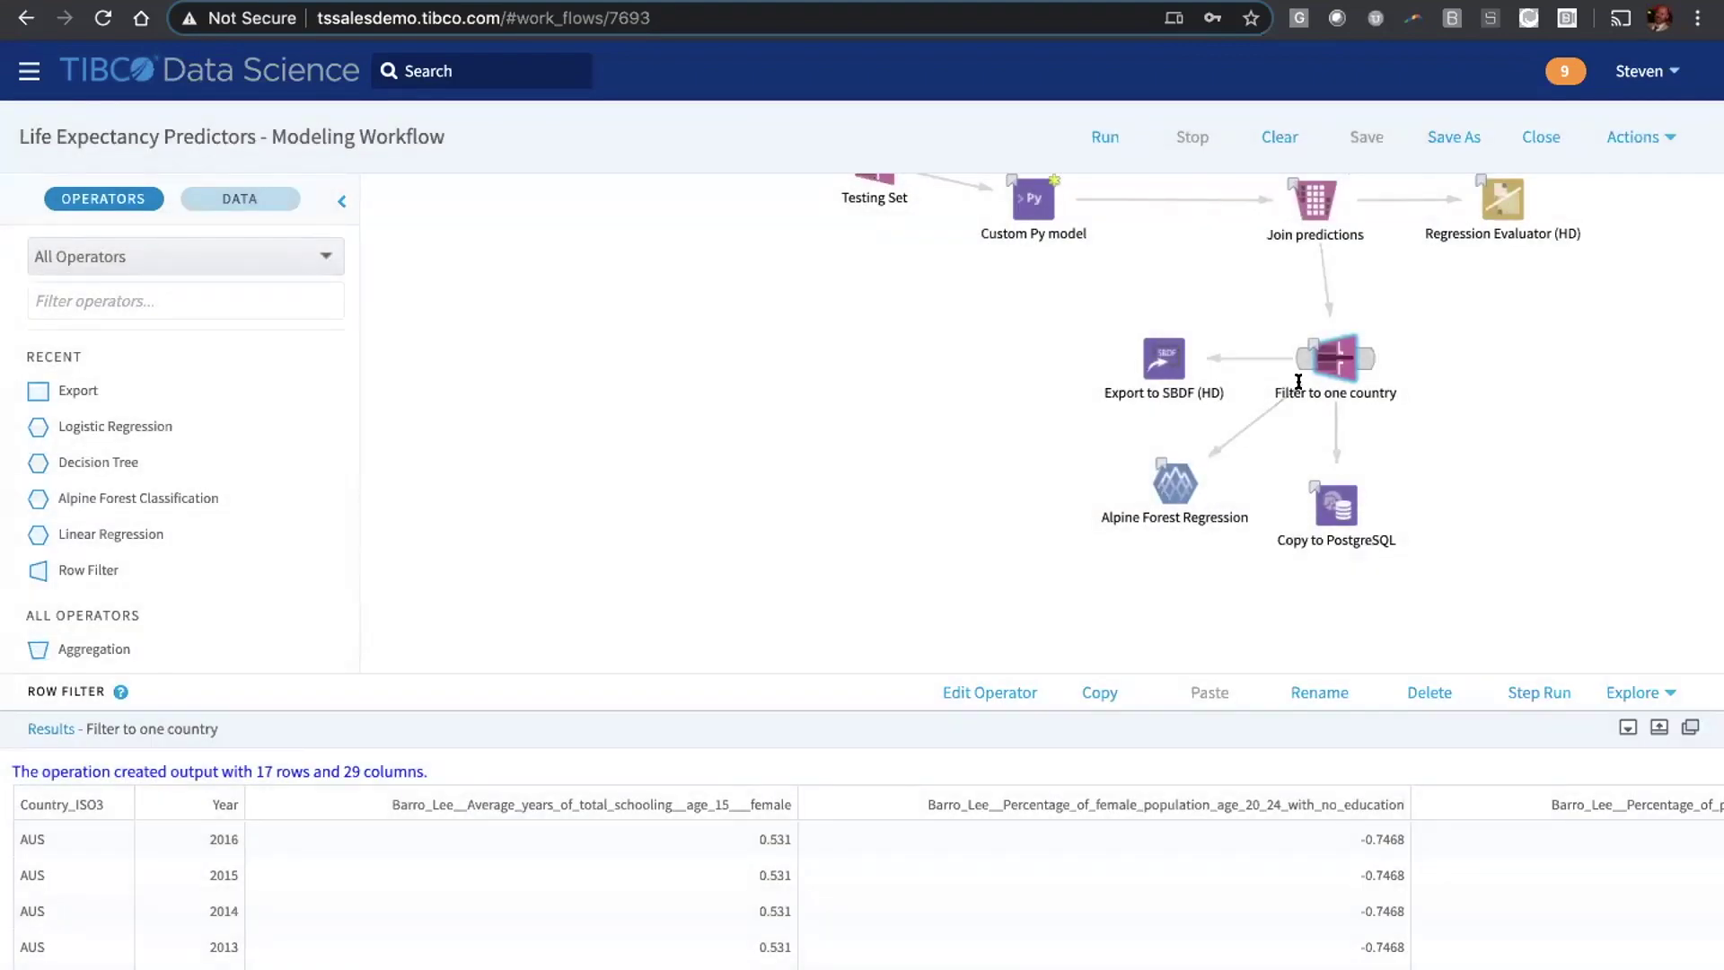
- Check Alpine Forest Regression variable importance and Export to SBDF (HD) results, then close the workflow
{"action": "left_click", "coordinate": [1165, 481]}
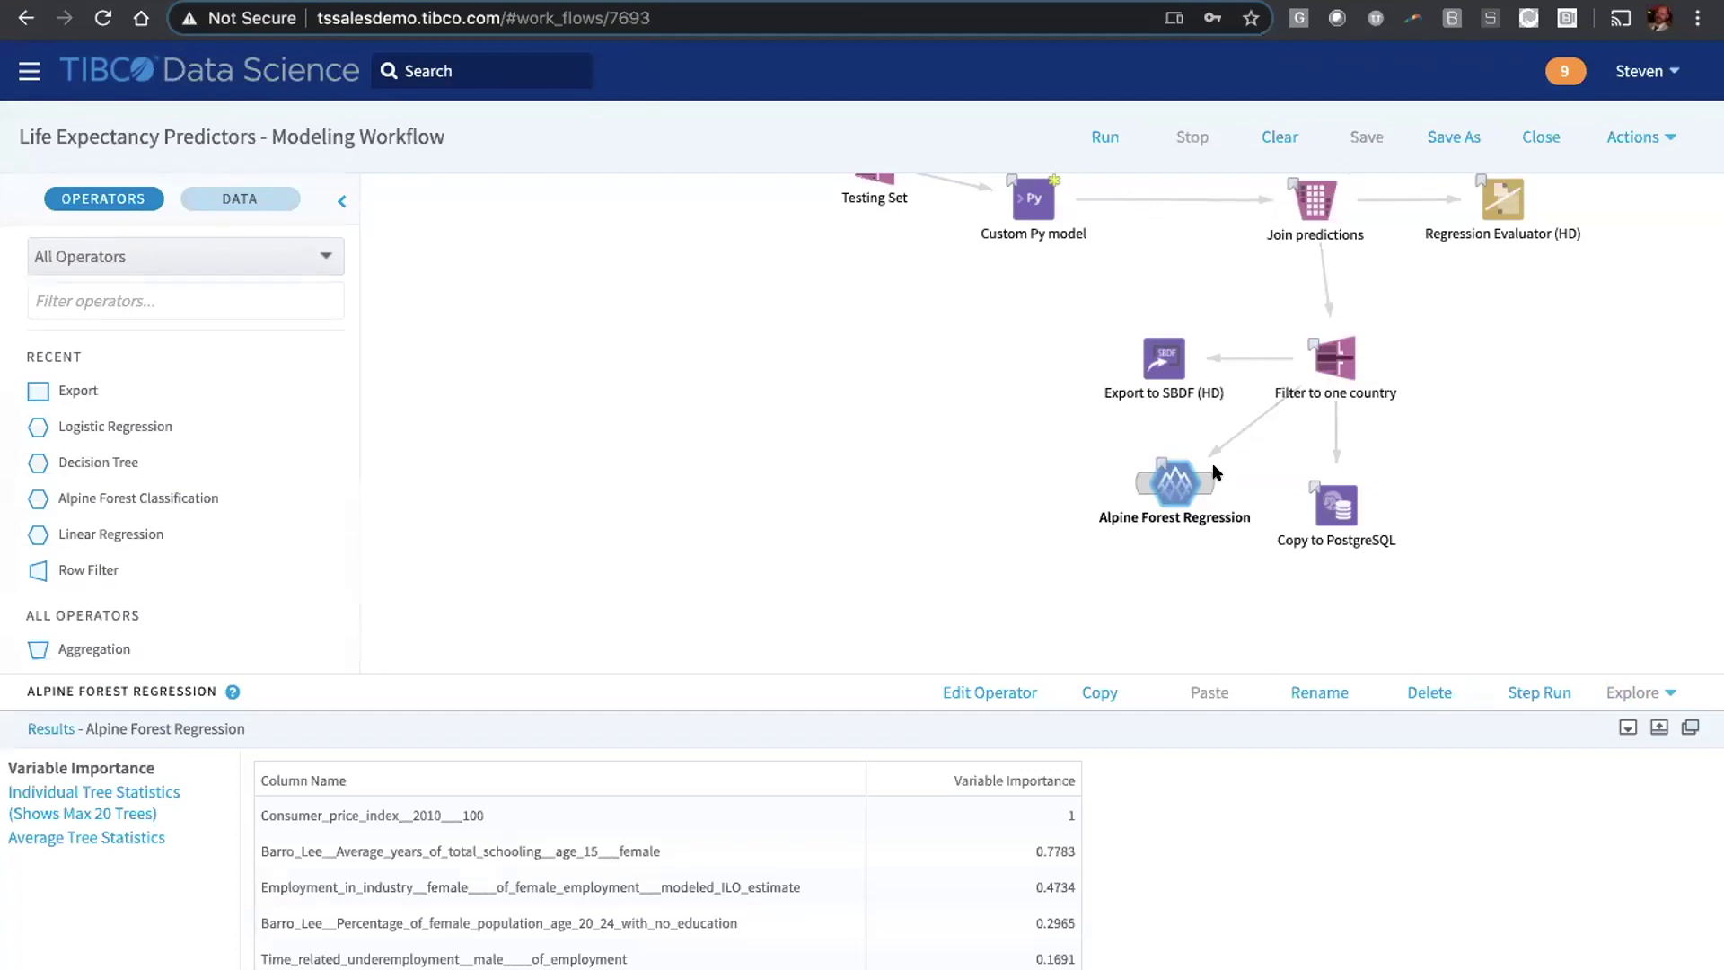
{"action": "scroll", "coordinate": [1213, 471], "scroll_direction": "up", "scroll_amount": 3}
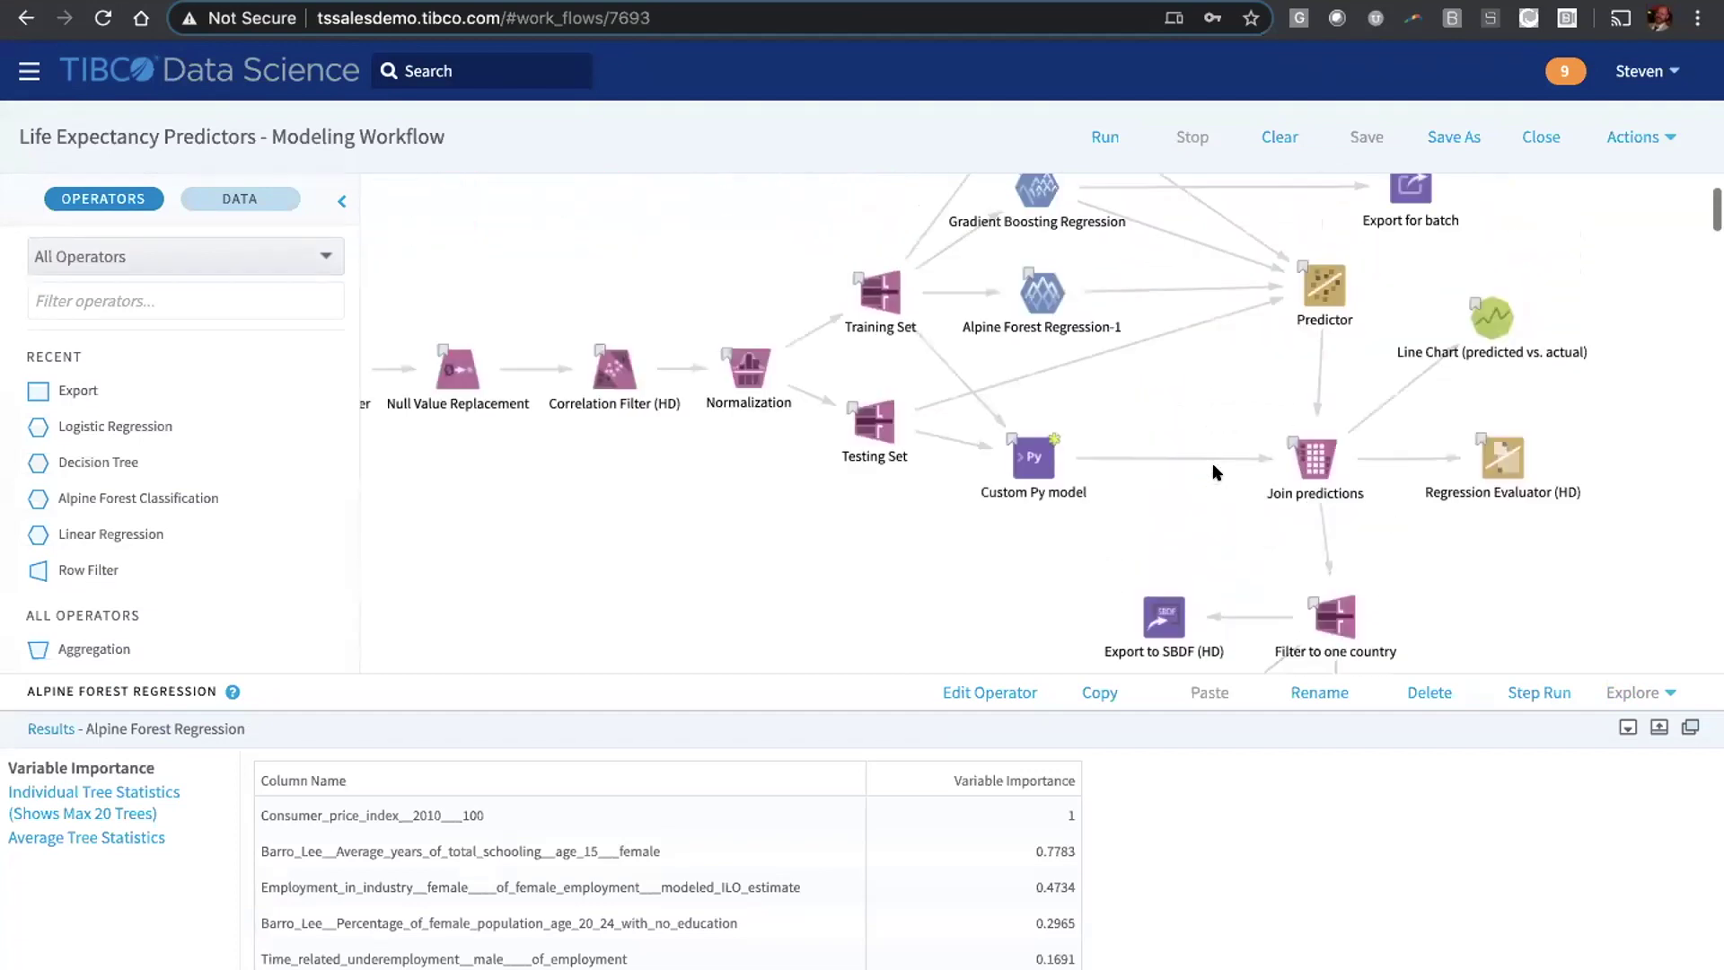
{"action": "scroll", "coordinate": [1213, 472], "scroll_direction": "down", "scroll_amount": 3}
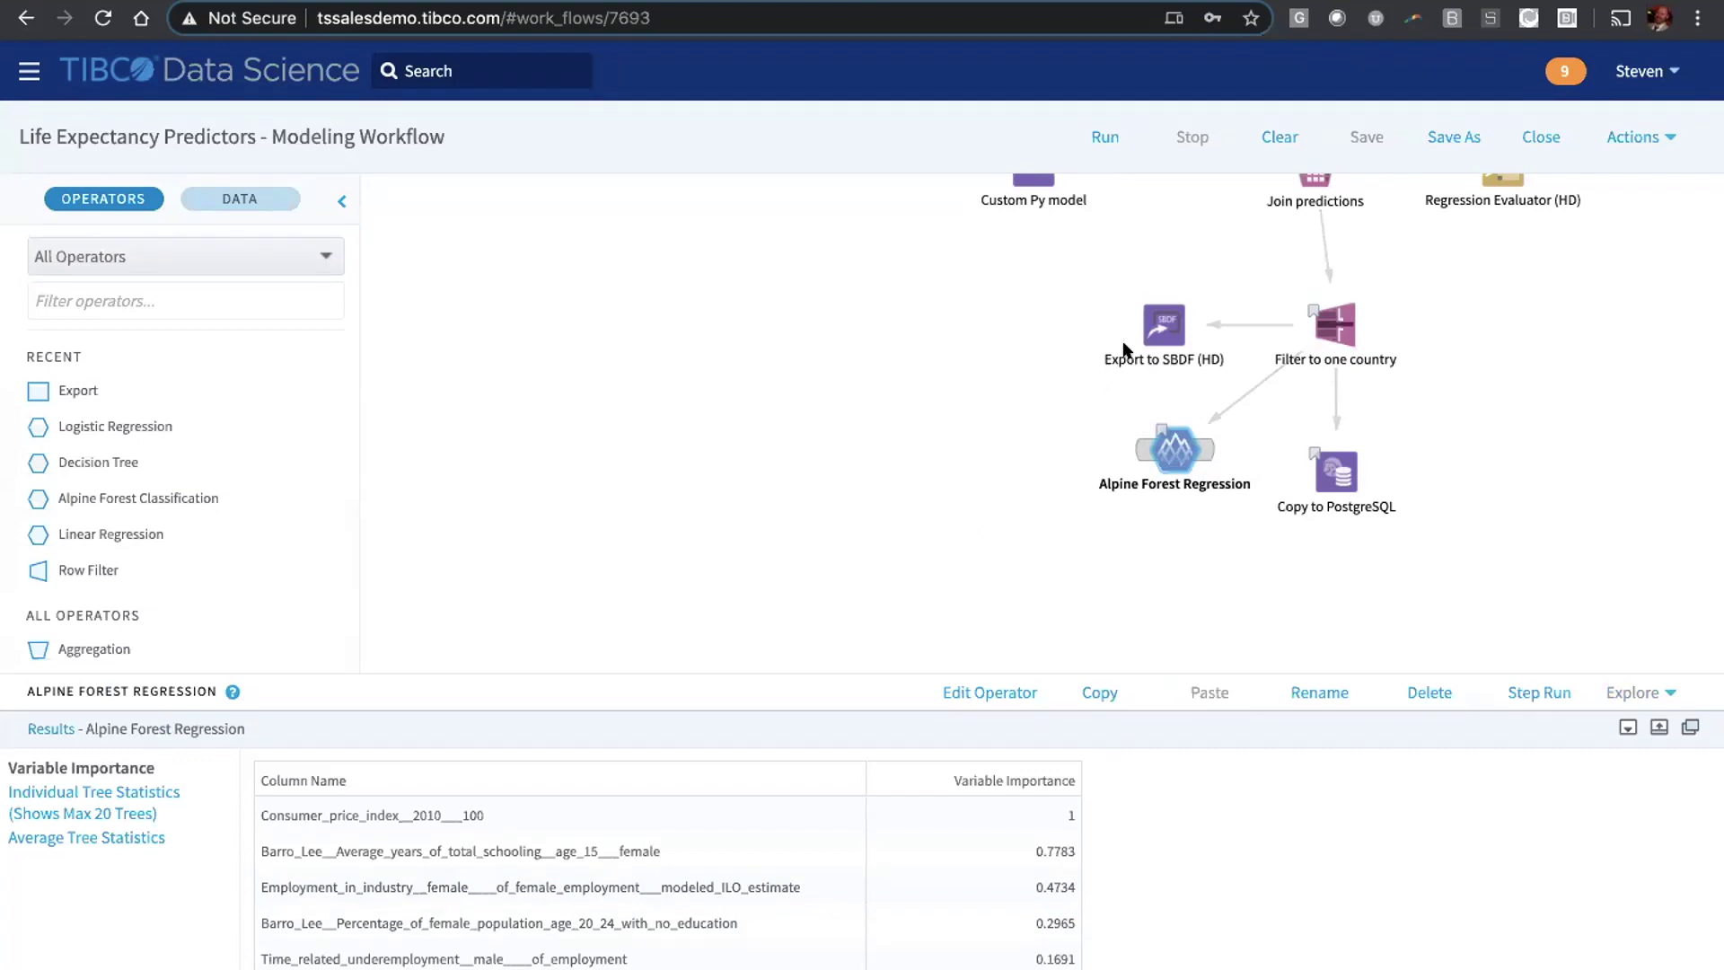
{"action": "left_click", "coordinate": [1155, 325]}
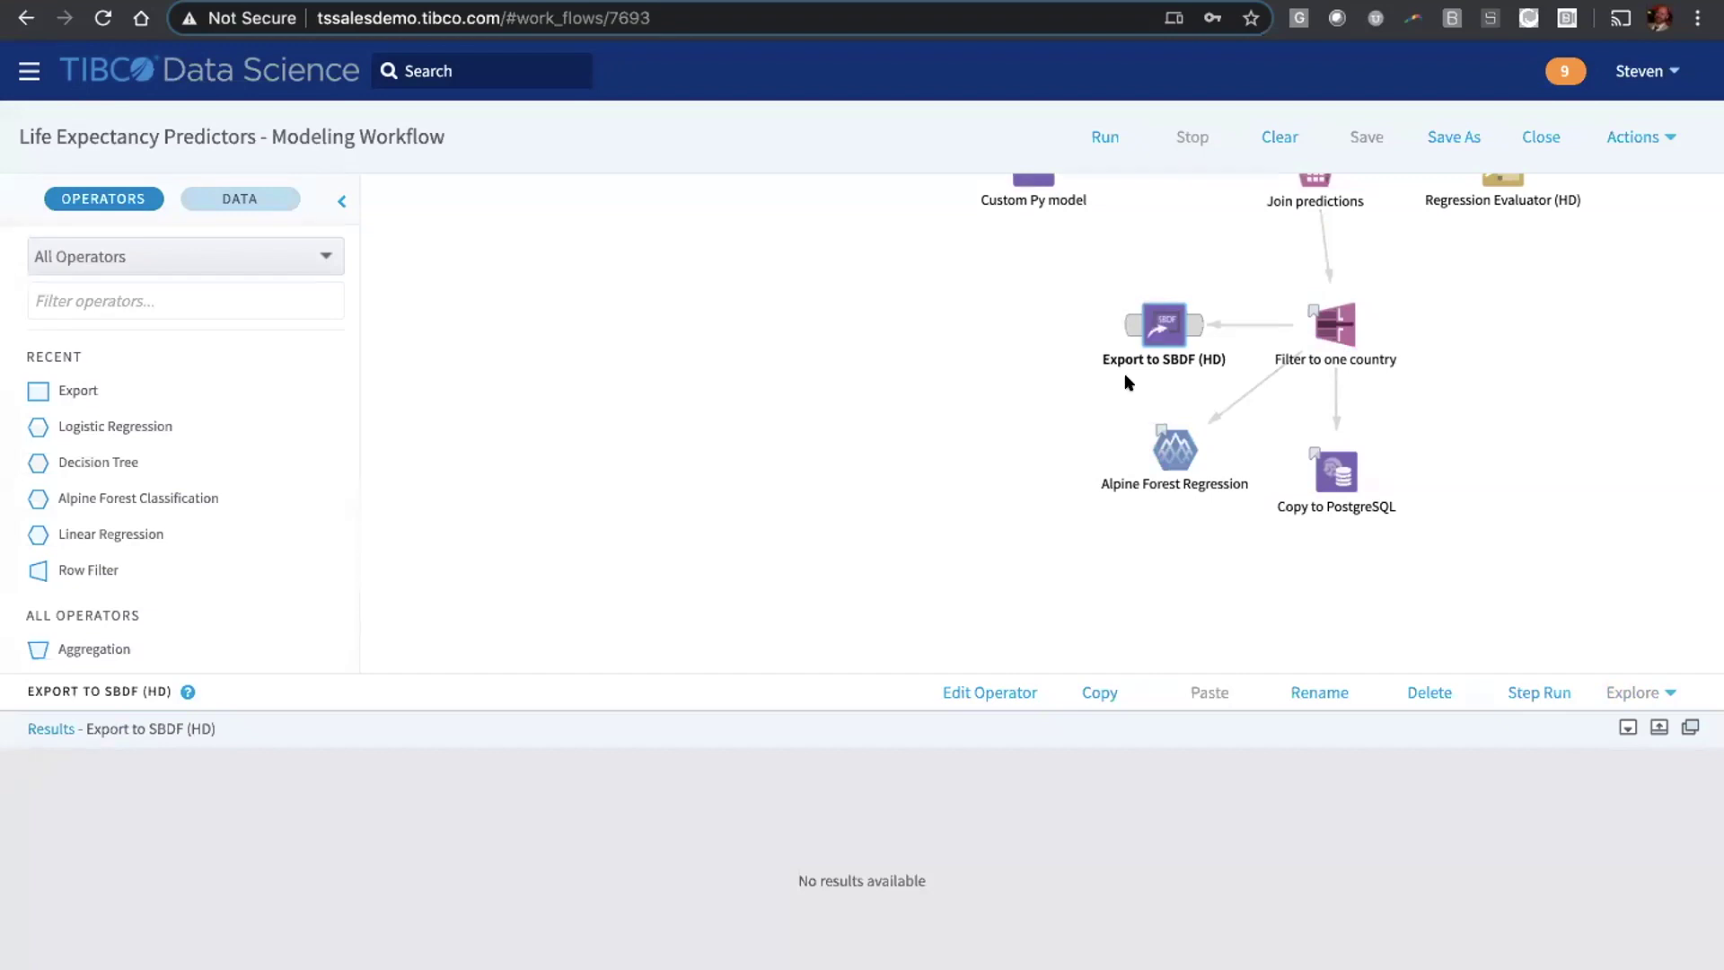
{"action": "left_click", "coordinate": [1121, 395]}
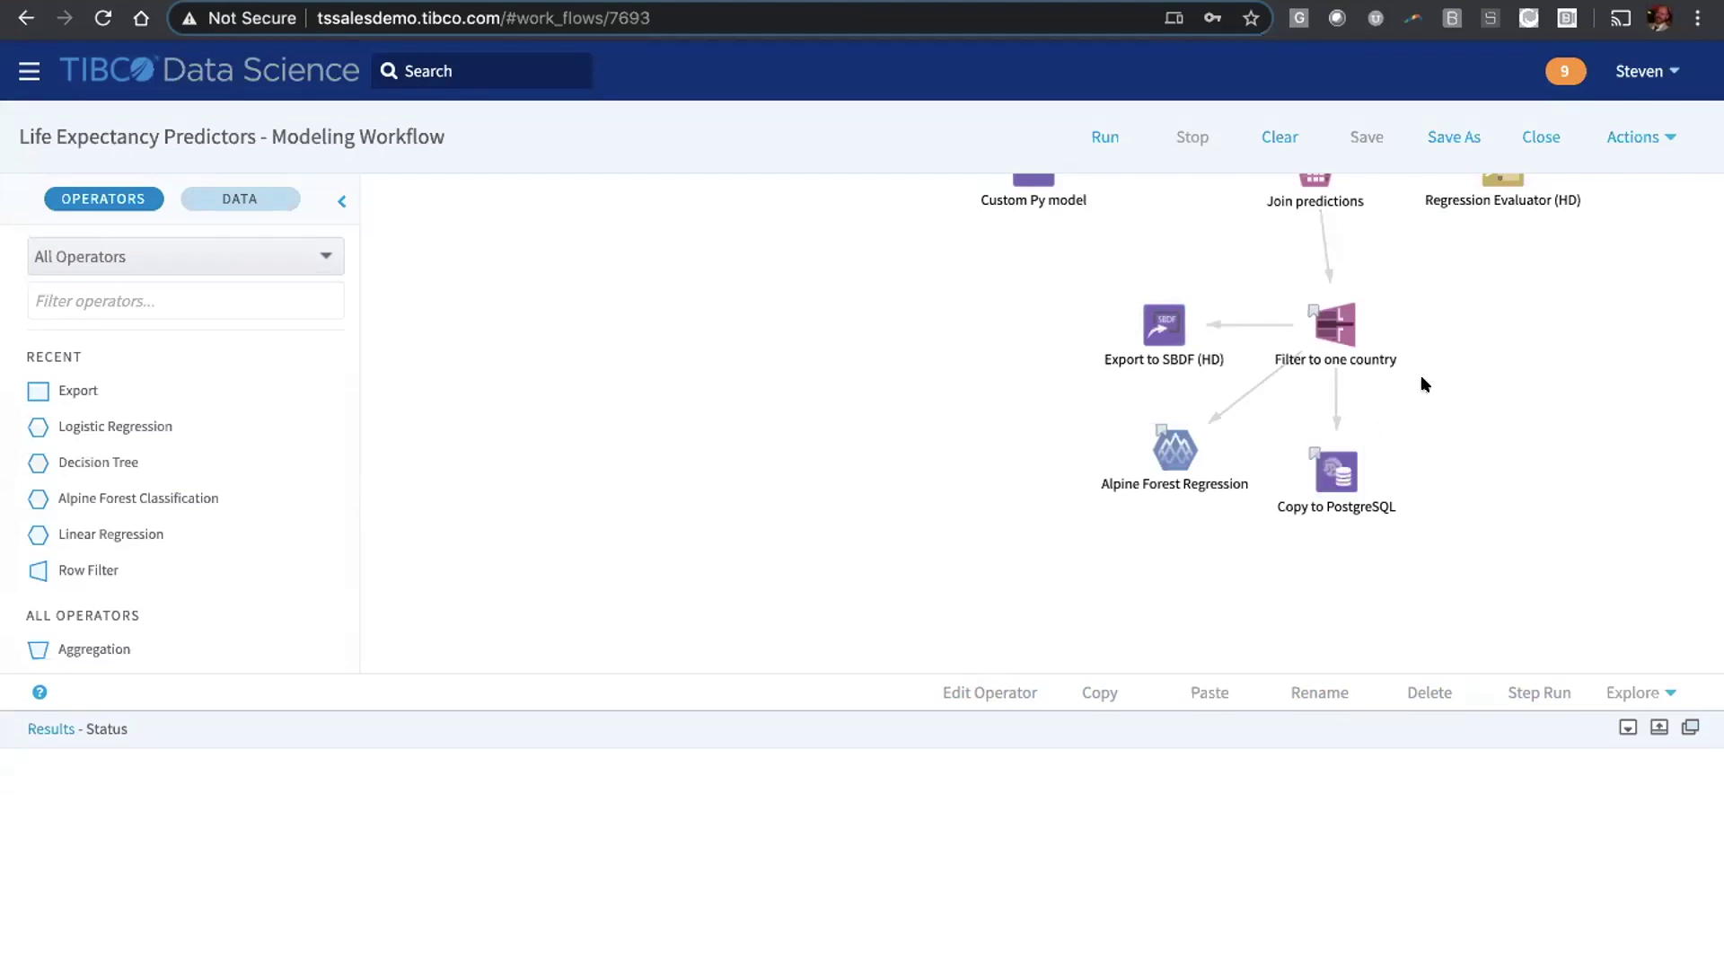
{"action": "scroll", "coordinate": [1422, 383], "scroll_direction": "up", "scroll_amount": 5}
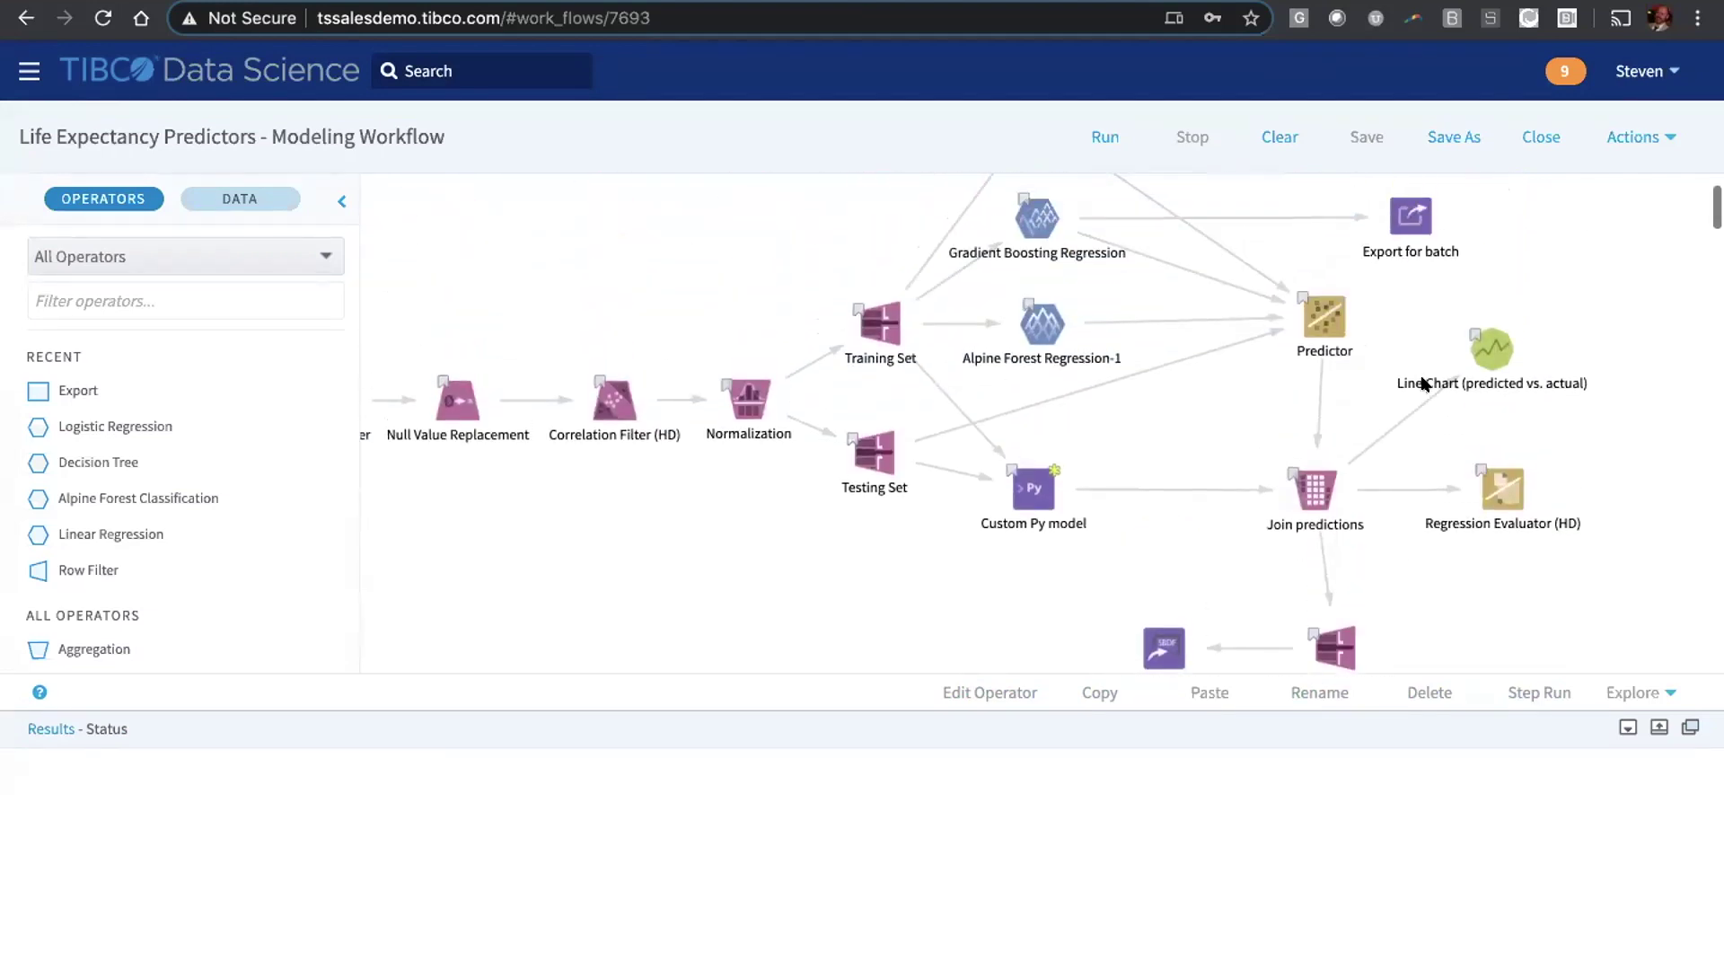
{"action": "left_click", "coordinate": [1538, 140]}
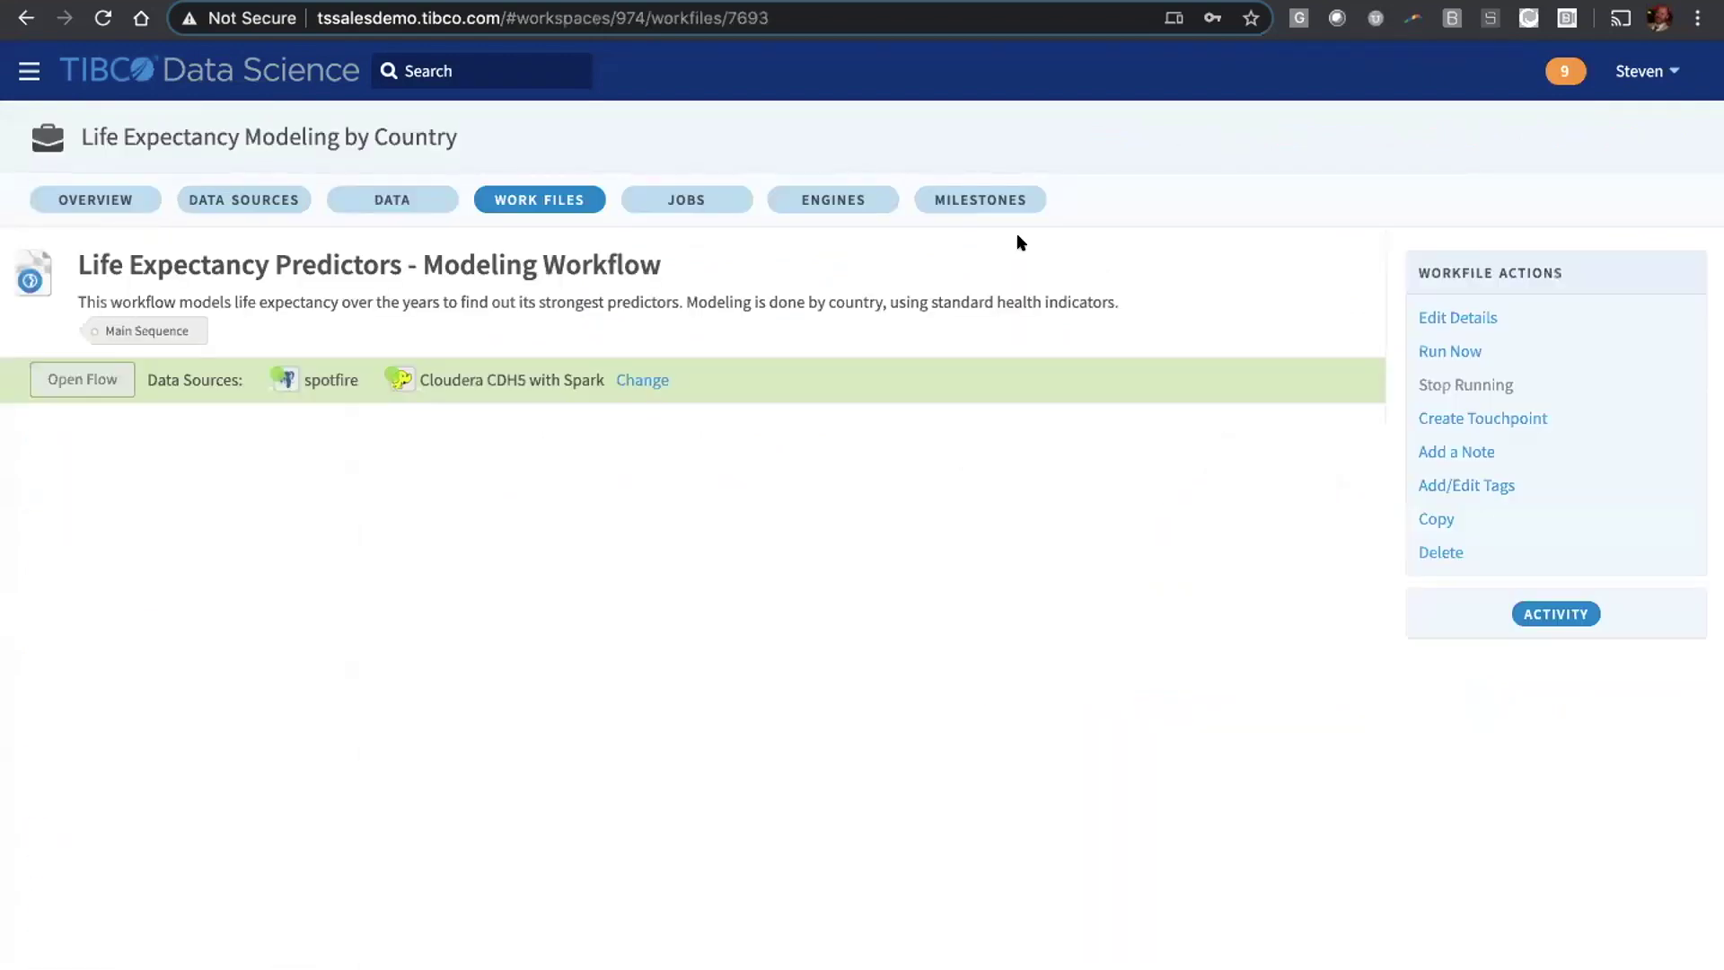
- Open the Life Expectancy Predictors - Test Accuracy workfile from Work Files
{"action": "left_click", "coordinate": [549, 196]}
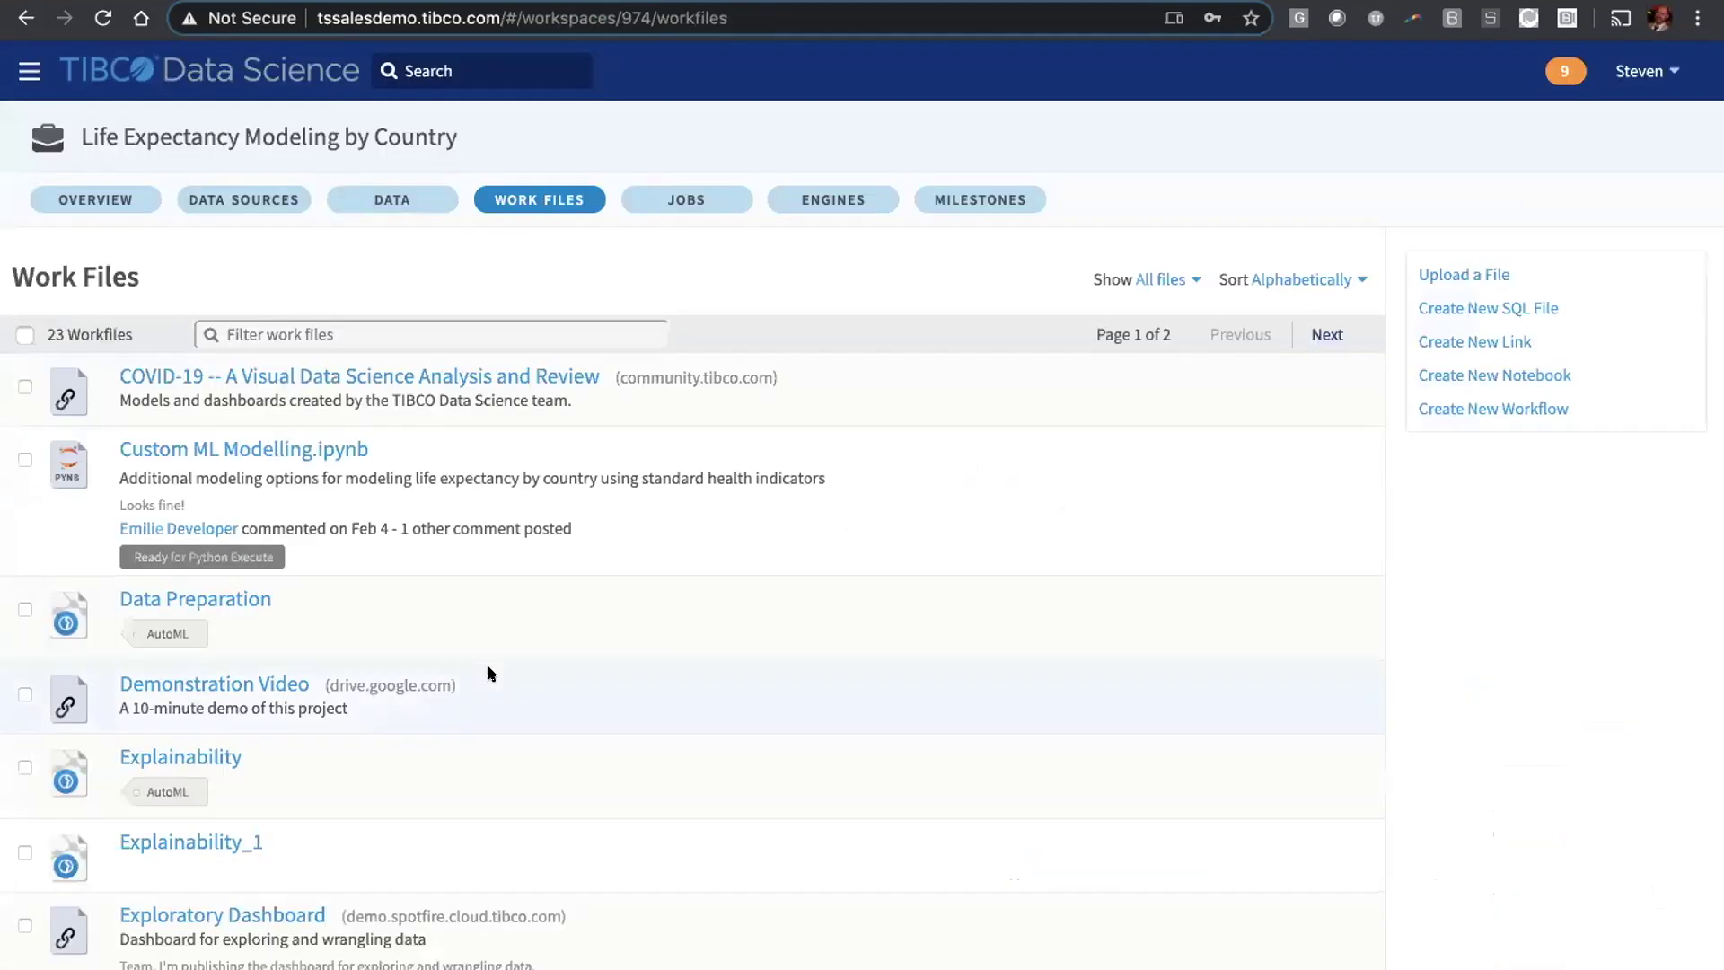
{"action": "scroll", "coordinate": [487, 671], "scroll_direction": "down", "scroll_amount": 5}
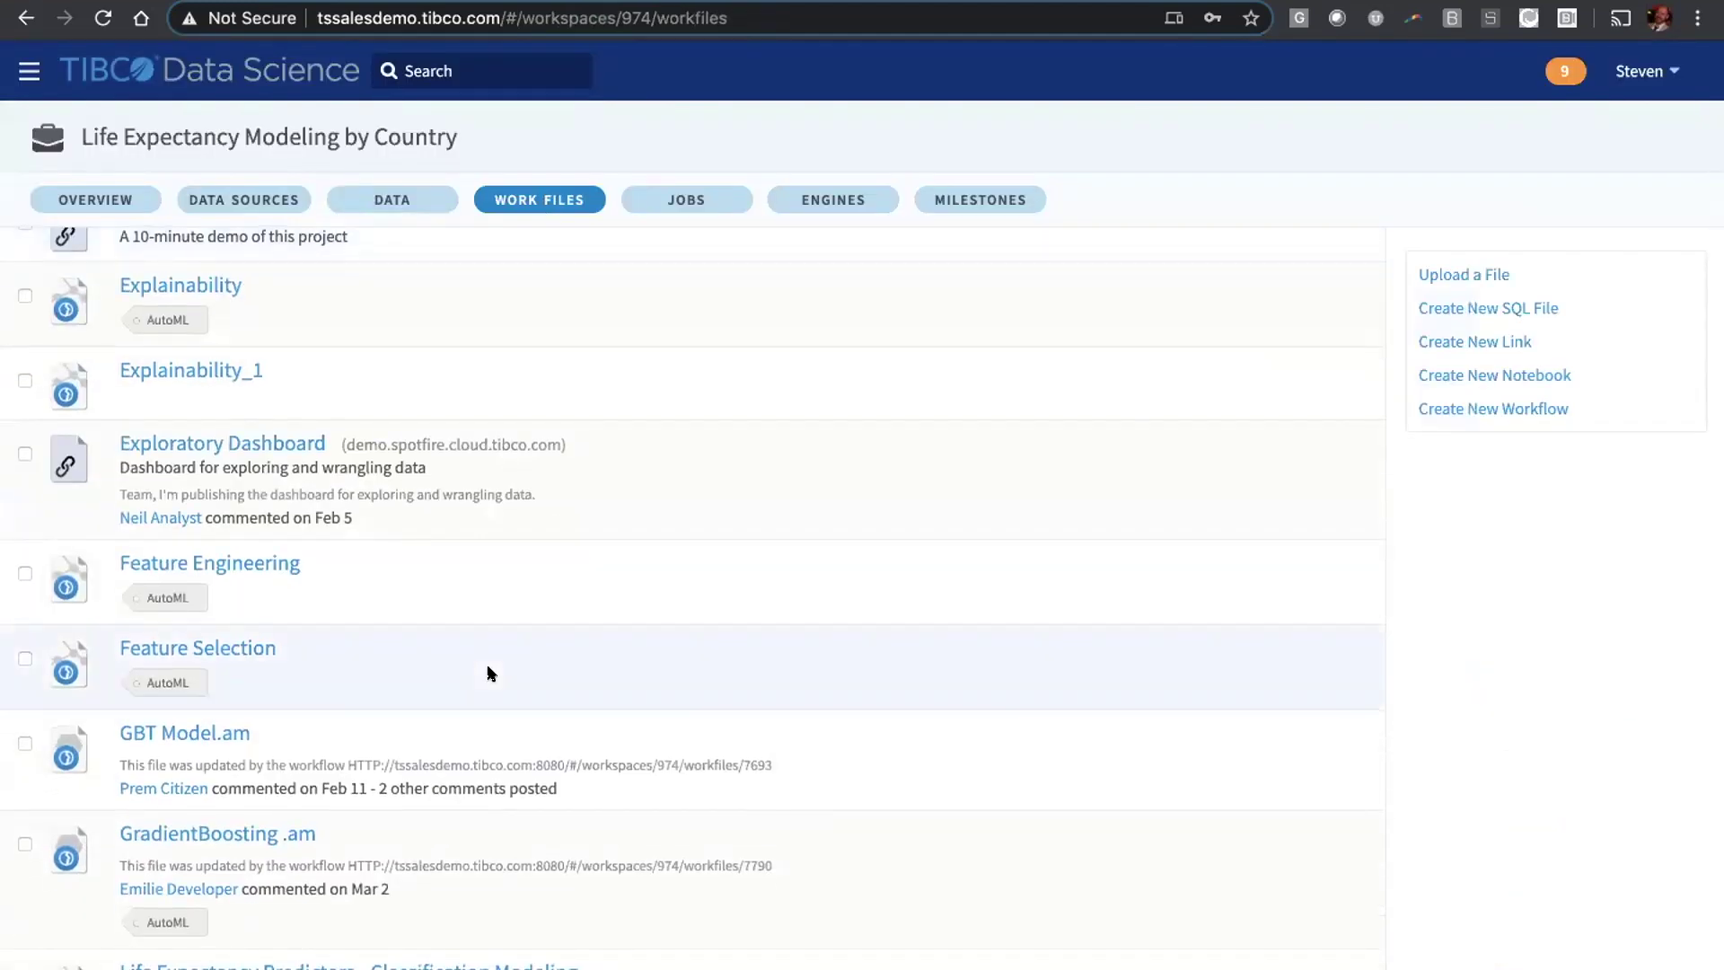
{"action": "scroll", "coordinate": [487, 672], "scroll_direction": "down", "scroll_amount": 5}
{"action": "scroll", "coordinate": [481, 655], "scroll_direction": "down", "scroll_amount": 3}
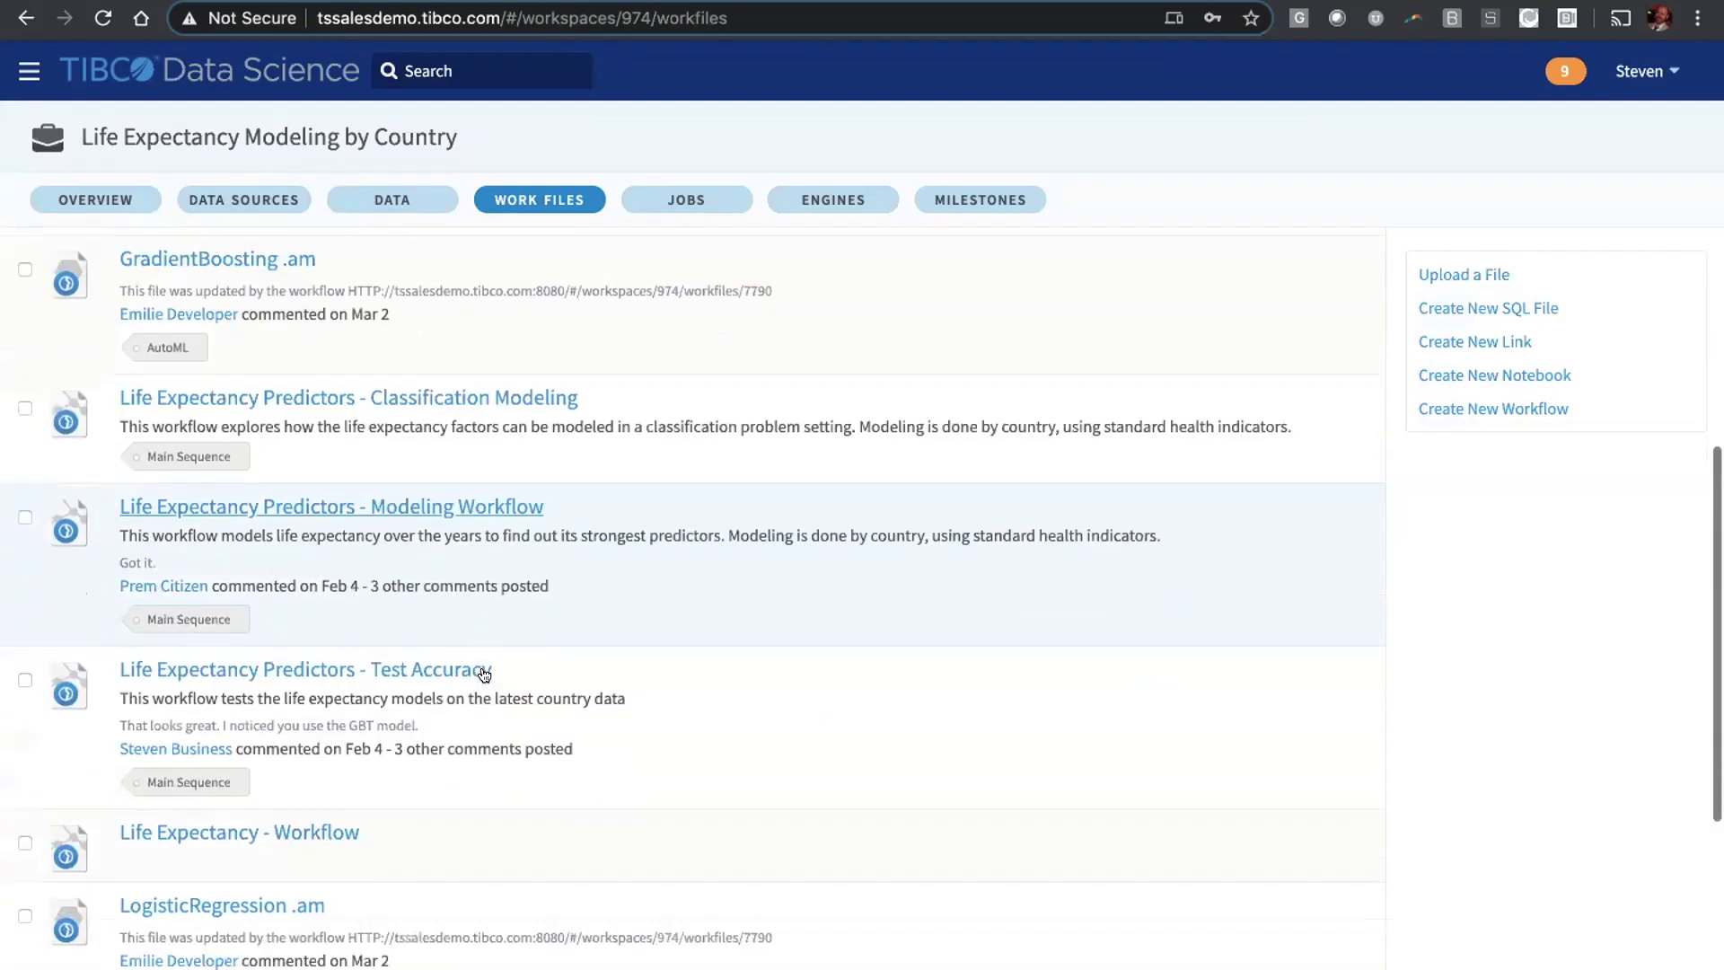
{"action": "left_click", "coordinate": [467, 627]}
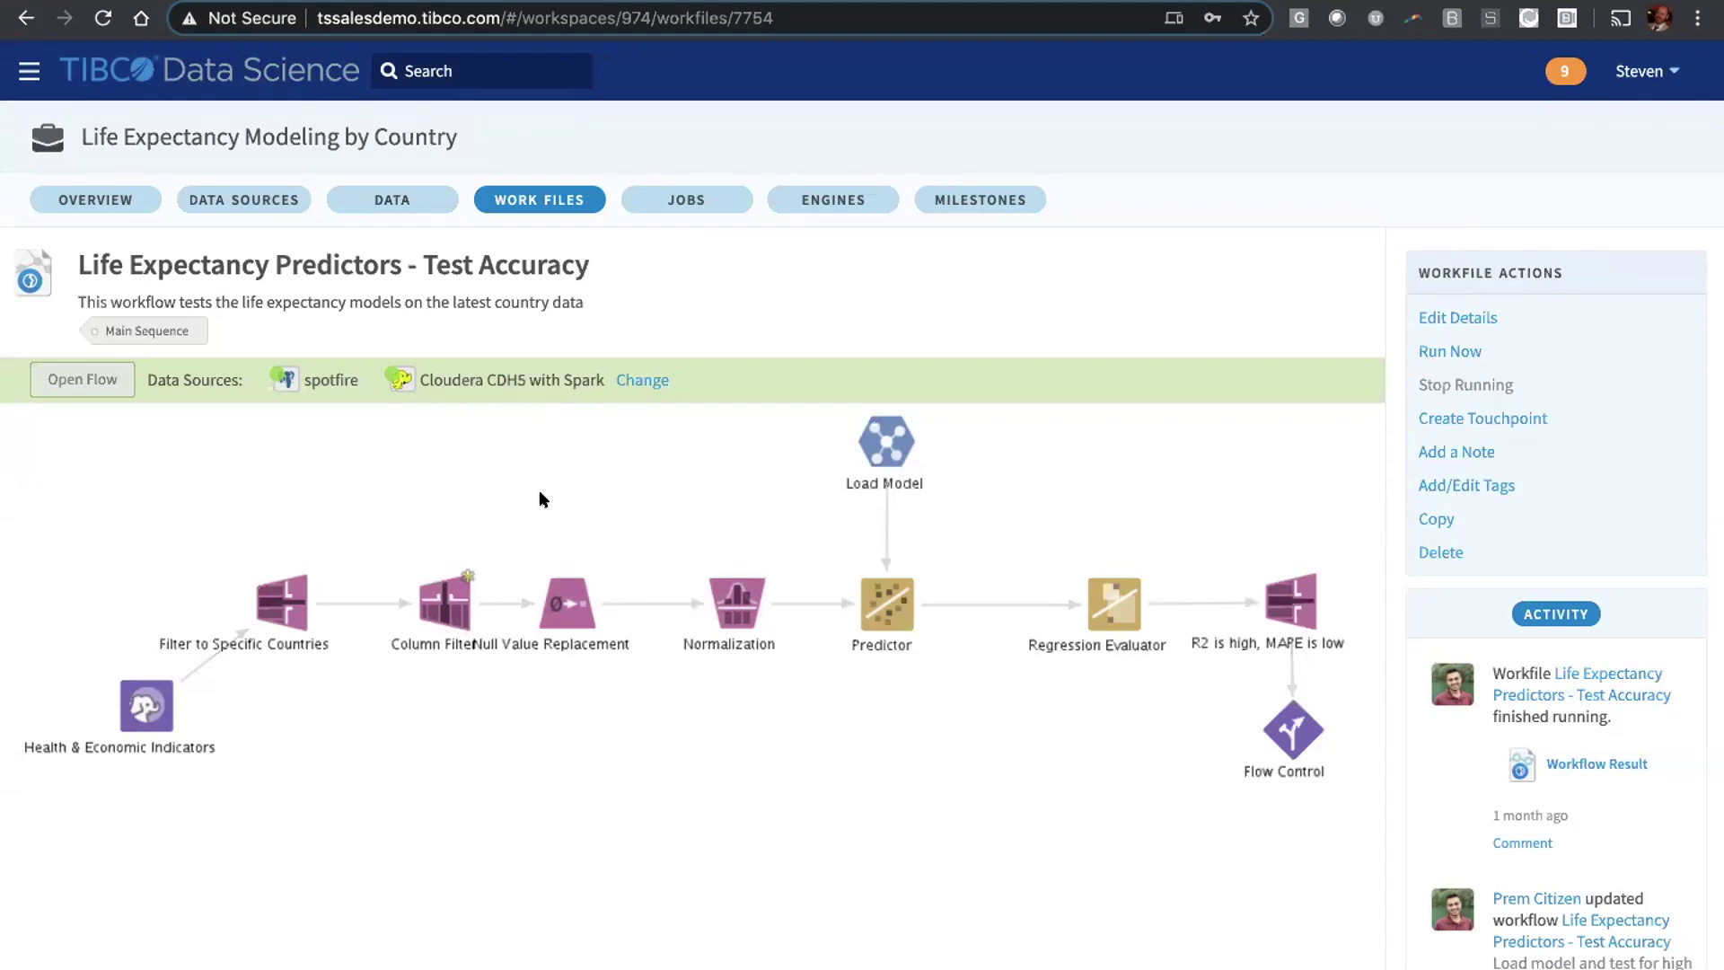
- Review the rebuild-models job's last run details, then bring up the Engines list
{"action": "left_click", "coordinate": [691, 198]}
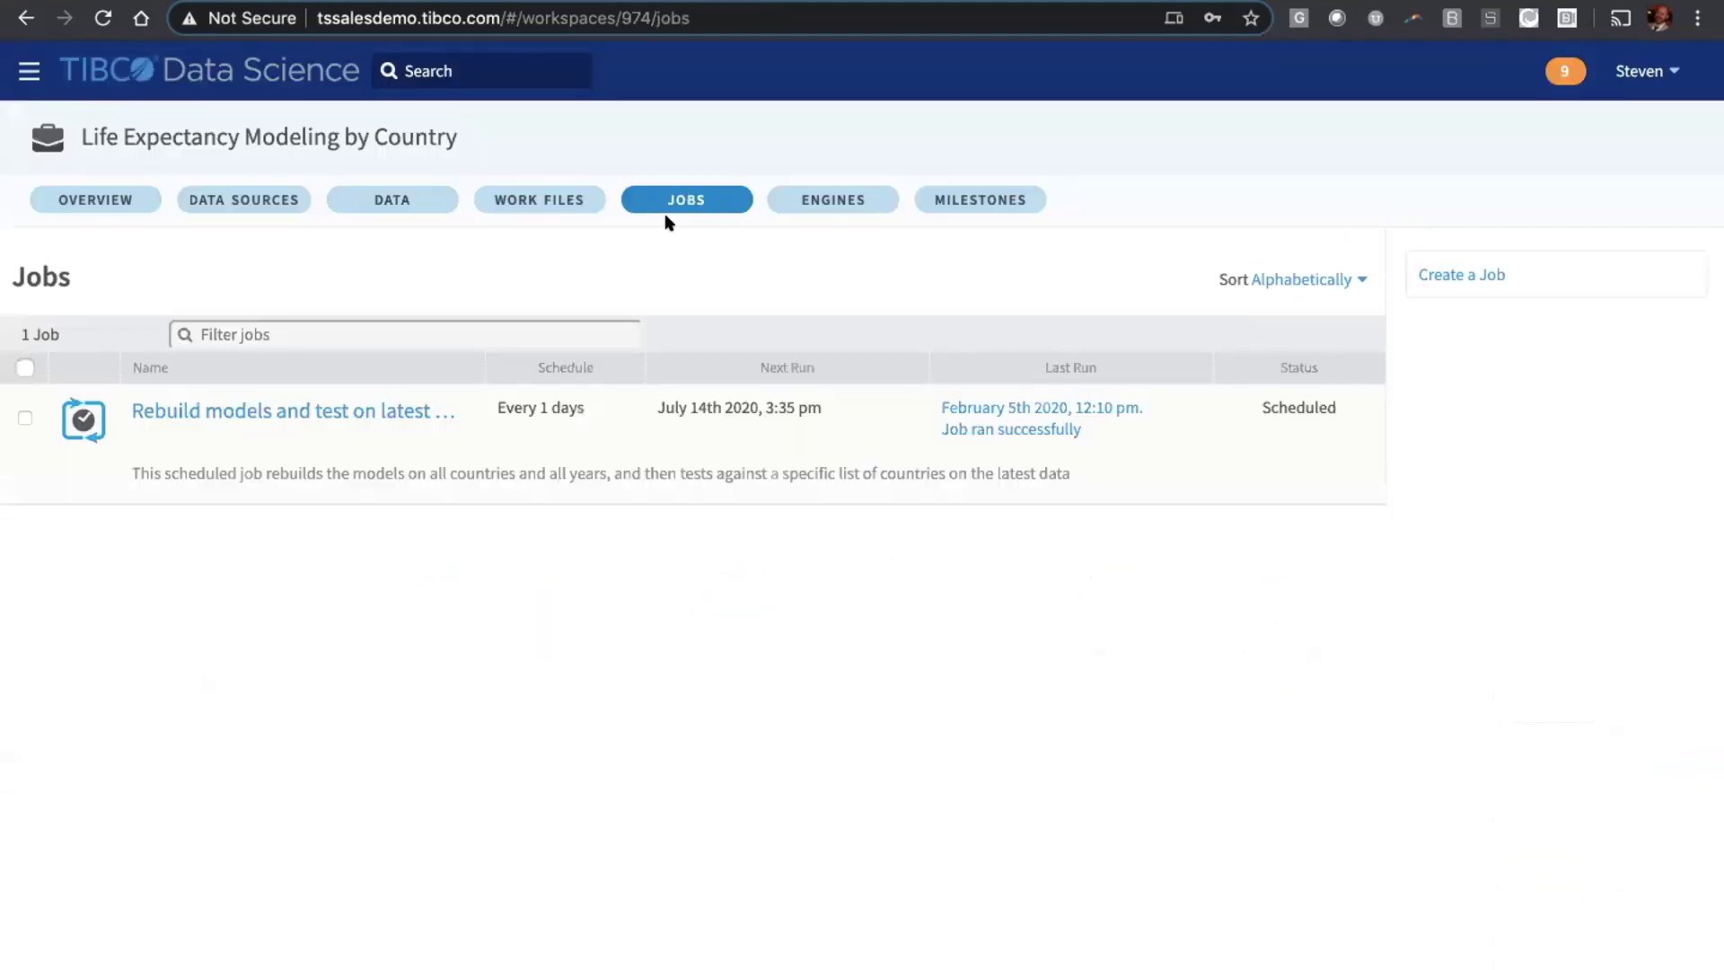
{"action": "left_click", "coordinate": [485, 437]}
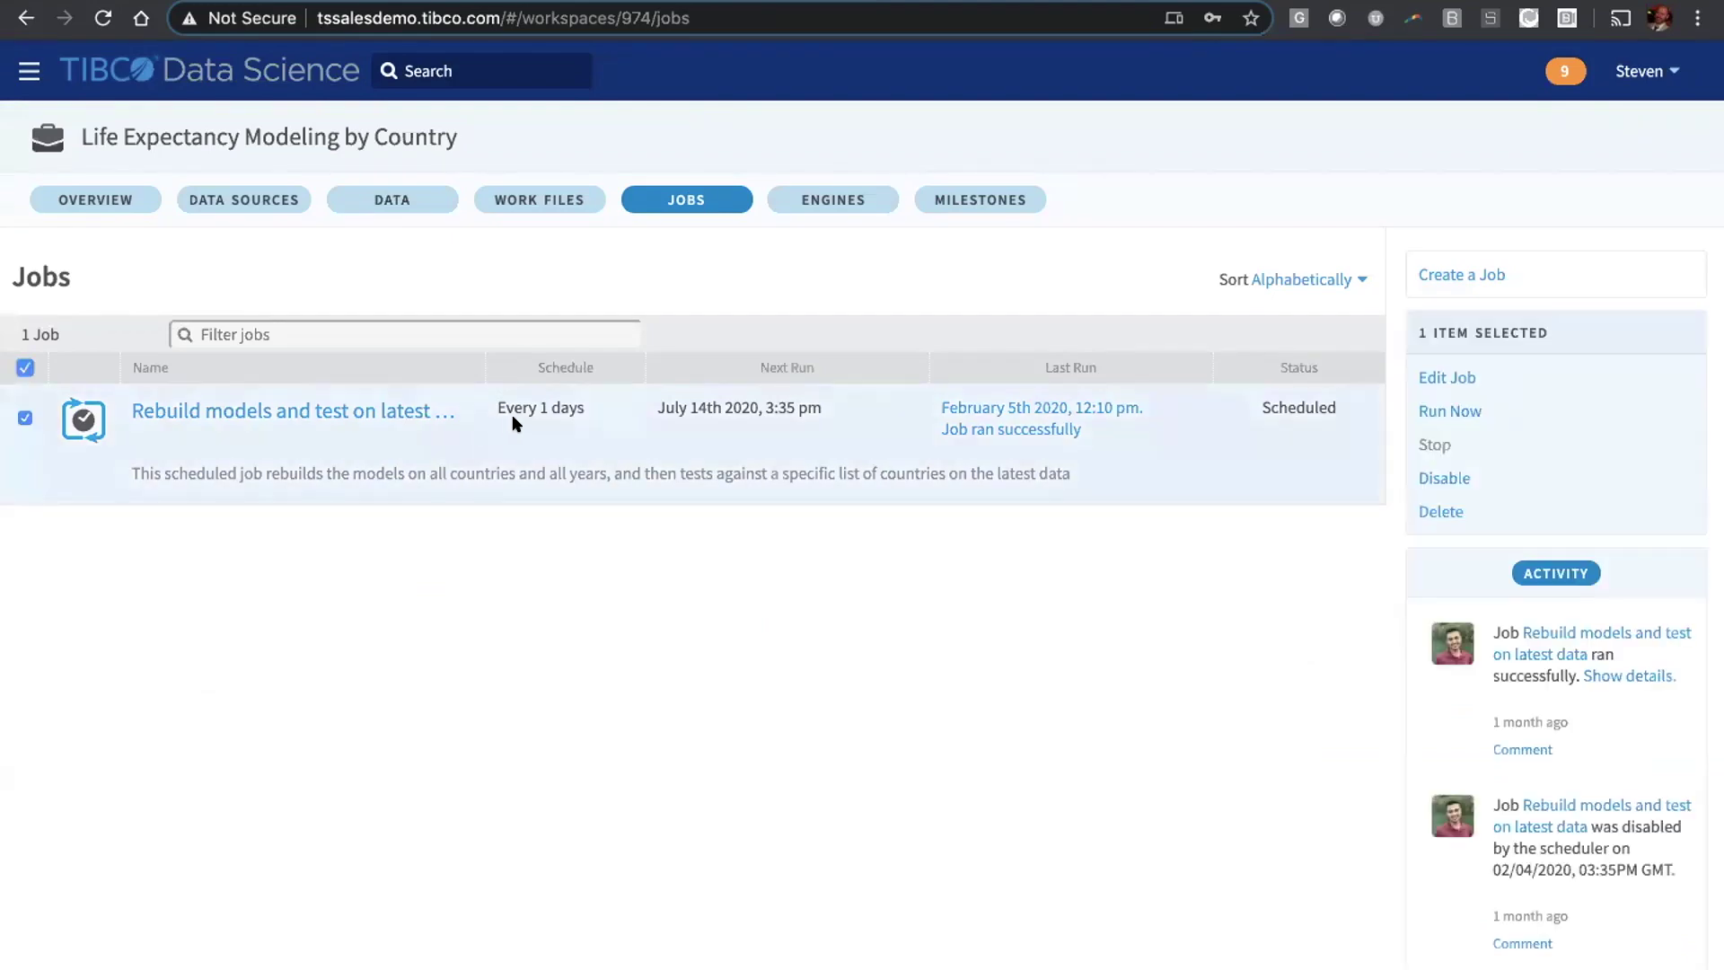
{"action": "left_click", "coordinate": [941, 406]}
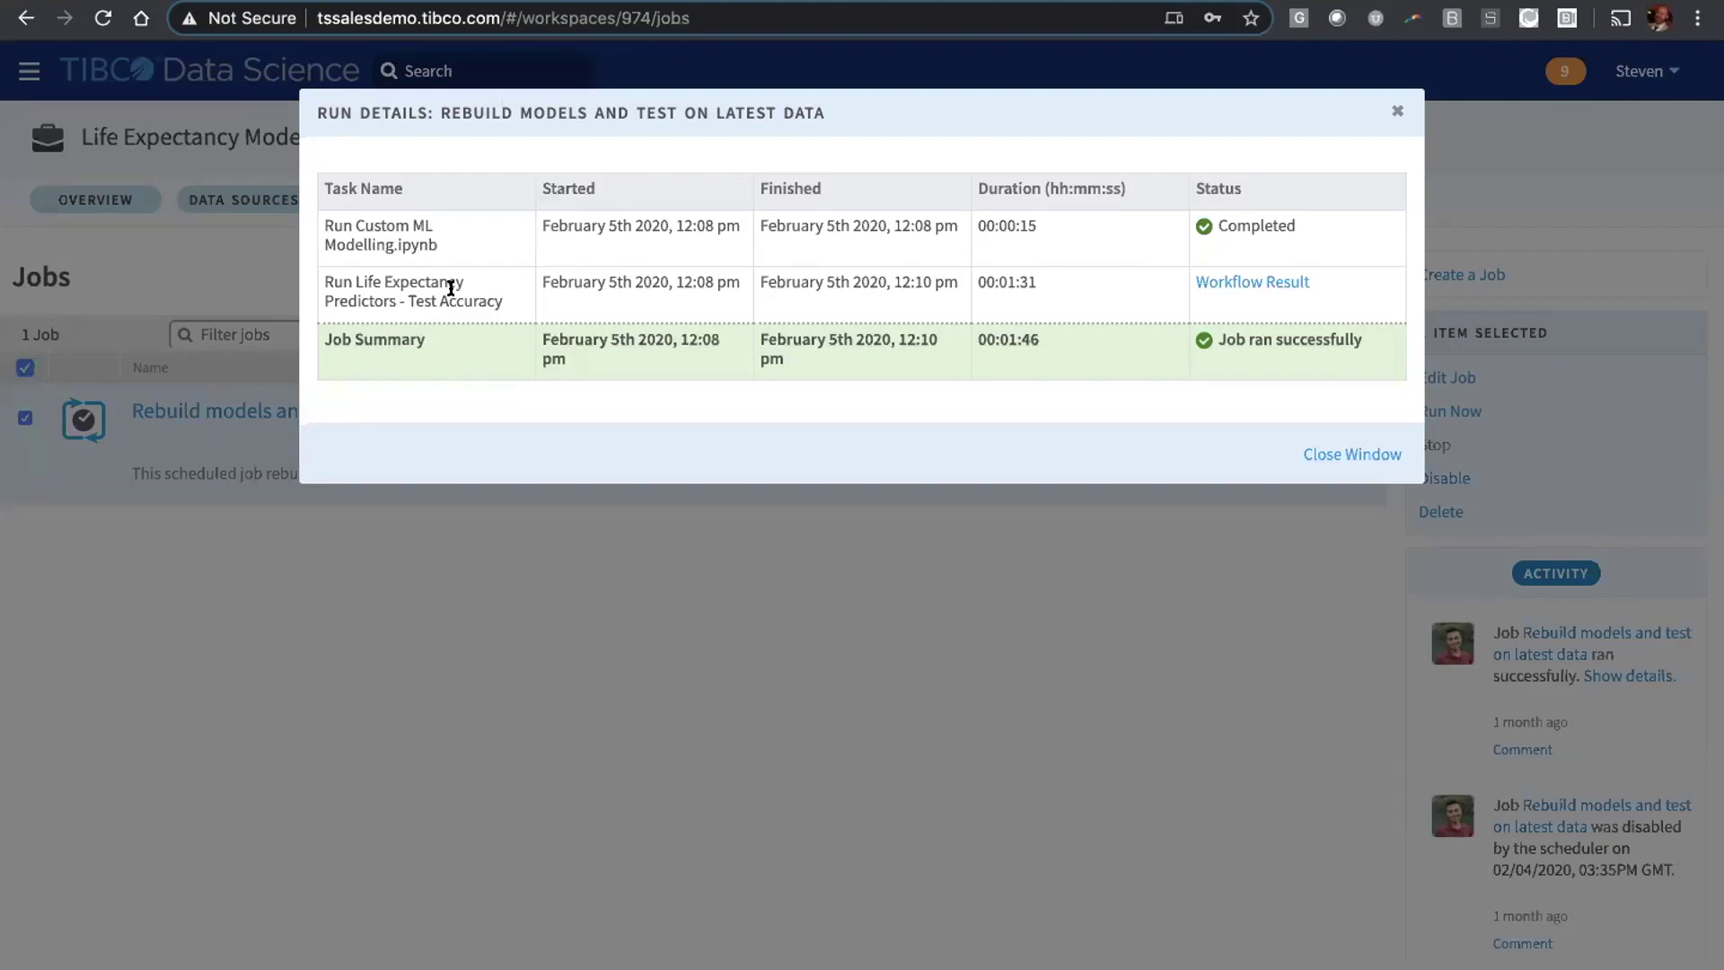
{"action": "left_click", "coordinate": [1394, 113]}
{"action": "left_click", "coordinate": [868, 199]}
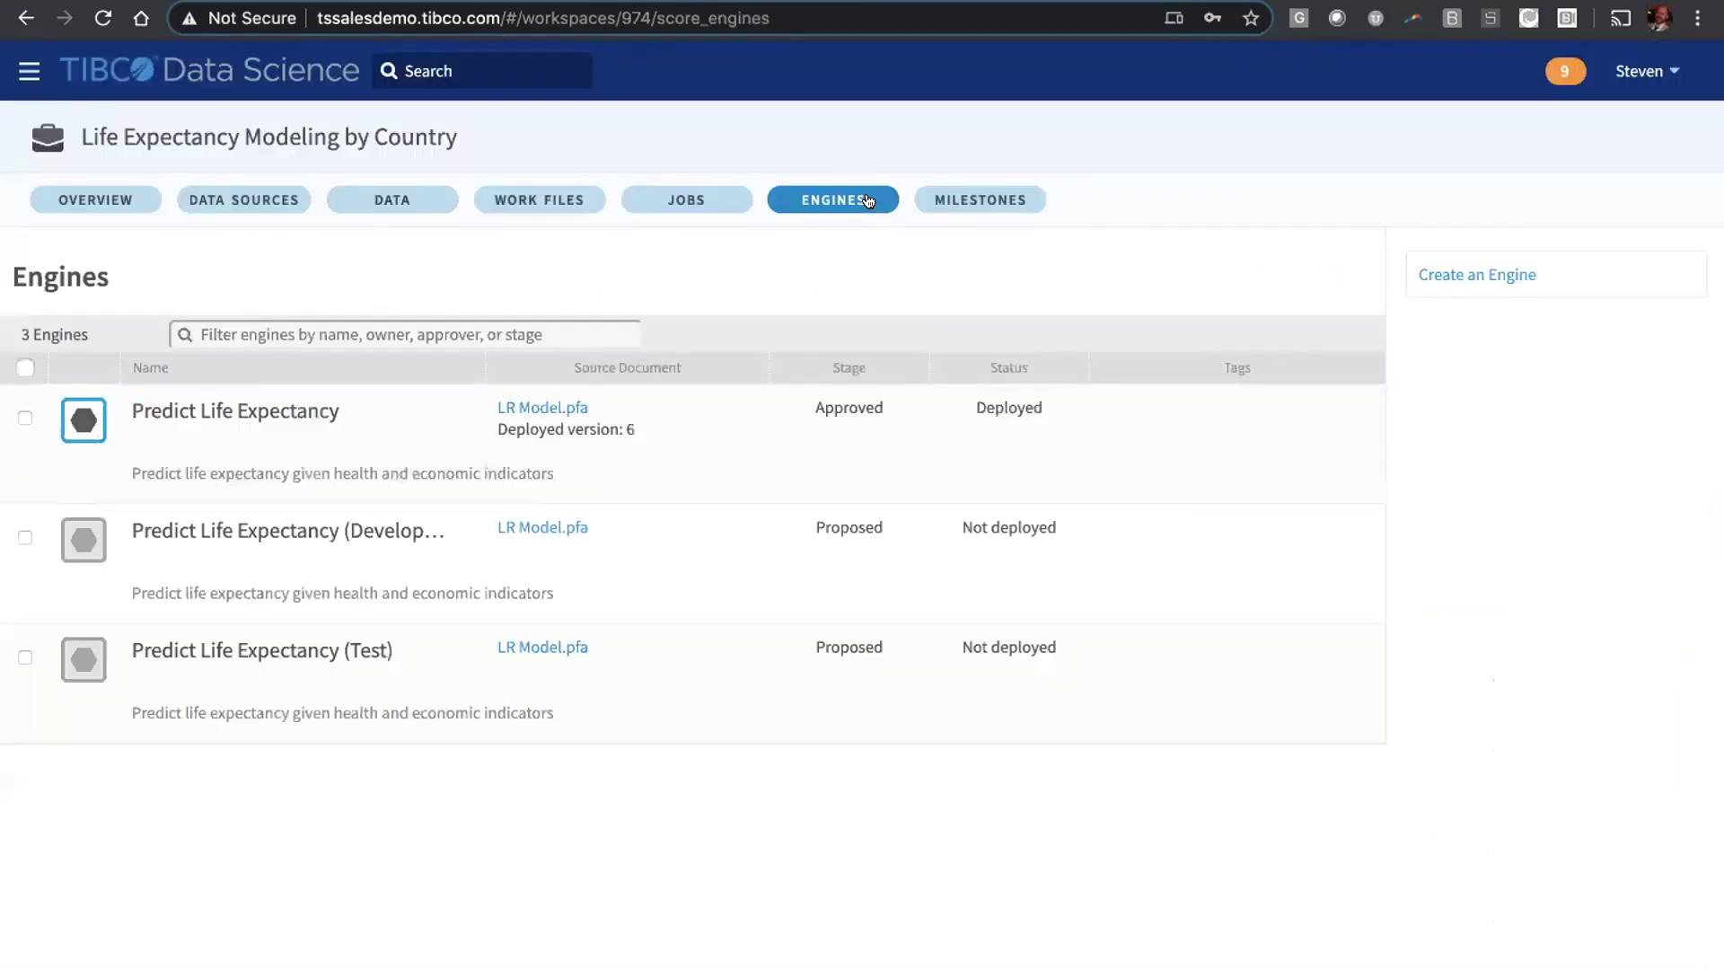
- Score pasted sample CSV data with the Predict Life Expectancy engine, getting a PRED of 83.30
{"action": "left_click", "coordinate": [726, 426]}
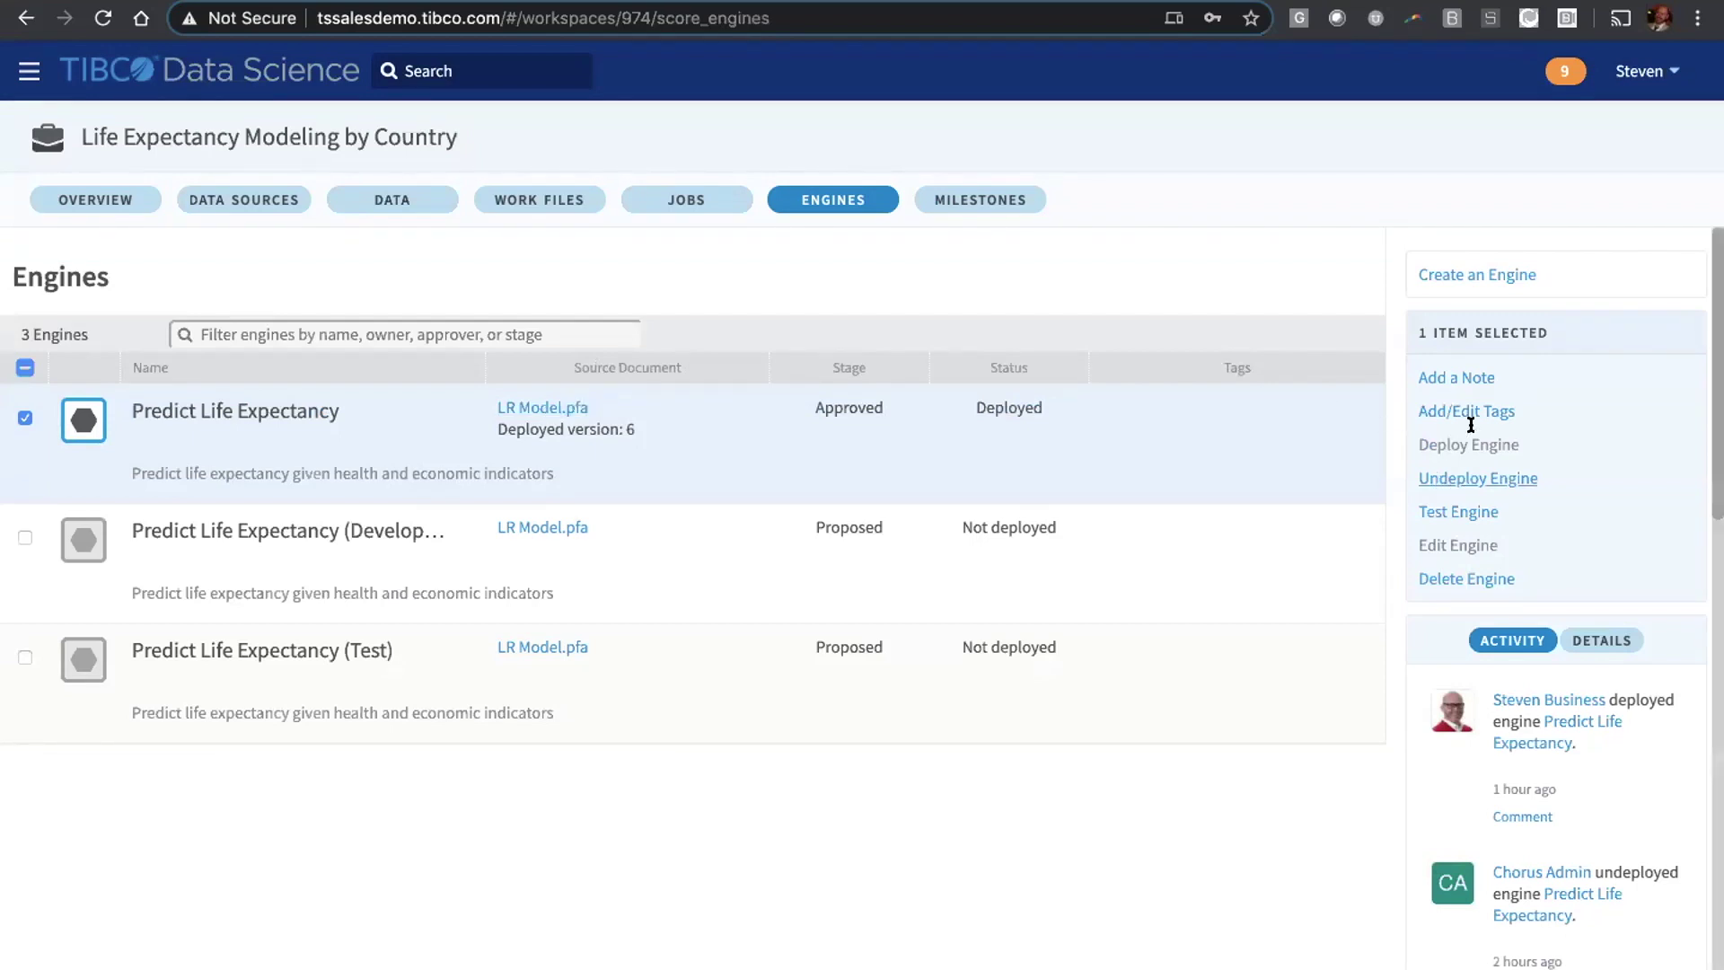
{"action": "left_click", "coordinate": [1440, 508]}
{"action": "key", "text": "ctrl+v"}
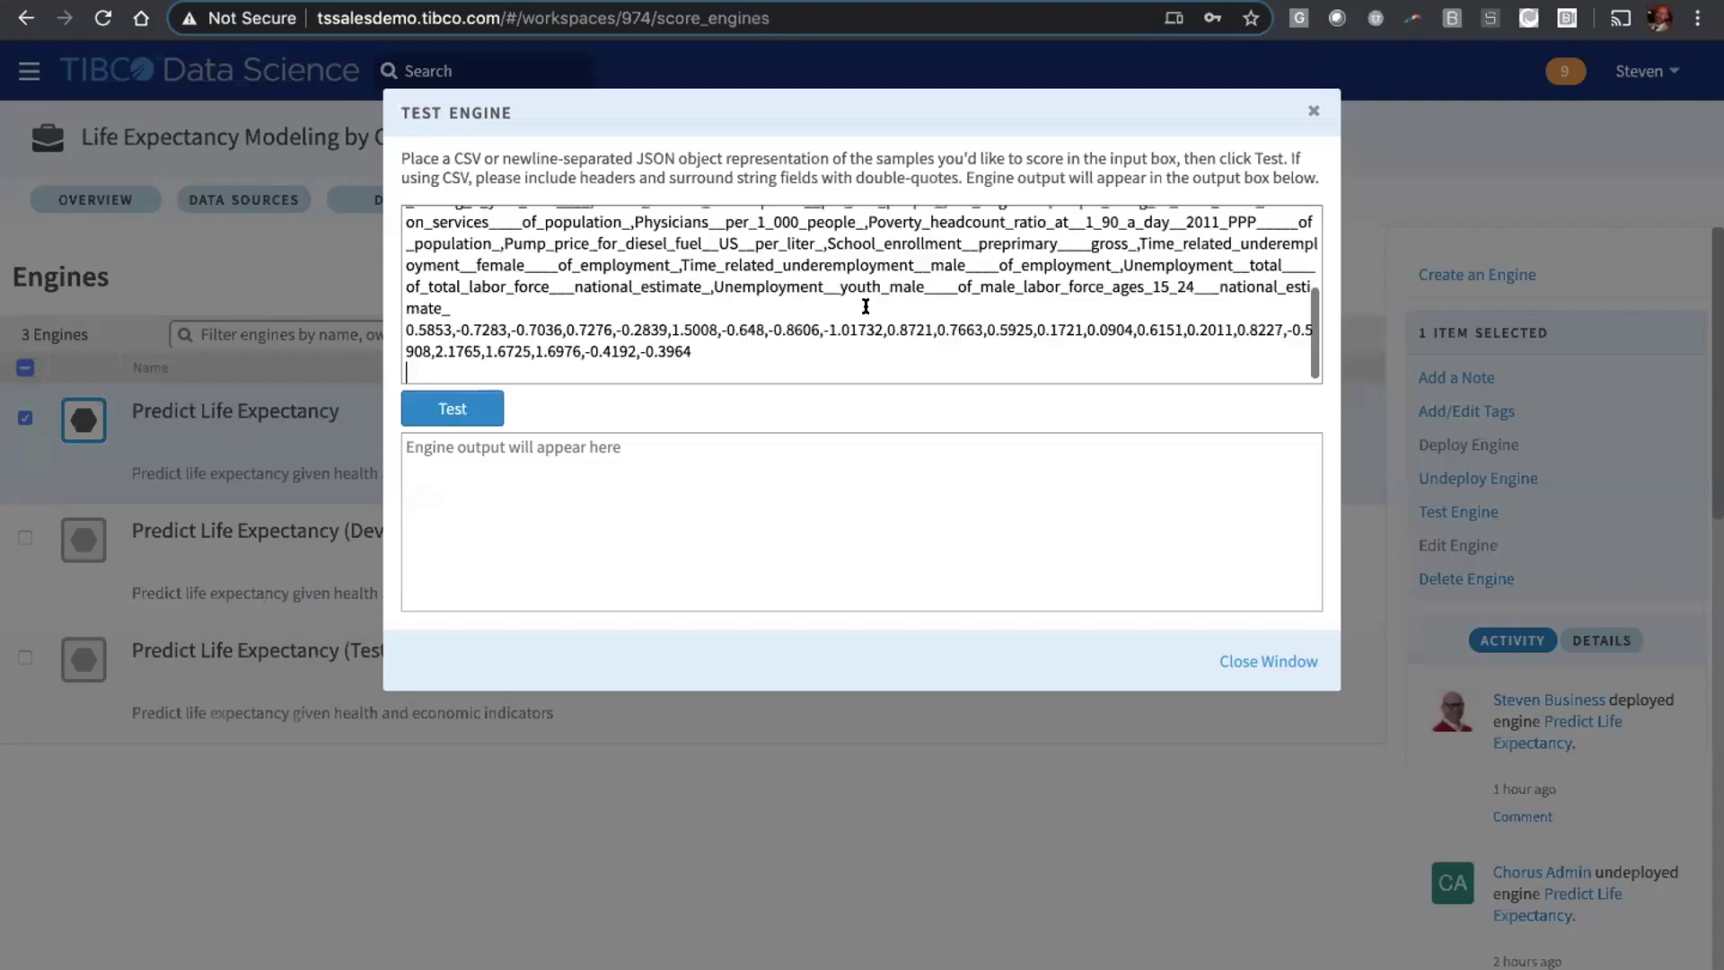
{"action": "scroll", "coordinate": [647, 374], "scroll_direction": "up", "scroll_amount": 1}
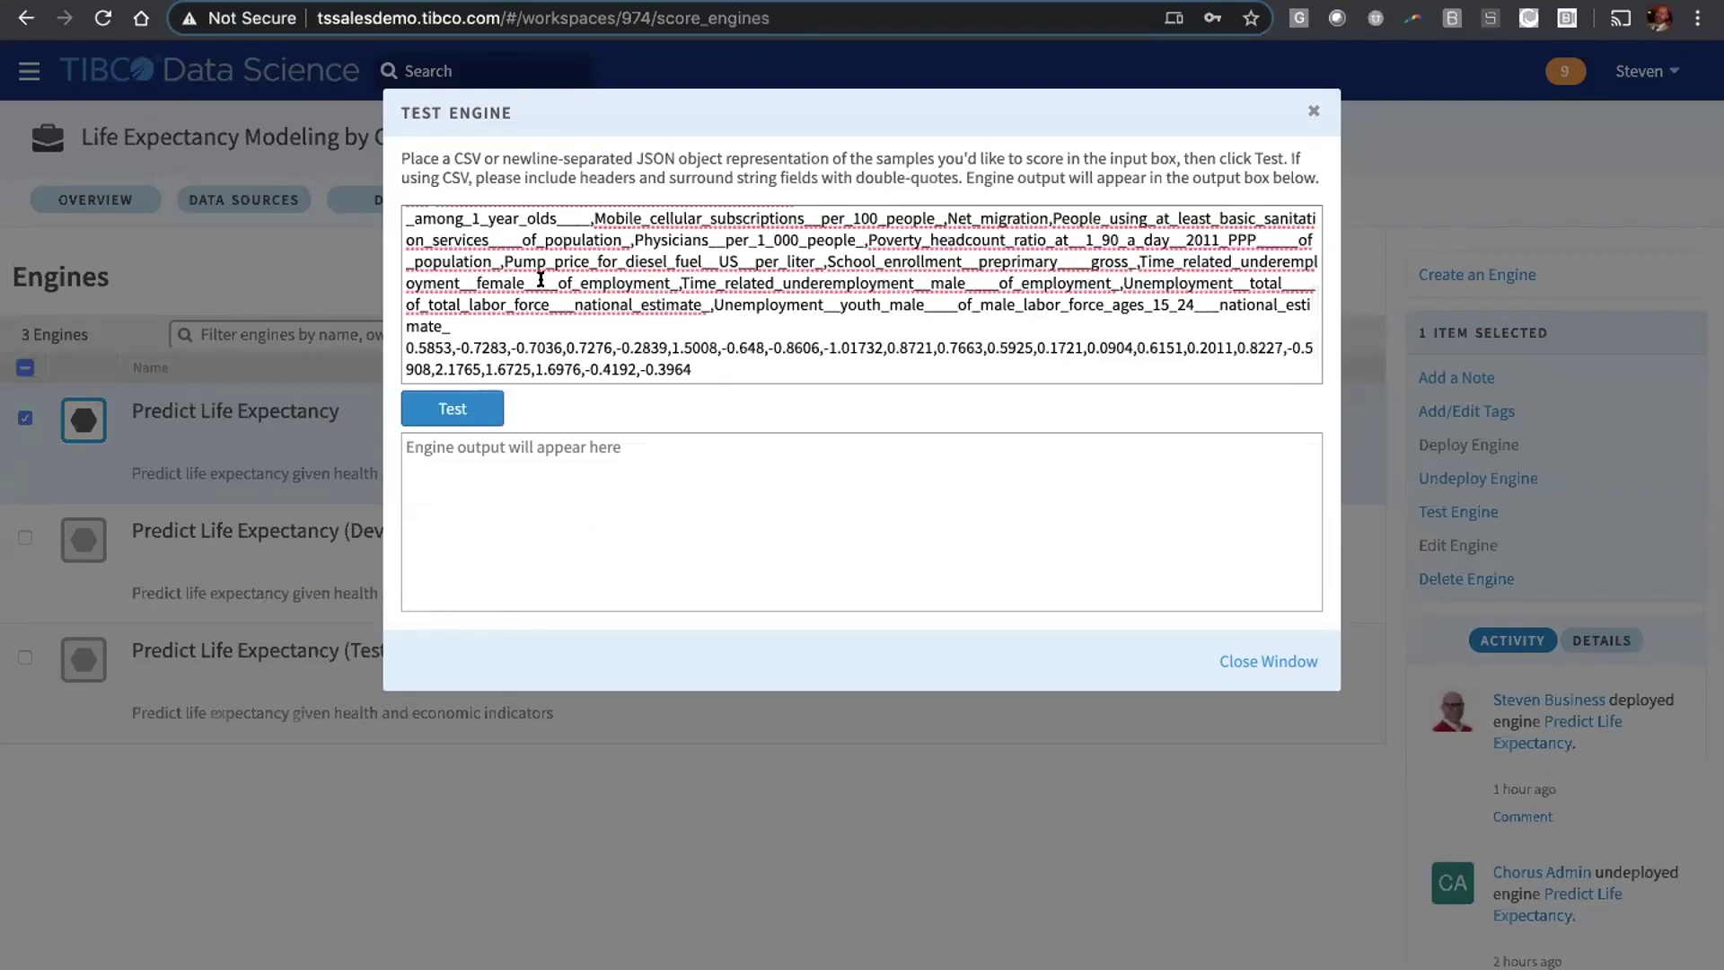
{"action": "left_click", "coordinate": [470, 410]}
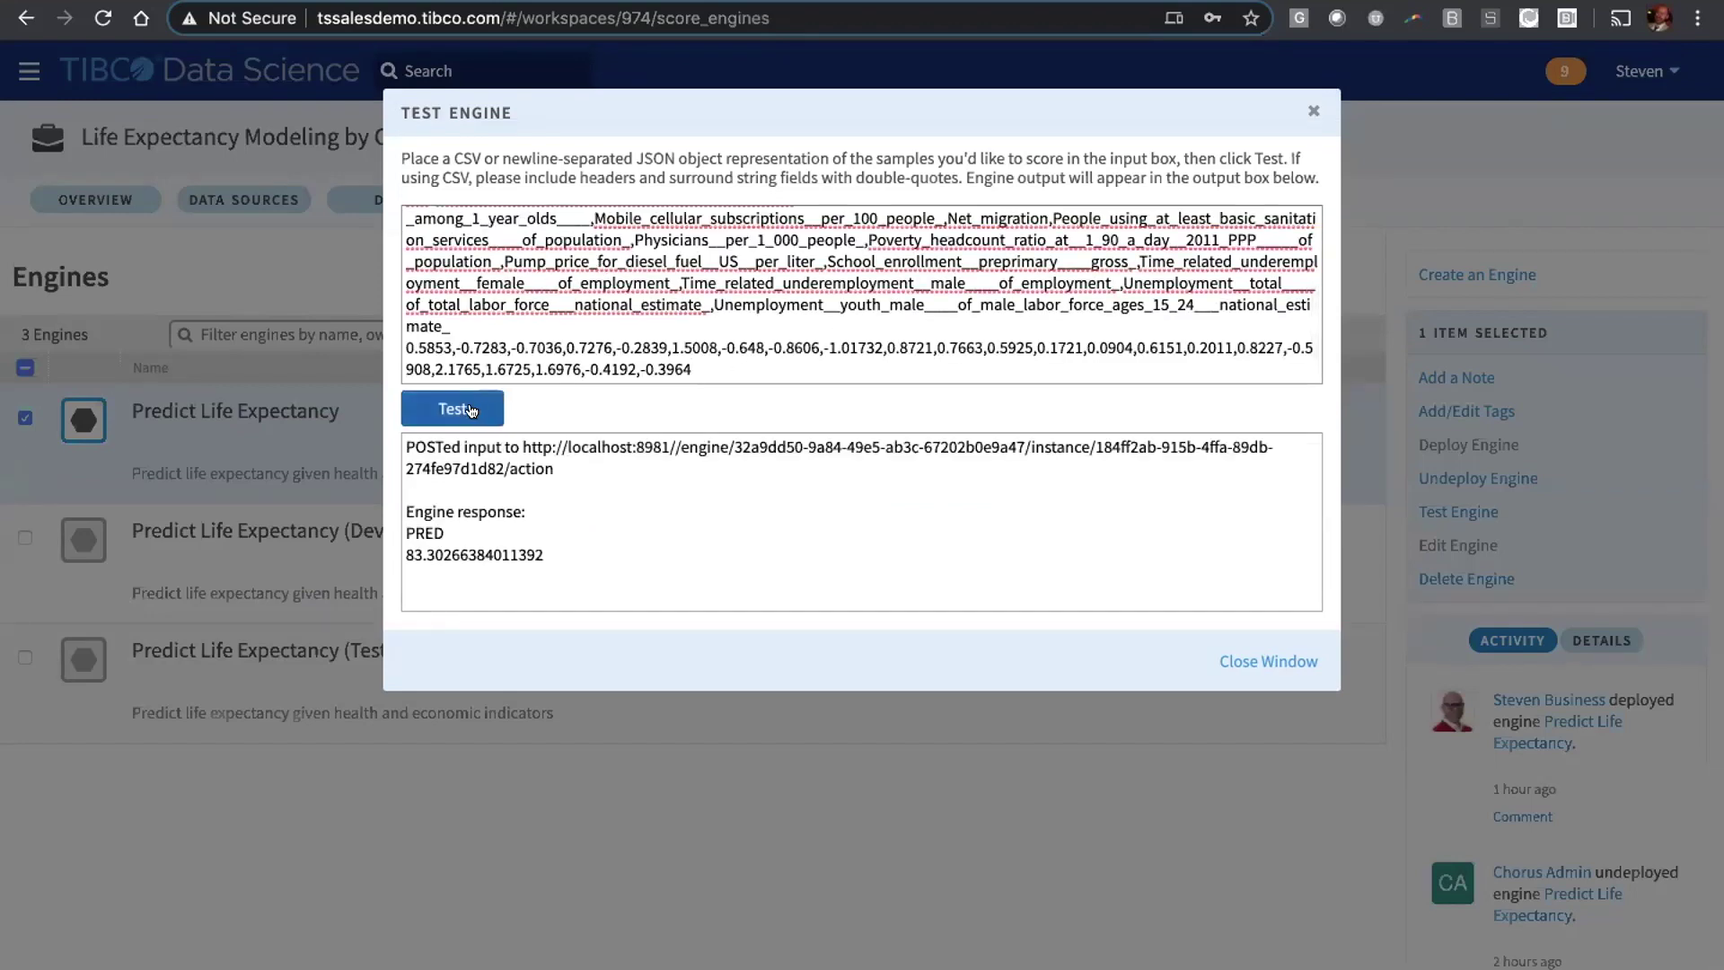
{"action": "double_click", "coordinate": [456, 551]}
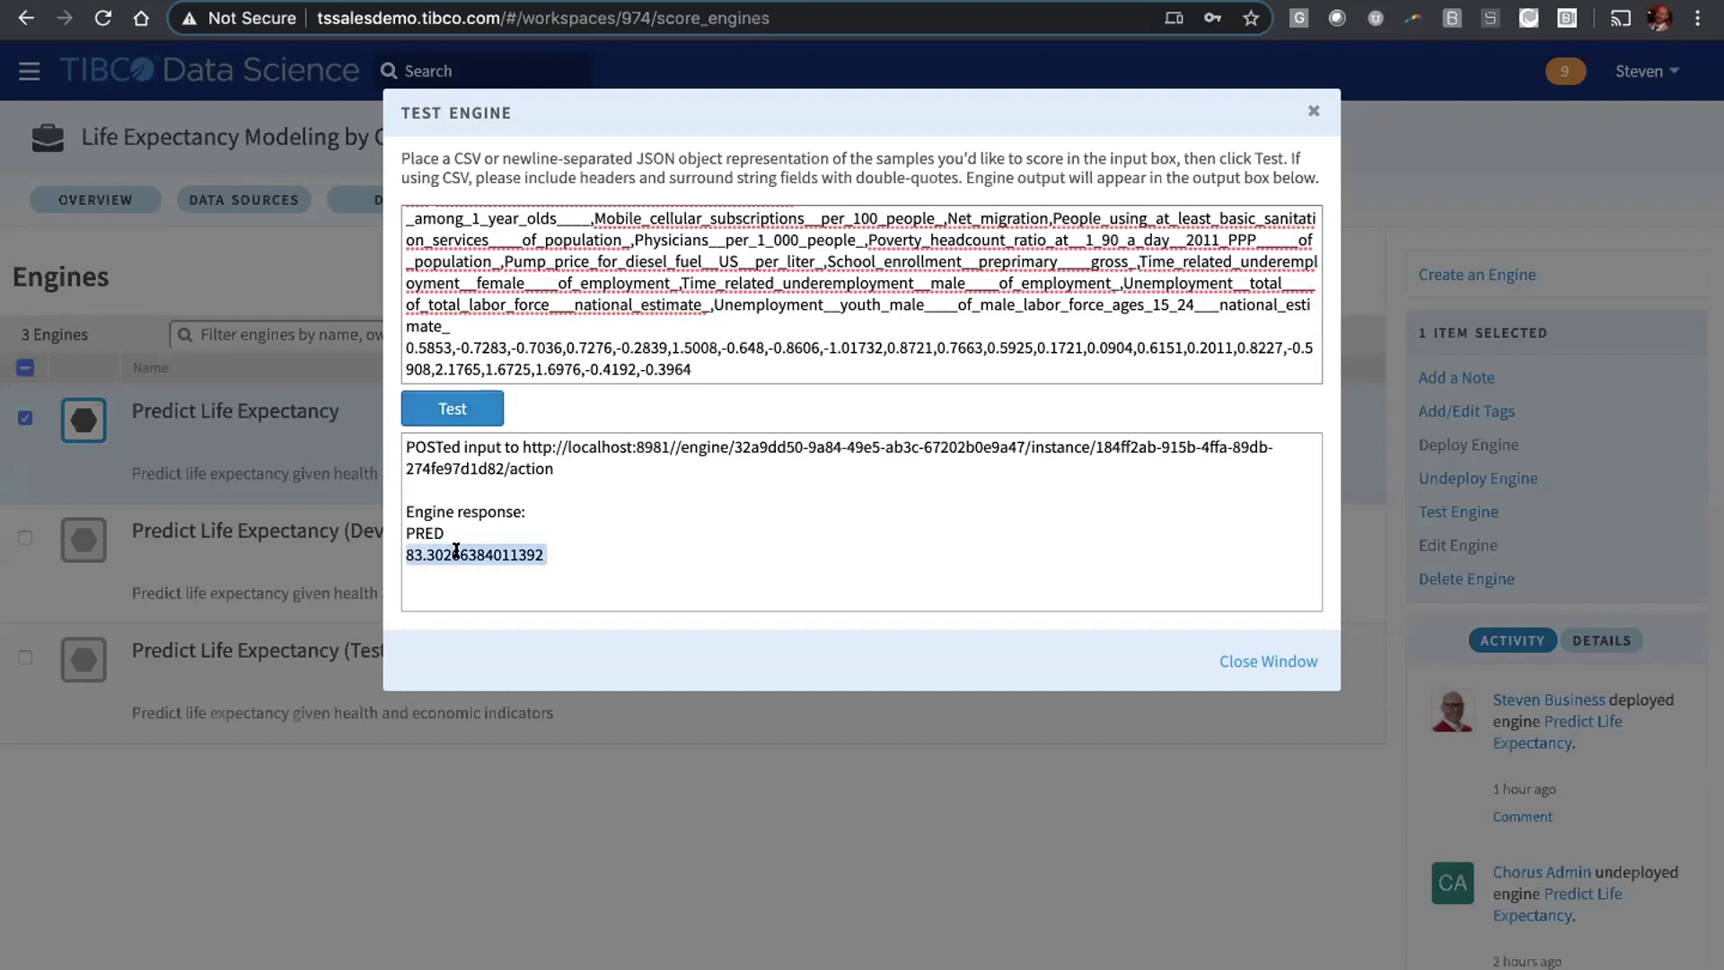
{"action": "left_click", "coordinate": [560, 547]}
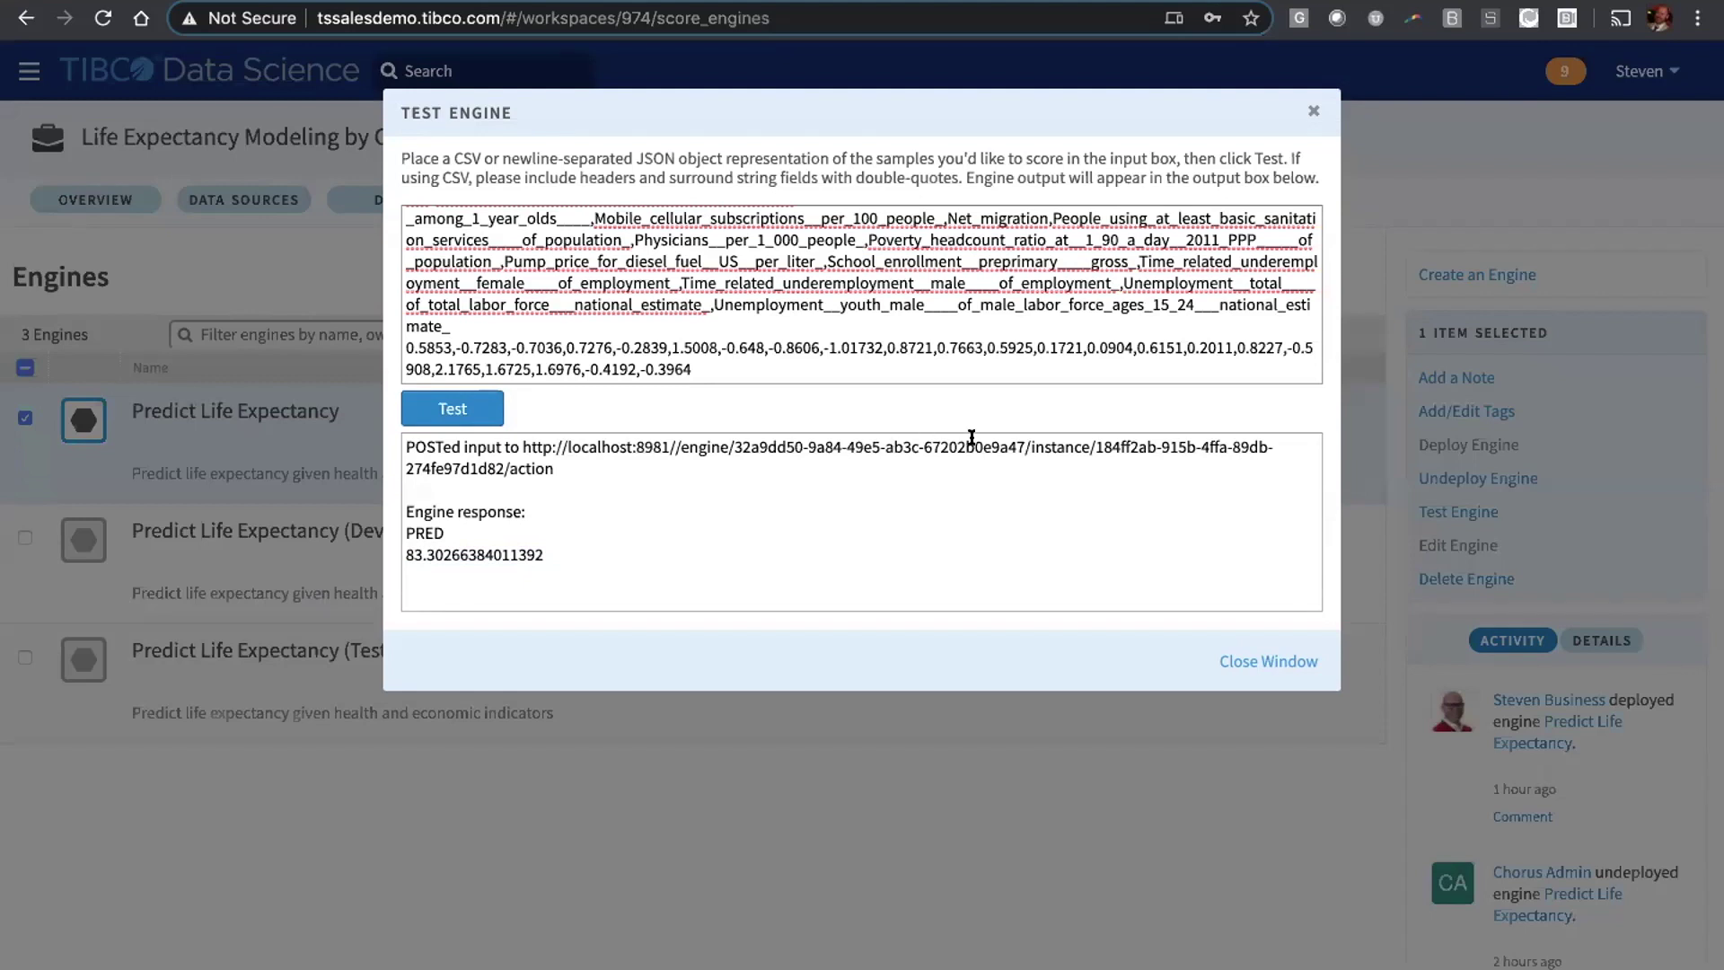
{"action": "left_click", "coordinate": [1309, 114]}
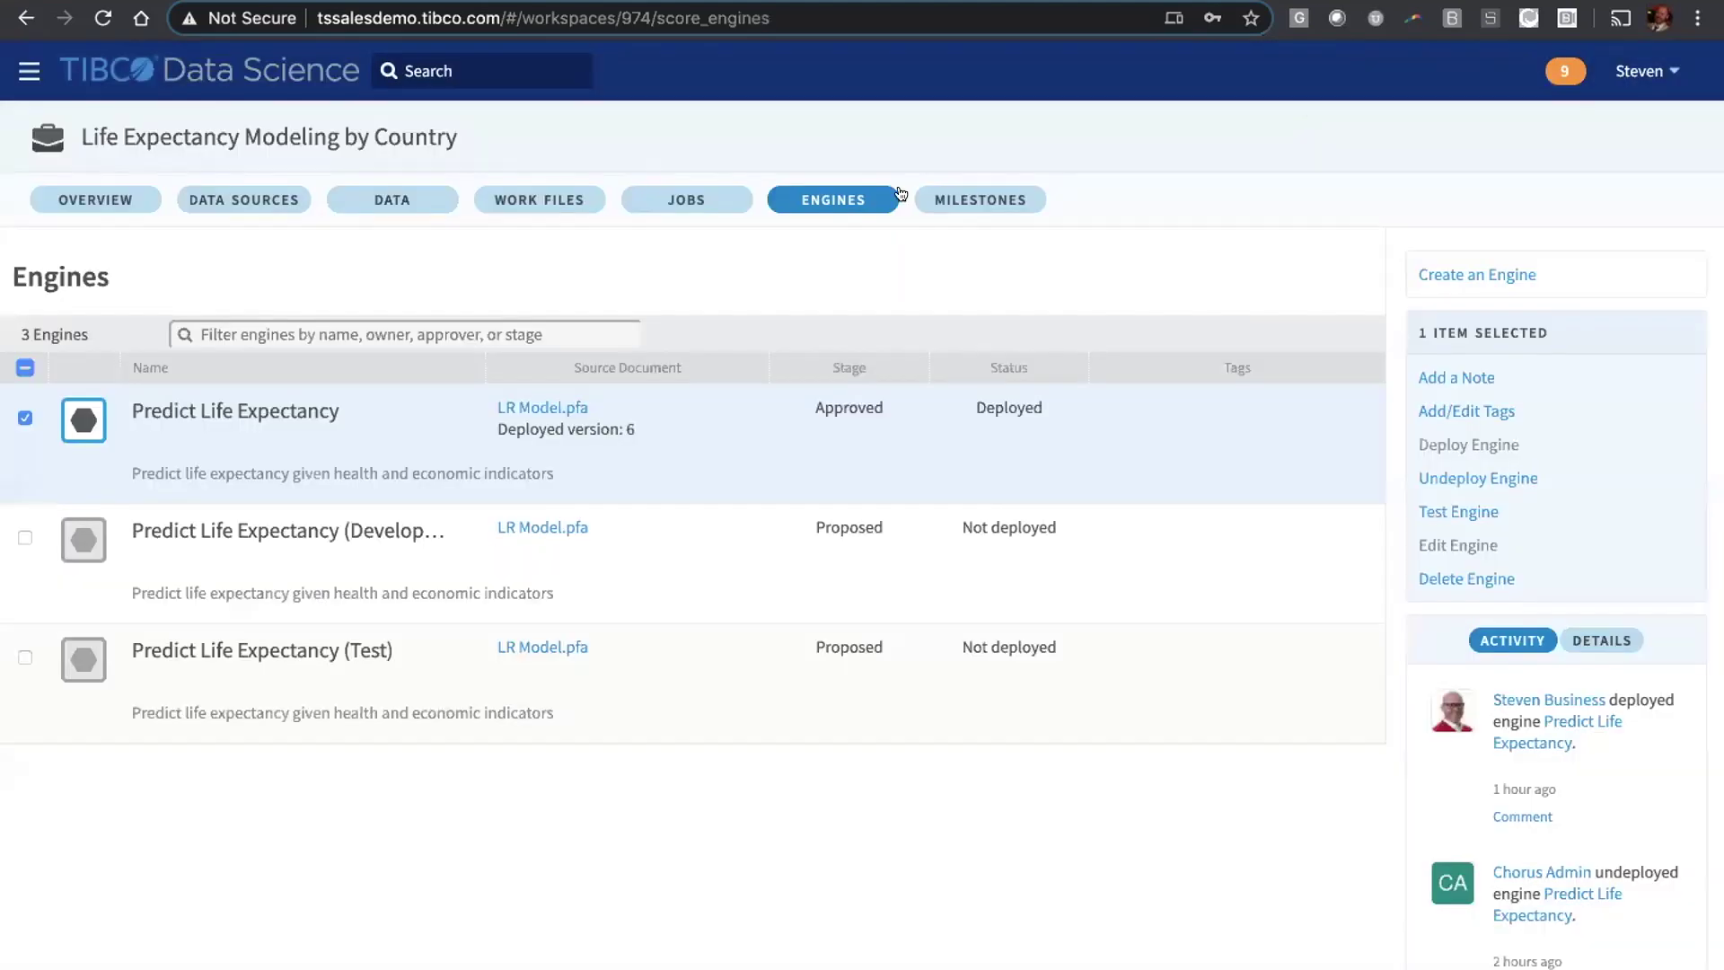
- Reopen Life Expectancy Predictors - Modeling Workflow from work files and view the Custom Py model's DEU results
{"action": "left_click", "coordinate": [592, 212]}
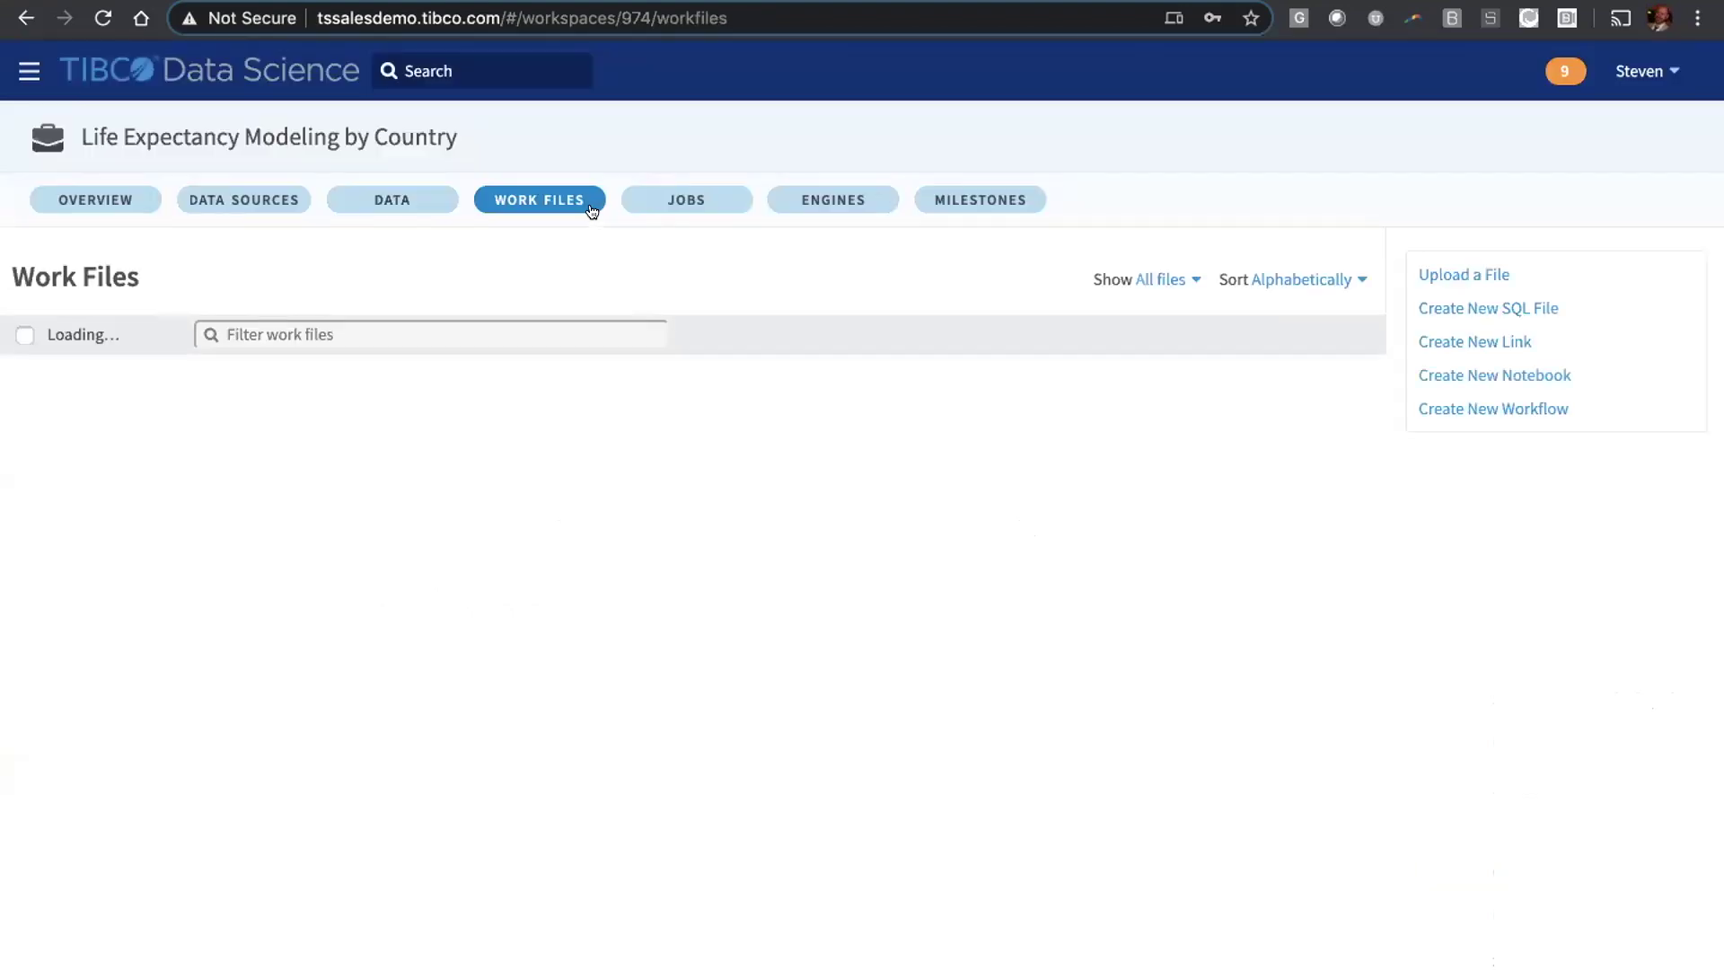
{"action": "scroll", "coordinate": [581, 590], "scroll_direction": "down", "scroll_amount": 4}
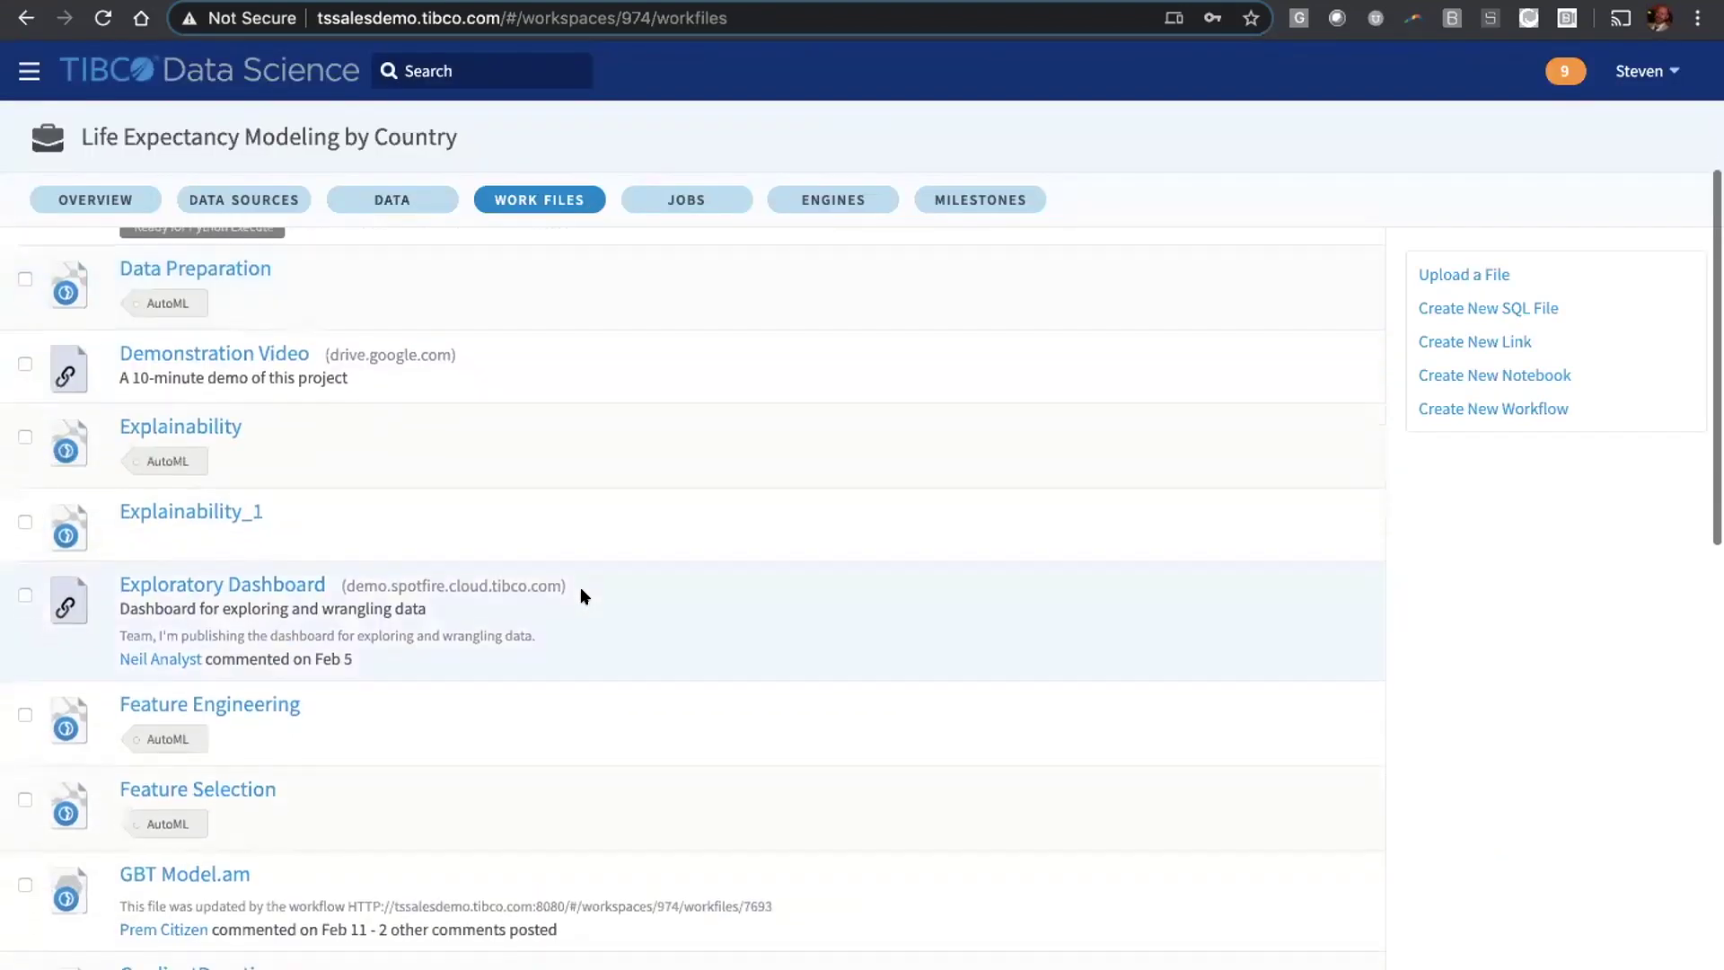
{"action": "scroll", "coordinate": [580, 589], "scroll_direction": "down", "scroll_amount": 7}
{"action": "left_click", "coordinate": [500, 643]}
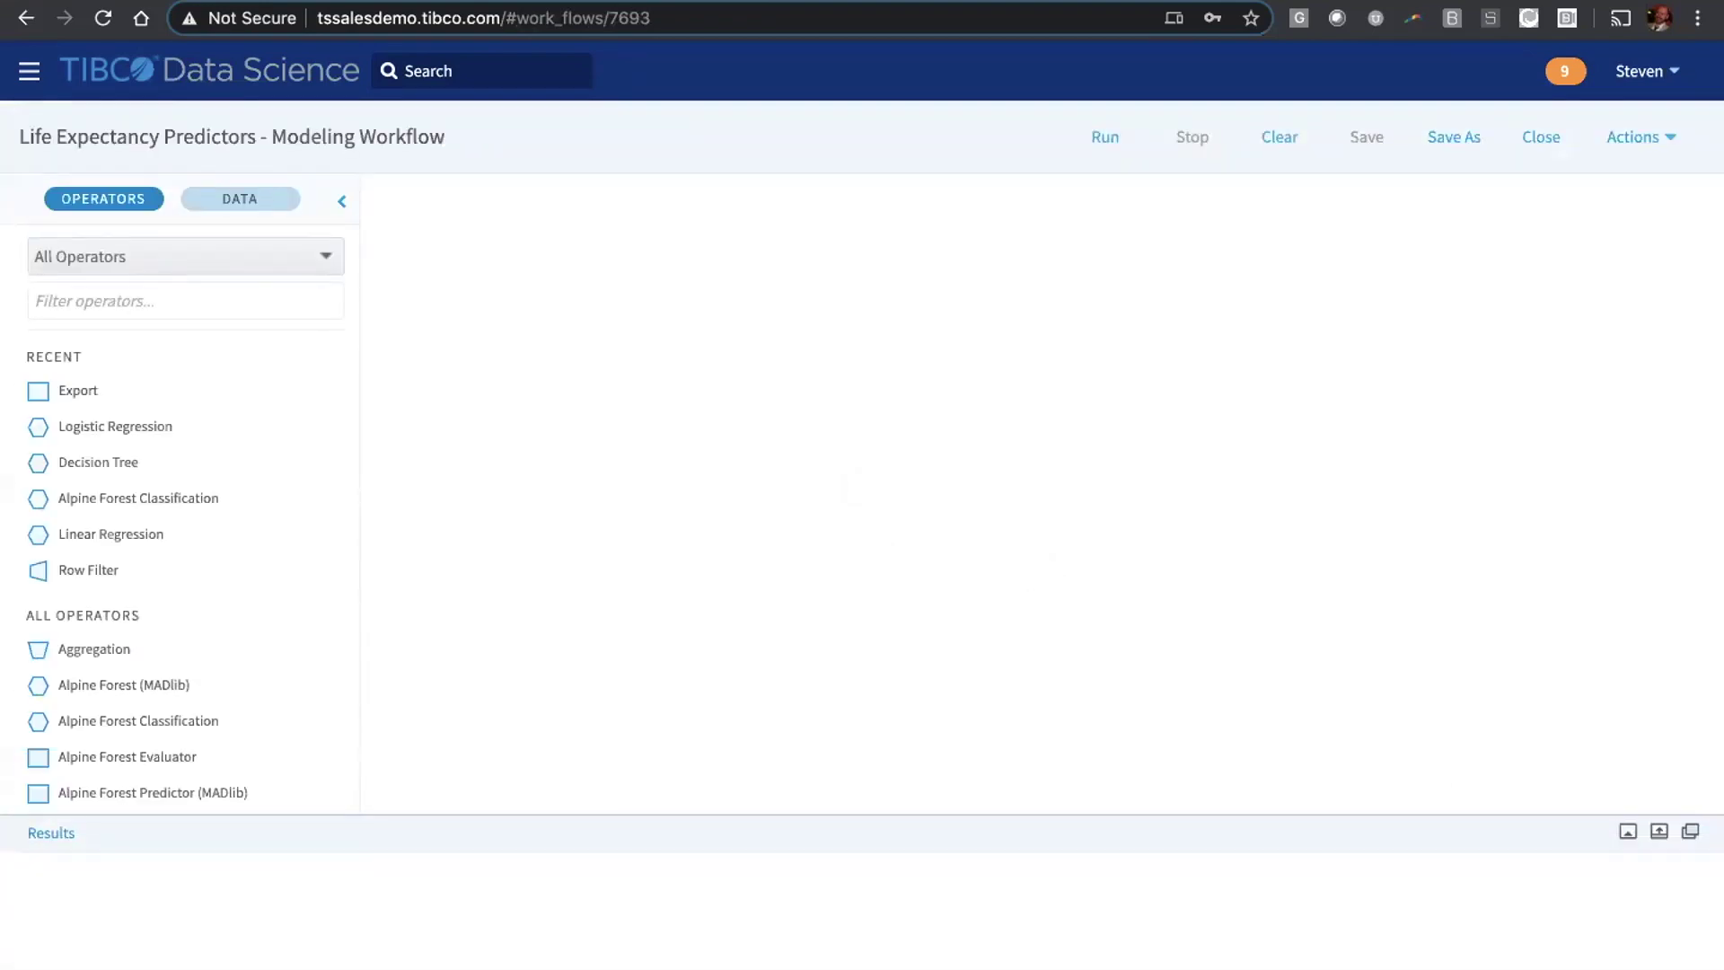
{"action": "scroll", "coordinate": [1438, 352], "scroll_direction": "right", "scroll_amount": 4}
{"action": "scroll", "coordinate": [1439, 353], "scroll_direction": "down", "scroll_amount": 3}
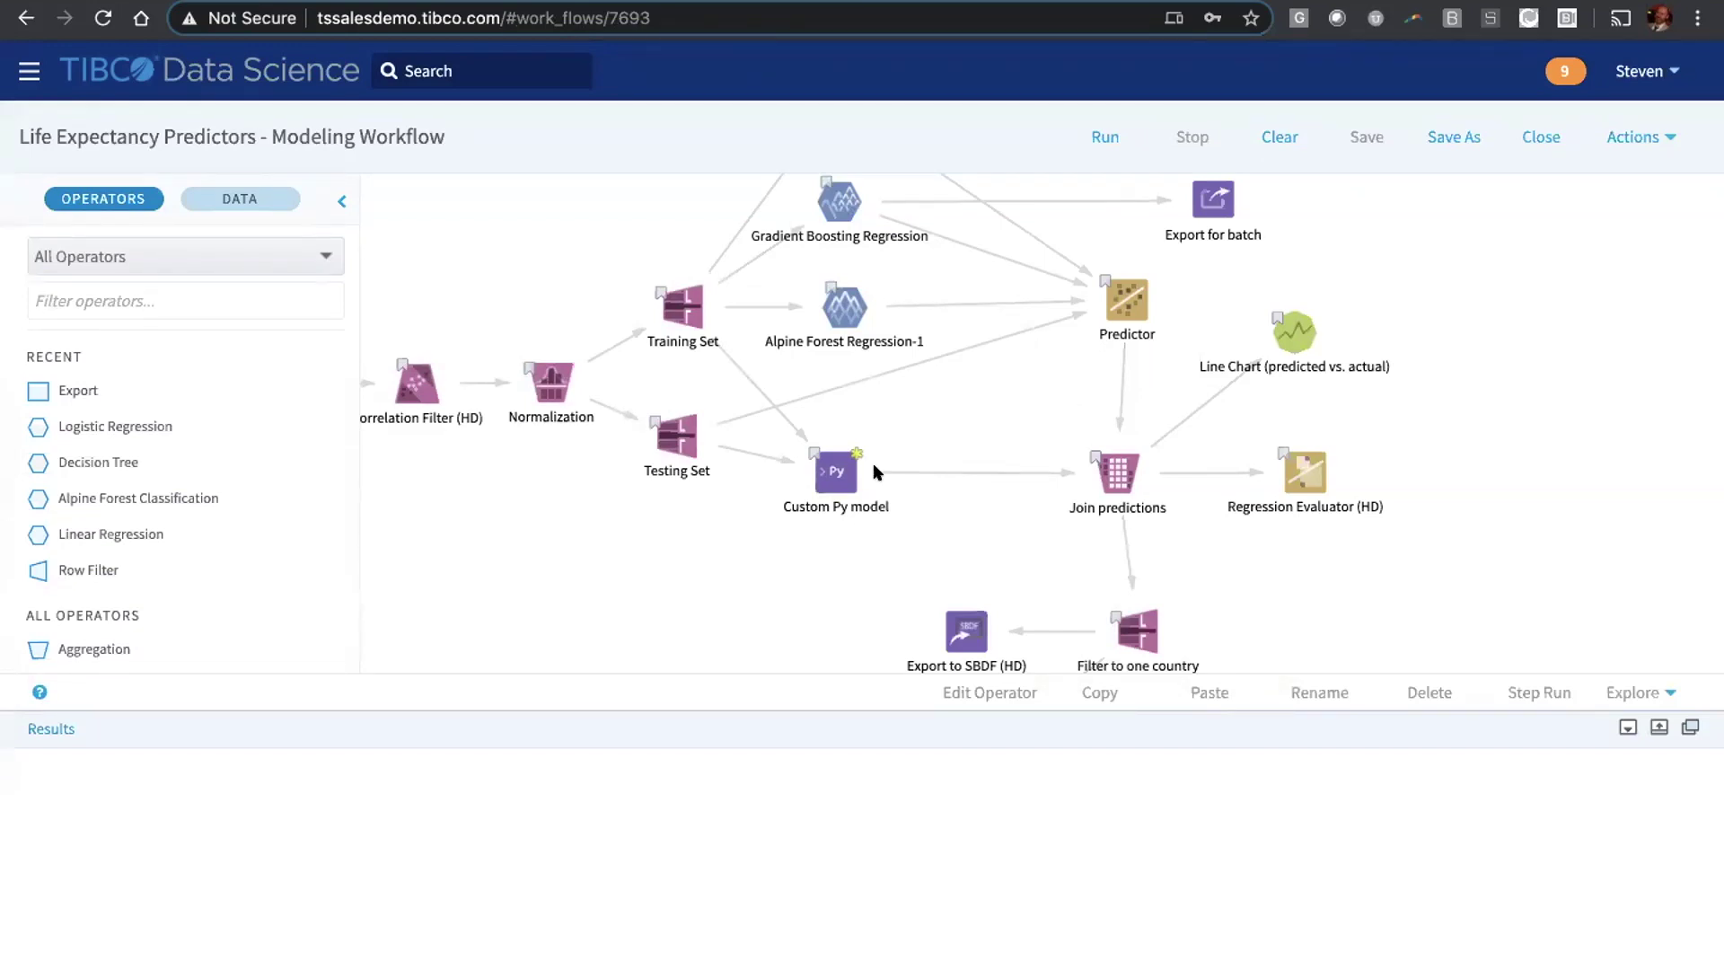
{"action": "left_click", "coordinate": [843, 478]}
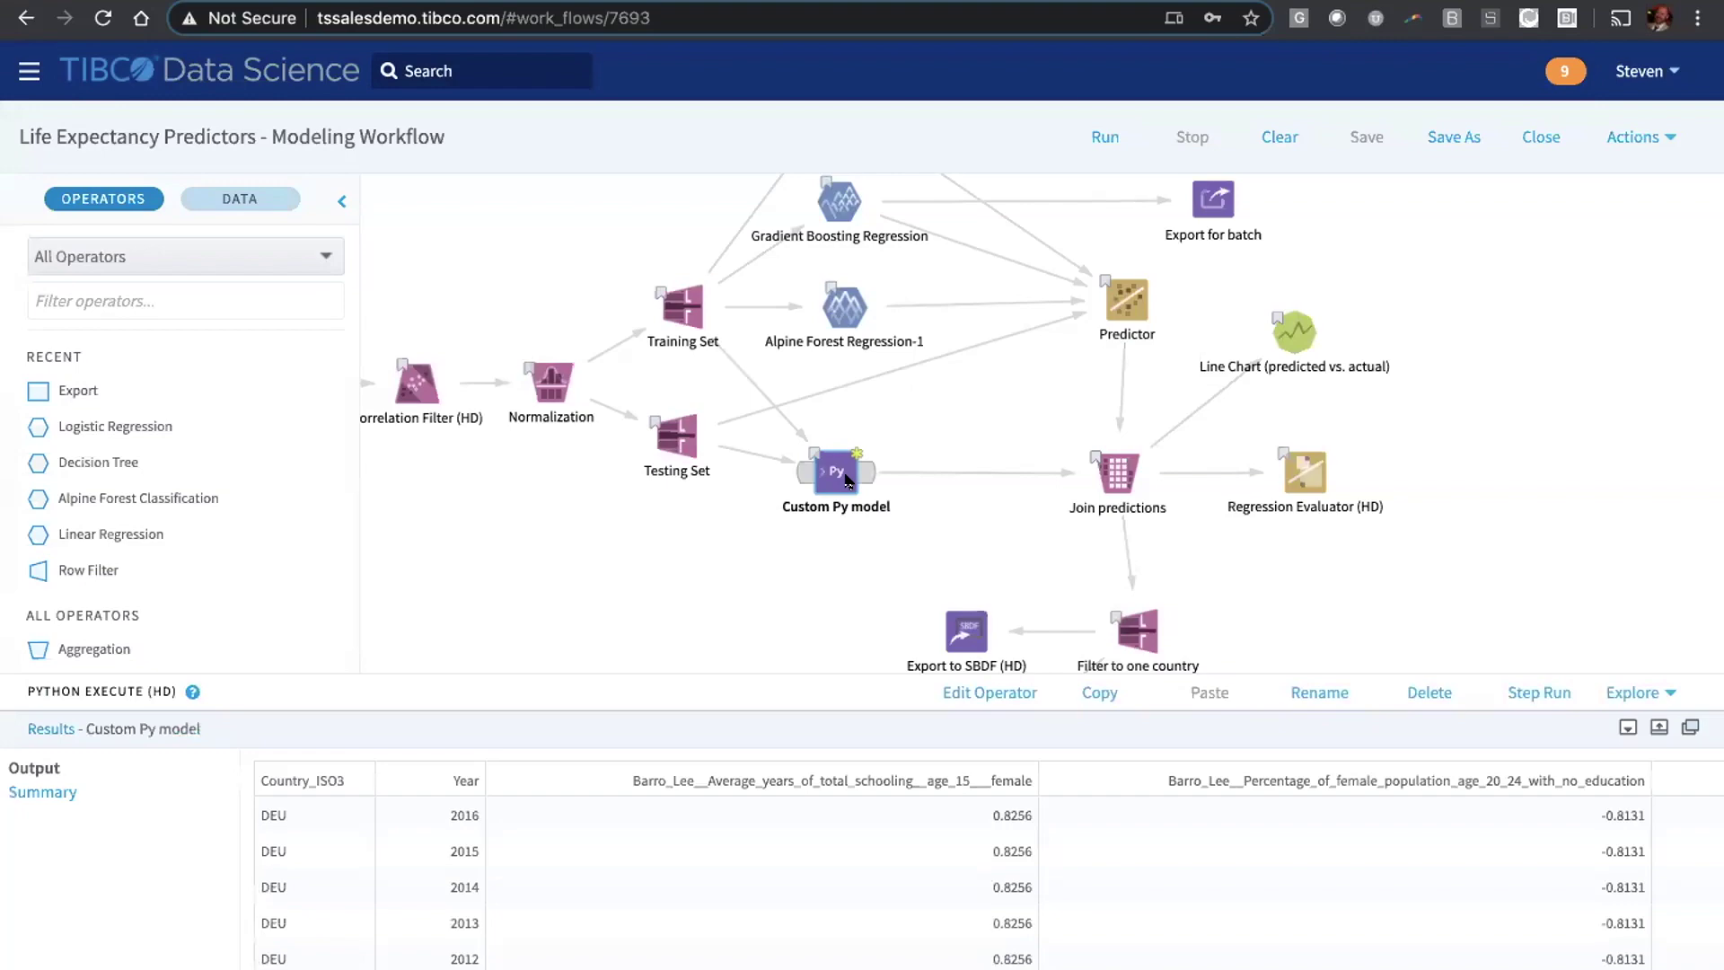
- Review the Custom Py step's Custom ML Modelling.ipynb notebook, covering its AdaBoost training and output code
{"action": "double_click", "coordinate": [843, 477]}
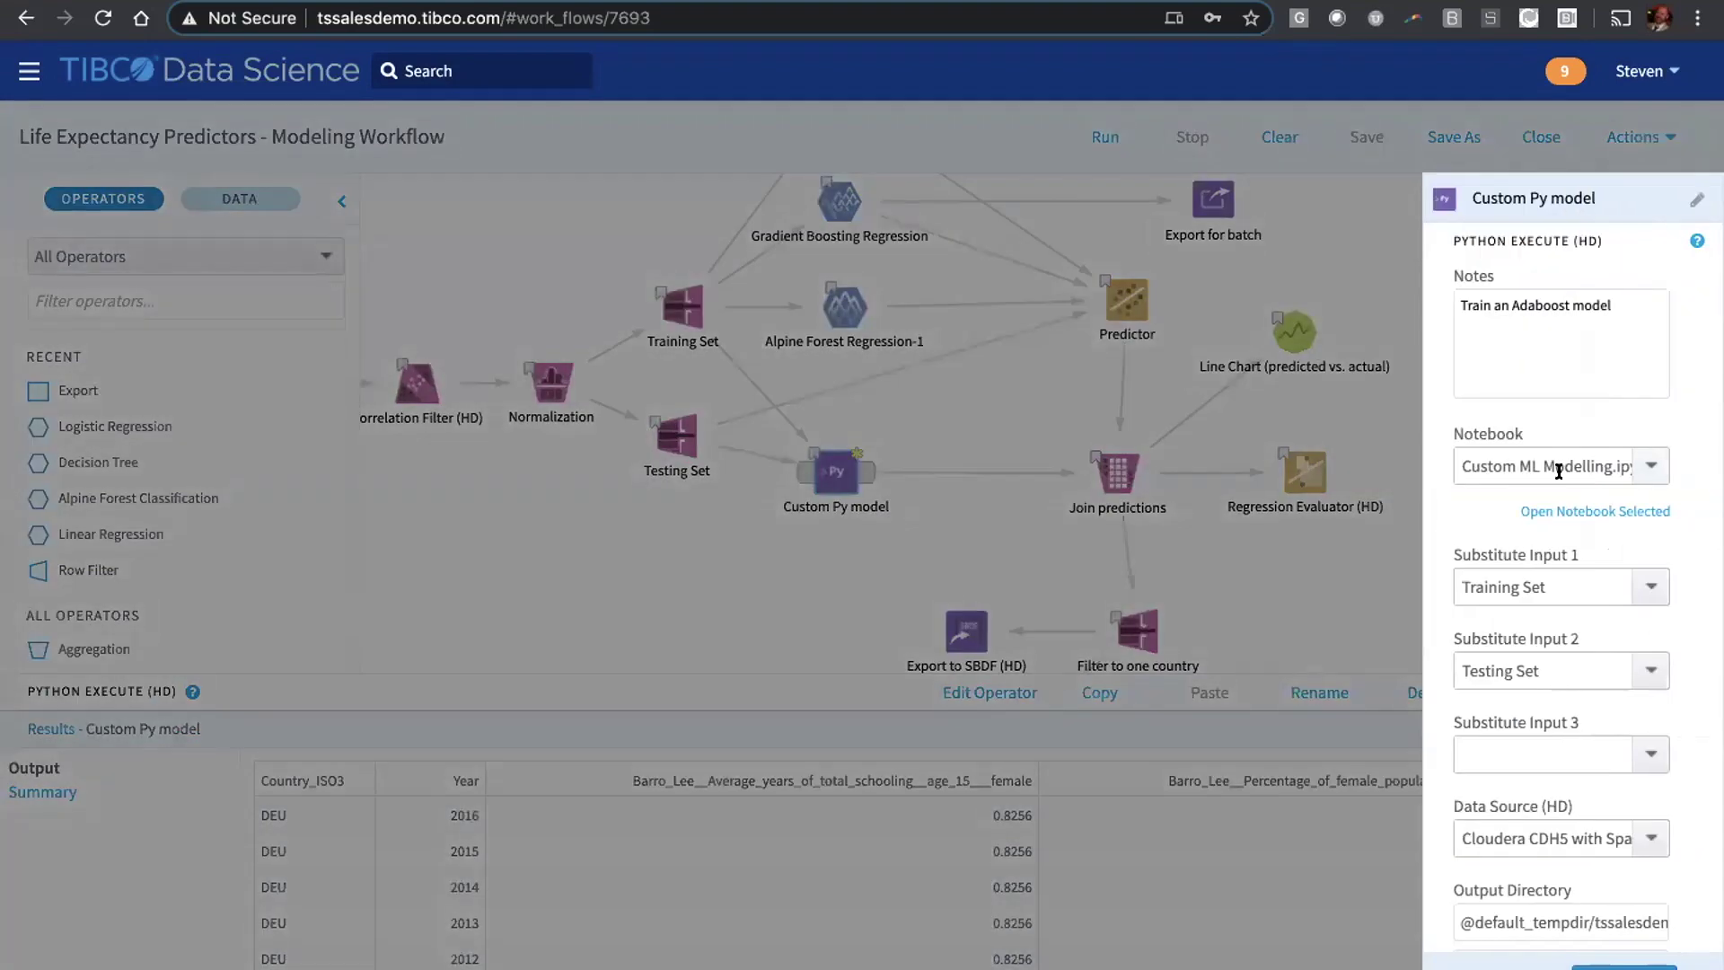
{"action": "left_click", "coordinate": [1567, 511]}
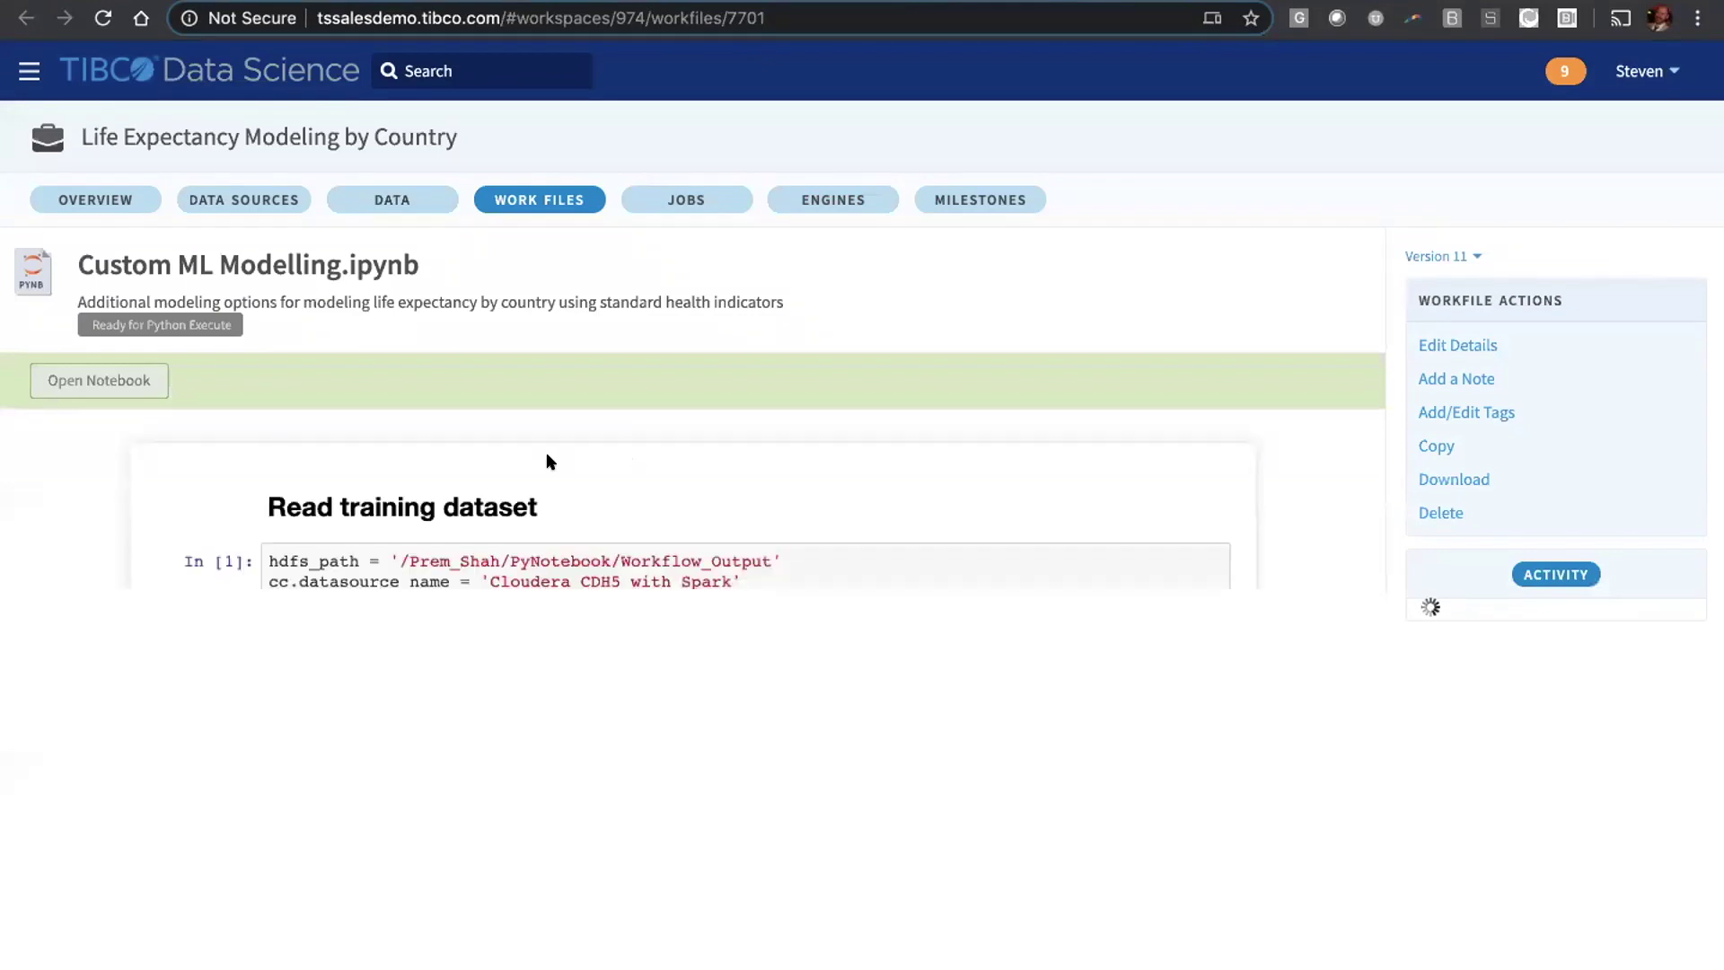
{"action": "scroll", "coordinate": [540, 491], "scroll_direction": "down", "scroll_amount": 15}
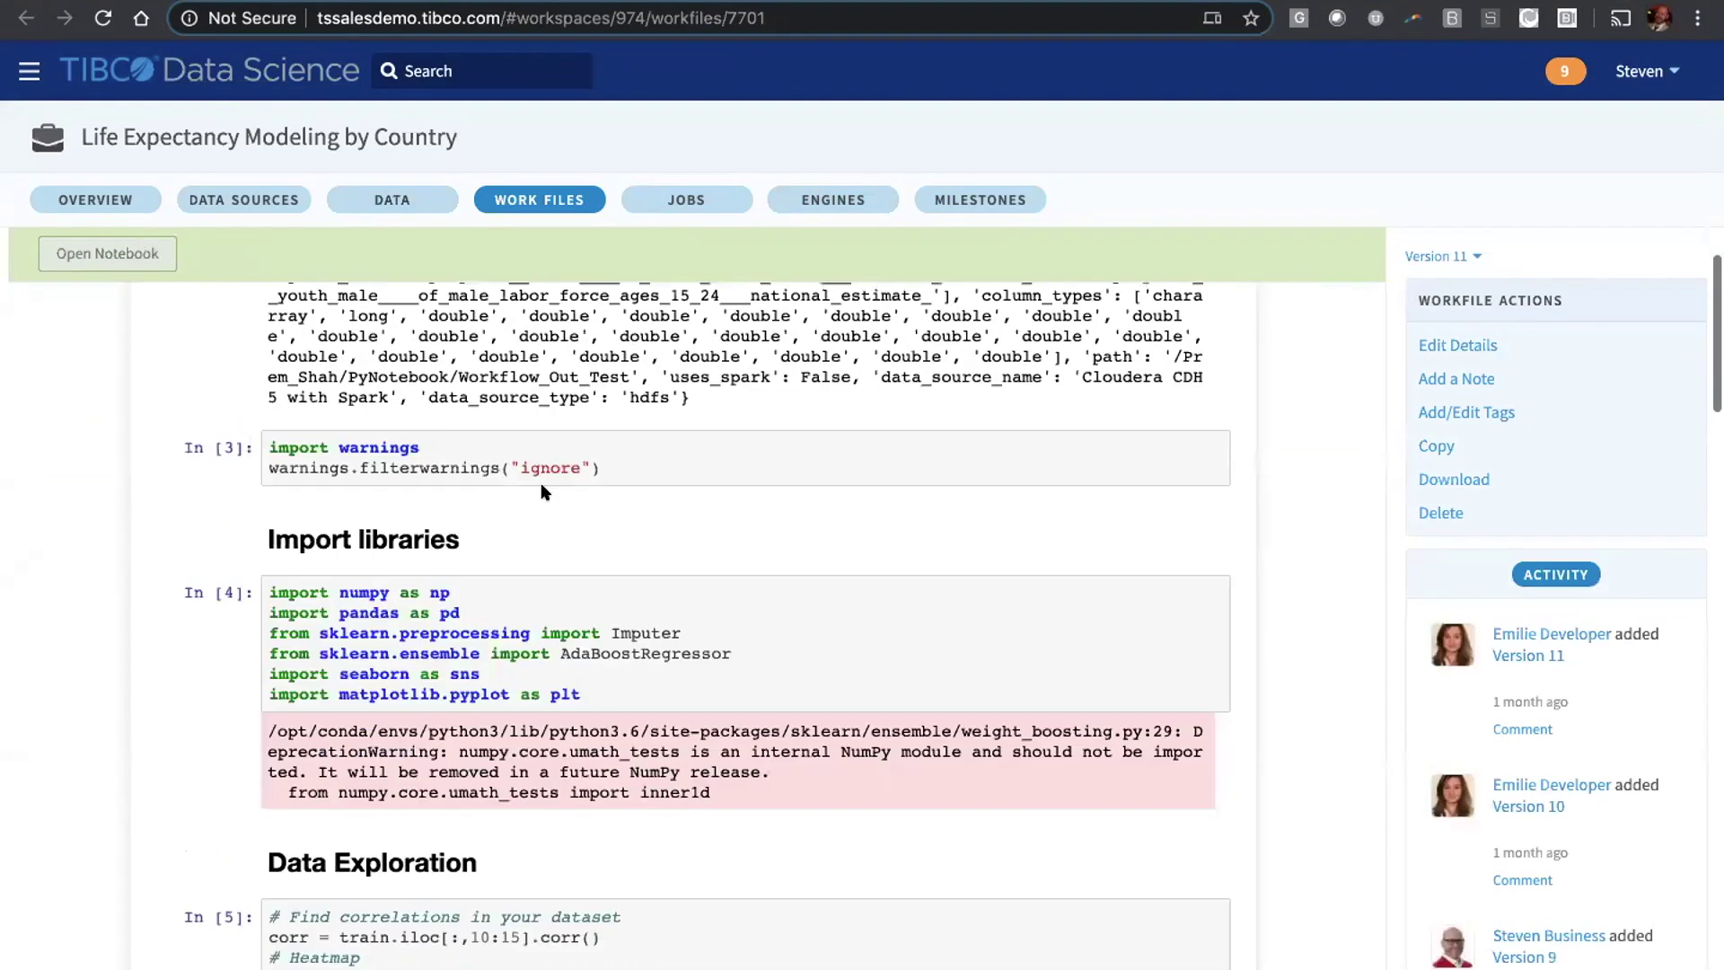
{"action": "scroll", "coordinate": [541, 491], "scroll_direction": "down", "scroll_amount": 20}
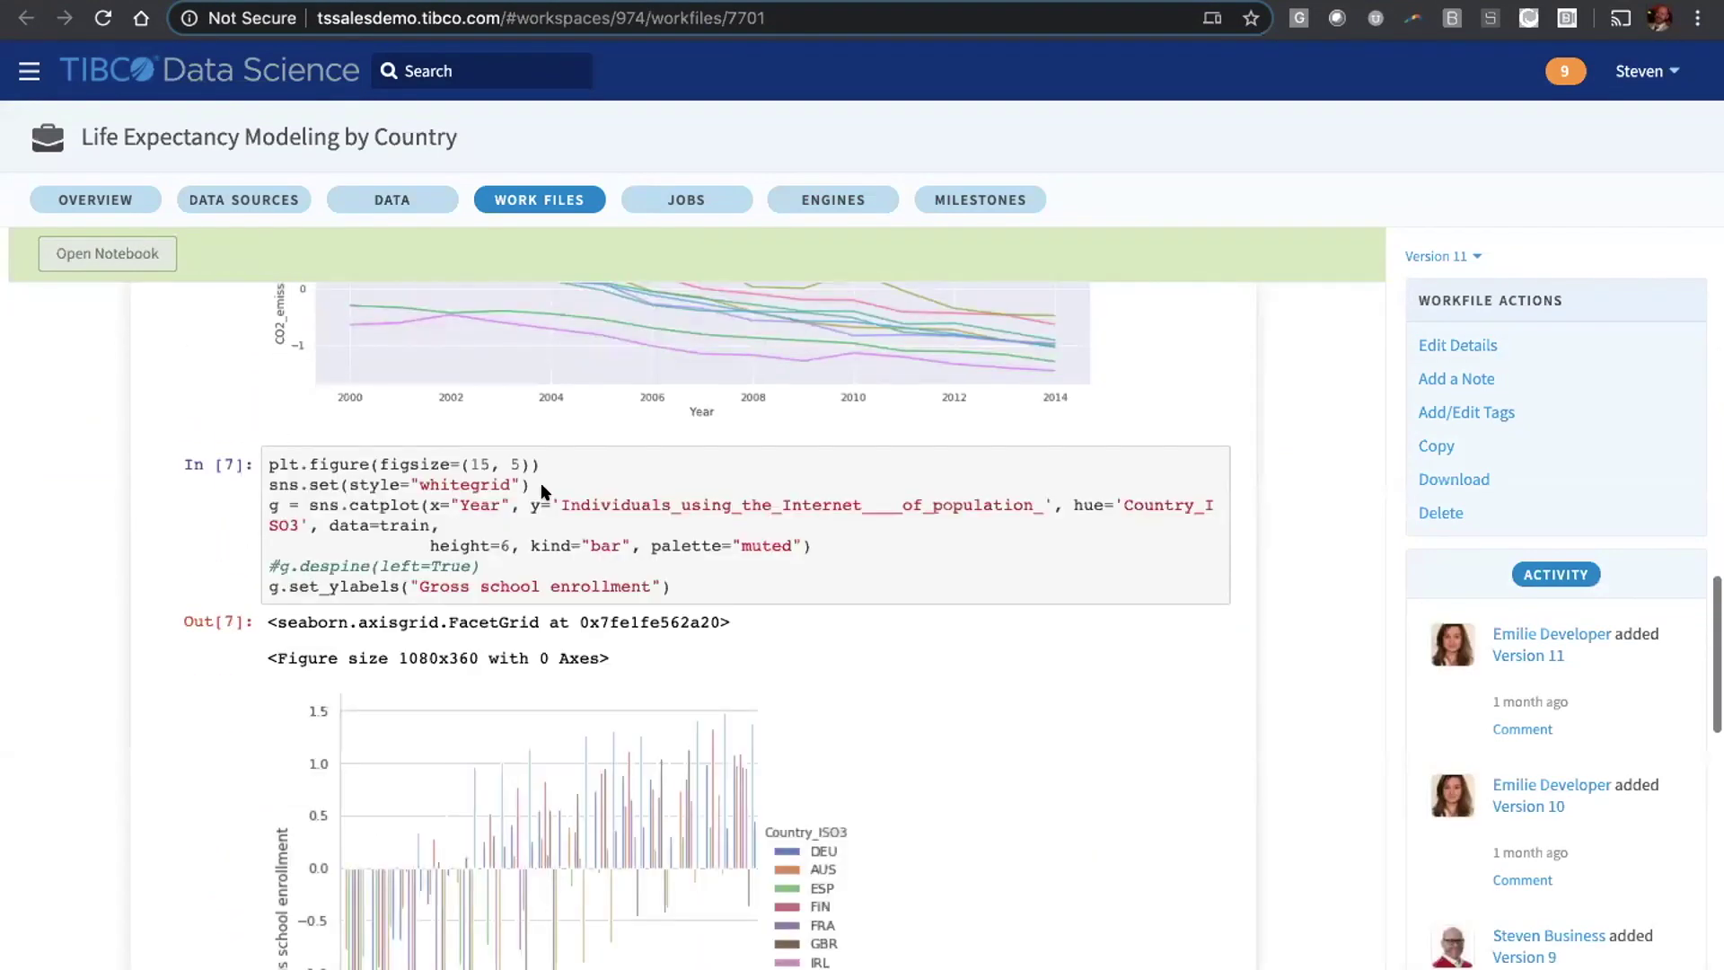
{"action": "scroll", "coordinate": [542, 491], "scroll_direction": "down", "scroll_amount": 20}
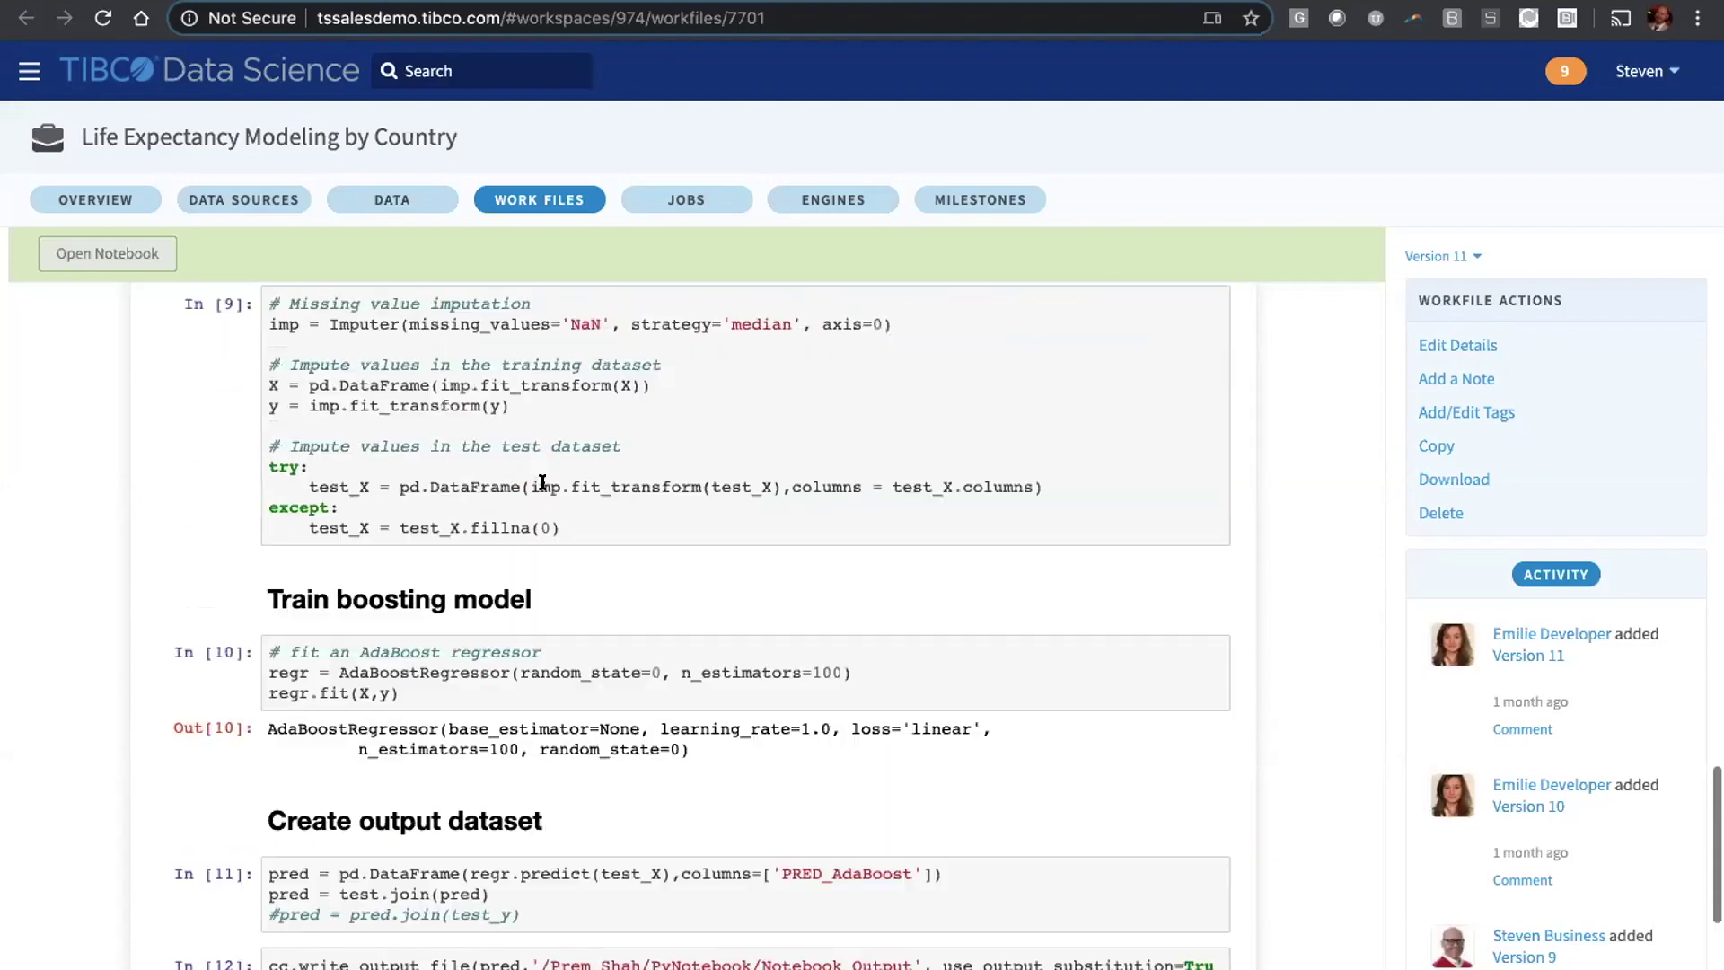
{"action": "scroll", "coordinate": [542, 482], "scroll_direction": "down", "scroll_amount": 5}
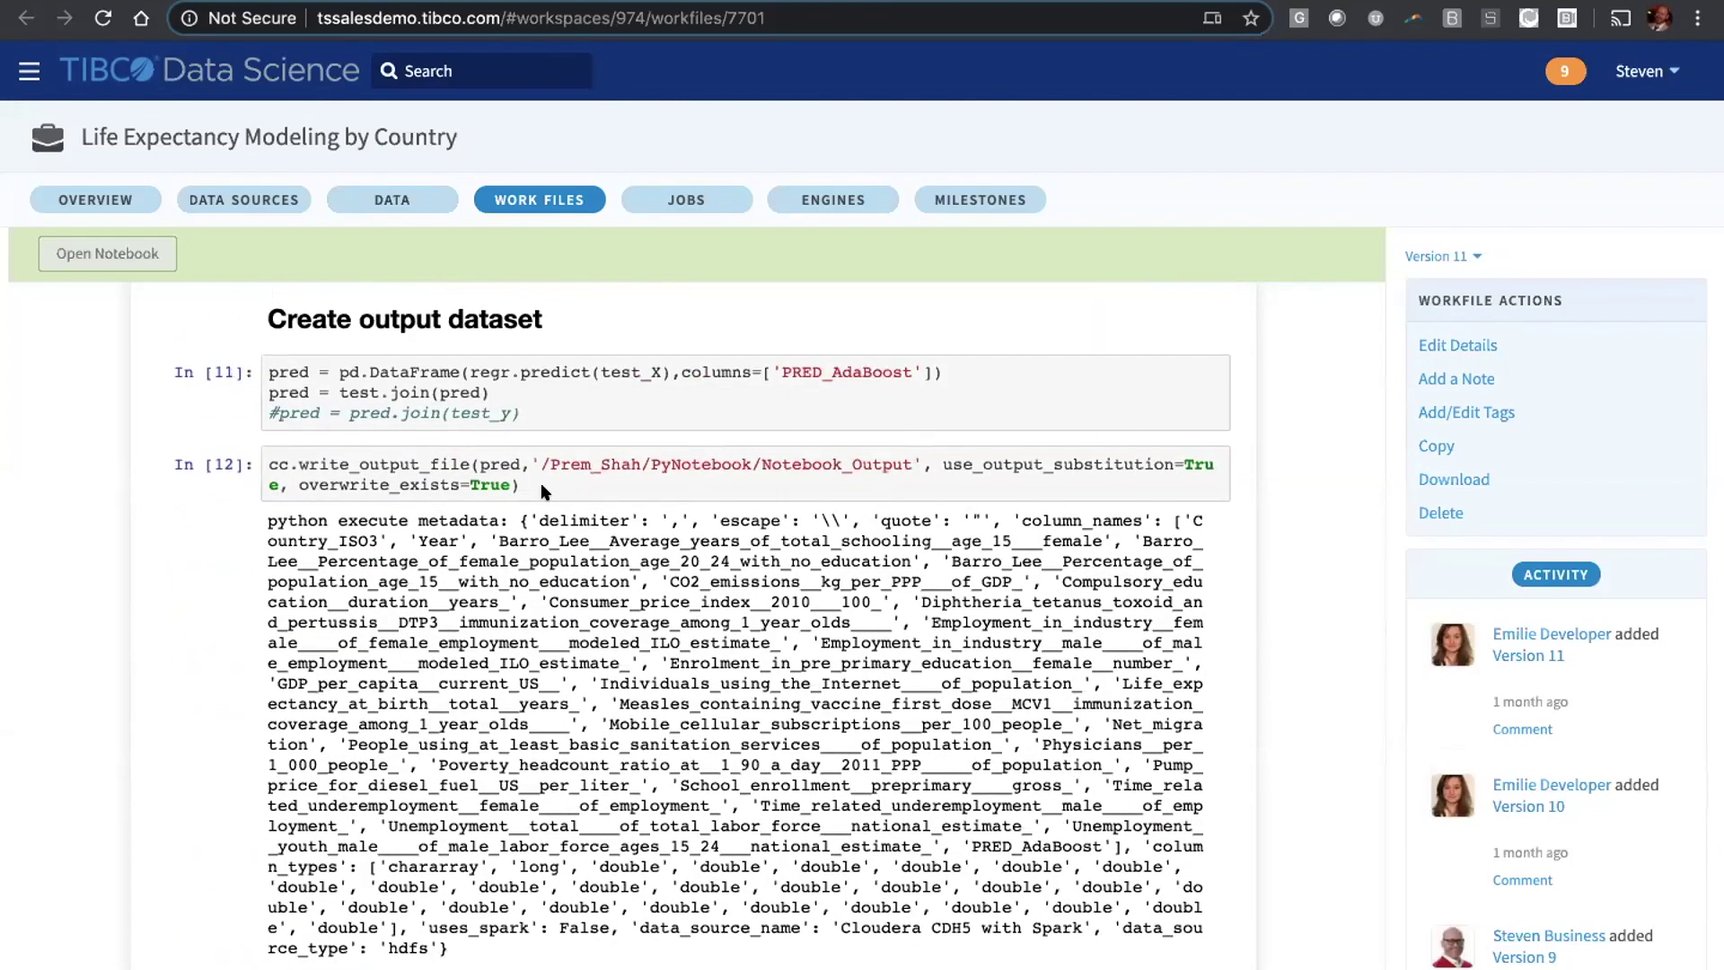
{"action": "scroll", "coordinate": [542, 482], "scroll_direction": "up", "scroll_amount": 4}
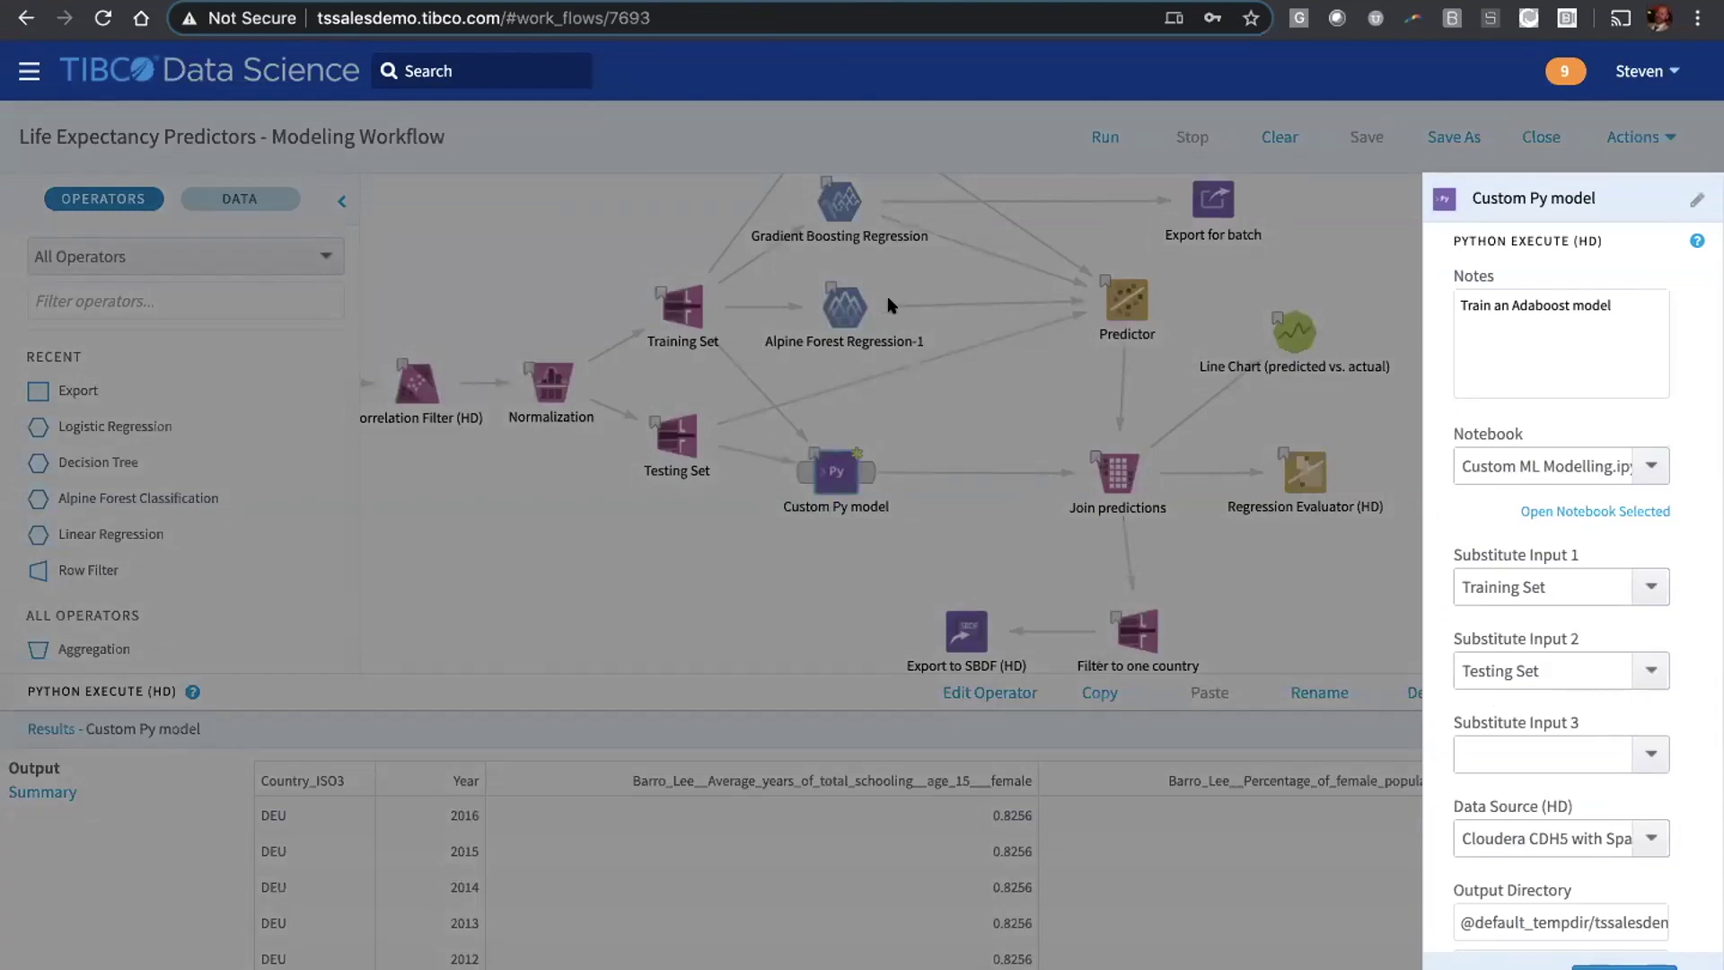
{"action": "left_click", "coordinate": [826, 482]}
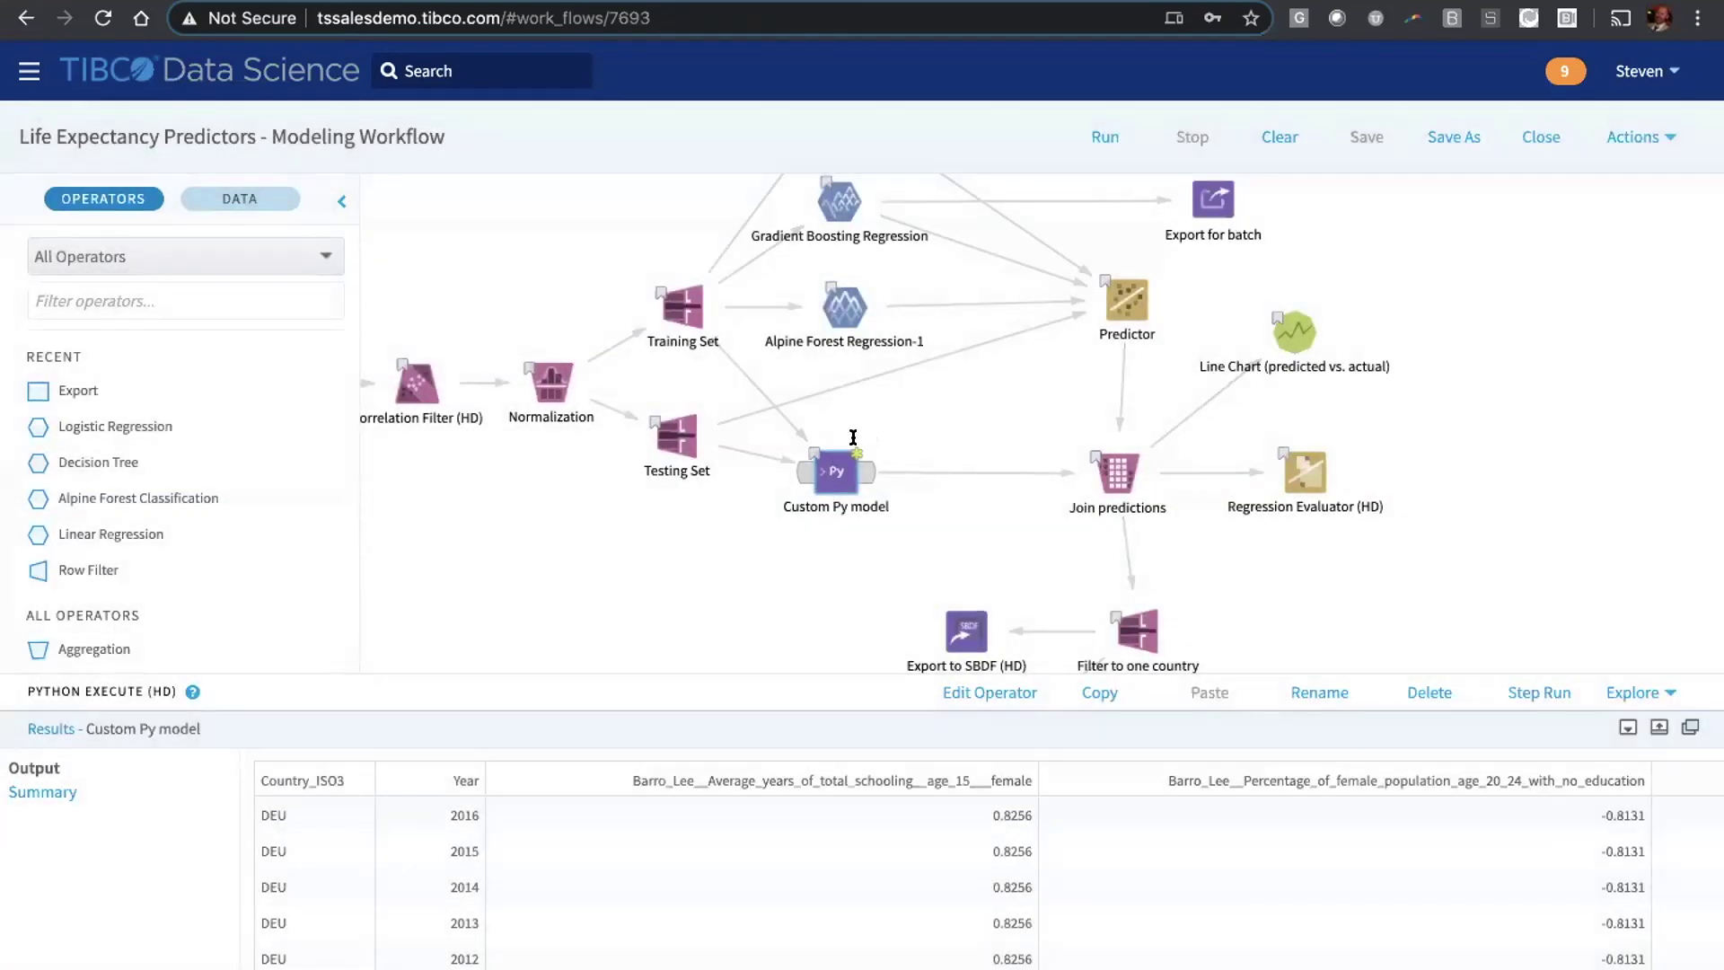
- Close the Modeling Workflow editor and go back to the project's Work Files list
{"action": "scroll", "coordinate": [871, 480], "scroll_direction": "up", "scroll_amount": 1}
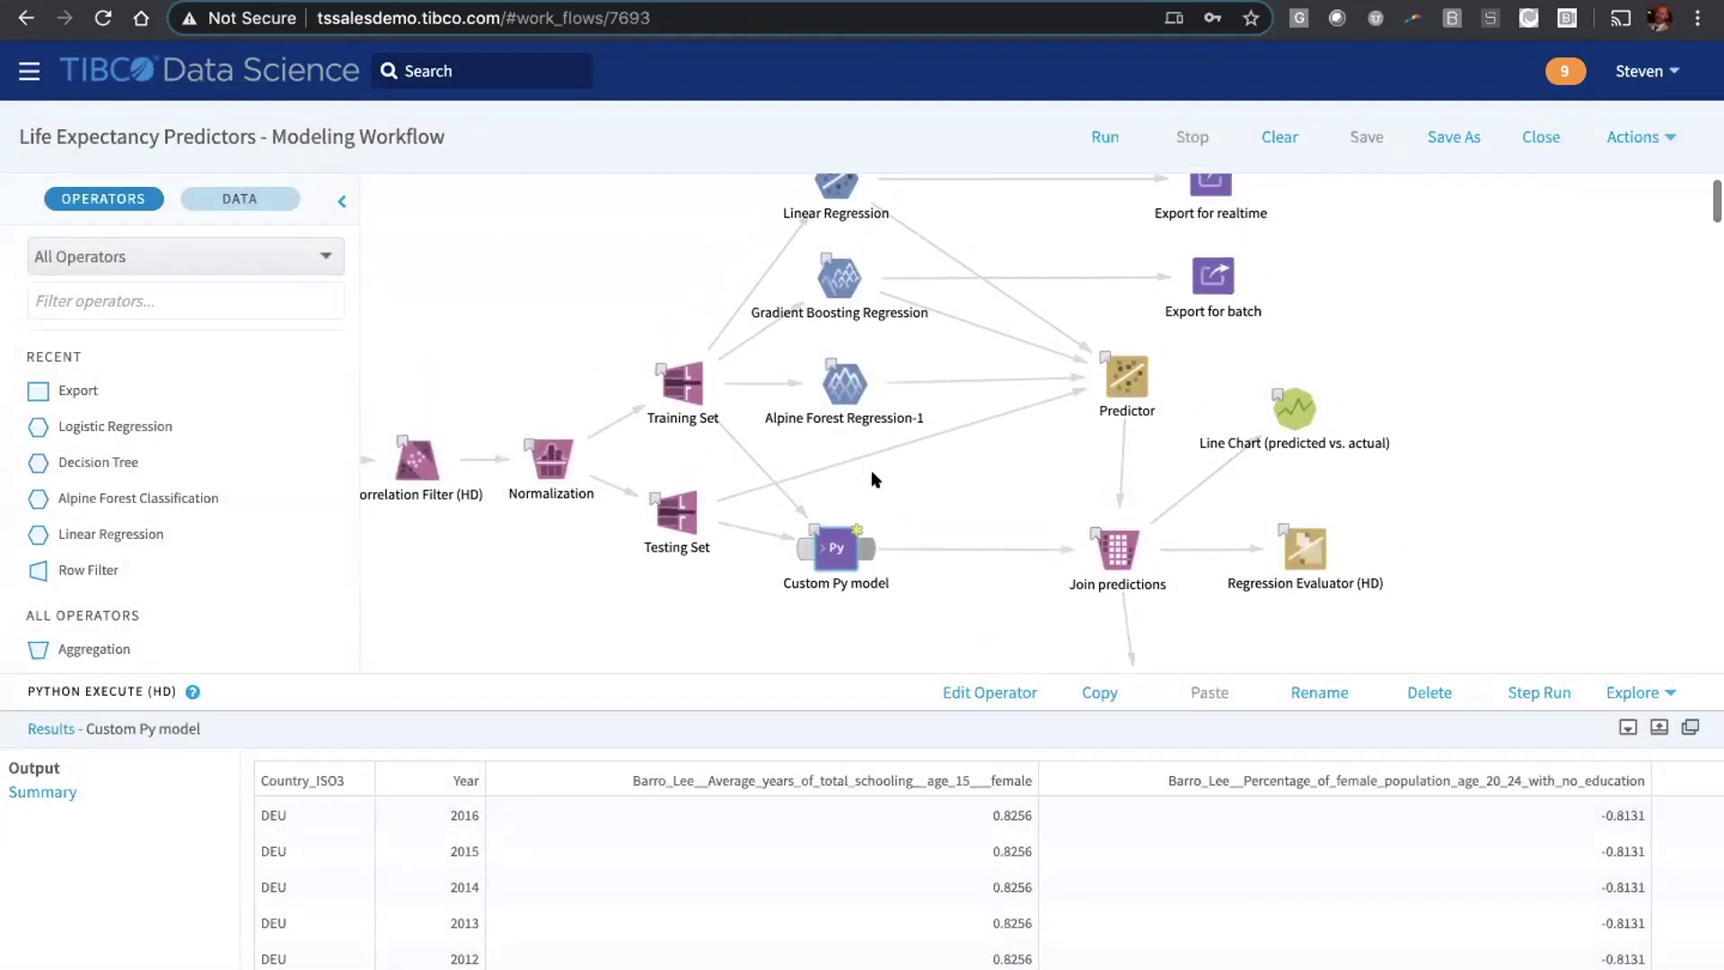
{"action": "scroll", "coordinate": [871, 479], "scroll_direction": "down", "scroll_amount": 1}
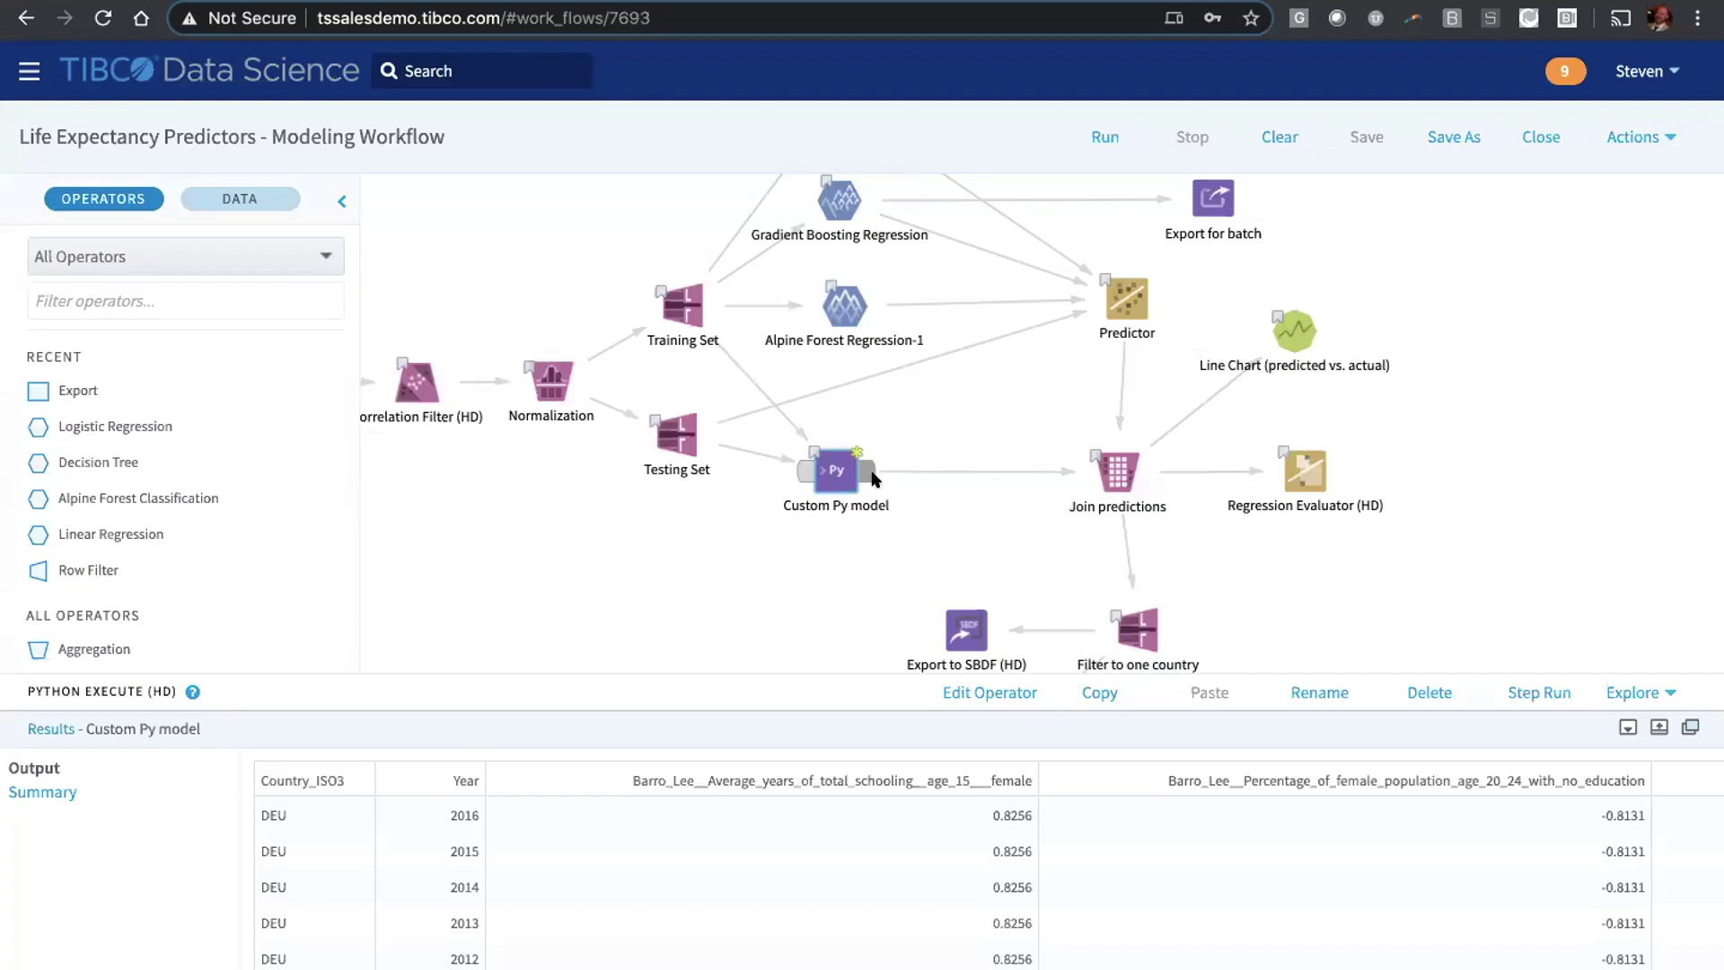
{"action": "left_click", "coordinate": [1544, 135]}
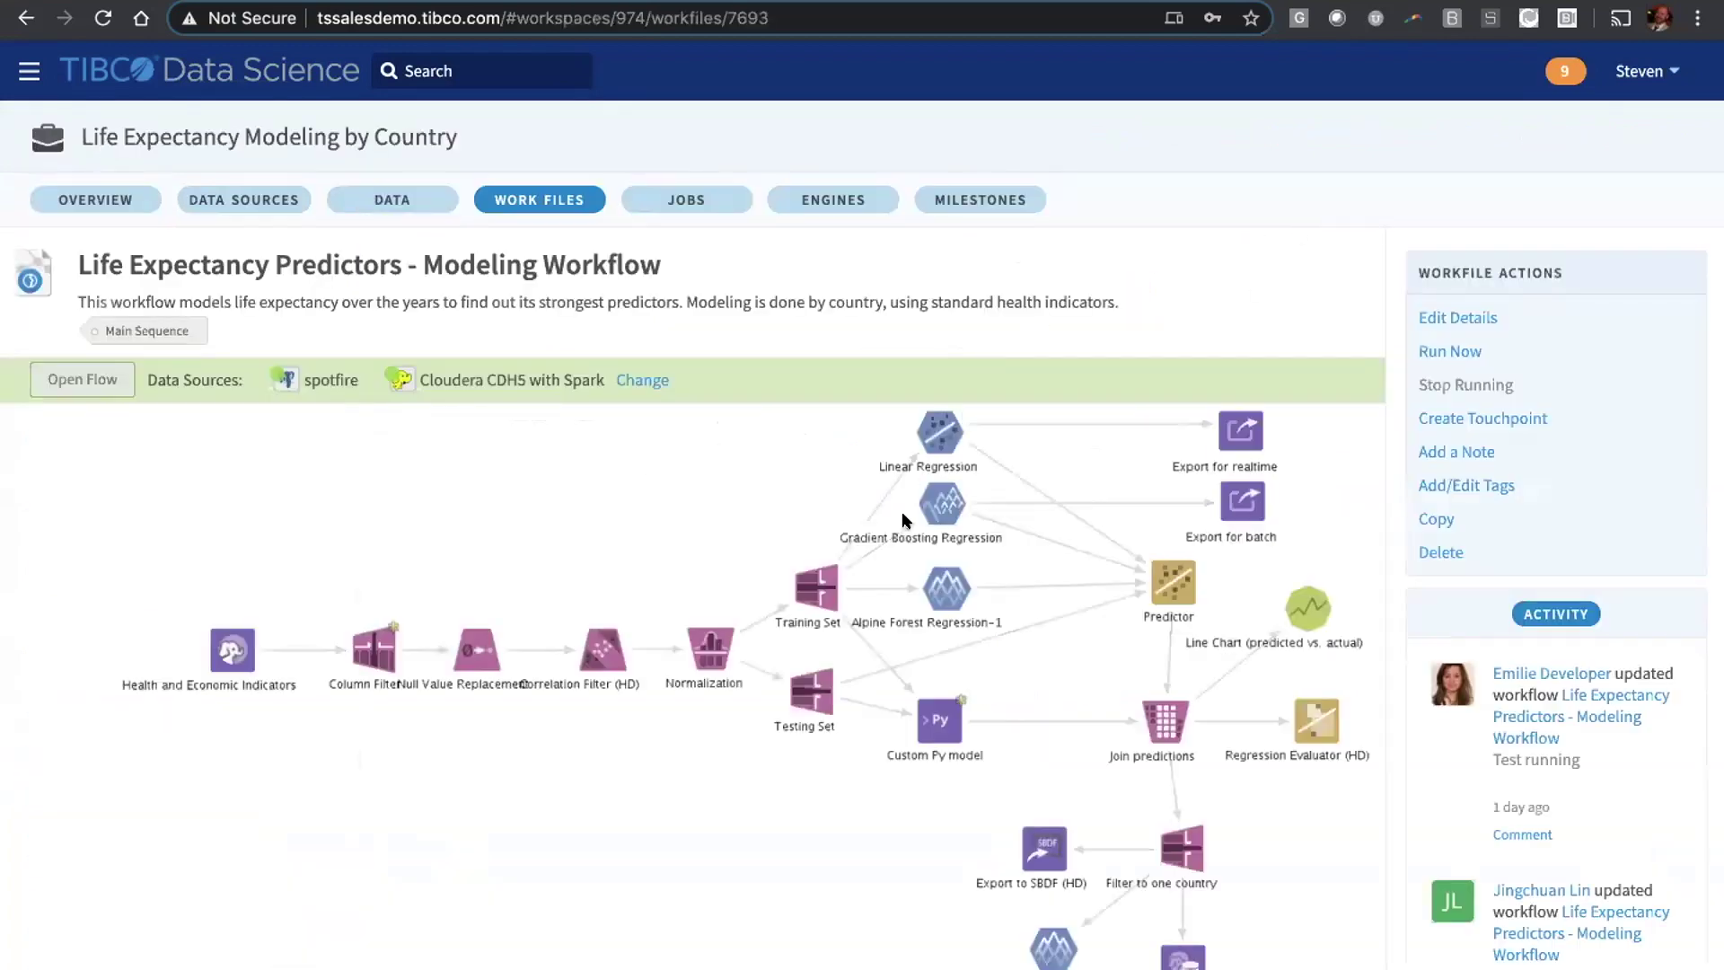
{"action": "scroll", "coordinate": [902, 512], "scroll_direction": "down", "scroll_amount": 1}
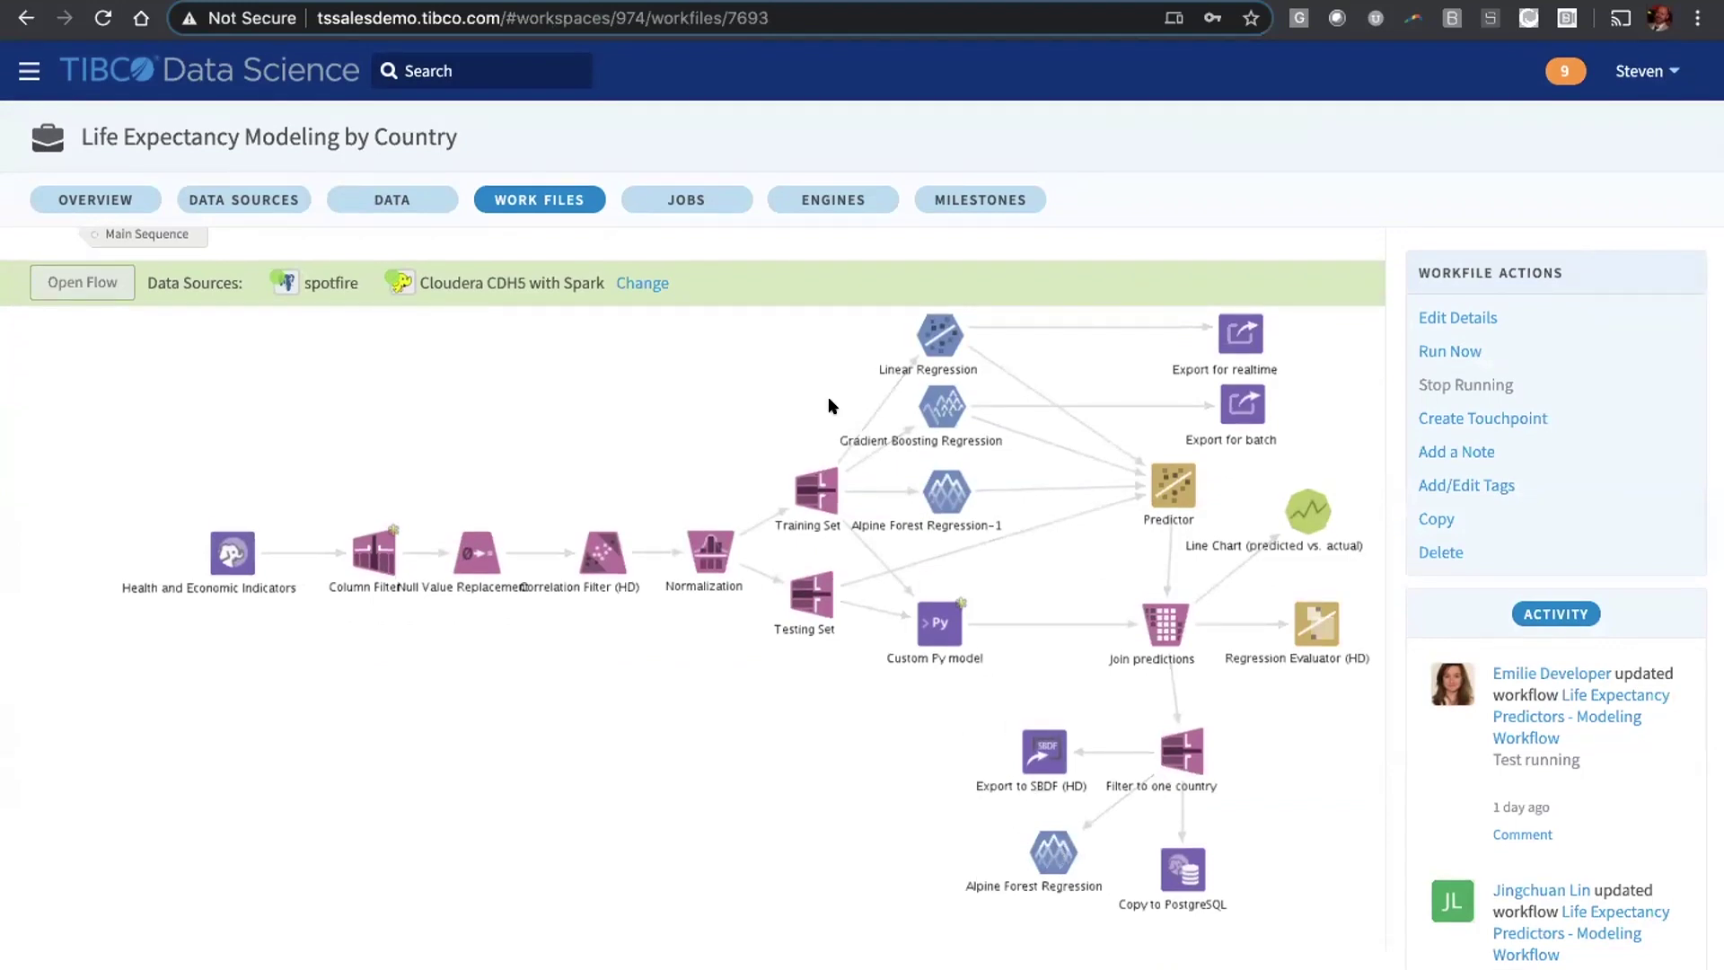
{"action": "left_click", "coordinate": [537, 201]}
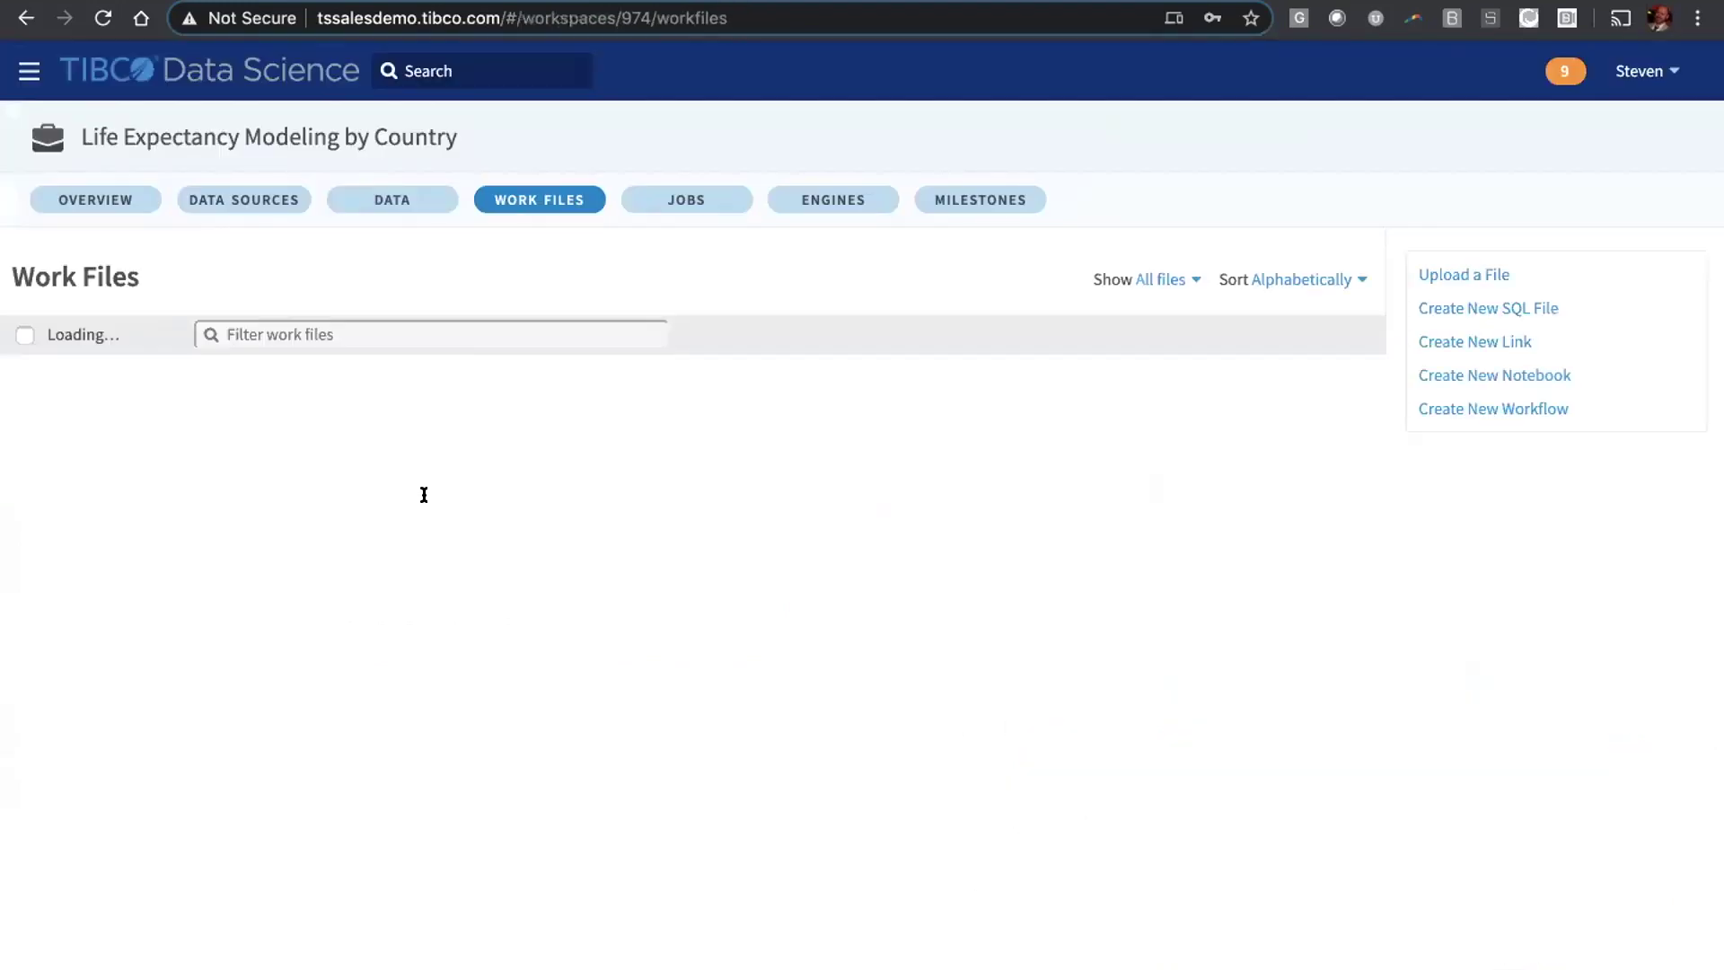
- Scroll the Predictions on Life Expectancy dashboard showing Australia's model predictions against actual values
{"action": "scroll", "coordinate": [404, 548], "scroll_direction": "down", "scroll_amount": 5}
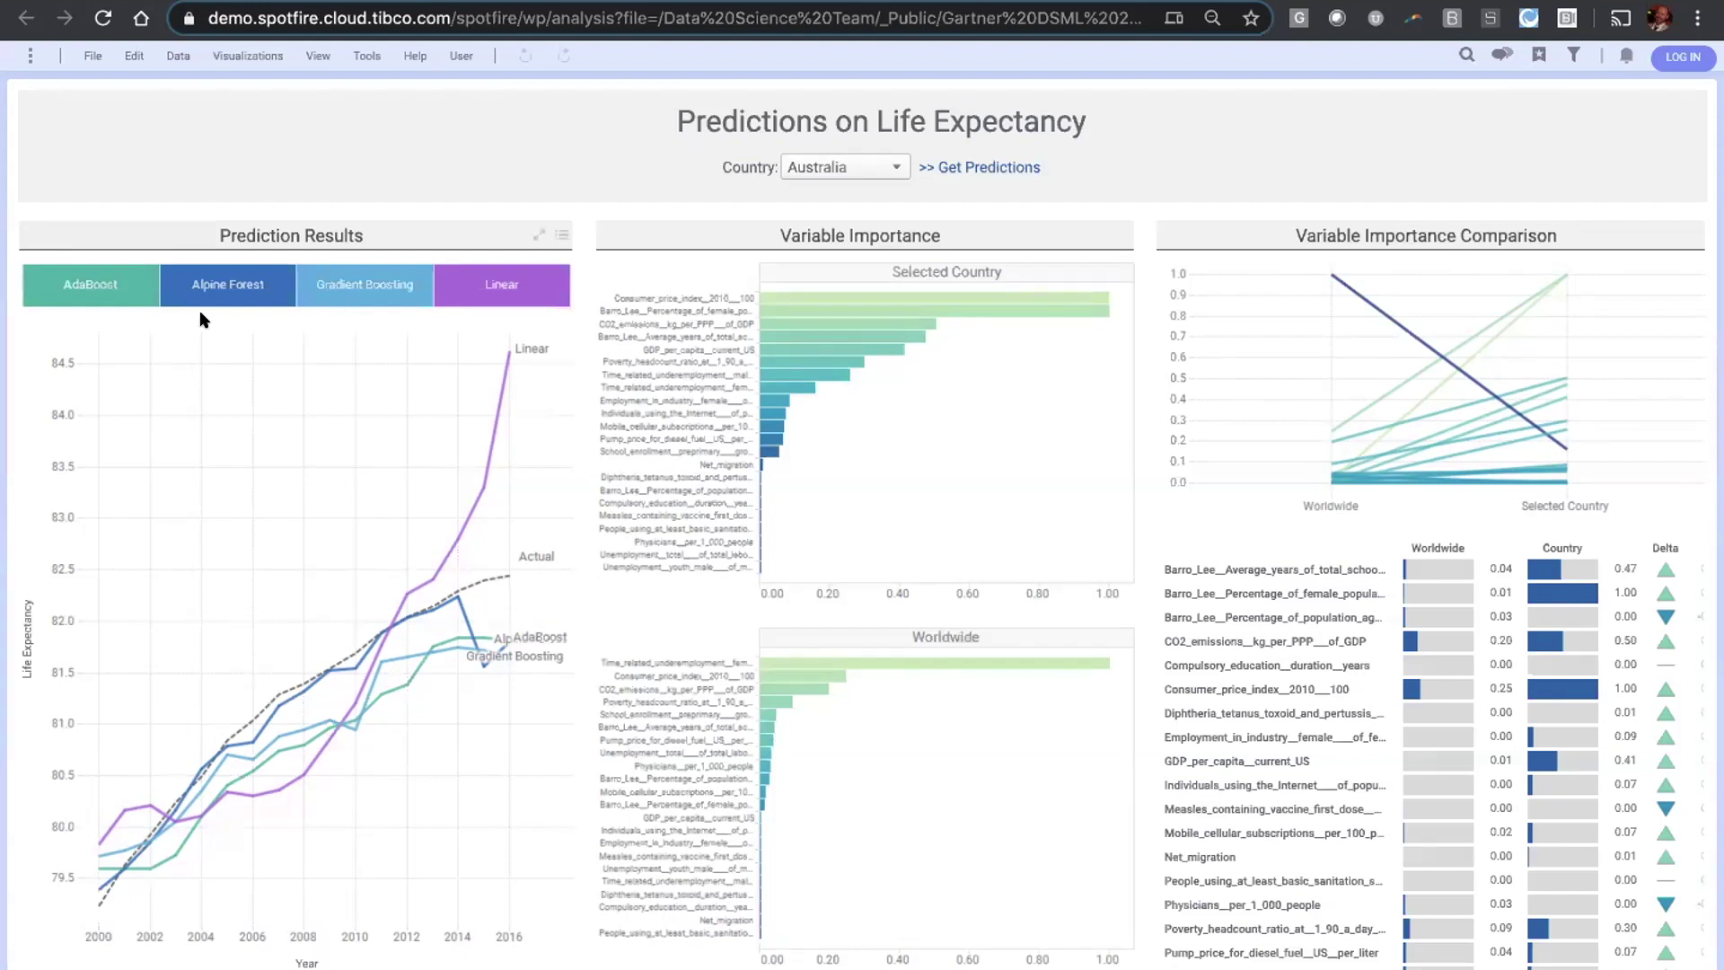
- Show only AdaBoost predictions, then mark the steeply falling line in Variable Importance Comparison
{"action": "left_click", "coordinate": [106, 290]}
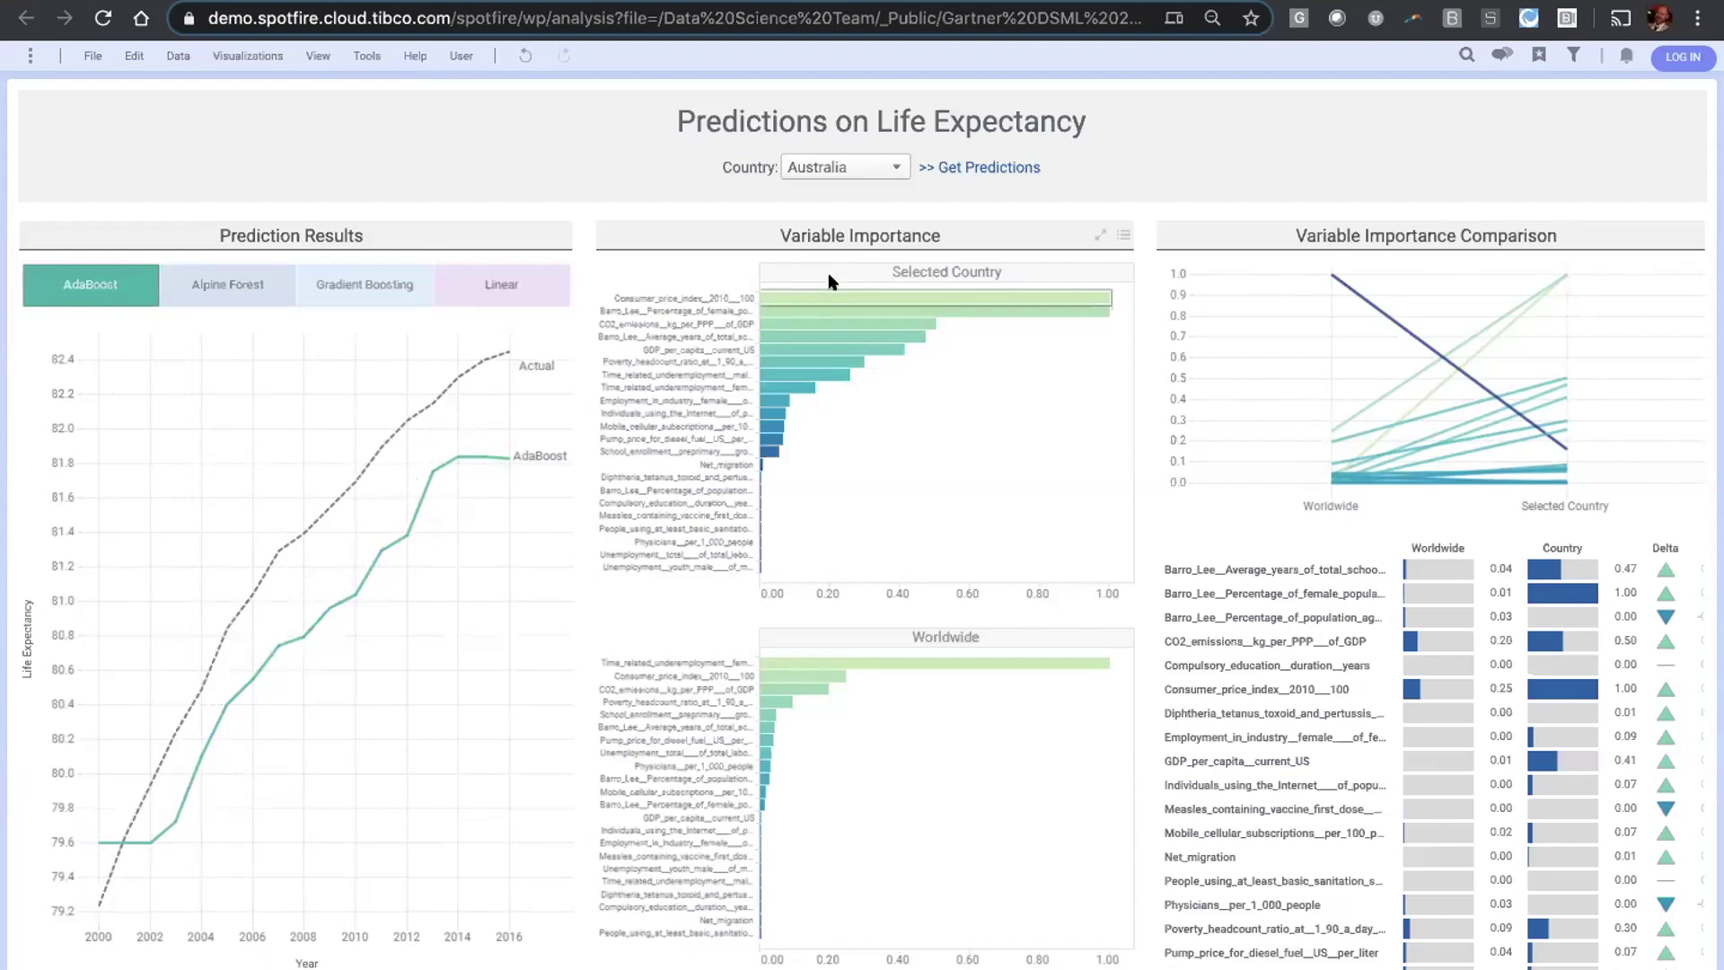
{"action": "mouse_move", "coordinate": [818, 284]}
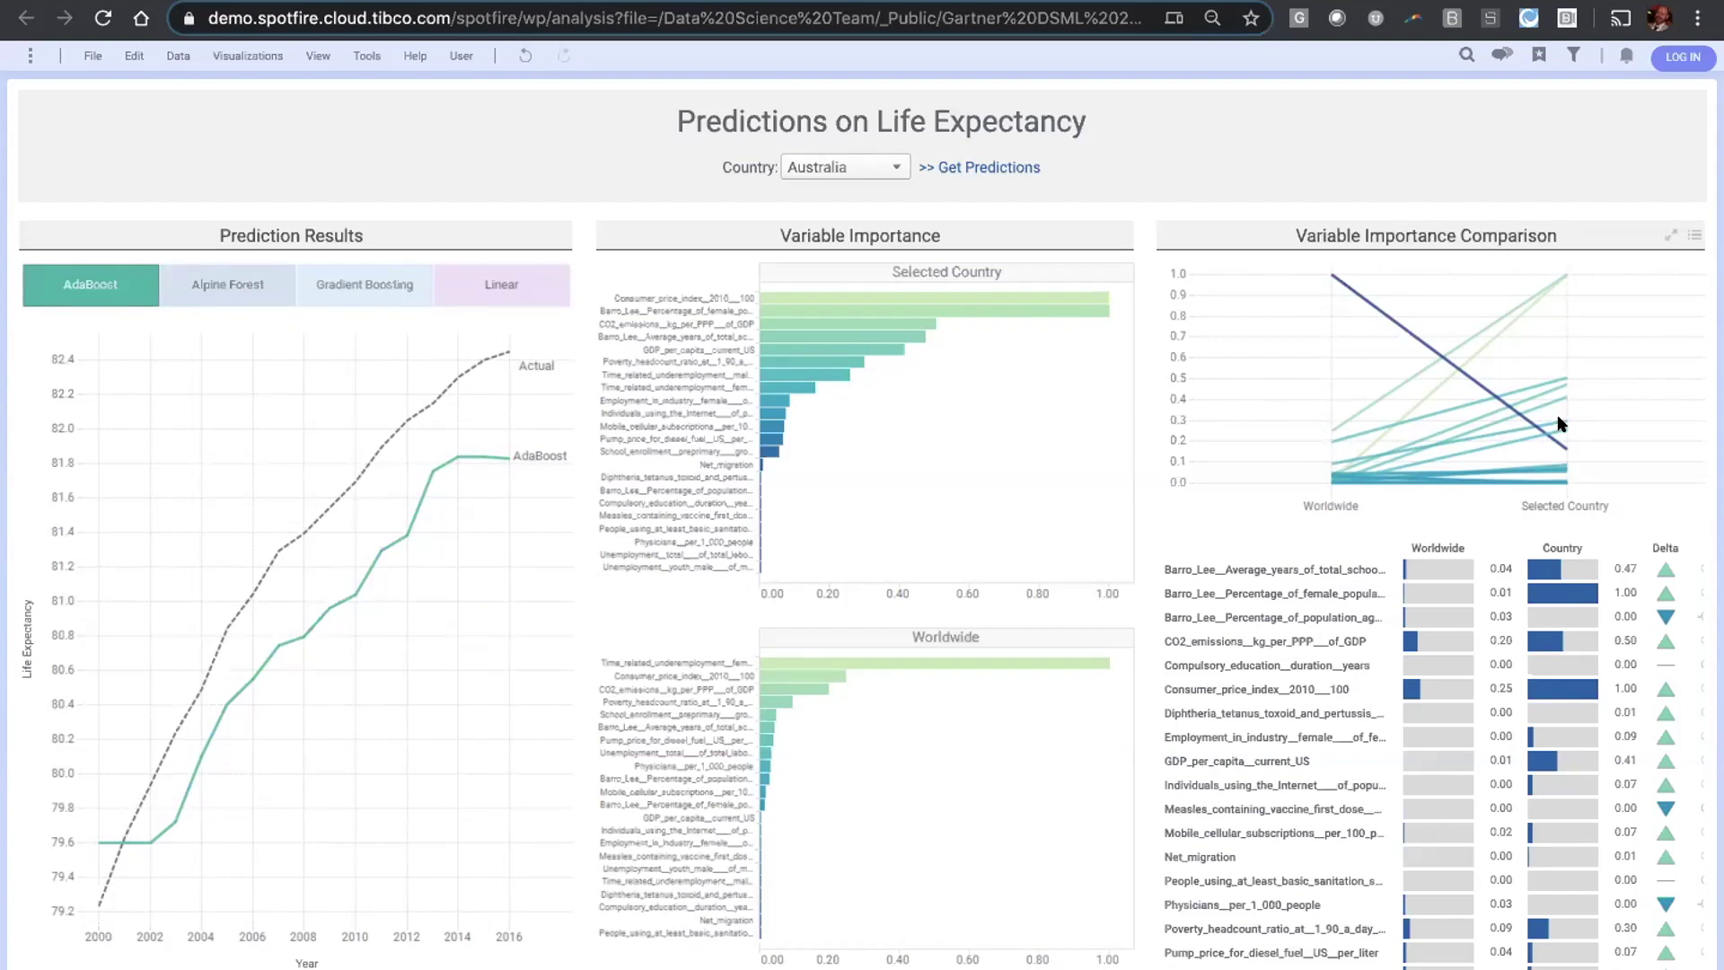
{"action": "left_click", "coordinate": [1407, 330]}
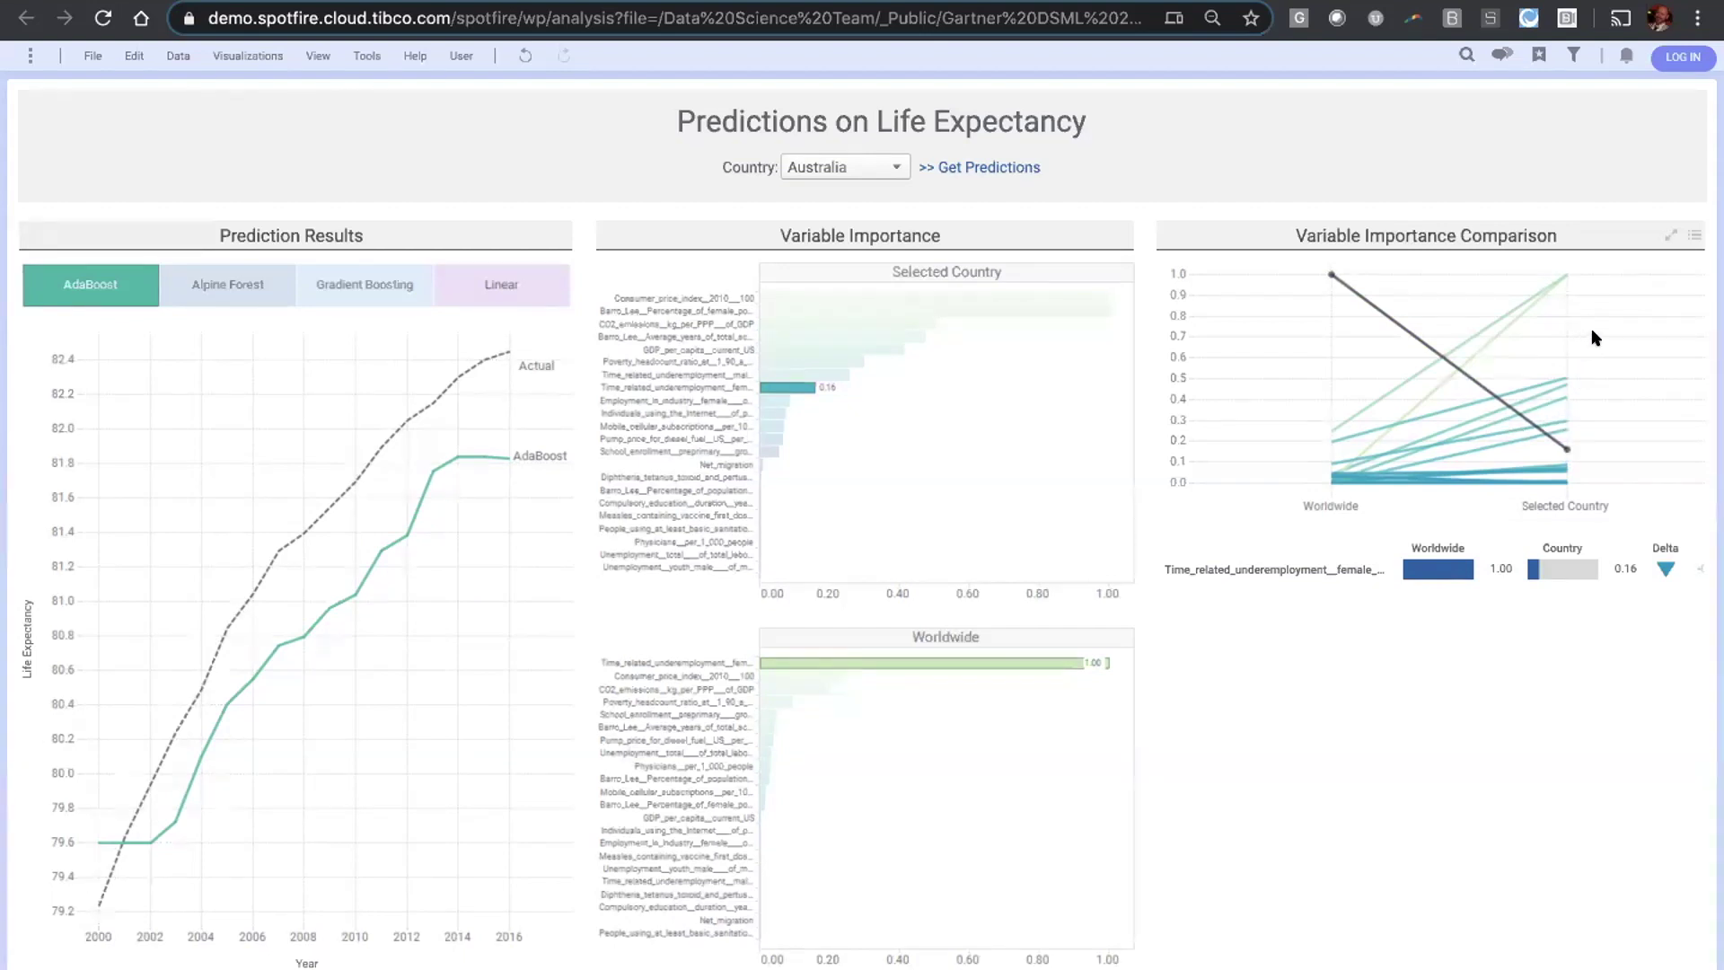
{"action": "left_click_drag", "start_coordinate": [1594, 335], "coordinate": [1527, 267]}
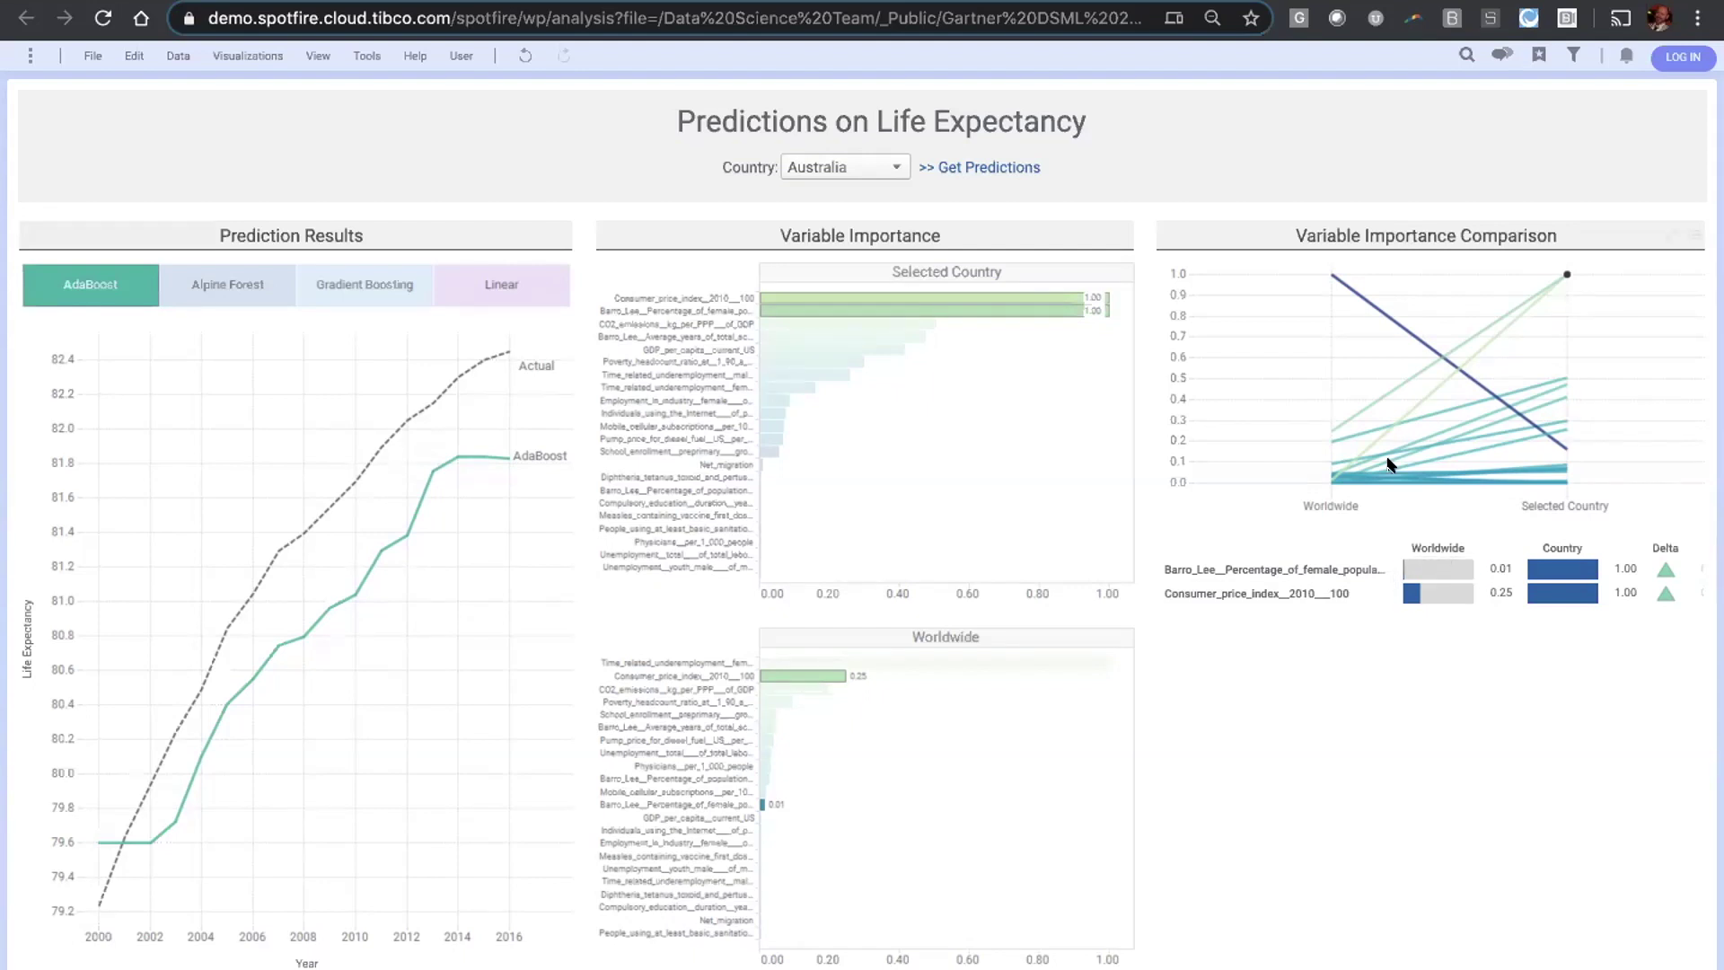
{"action": "left_click", "coordinate": [1641, 348]}
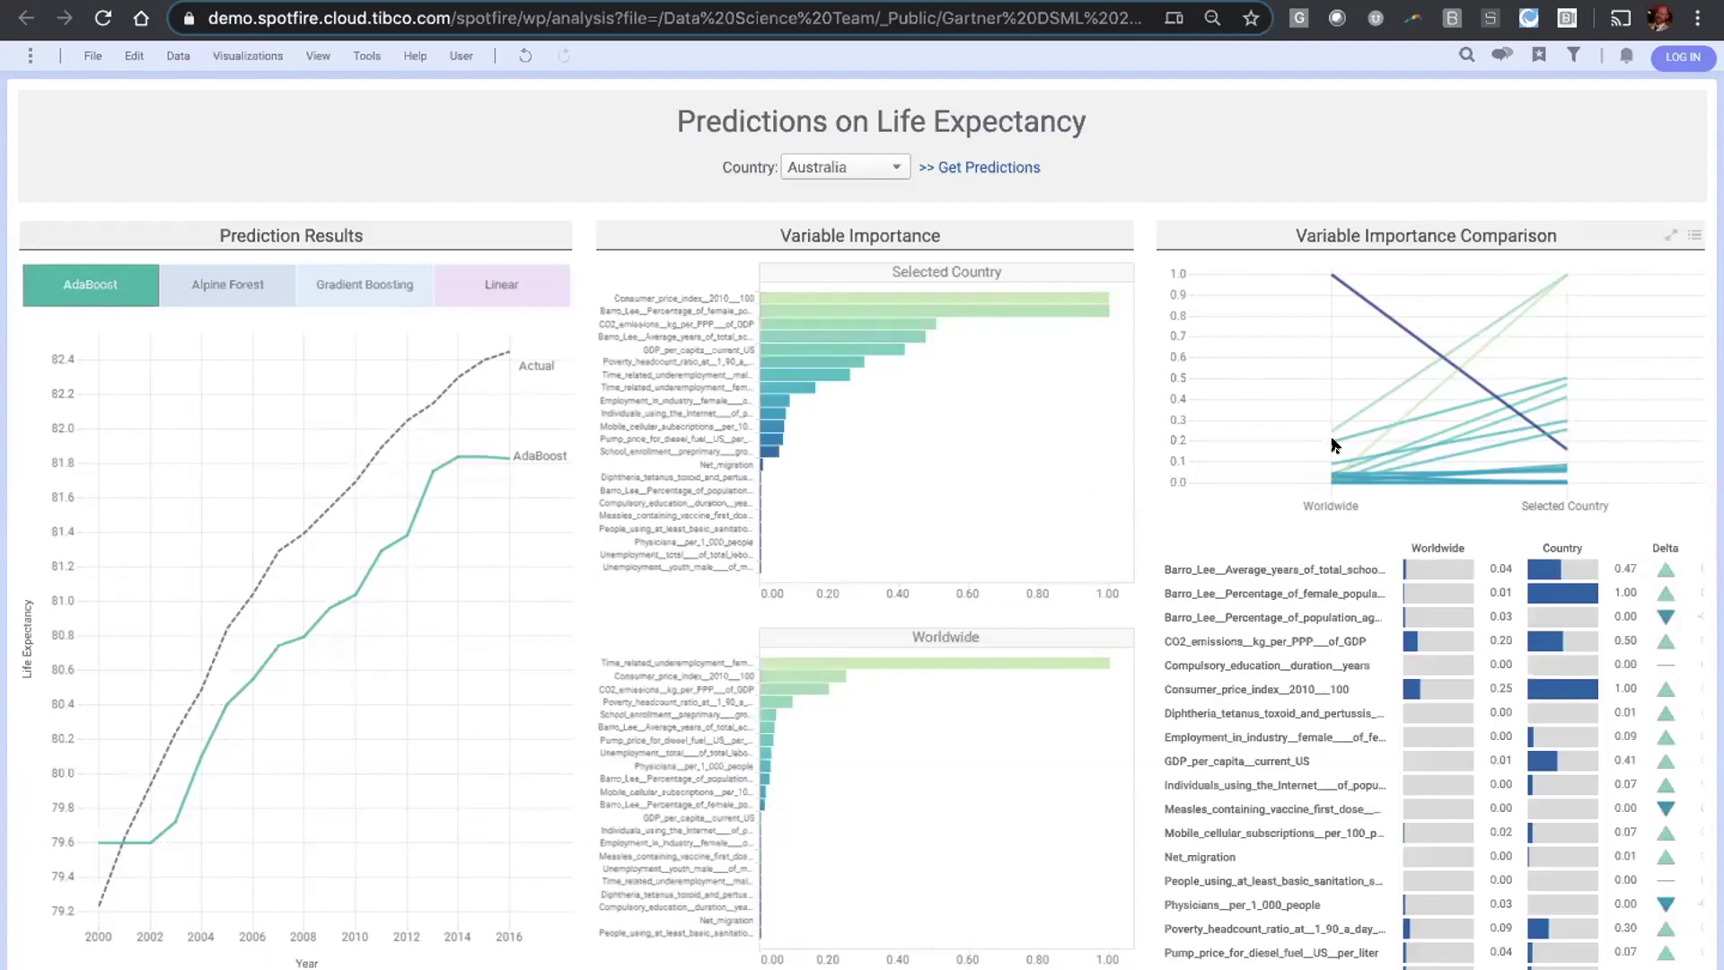